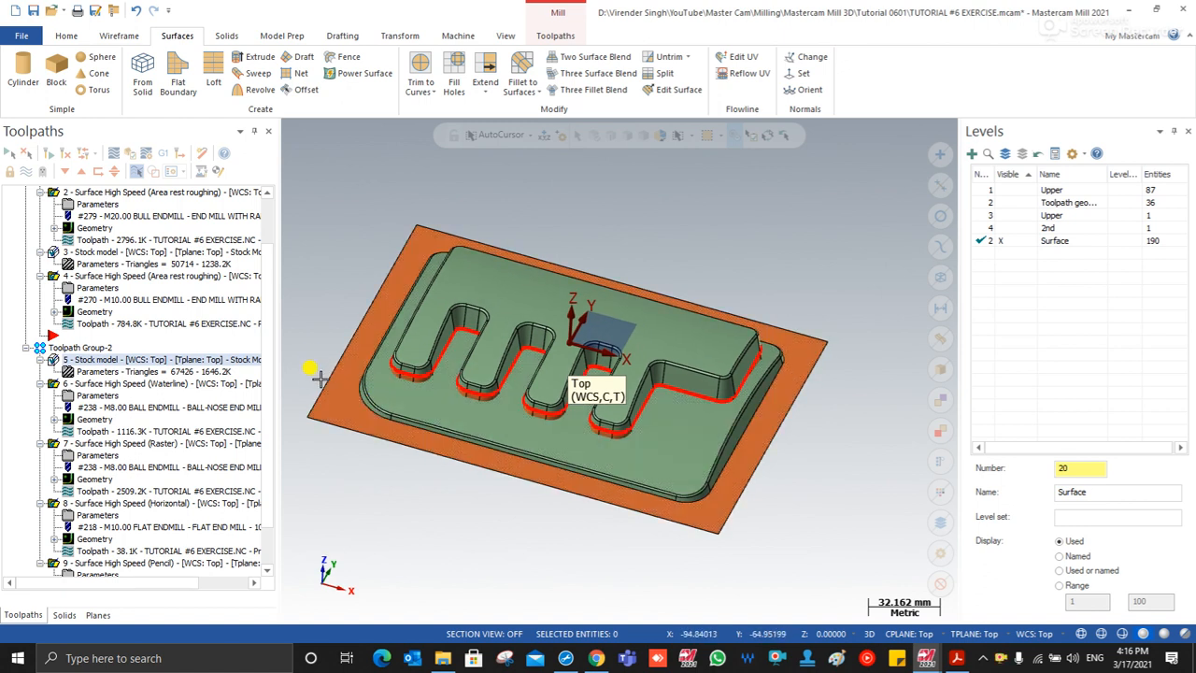
Step: Switch to the Mastercam Simulator and play the machining verification through the two area rest roughing operations
scroll(325, 404, up, 1)
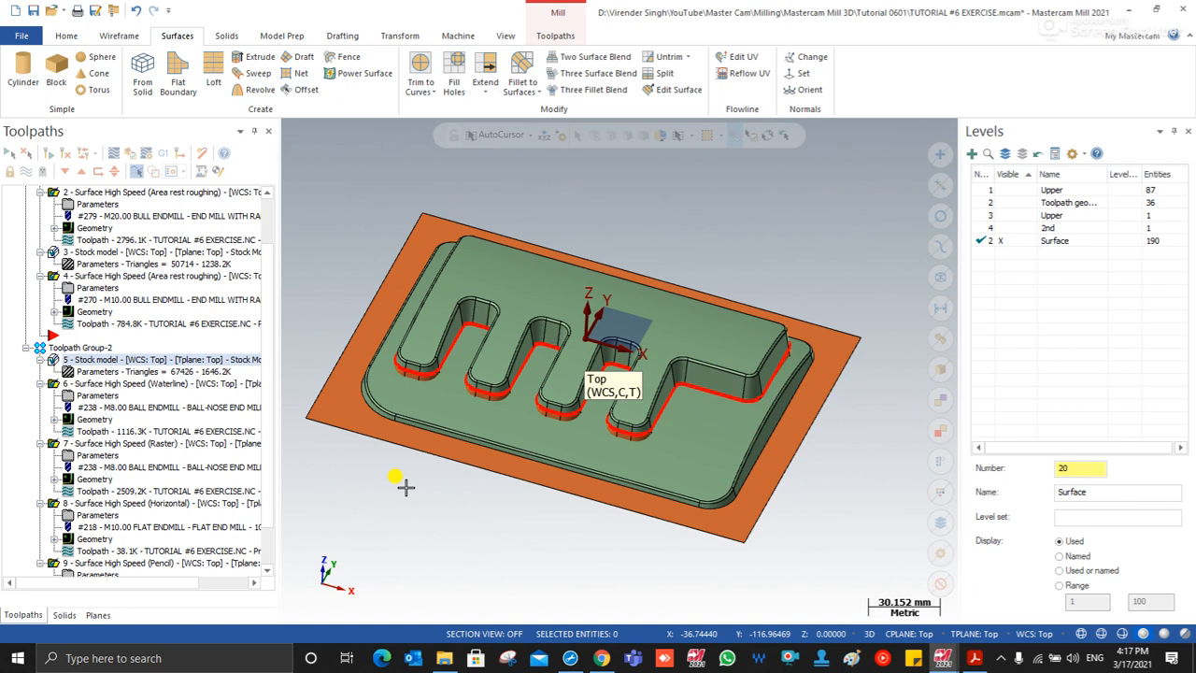
scroll(667, 270, up, 2)
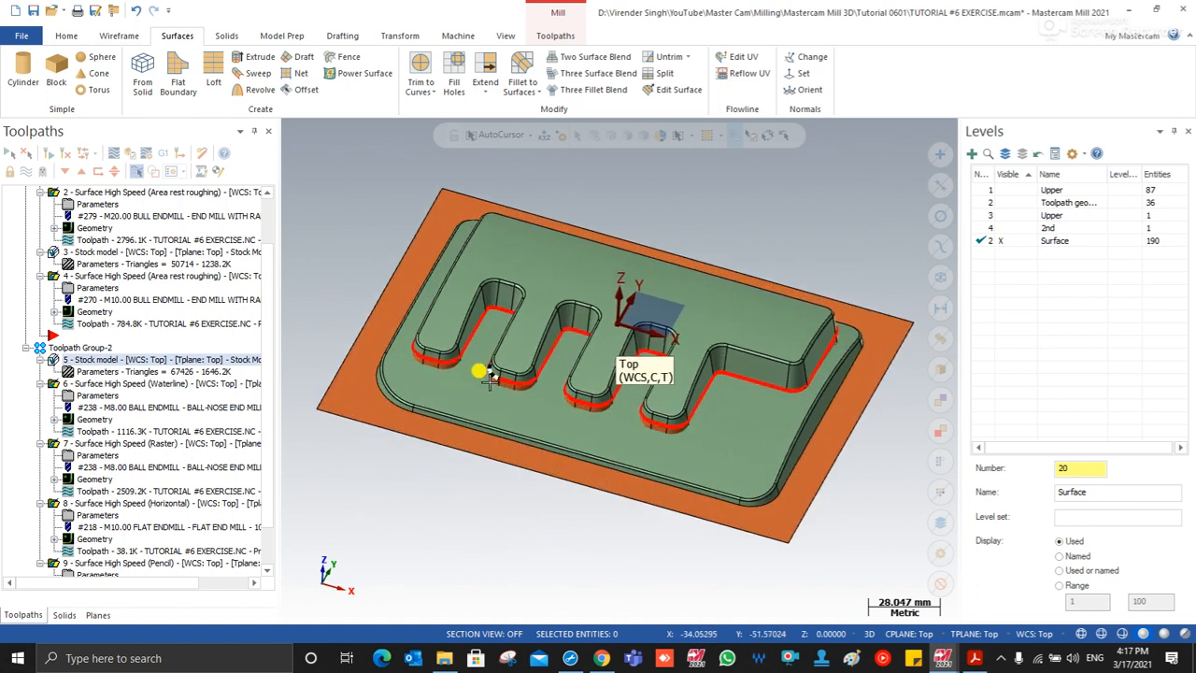
mouse_move(492, 374)
middle_down()
mouse_move(512, 347)
mouse_move(490, 378)
middle_up()
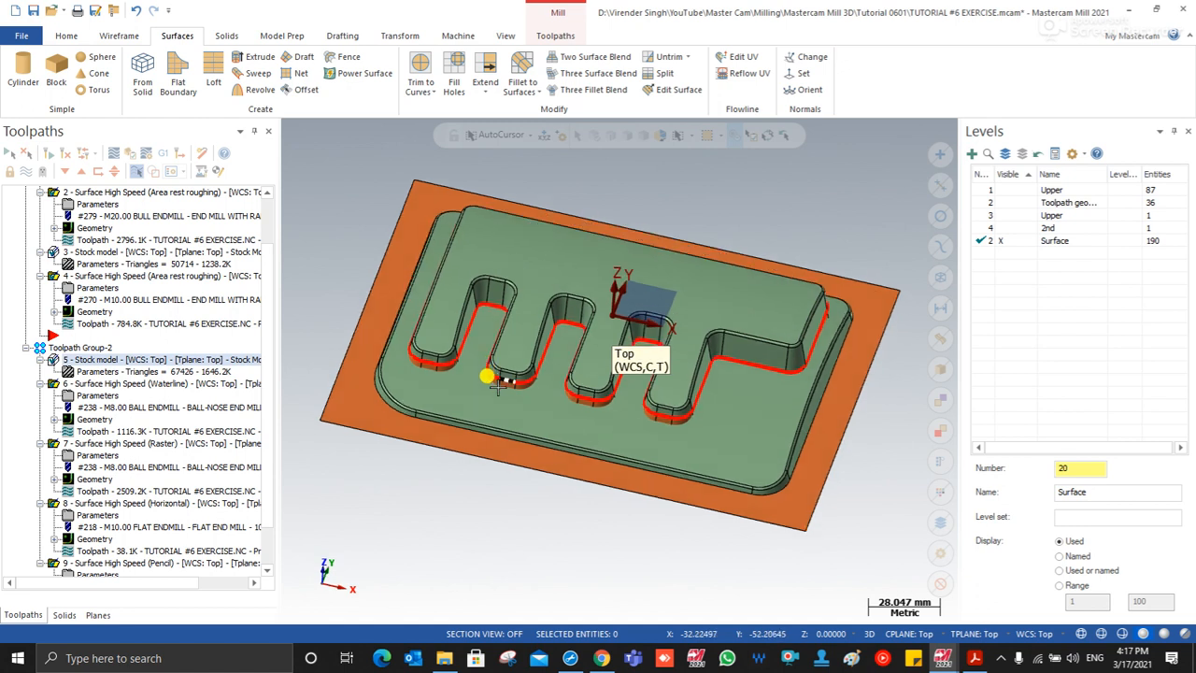
mouse_move(942, 647)
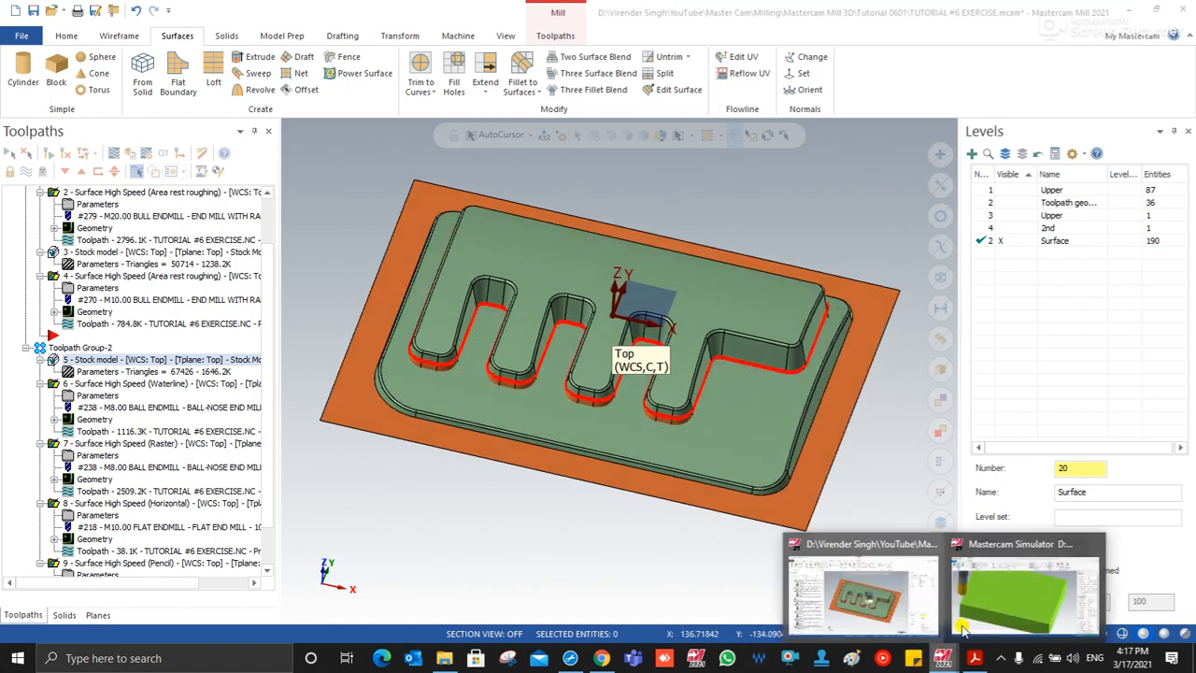
click(1065, 575)
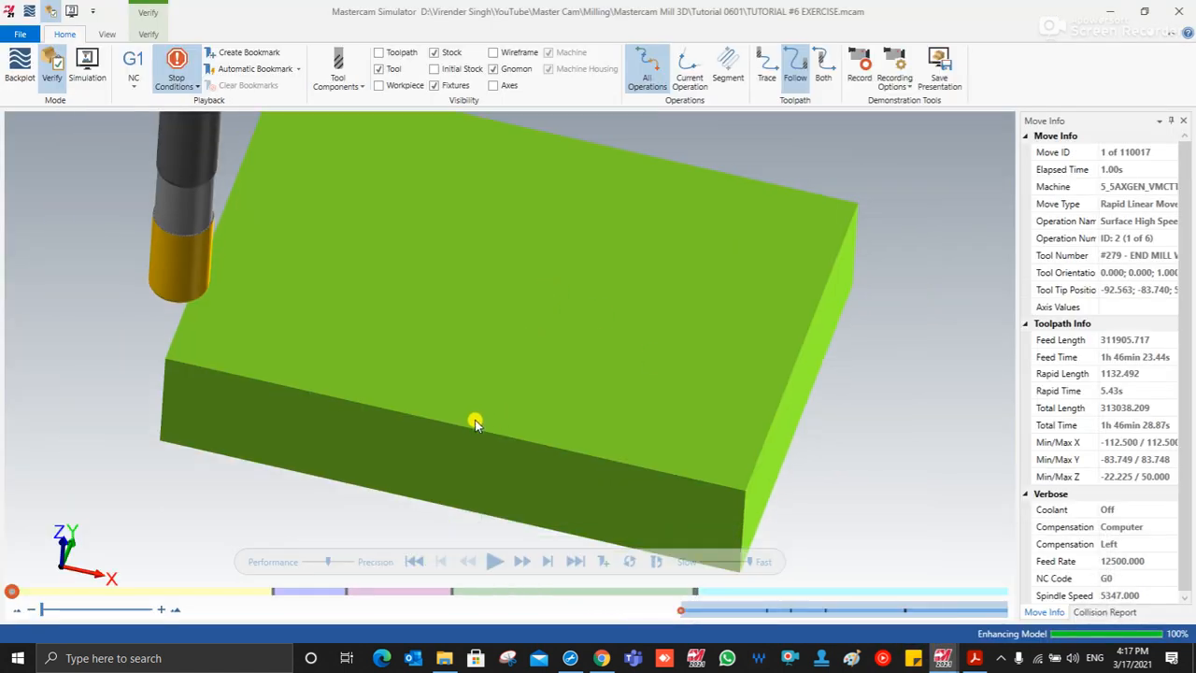
scroll(481, 439, down, 3)
click(494, 561)
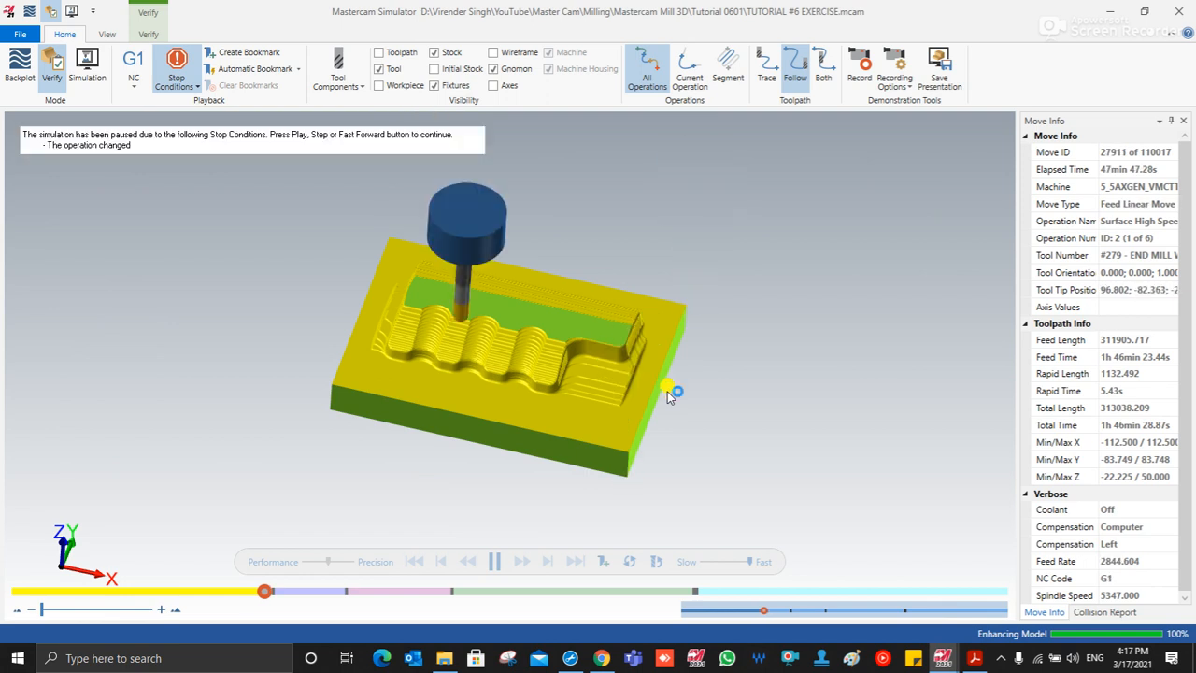
click(494, 561)
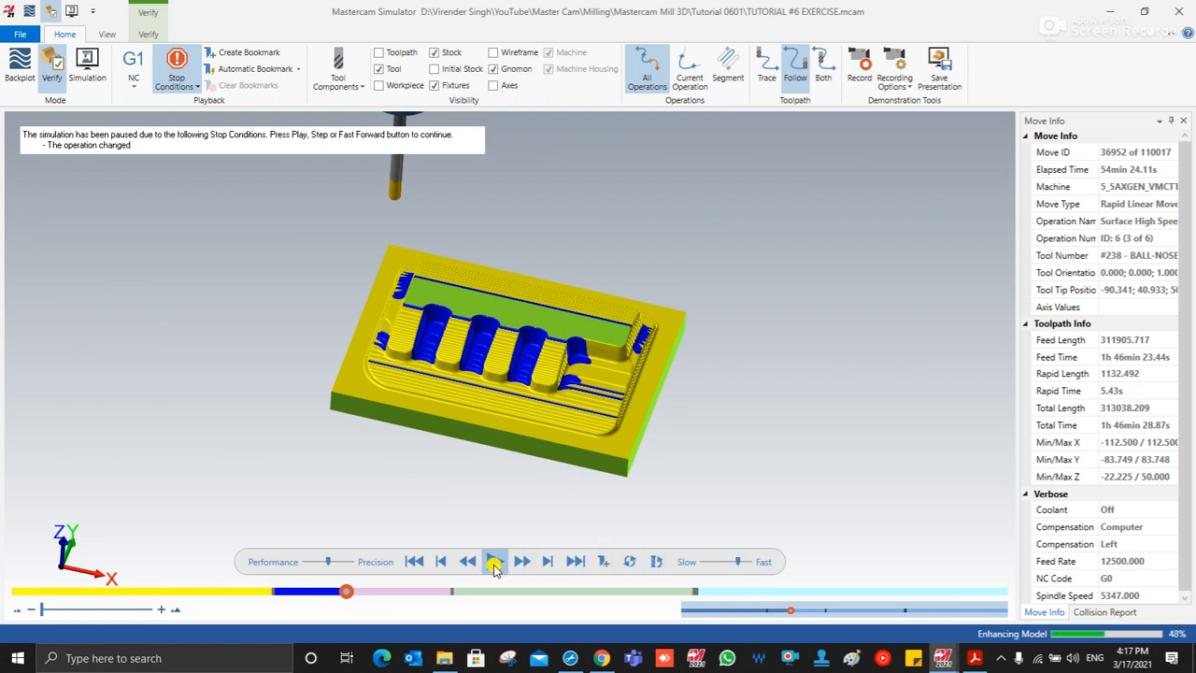
Step: Play the verification of the waterline, raster and horizontal finishing operations at a reduced simulation speed
click(494, 560)
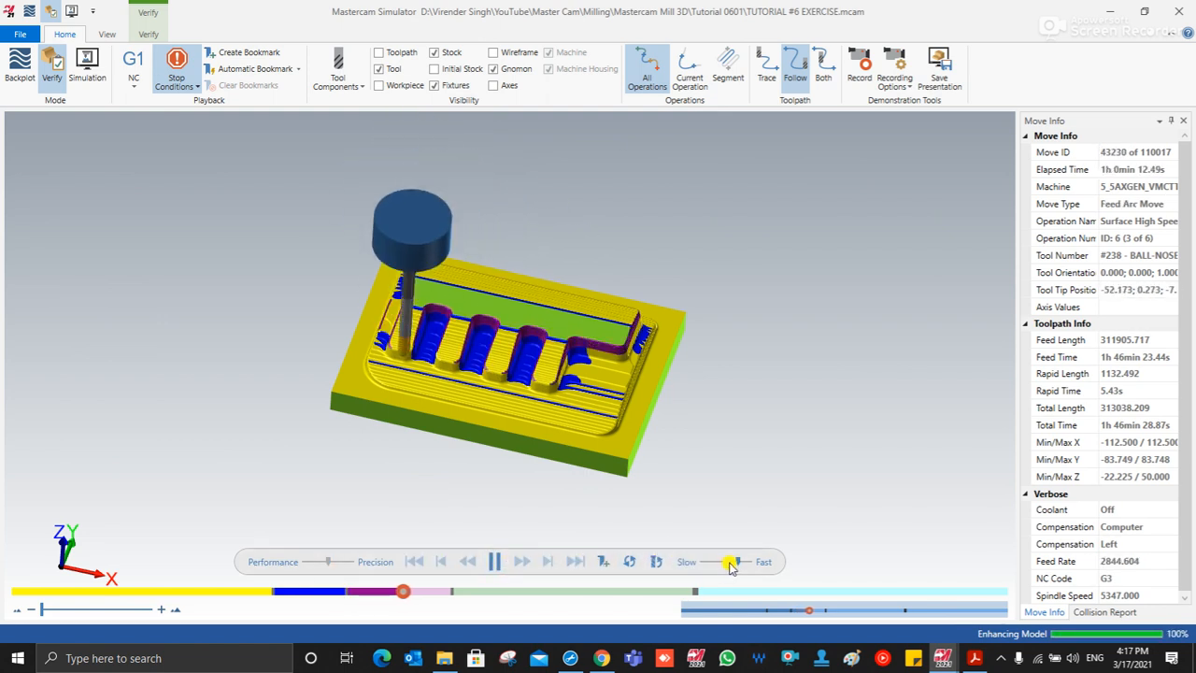
scroll(651, 384, up, 1)
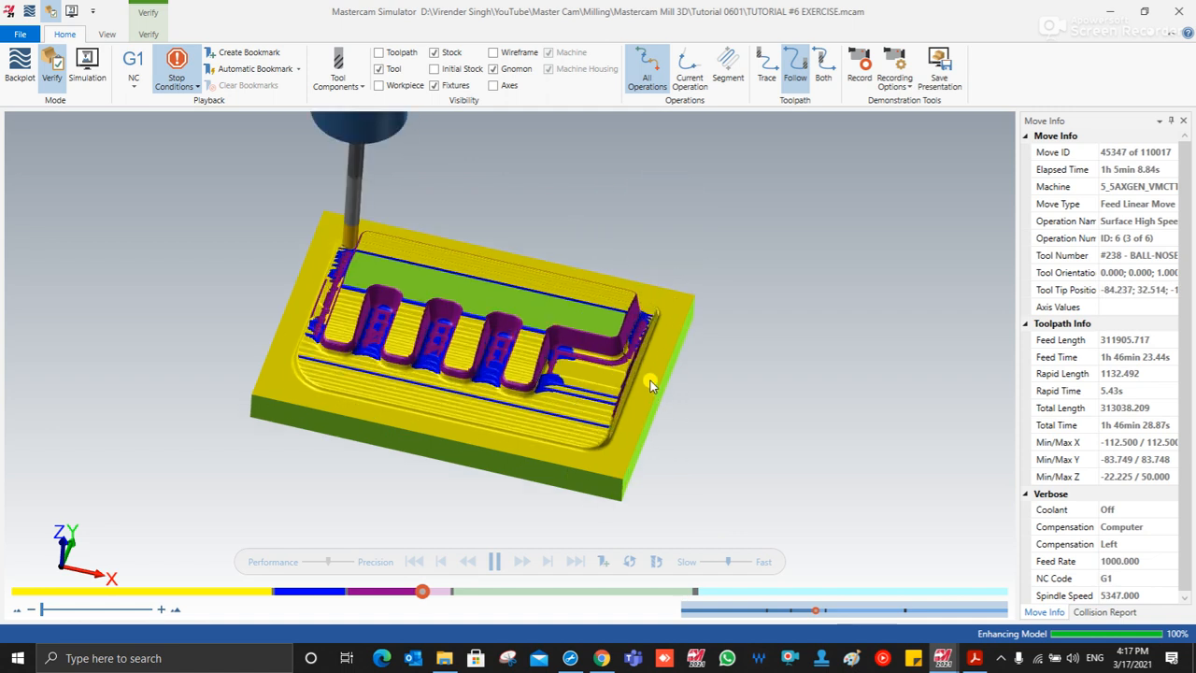
middle_drag(651, 383, 640, 360)
click(494, 560)
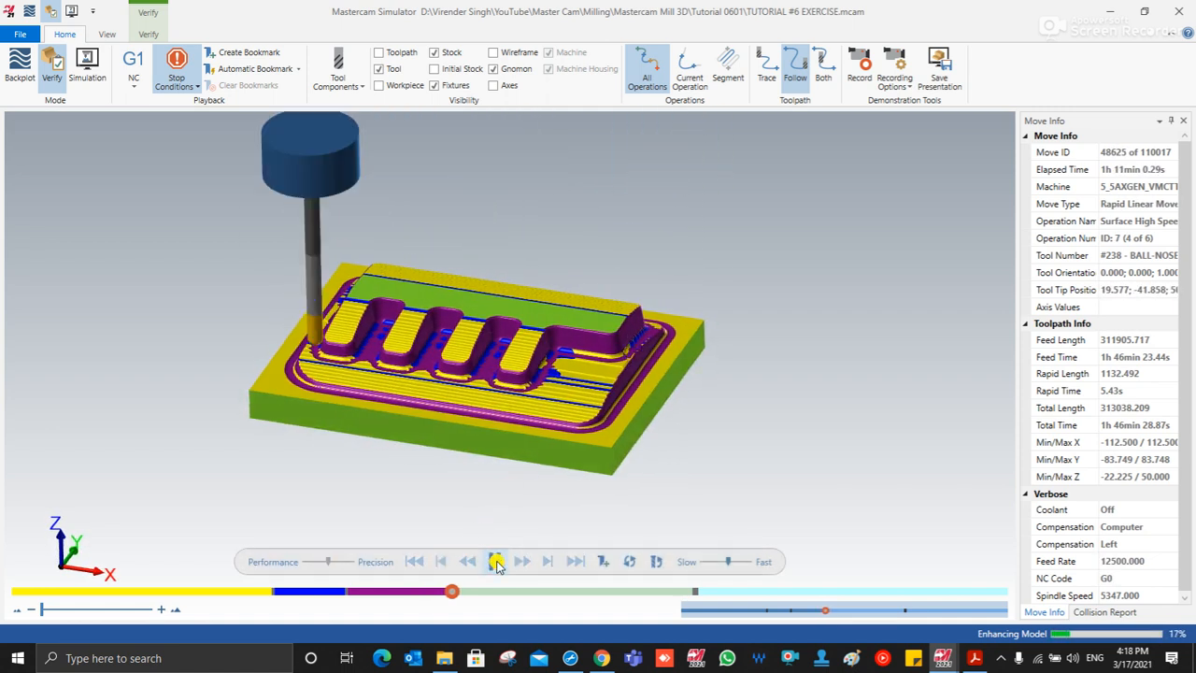
middle_drag(494, 440, 500, 448)
scroll(500, 448, up, 1)
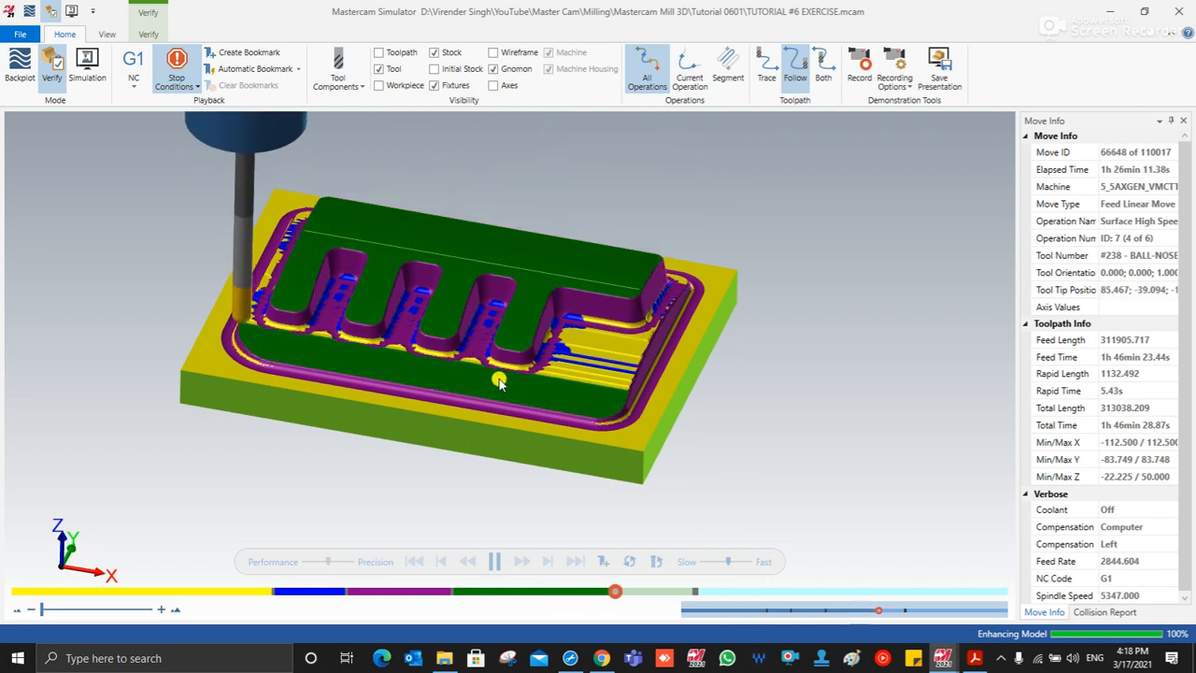
click(493, 560)
mouse_move(429, 392)
middle_down()
mouse_move(459, 399)
mouse_move(414, 386)
mouse_move(421, 396)
middle_up()
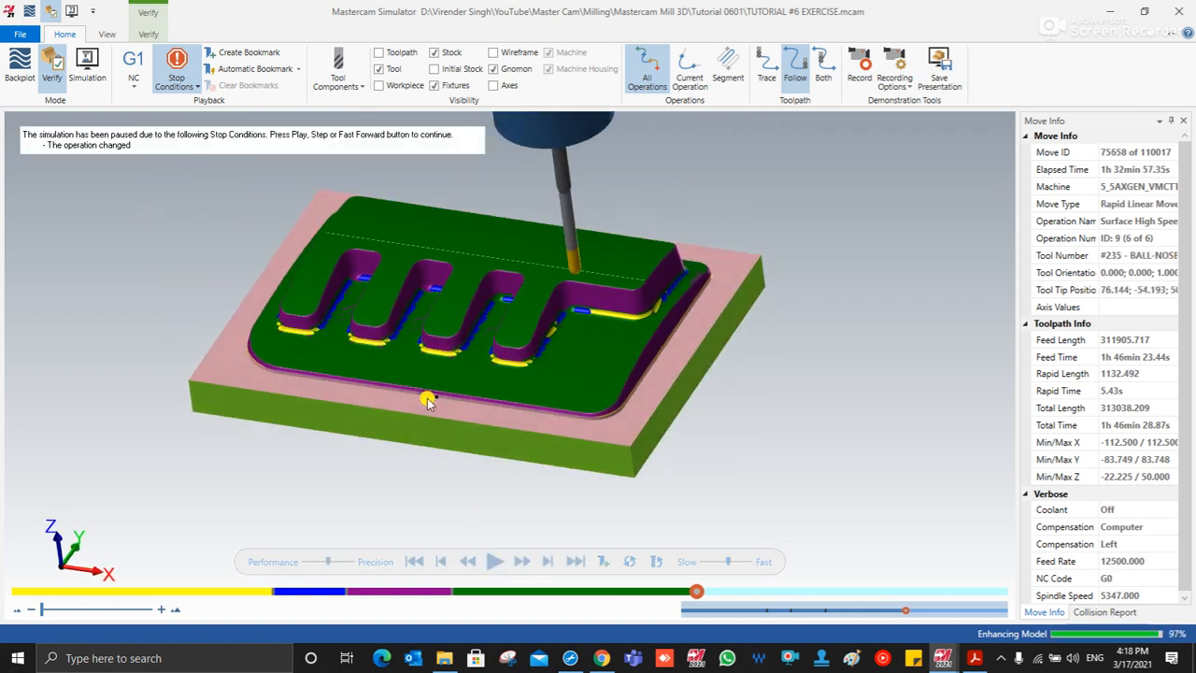
Step: Play the final pencil operation to the end of the verification and return to the Mastercam model
click(492, 561)
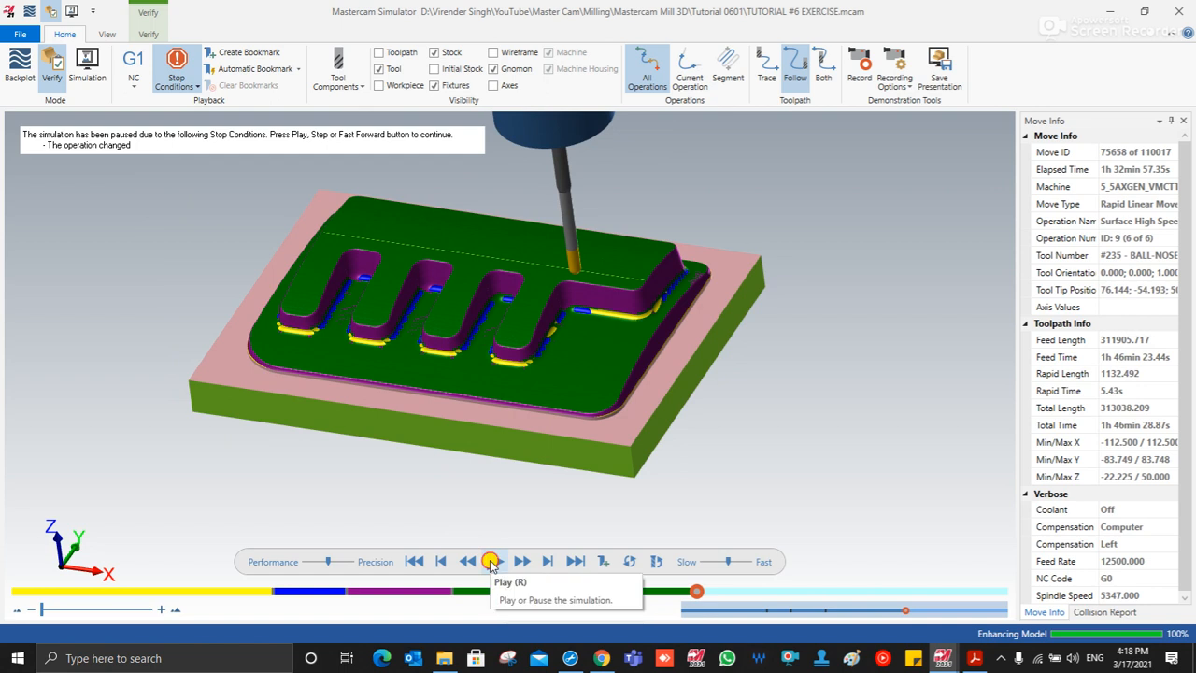
click(492, 562)
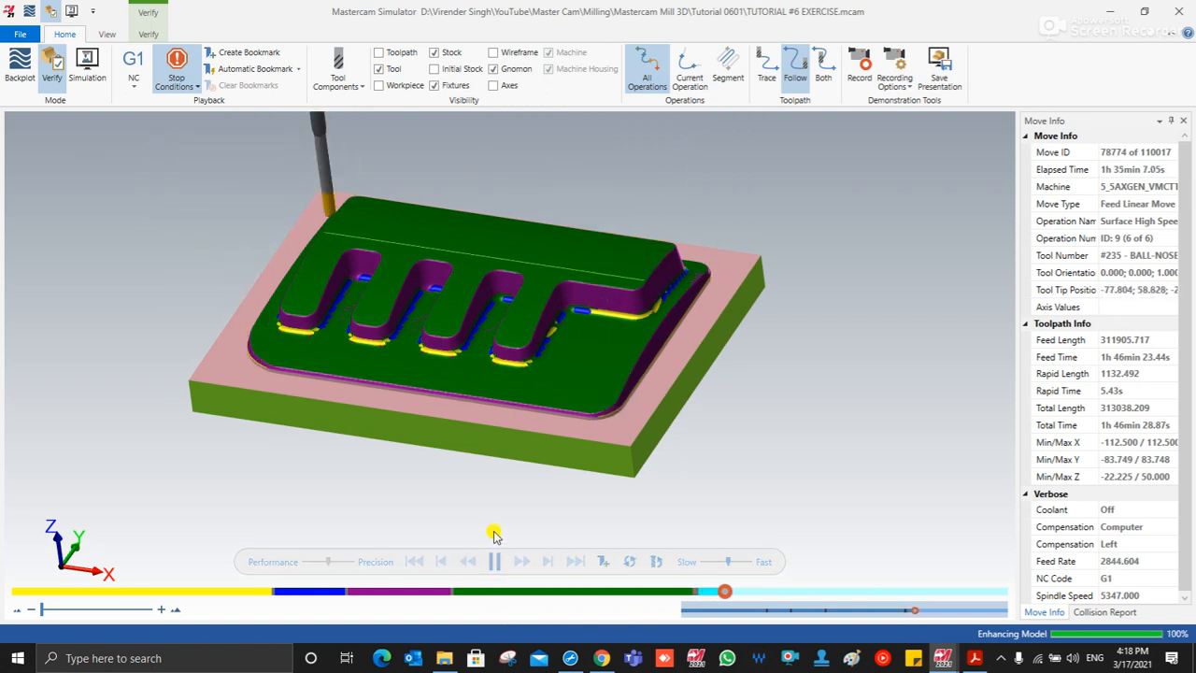
mouse_move(500, 447)
middle_down()
mouse_move(513, 436)
mouse_move(522, 455)
mouse_move(512, 447)
middle_up()
scroll(523, 454, up, 2)
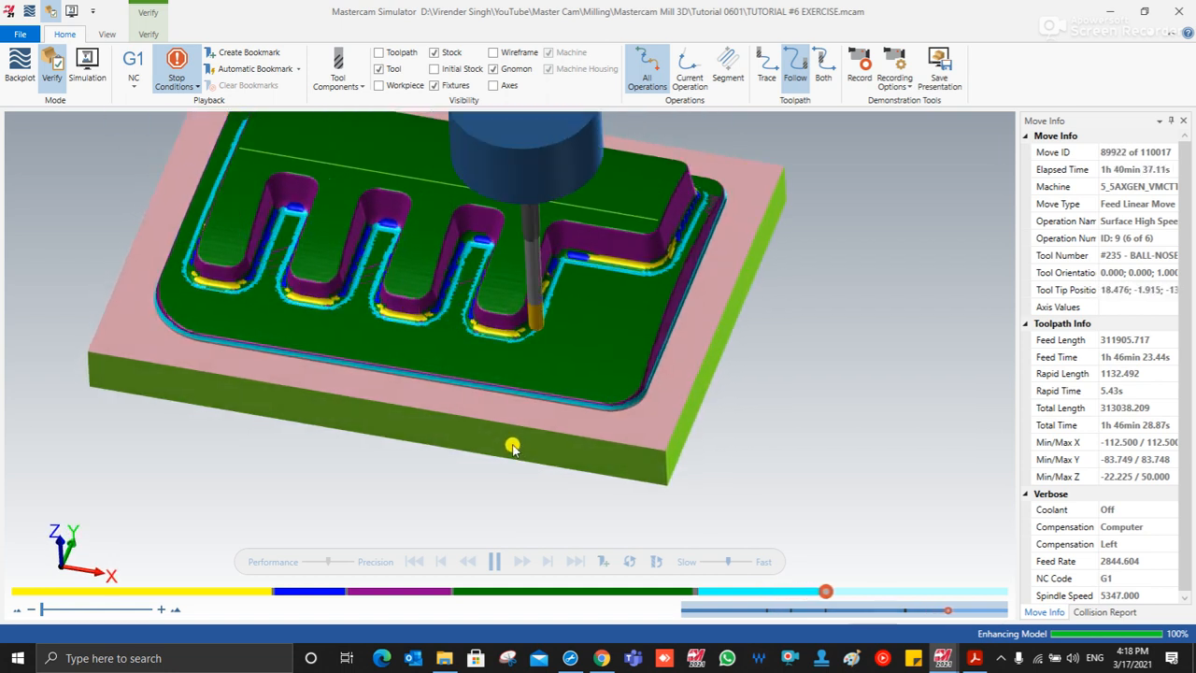
scroll(508, 443, down, 1)
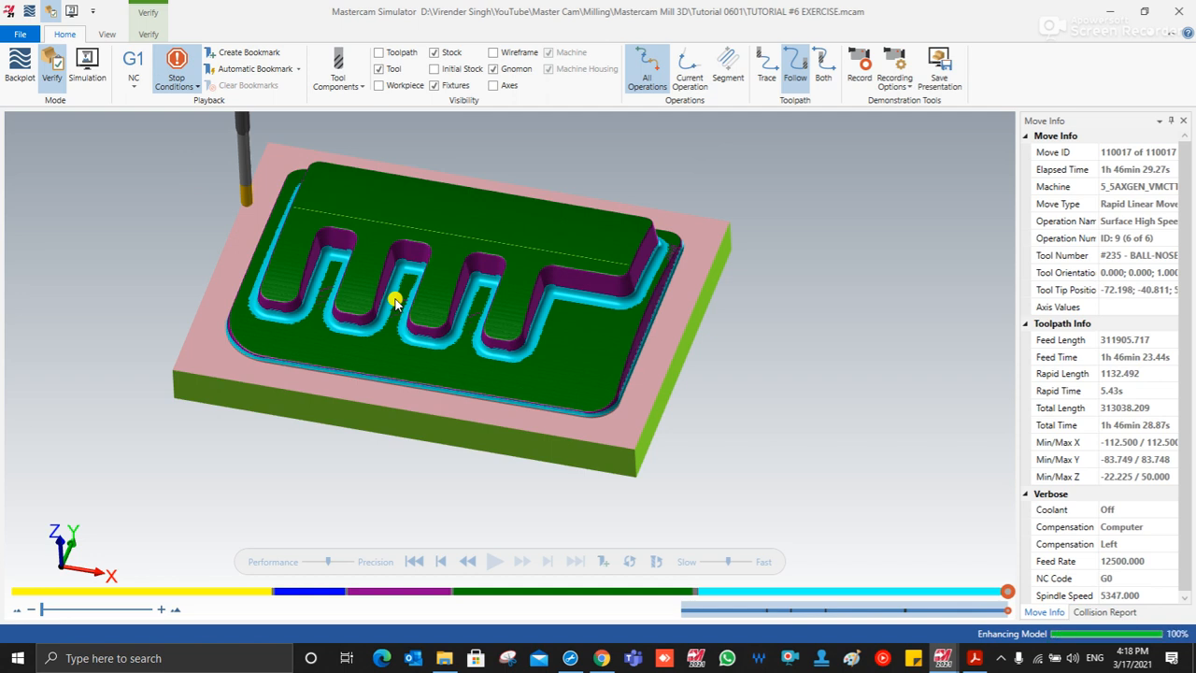
click(1111, 11)
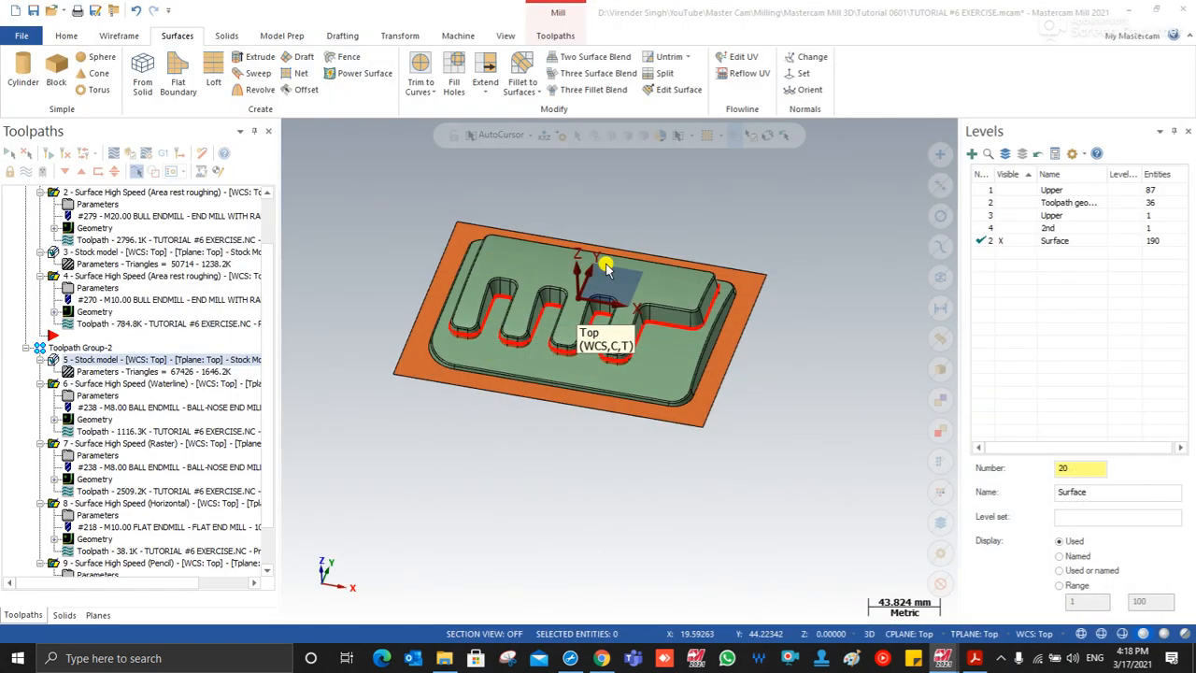
Step: Inspect the part from the Top view and at an angle, and save the TUTORIAL #6 EXERCISE file
right_click(512, 202)
click(536, 282)
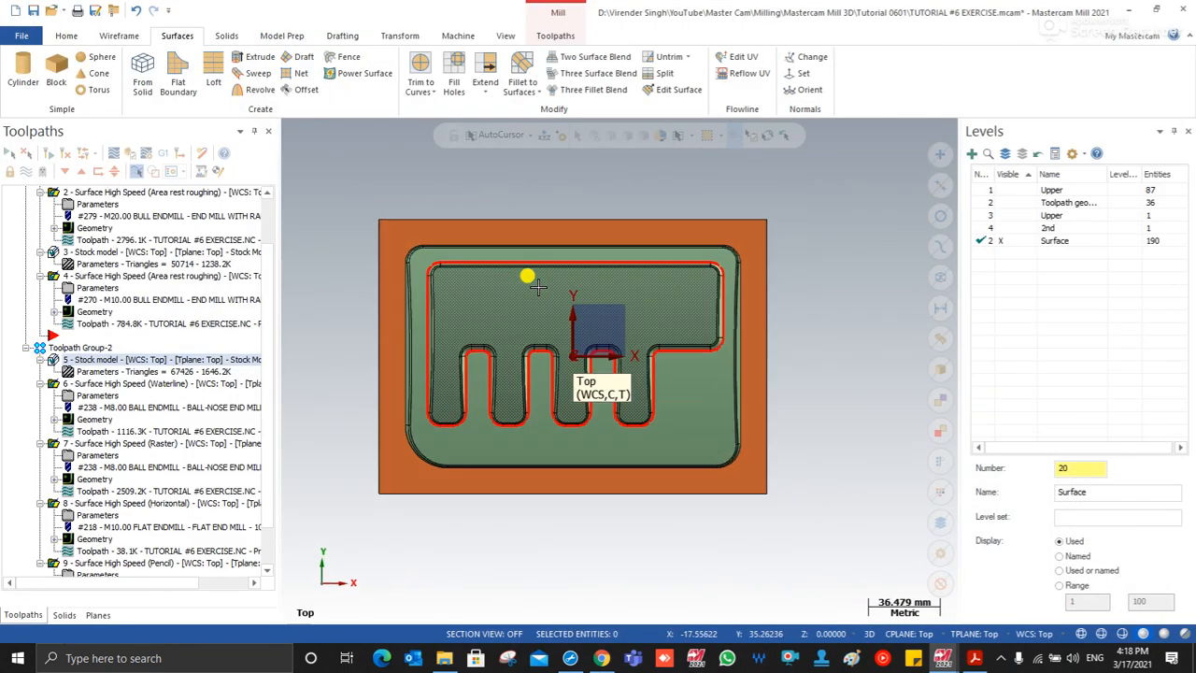
right_click(365, 278)
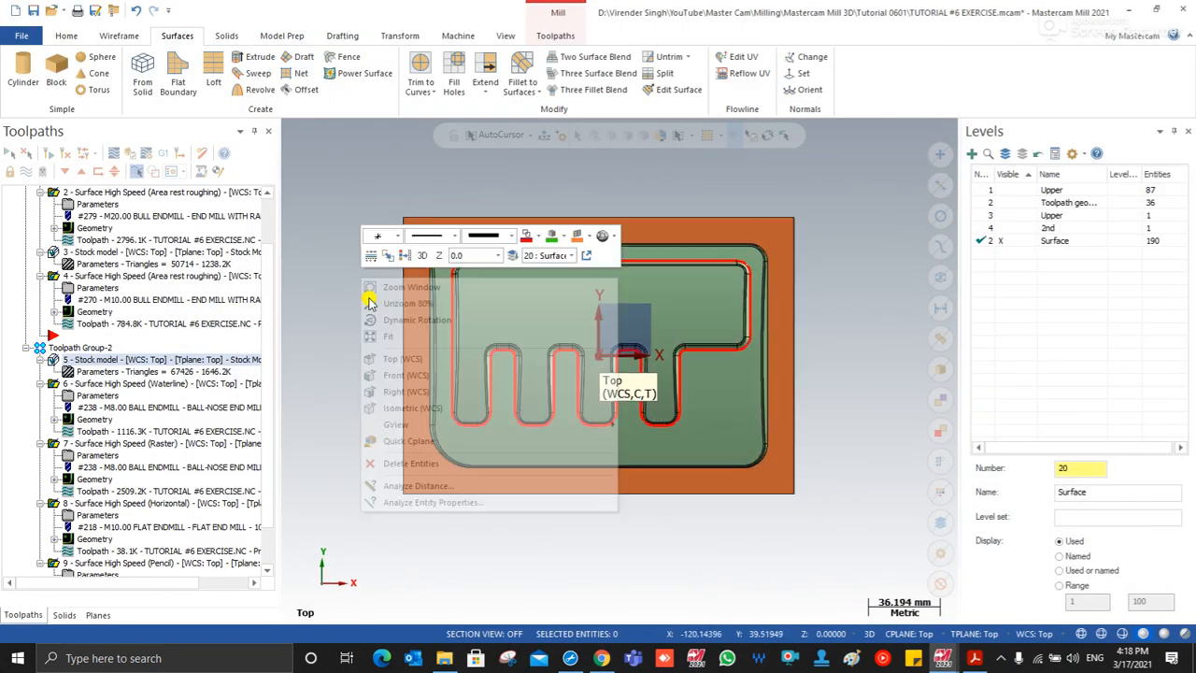
click(387, 337)
middle_drag(406, 312, 563, 246)
scroll(563, 245, up, 3)
scroll(564, 246, down, 4)
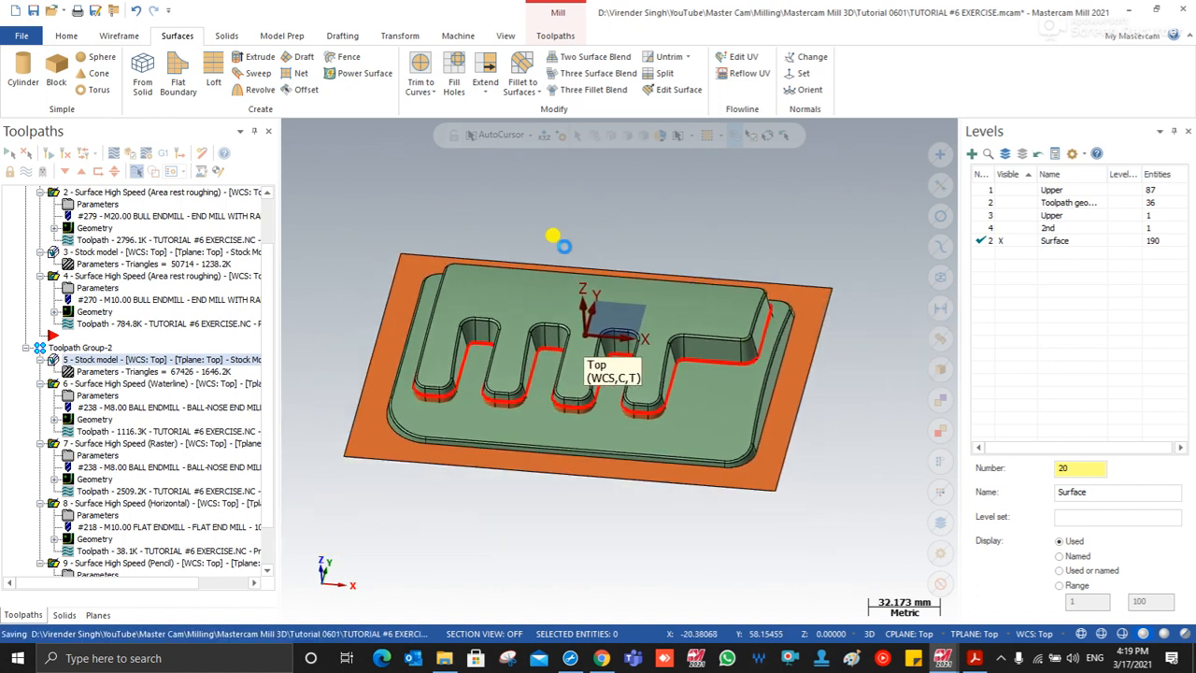
Step: Permanently delete all existing toolpath operations and tools, and expand the Mill Default machine properties
scroll(261, 210, up, 2)
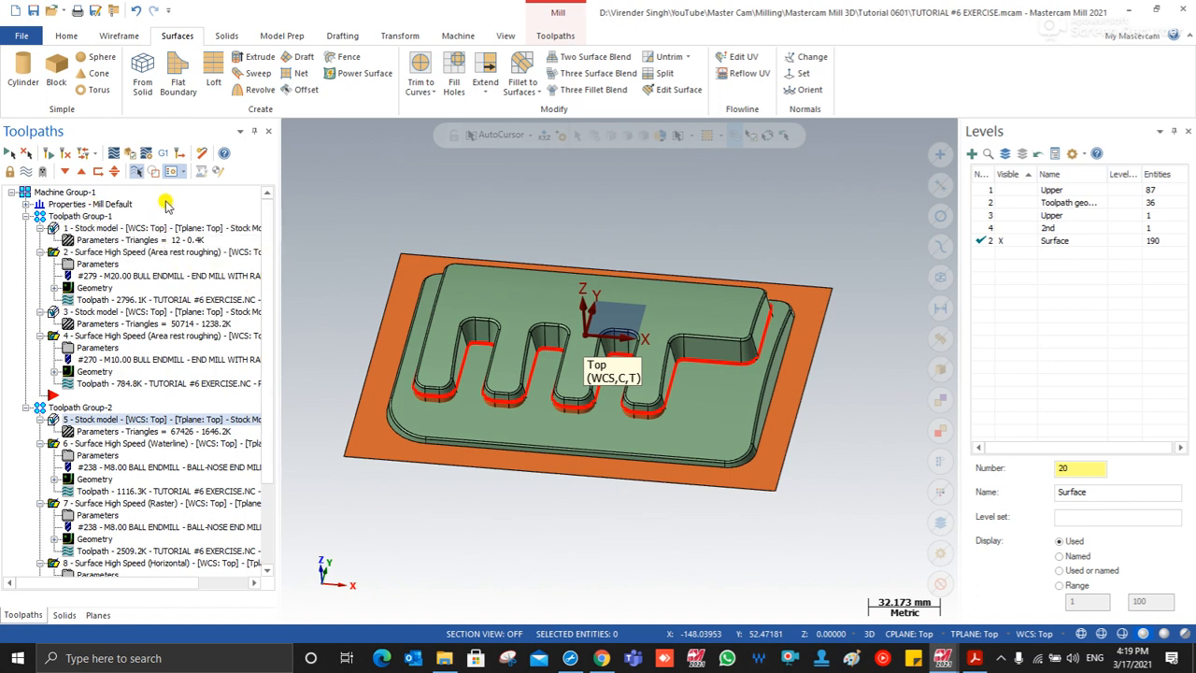
click(198, 156)
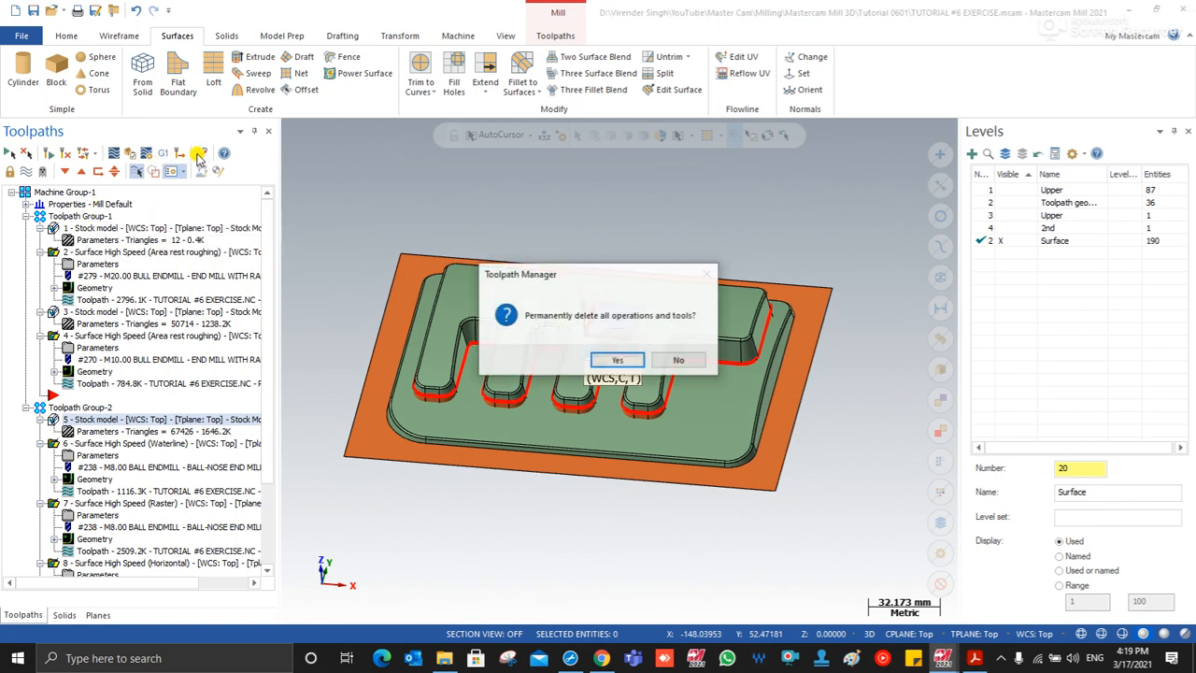
click(590, 355)
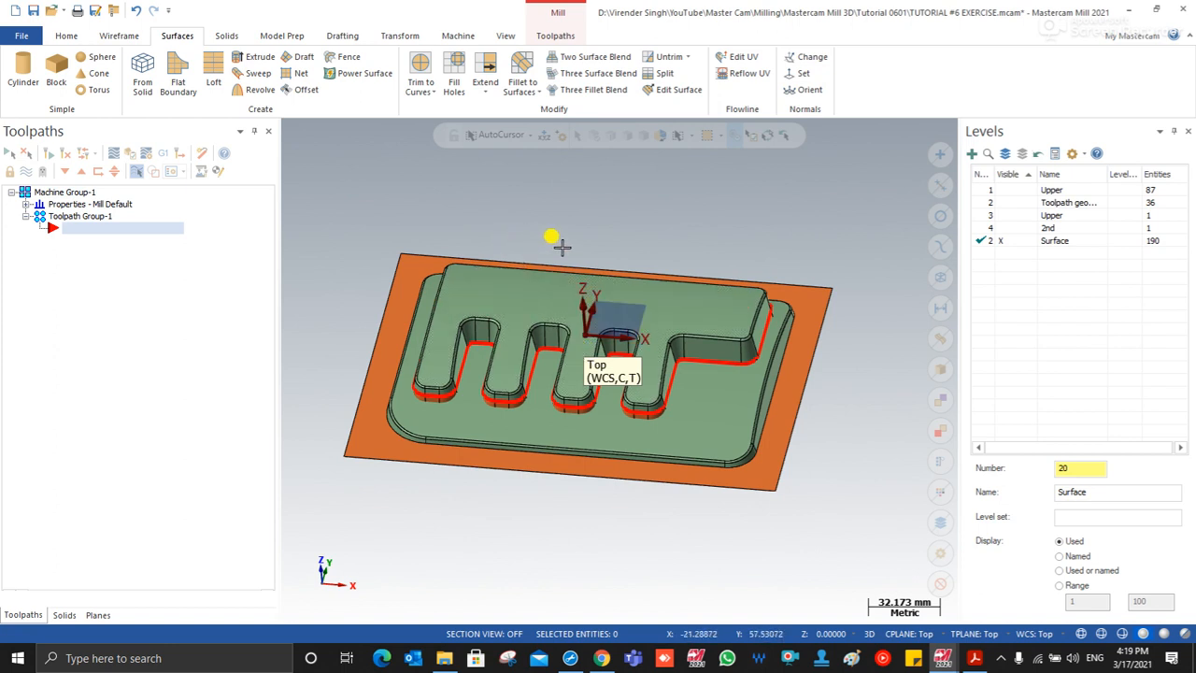
mouse_move(561, 202)
middle_down()
mouse_move(625, 198)
mouse_move(550, 205)
mouse_move(574, 206)
mouse_move(562, 205)
middle_up()
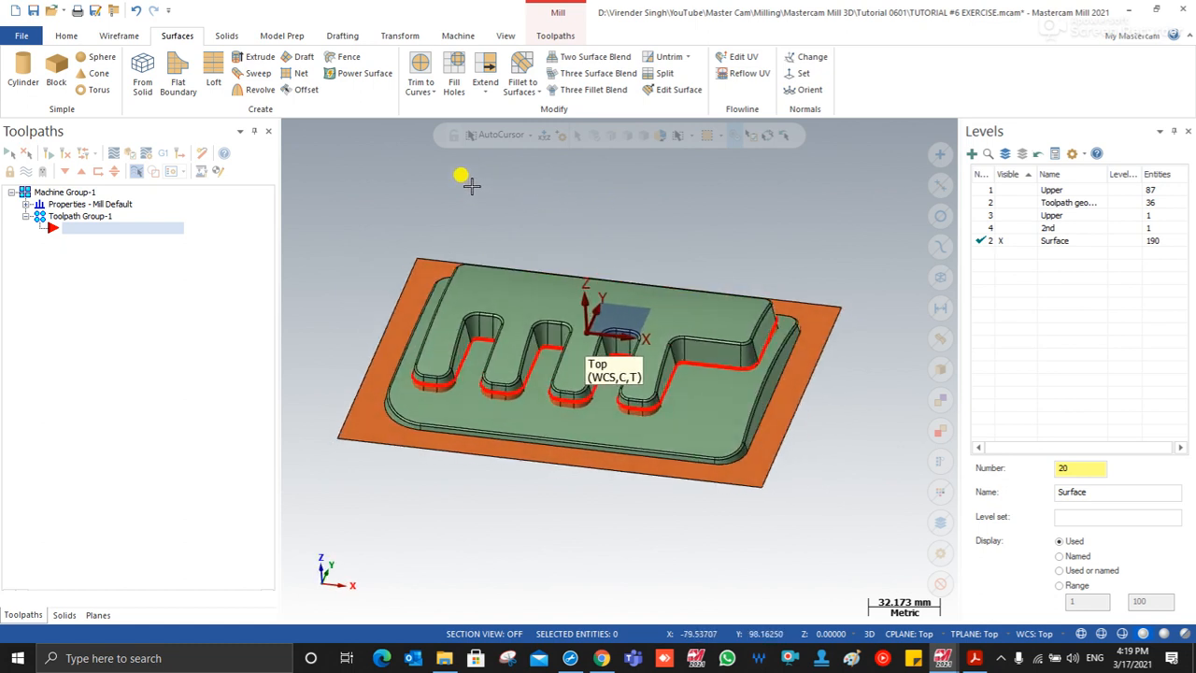
click(27, 205)
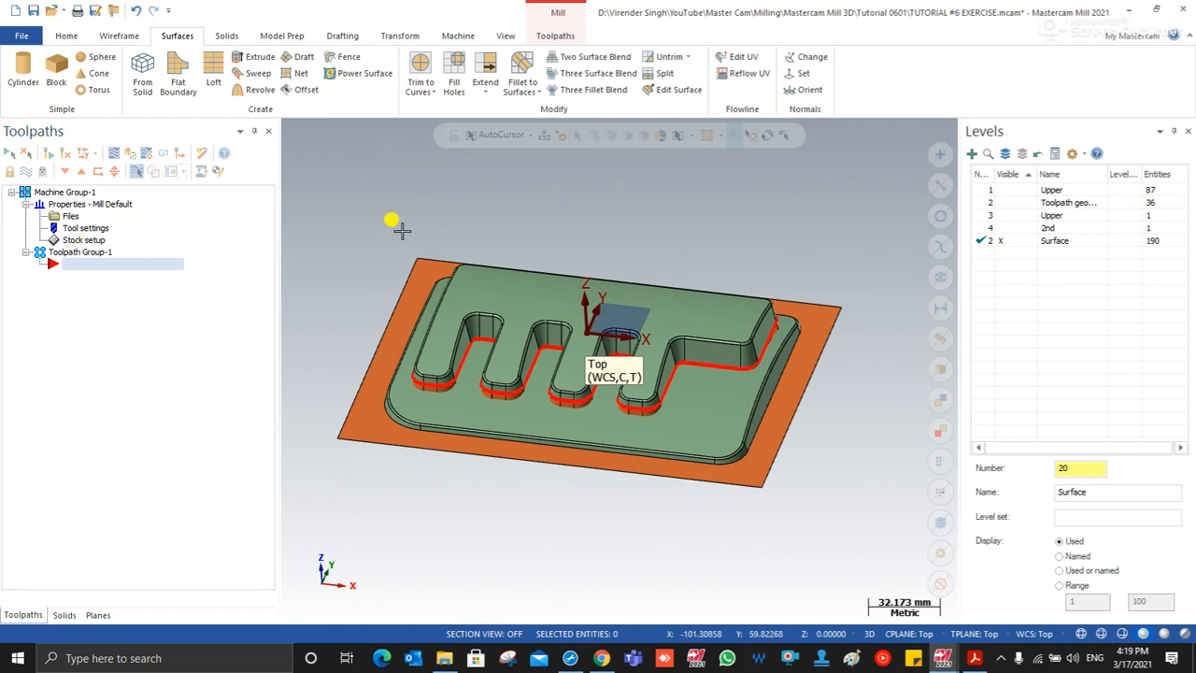
Step: Start a new stock model operation and set its colour to green, number 31
scroll(483, 214, down, 1)
click(556, 38)
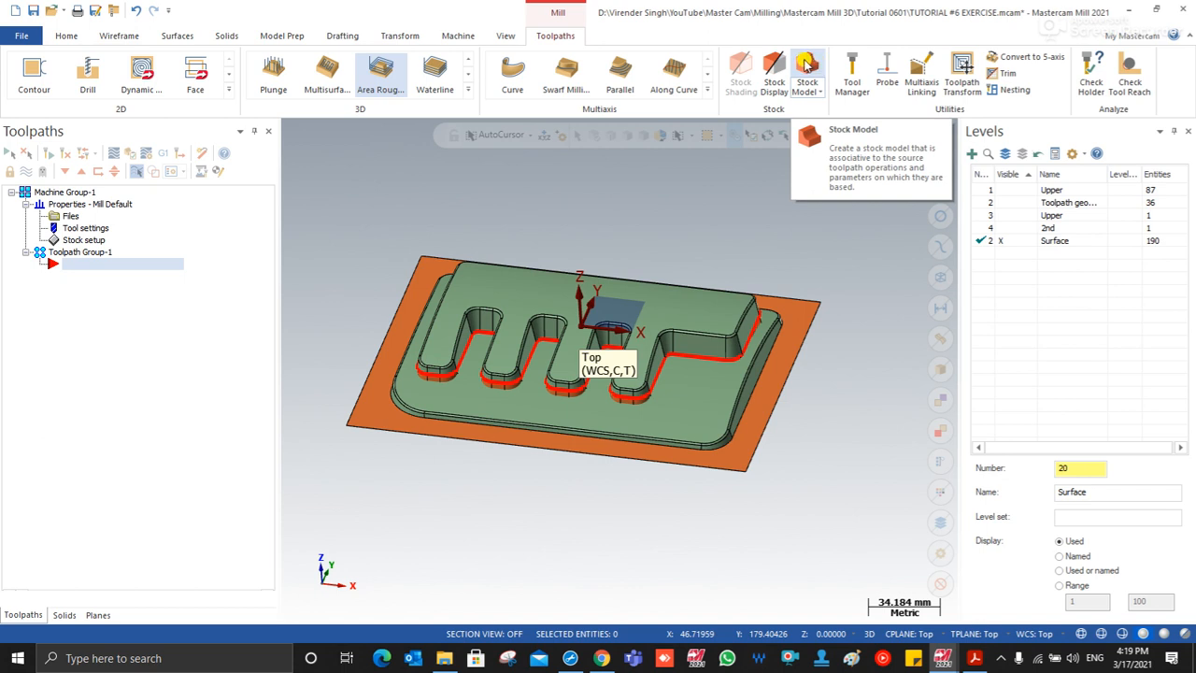
click(805, 63)
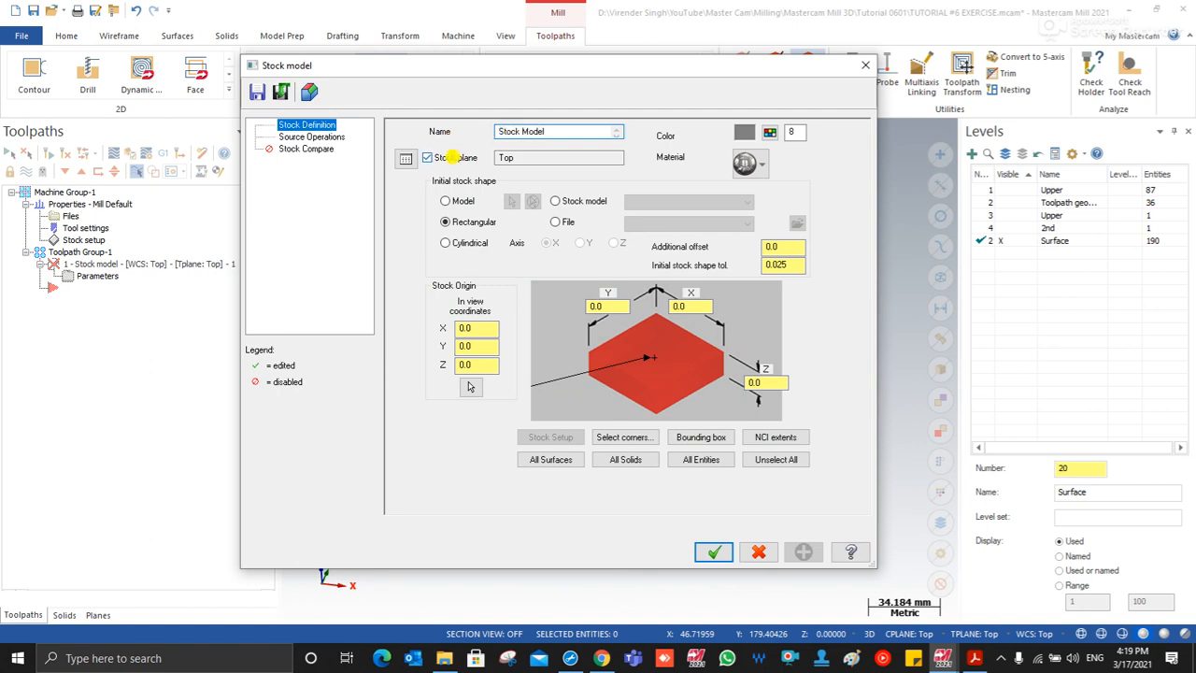
click(769, 132)
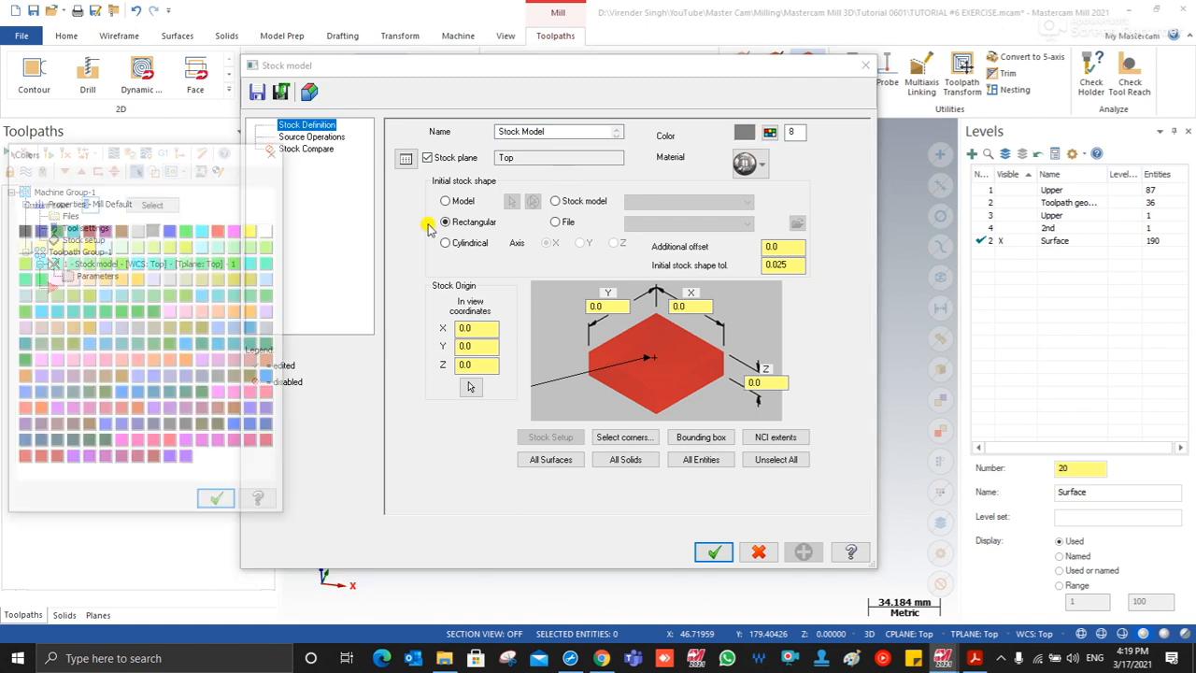
click(217, 504)
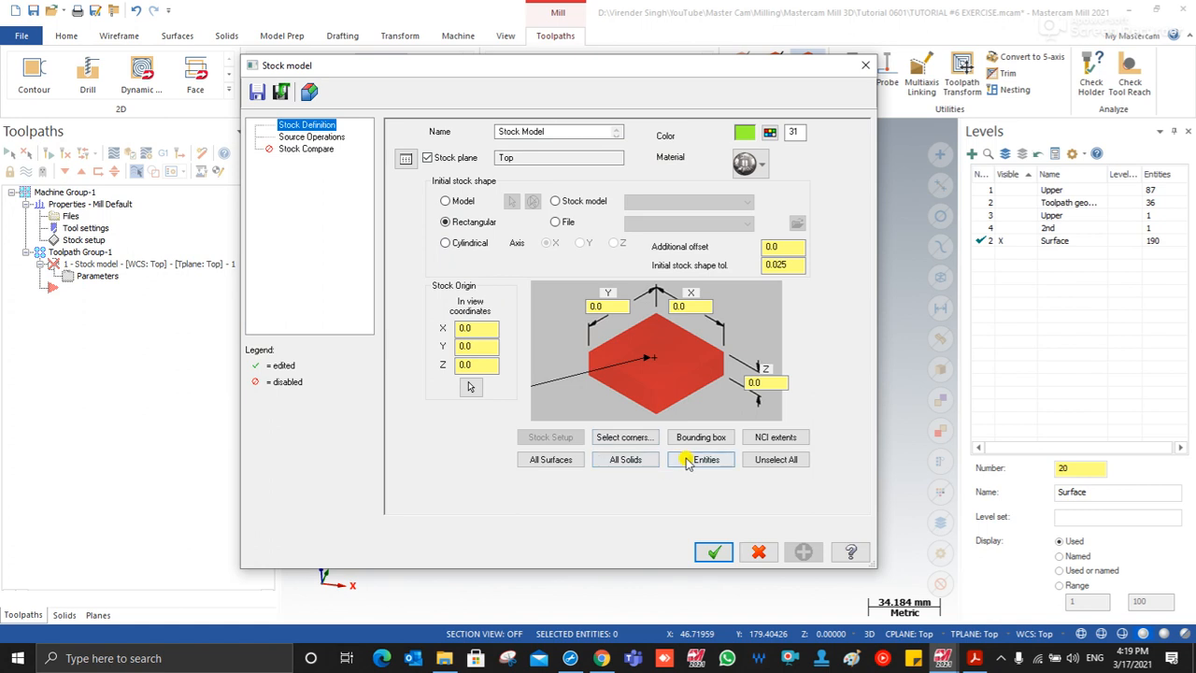
Step: Size the rectangular stock from all surfaces, set its Z height to 38 mm, and create the stock model
click(553, 460)
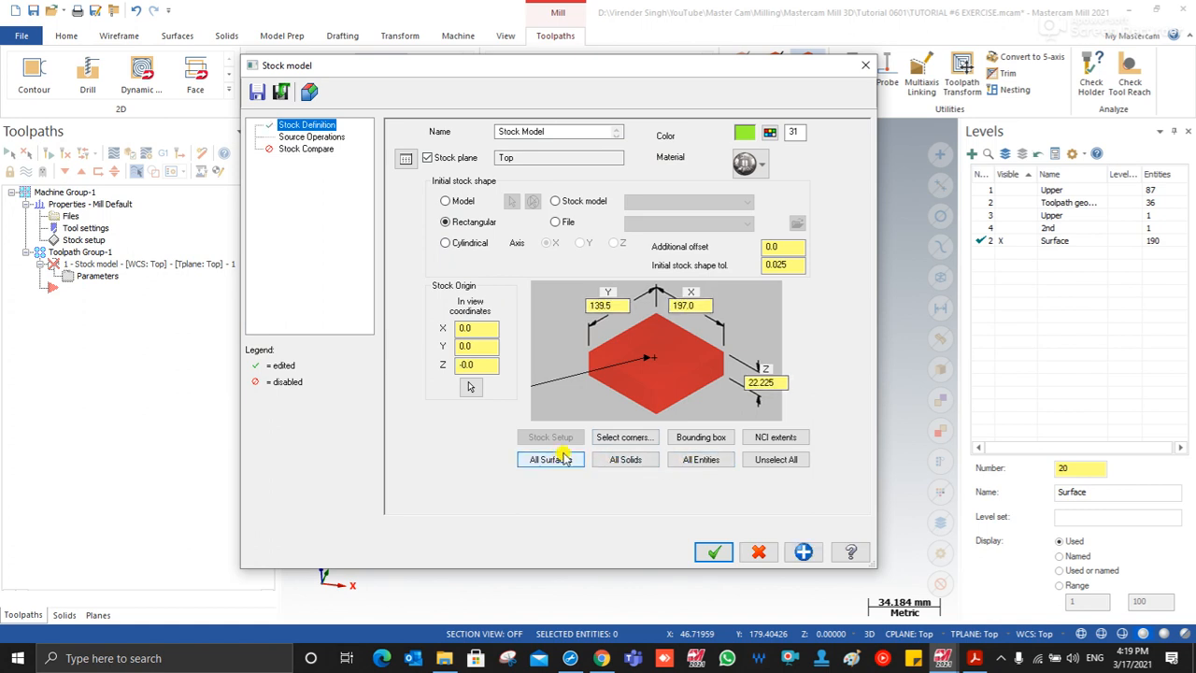
double_click(751, 382)
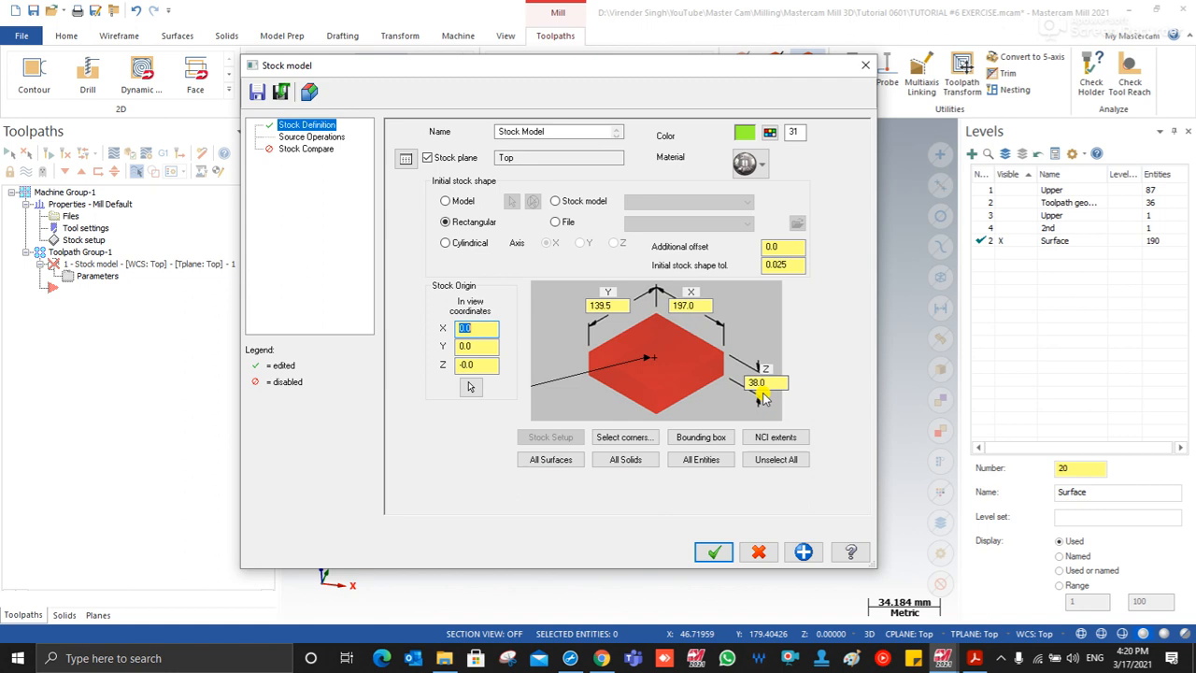
click(714, 551)
middle_drag(573, 358, 534, 294)
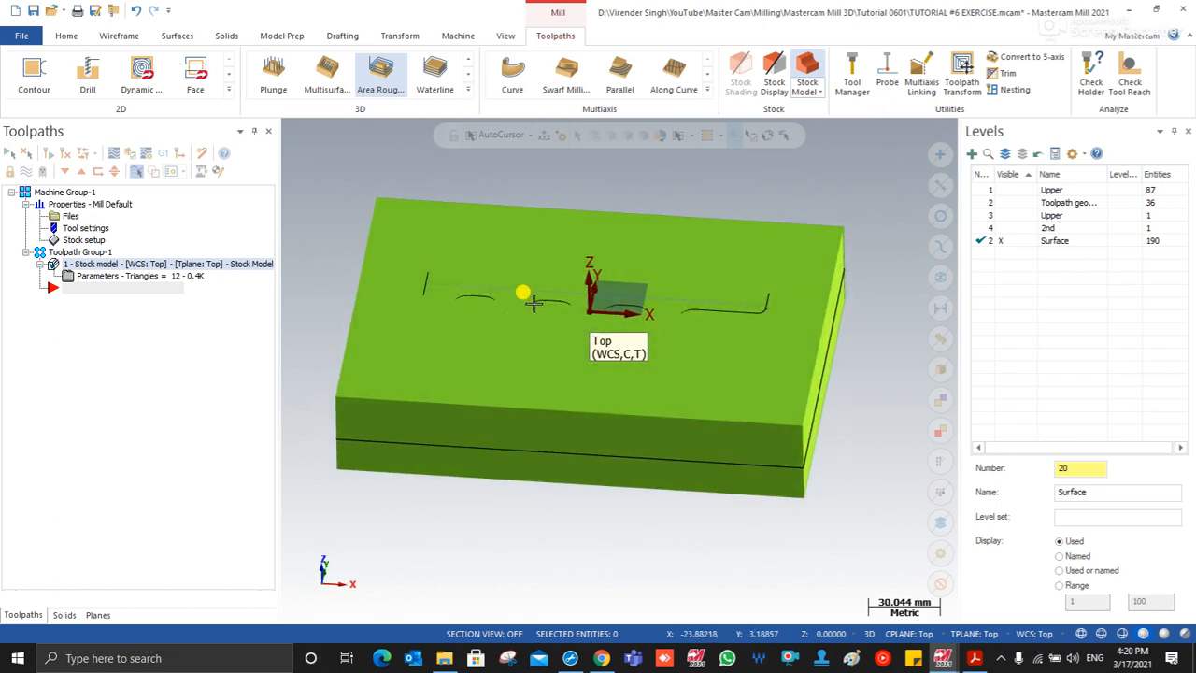
middle_drag(512, 248, 564, 269)
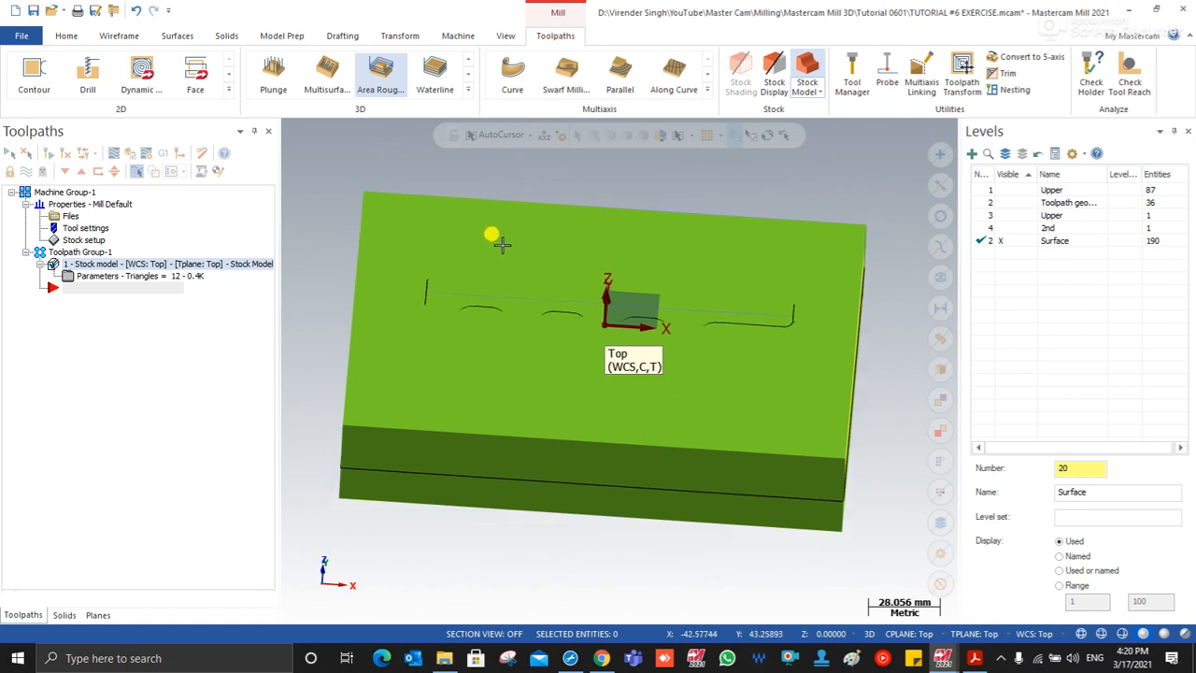
Step: Start a 3D Area Roughing toolpath and select all the part's surfaces as its machining geometry
click(468, 90)
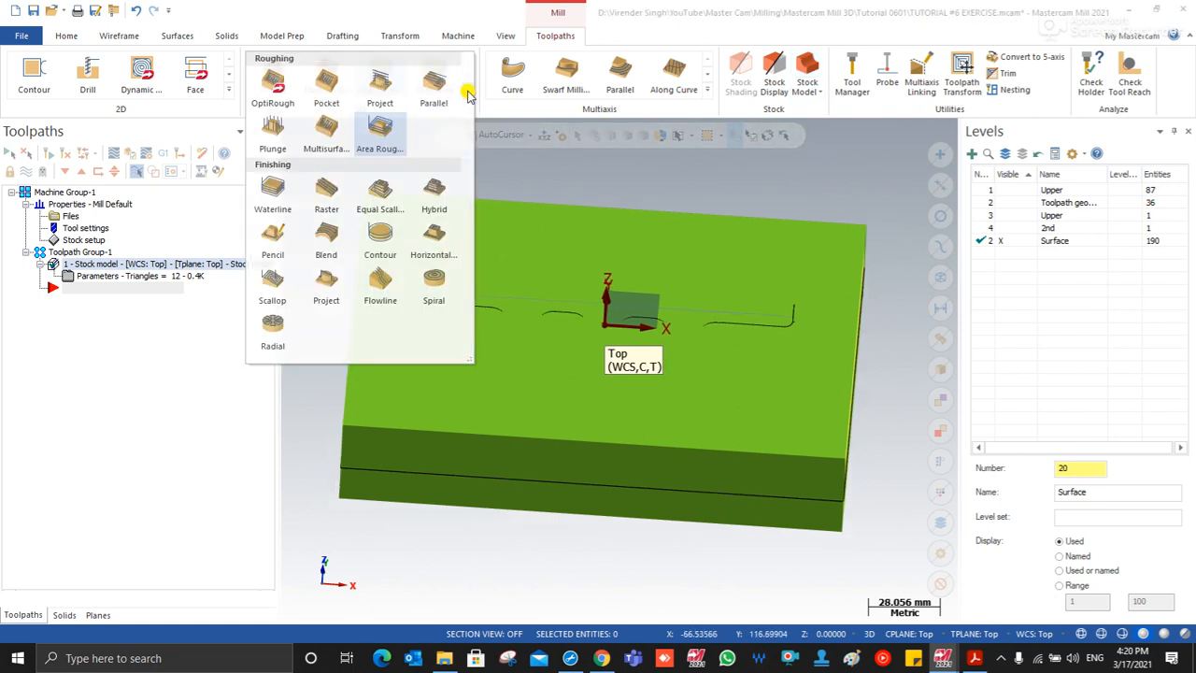
click(366, 139)
click(367, 138)
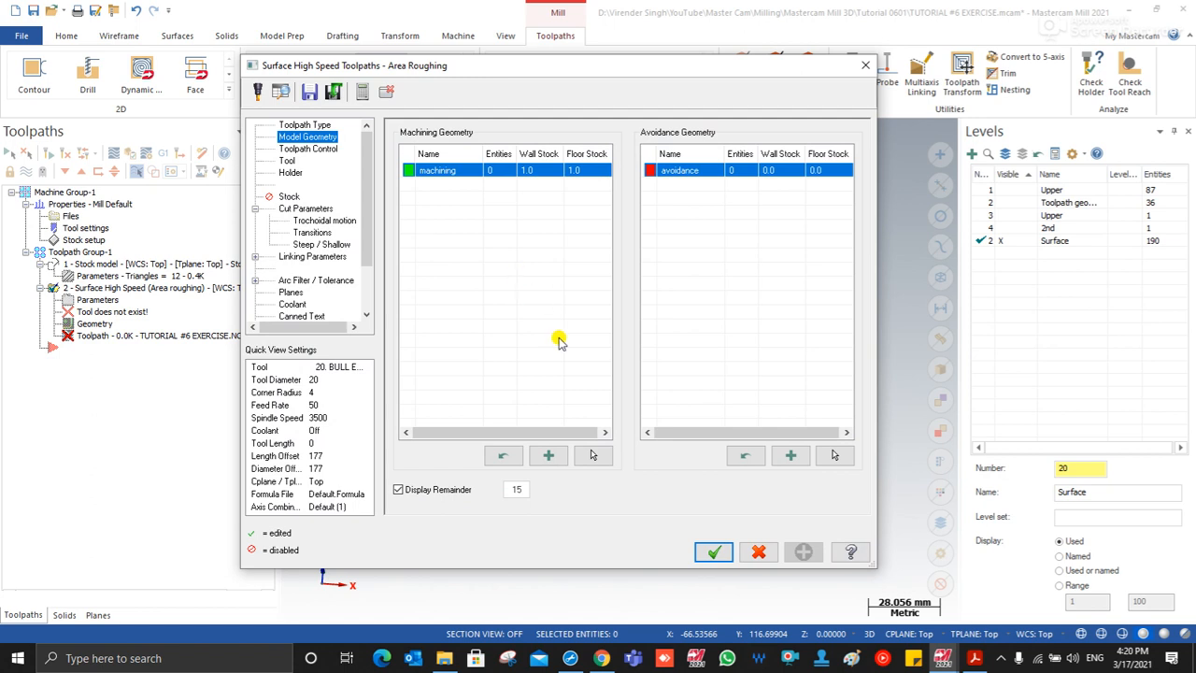
click(593, 455)
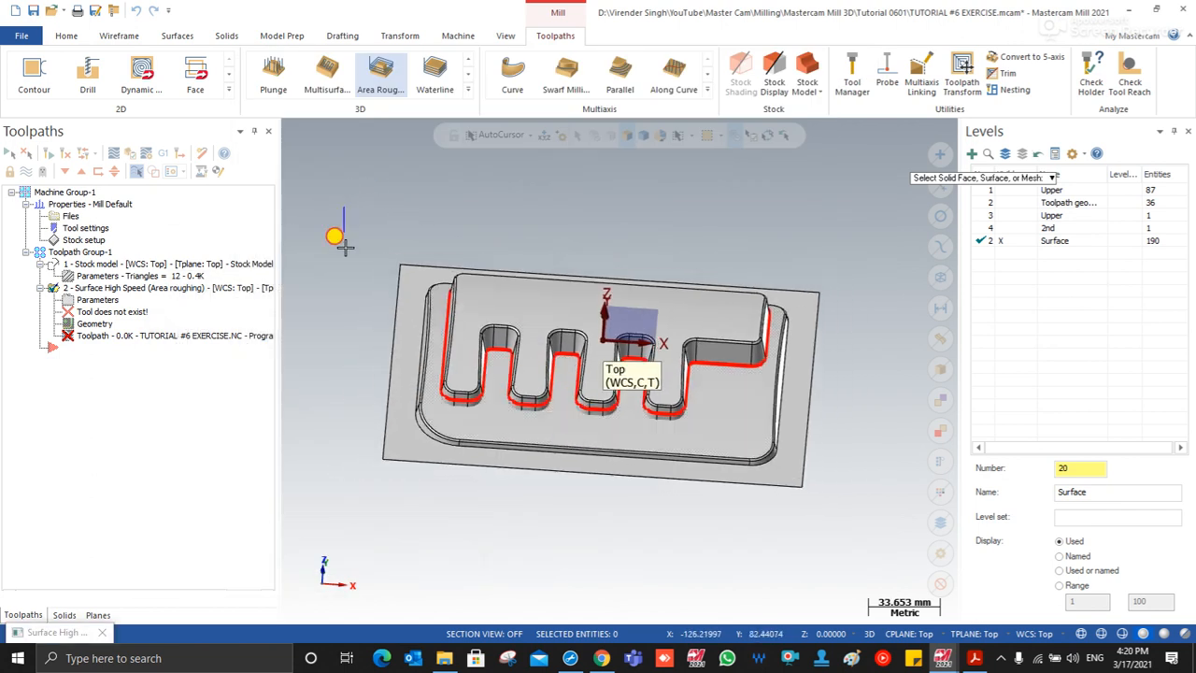
drag(336, 234, 860, 566)
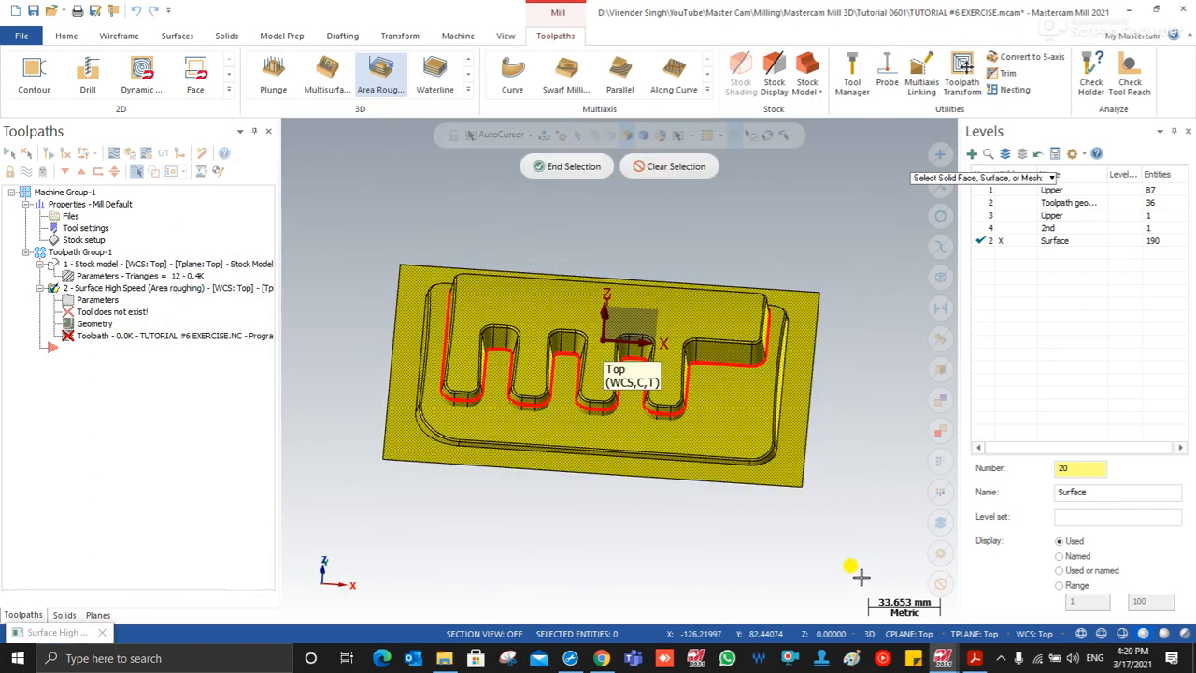
click(599, 168)
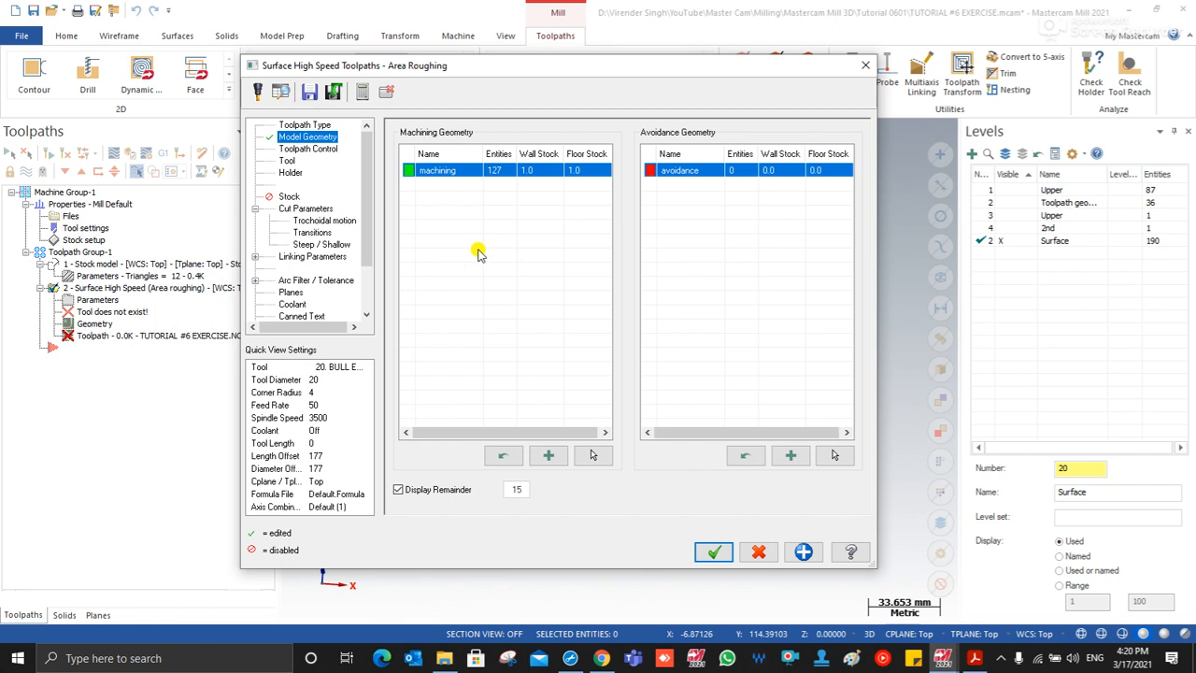
Step: Set both the wall stock and floor stock of the machining geometry to 0.2 mm
double_click(529, 174)
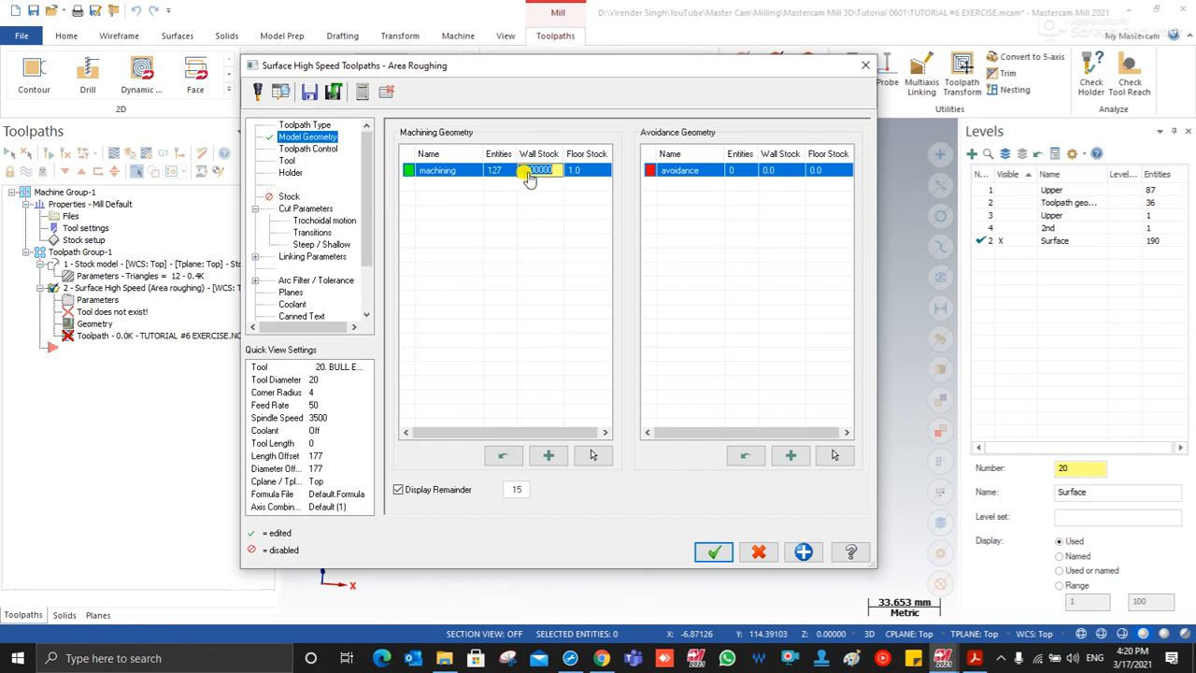
text(0.2)
click(596, 175)
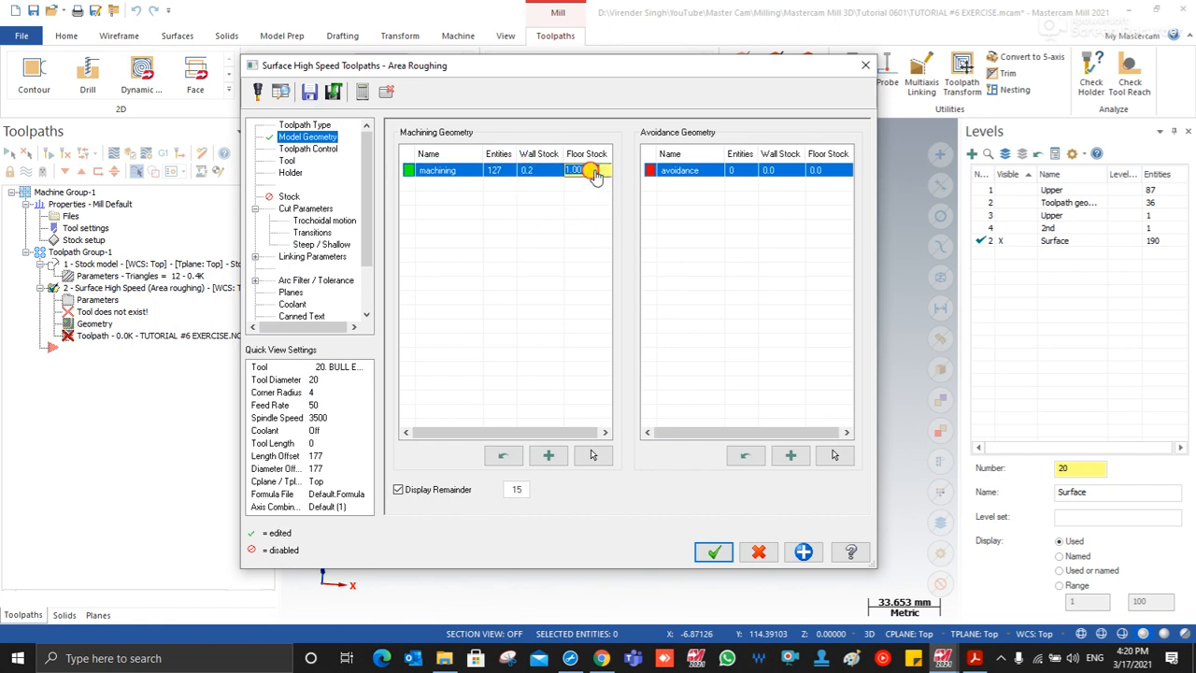
click(595, 176)
text(0.2)
Step: Set the toolpath control strategy to From outside and skip pockets smaller than 150% of the tool diameter
click(305, 151)
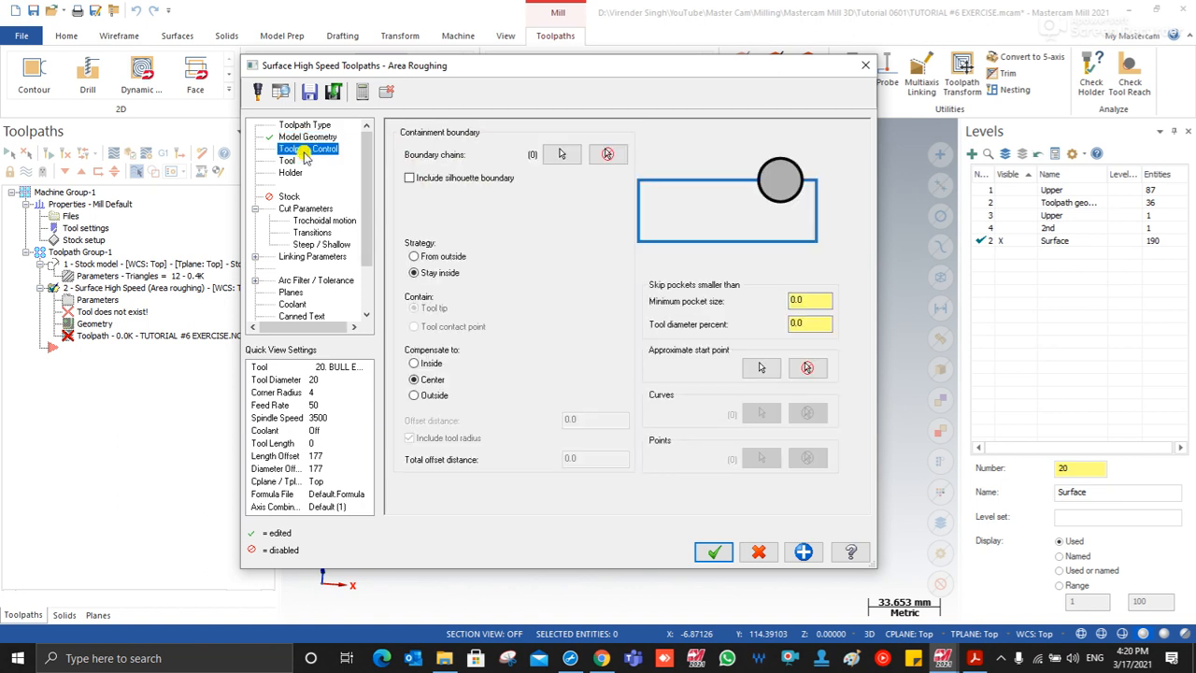
click(414, 256)
click(801, 323)
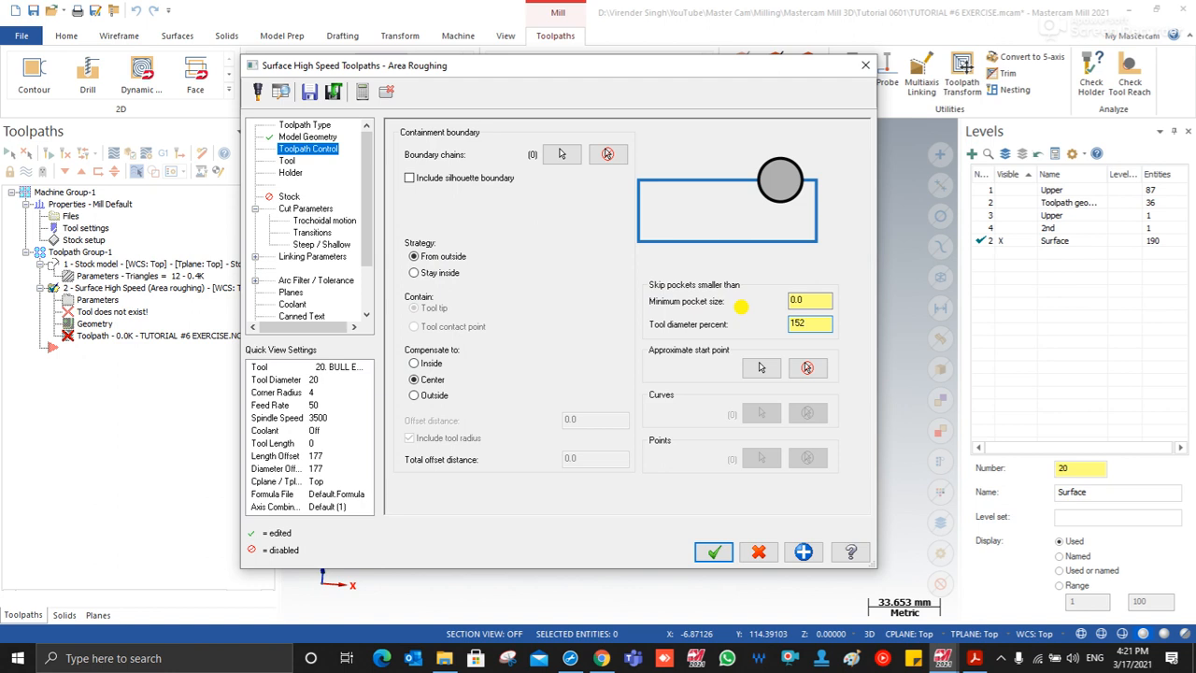
click(809, 300)
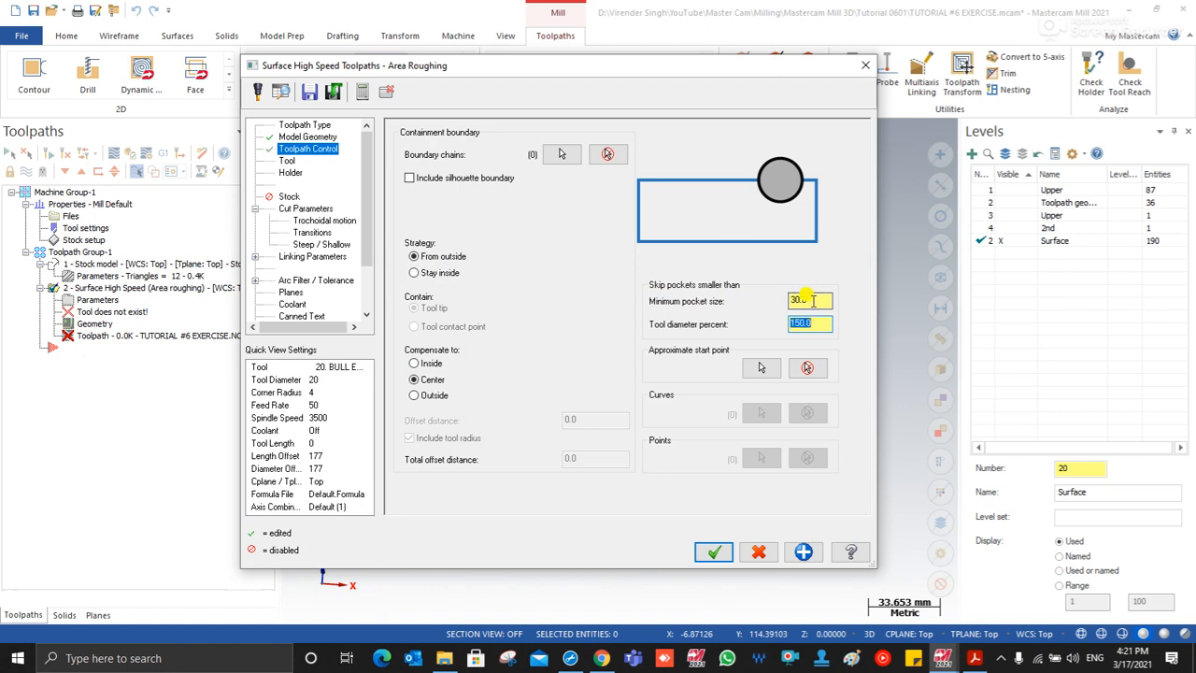
click(824, 322)
Step: Choose library tool 279, the 20 mm end mill with a 2 mm corner radius, for the roughing
click(286, 162)
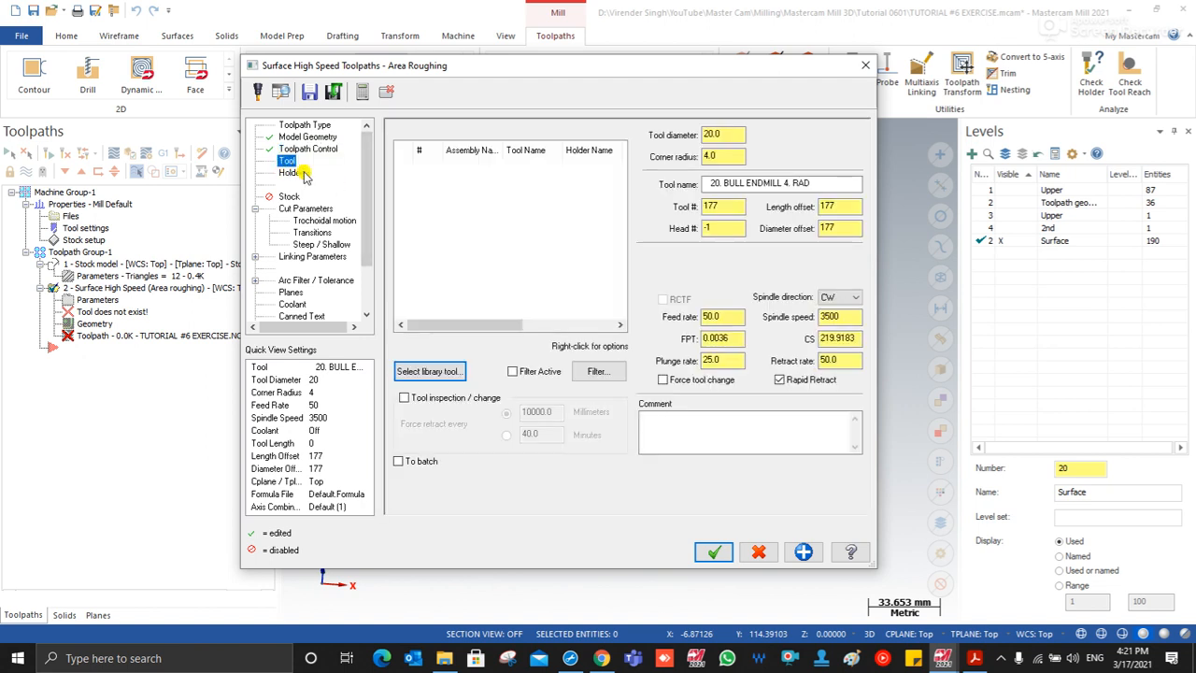
click(425, 371)
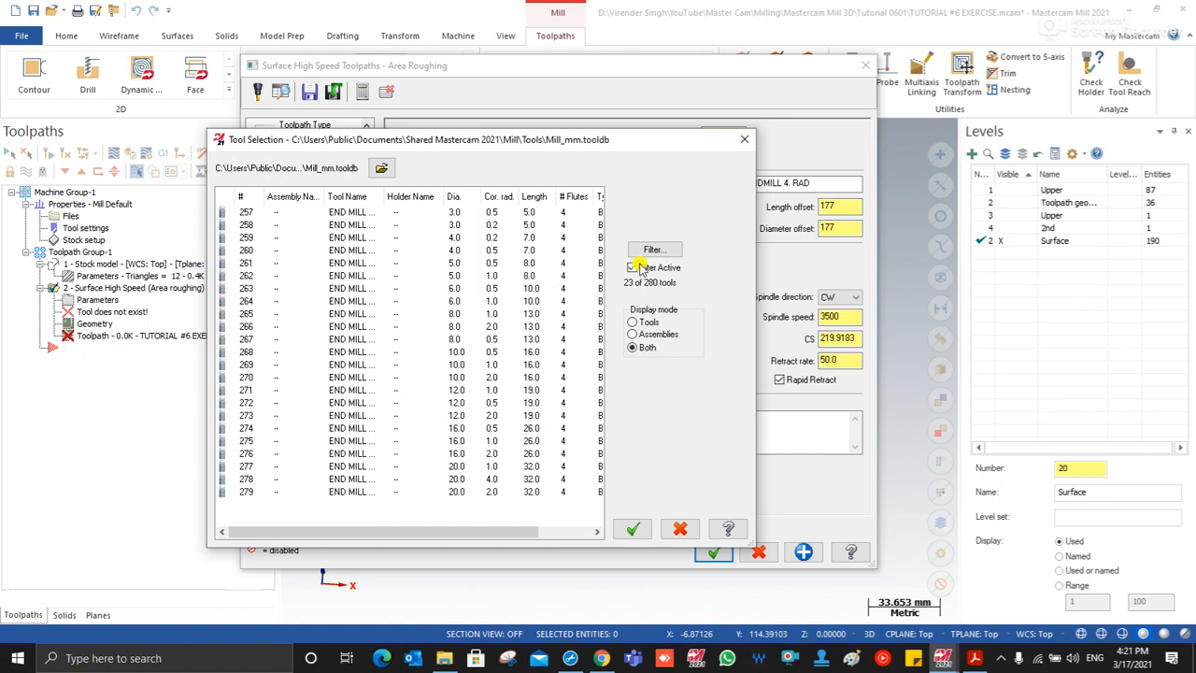
click(403, 491)
click(654, 248)
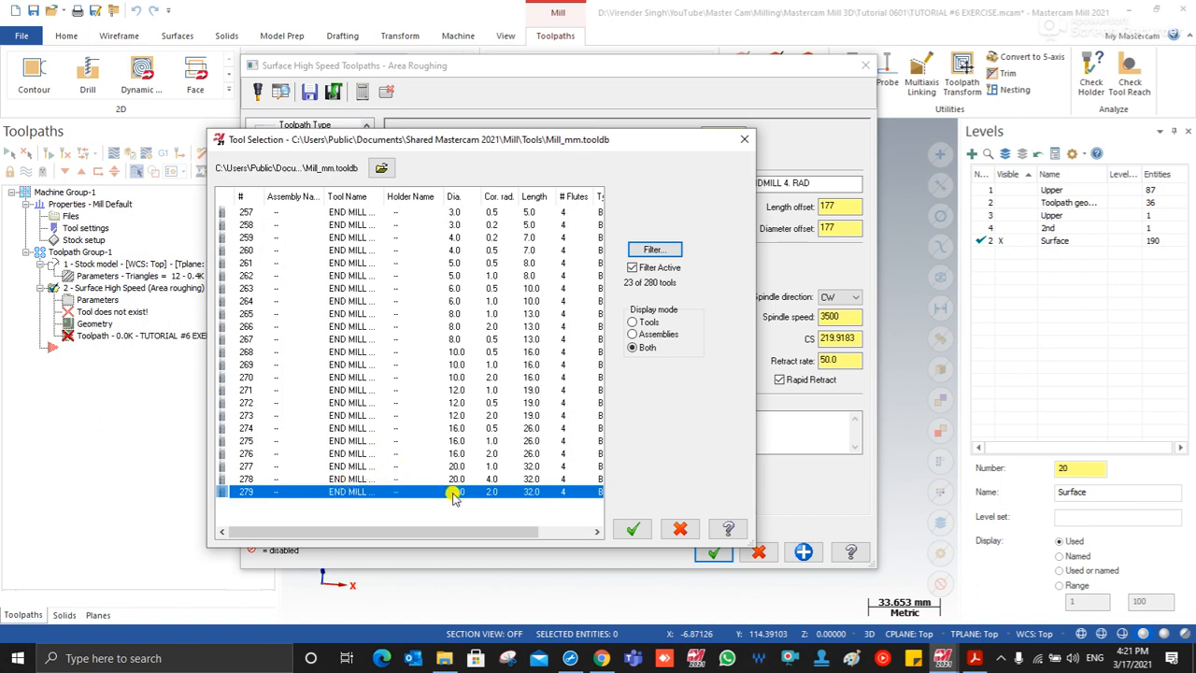
double_click(488, 494)
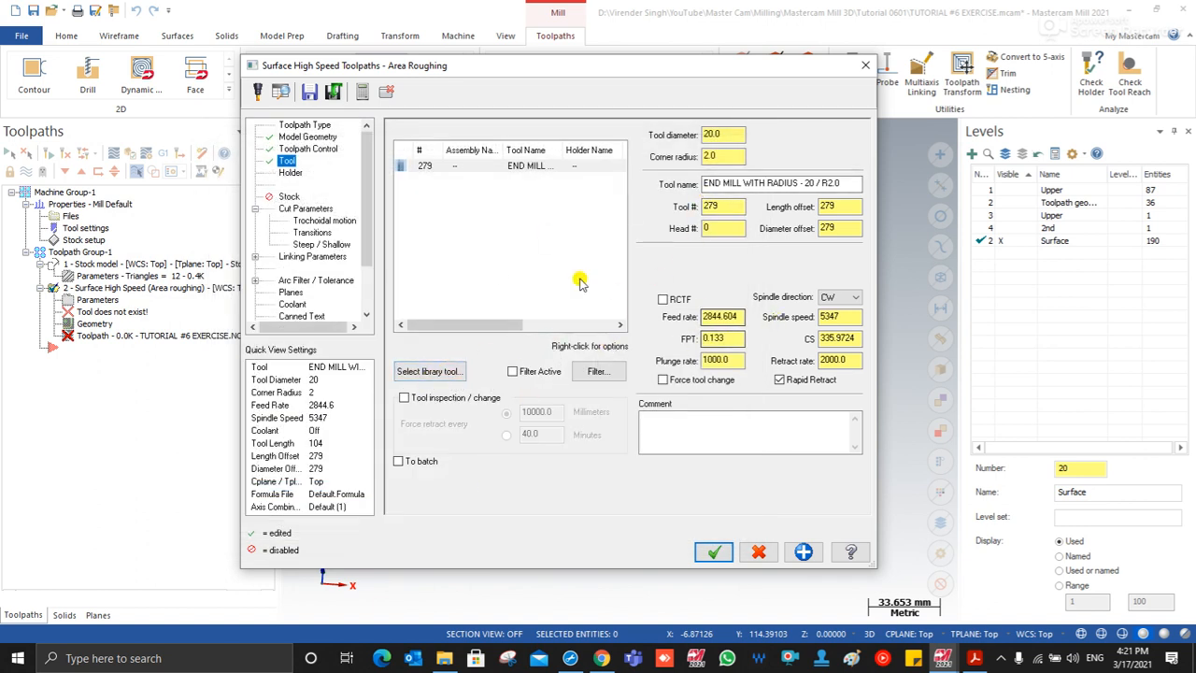
Step: Enable rest material computed from the stock model operation, ignoring small cusps with a distance of 0.275
click(288, 197)
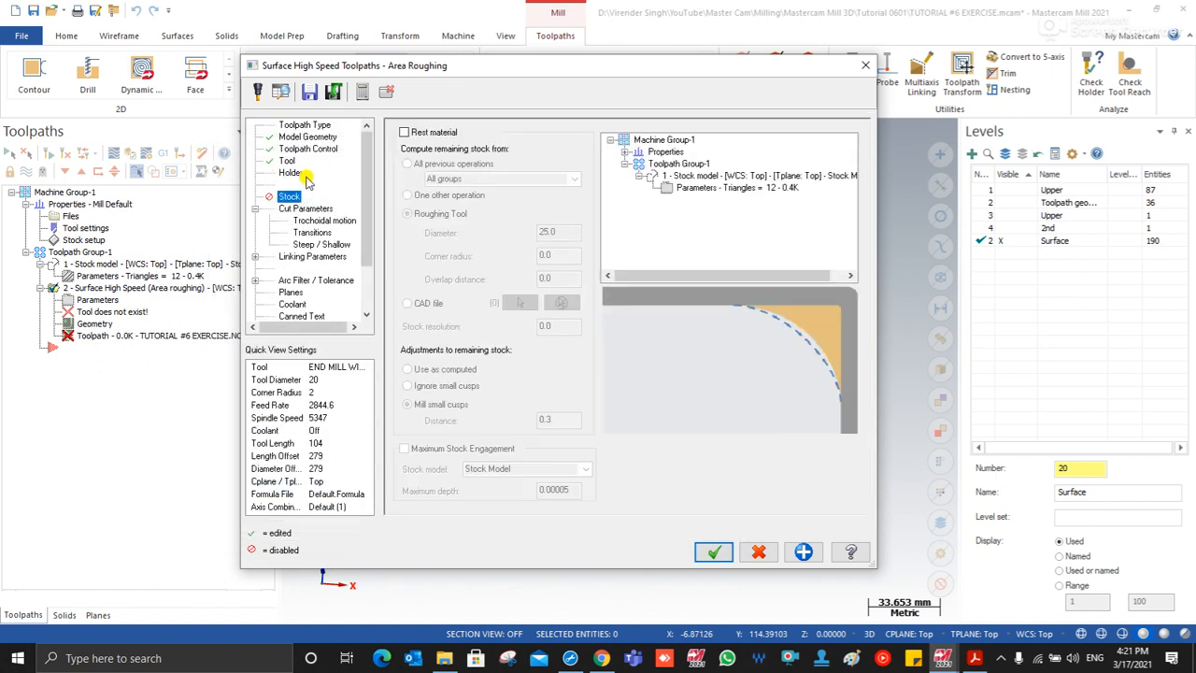
click(404, 132)
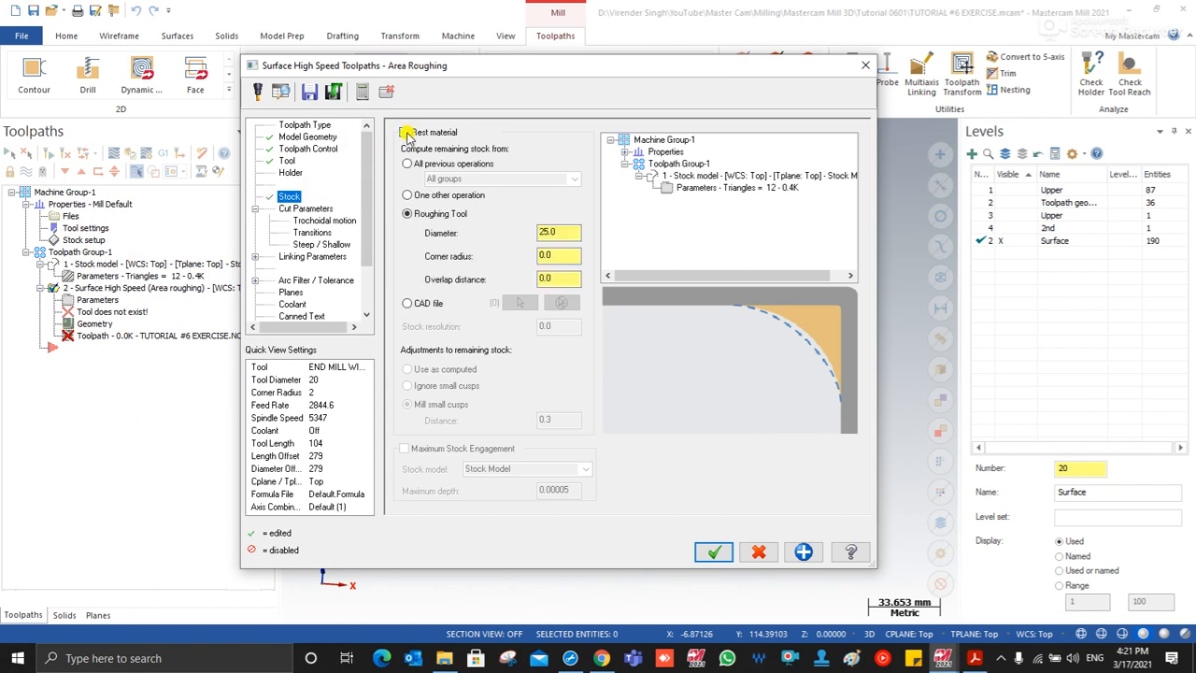
click(408, 193)
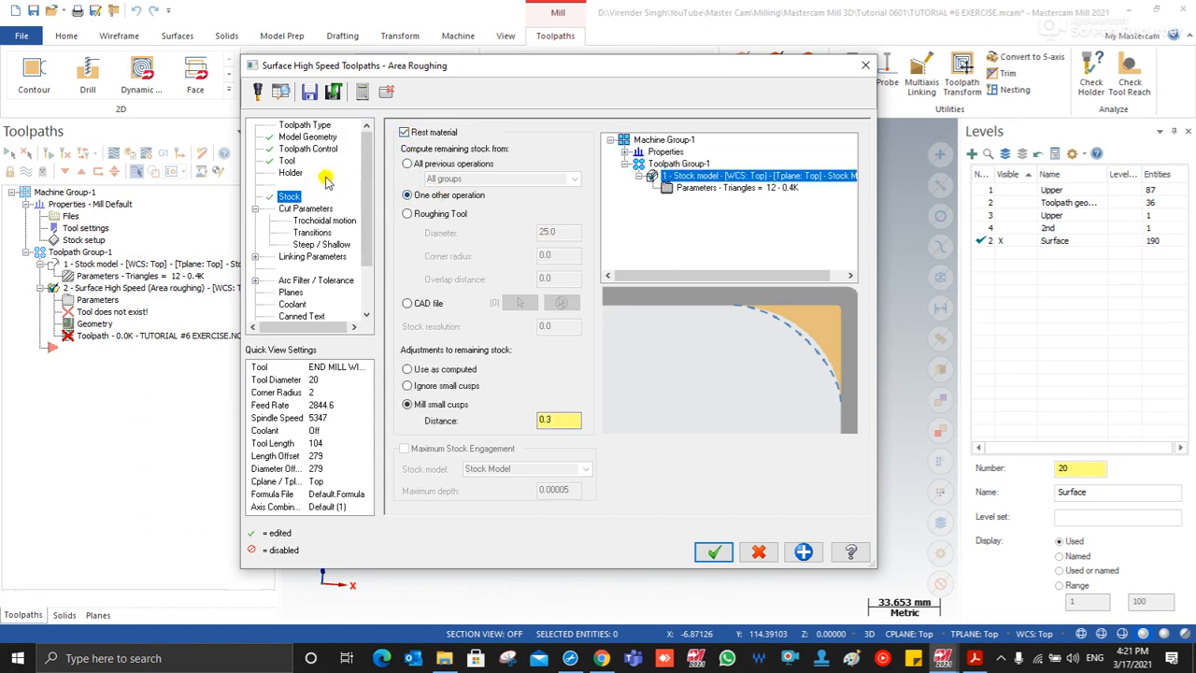
click(440, 386)
double_click(558, 420)
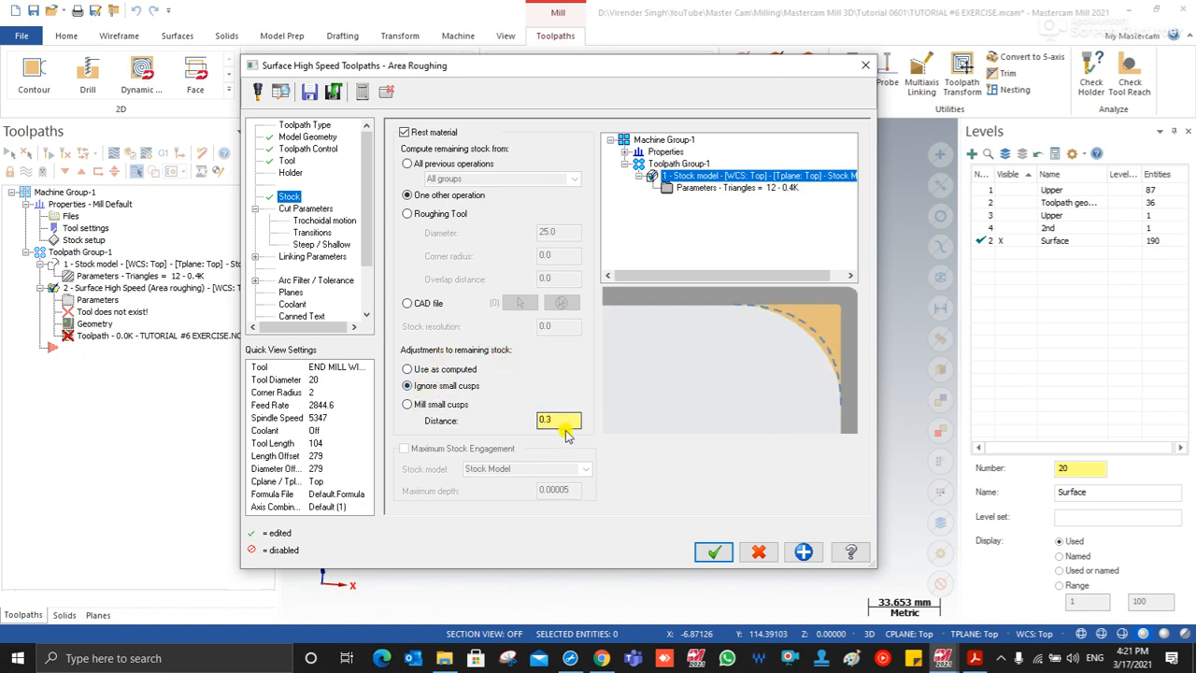
text(025+0)
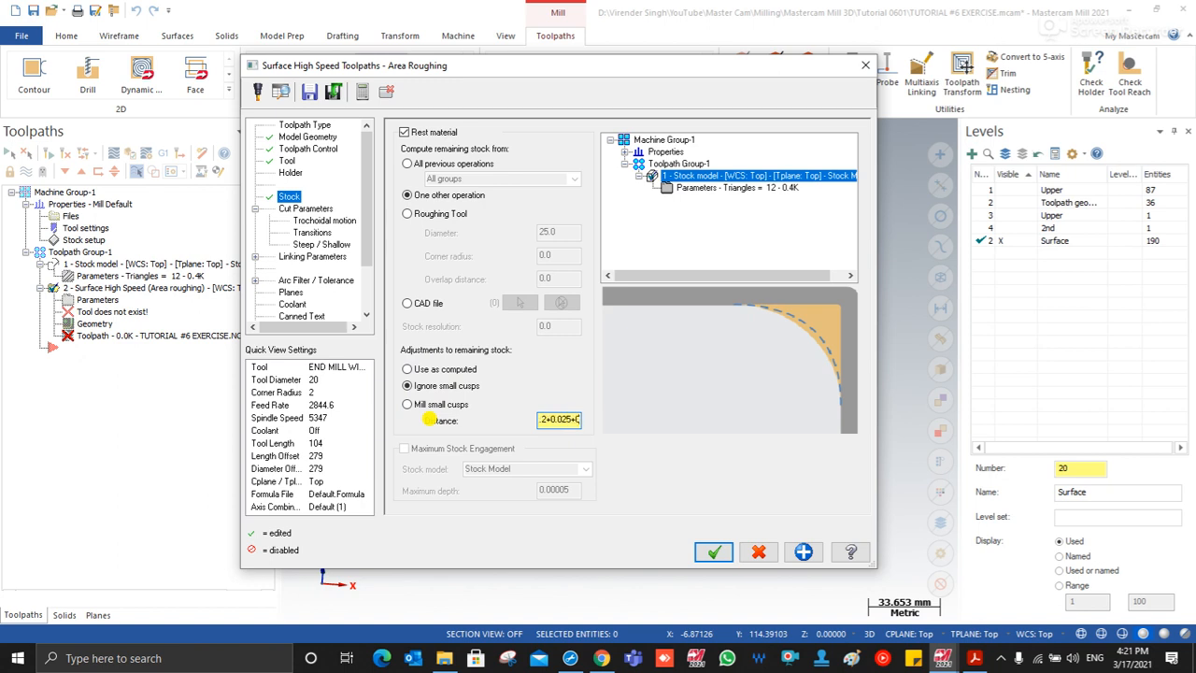
text(5)
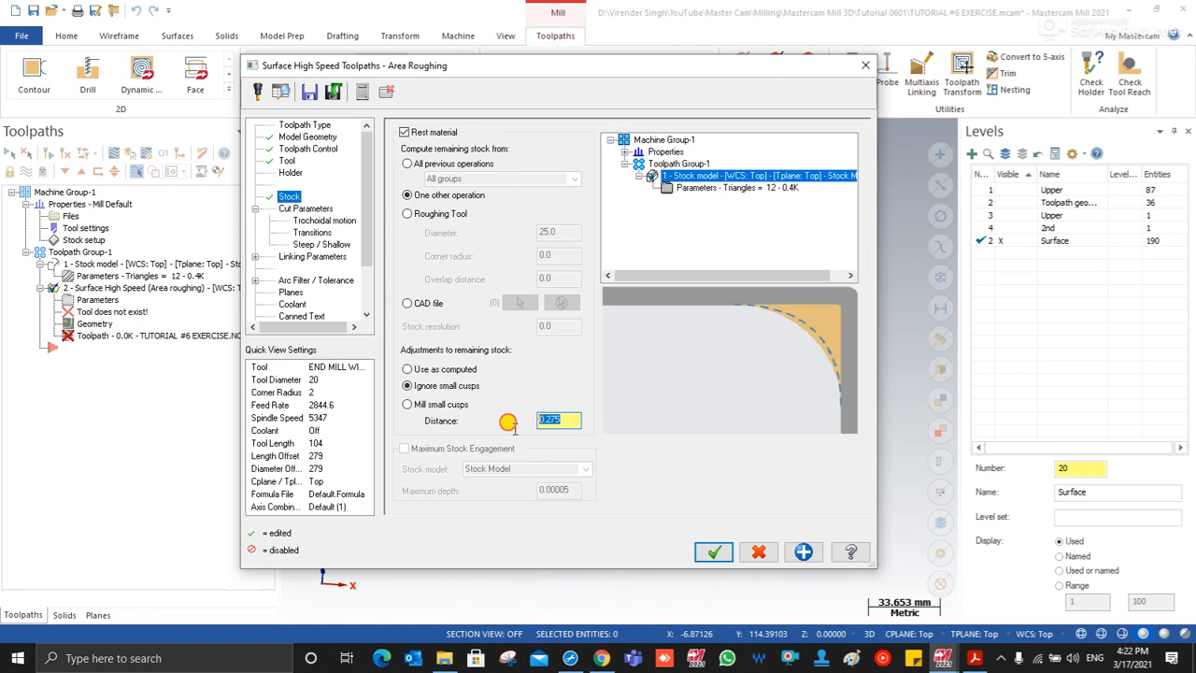
Step: Set the cut parameters to a 0.5 mm stepdown, corner rounding on, and keep tool down within 100% of tool diameter
click(305, 209)
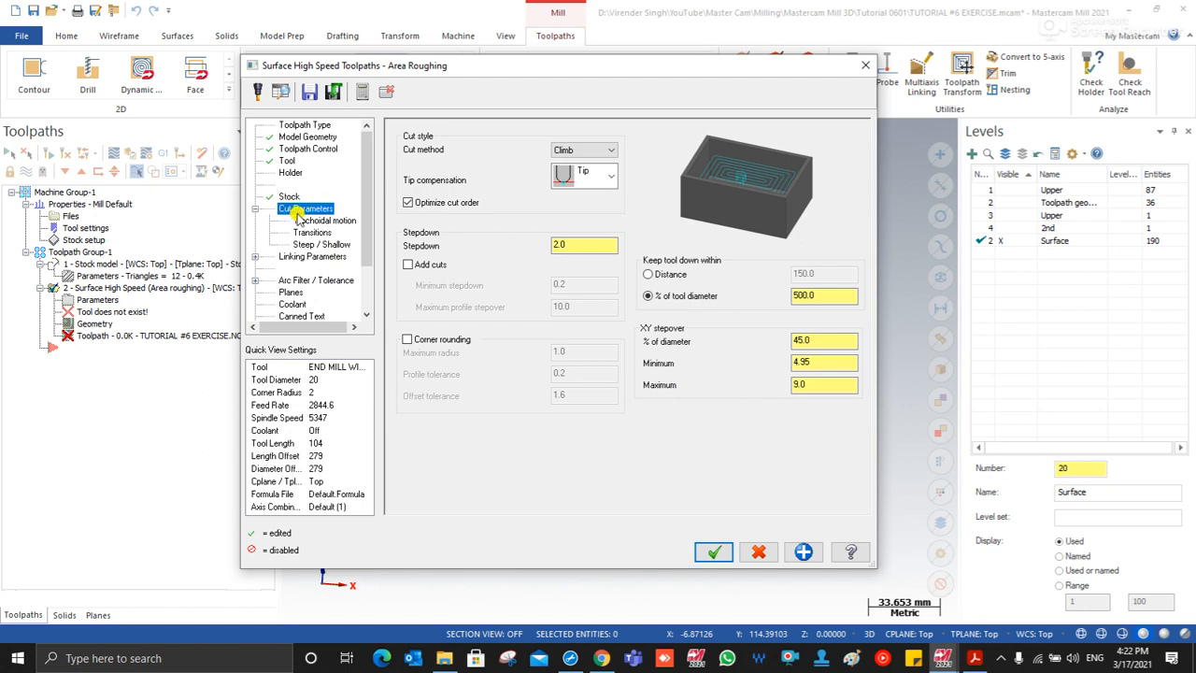
click(562, 245)
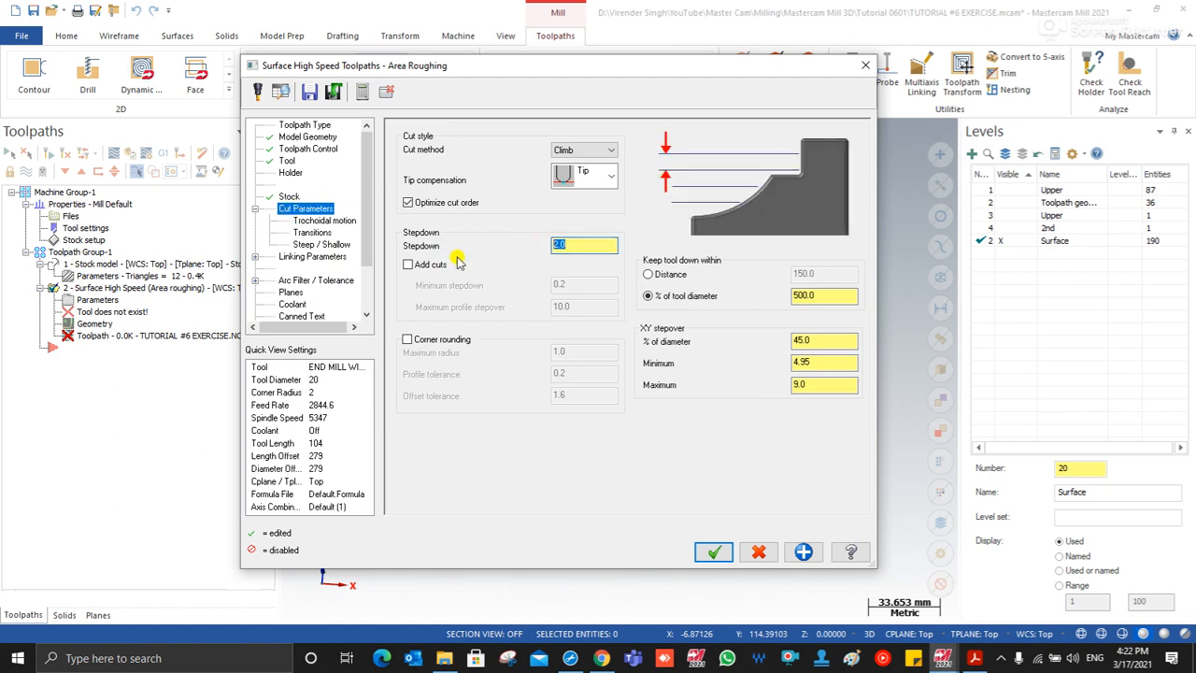
drag(579, 246, 507, 262)
click(408, 340)
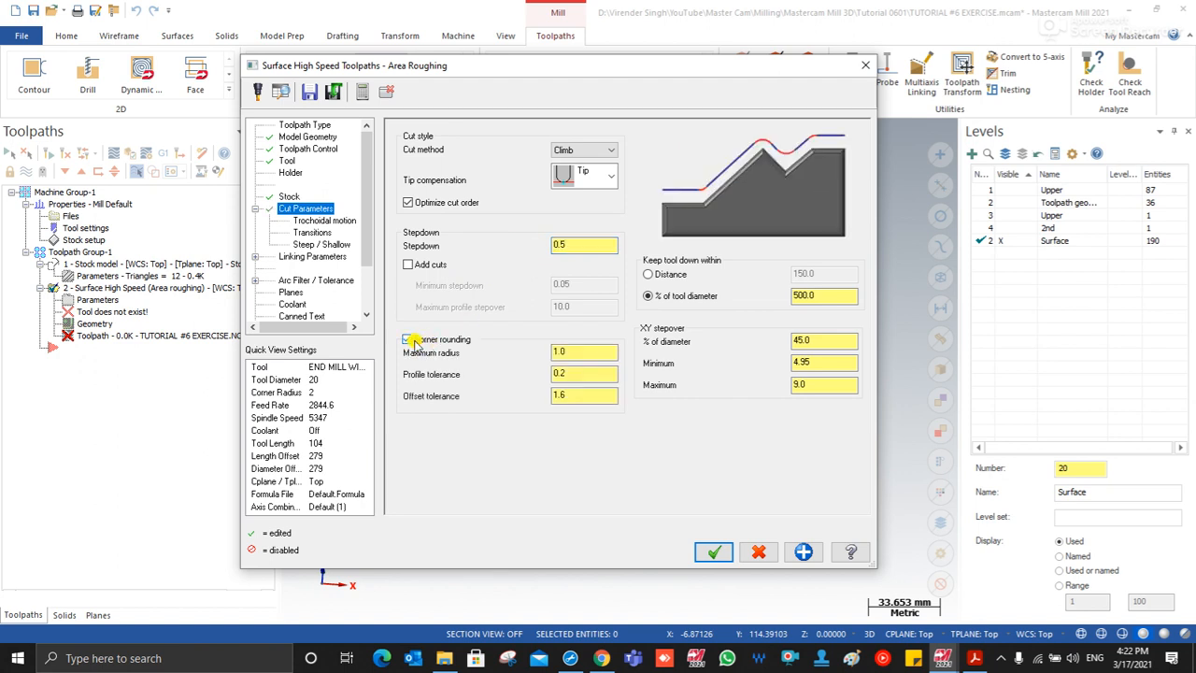
click(579, 351)
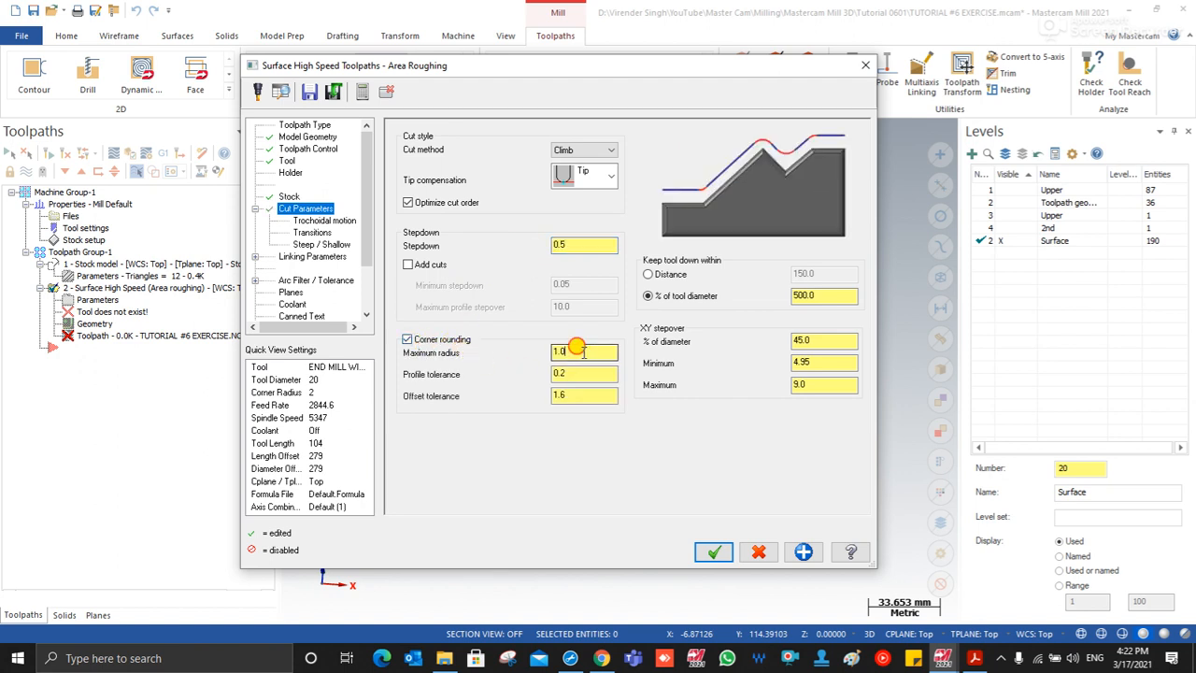
click(829, 302)
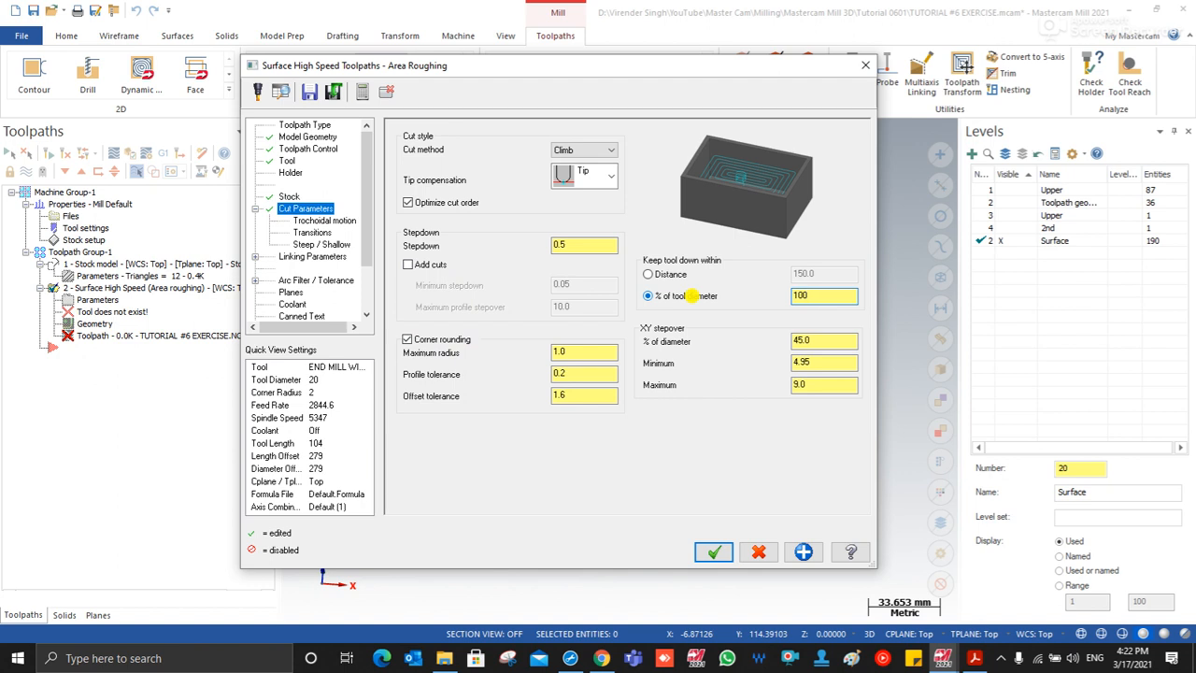
Step: Set the entry transition to Profile ramp with a Z clearance of 2 and a plunge angle of 5
click(310, 220)
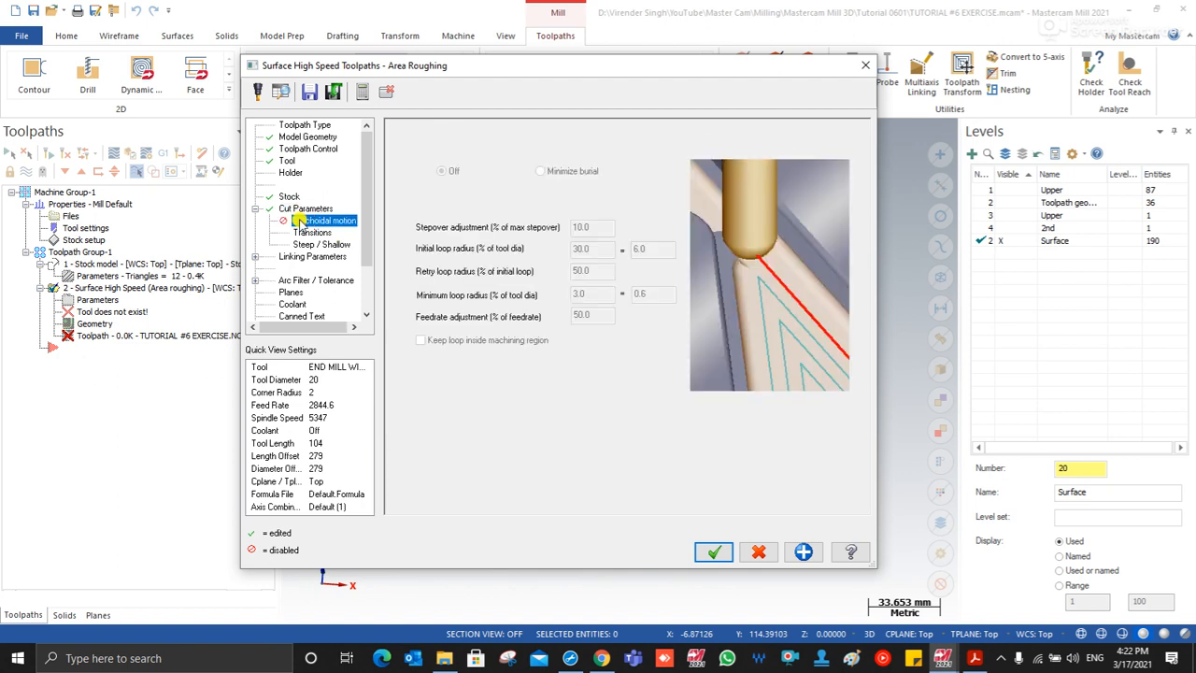
click(312, 232)
click(662, 147)
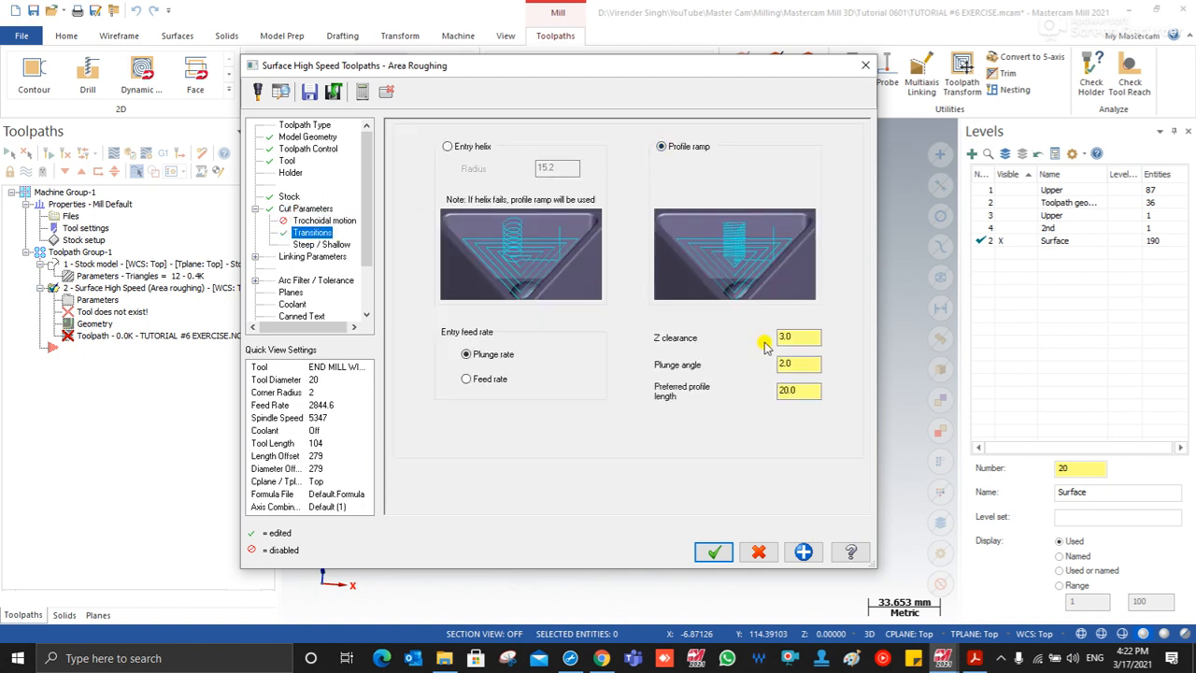
double_click(800, 336)
double_click(785, 338)
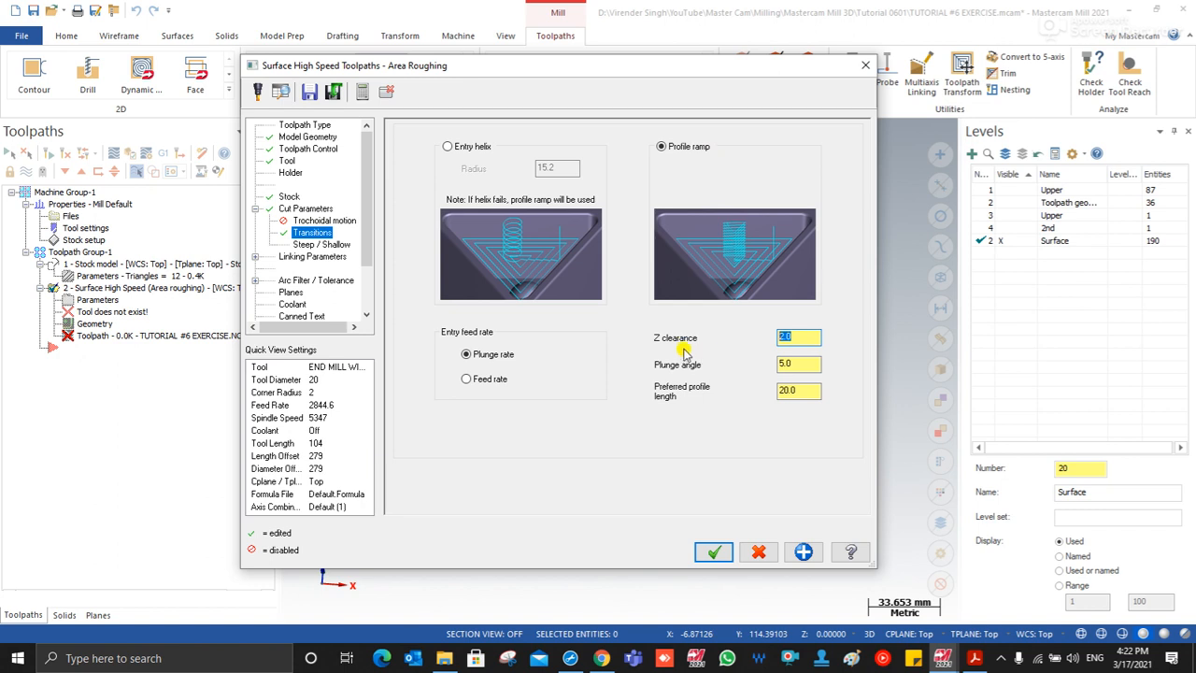
double_click(791, 364)
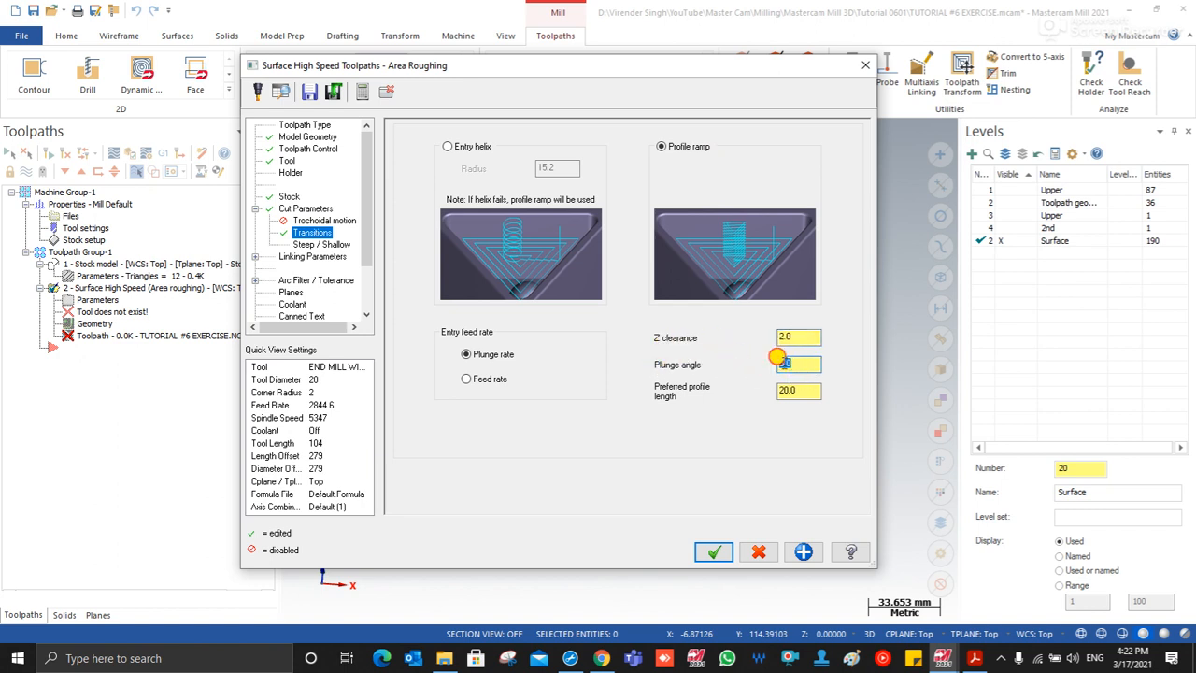
double_click(789, 364)
Step: Set the linking retract to Minimum Vertical Retract with an output feed move of 5000, and generate the area roughing toolpath
click(329, 245)
click(322, 257)
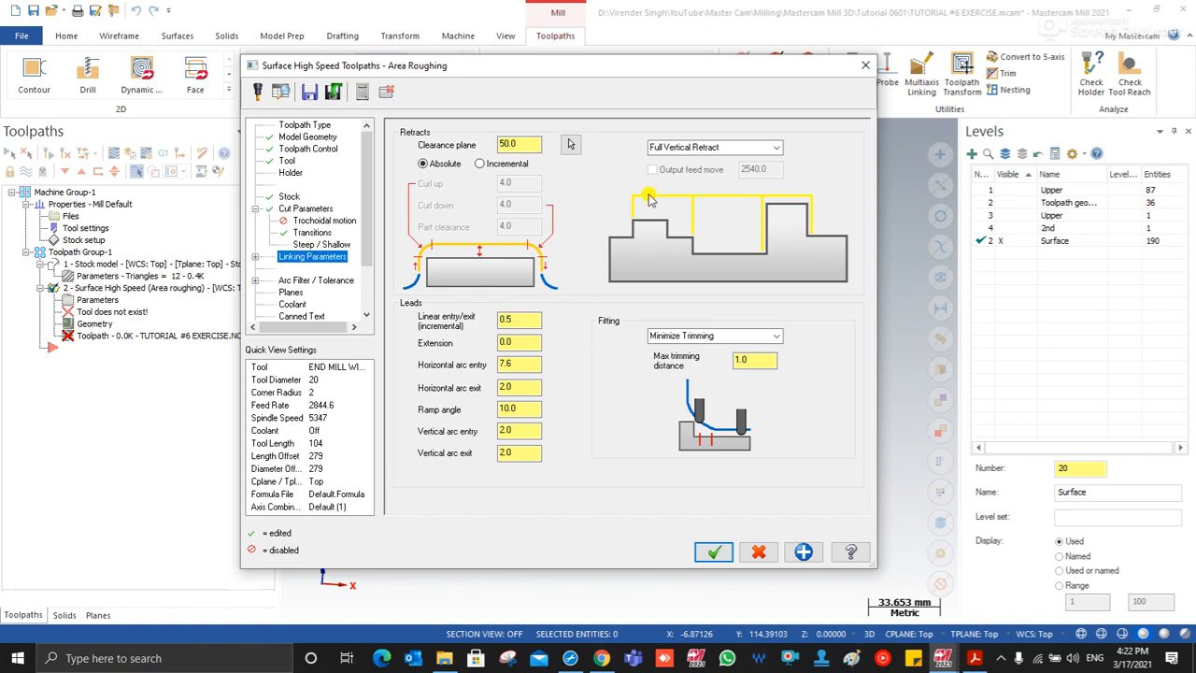
click(734, 149)
click(747, 161)
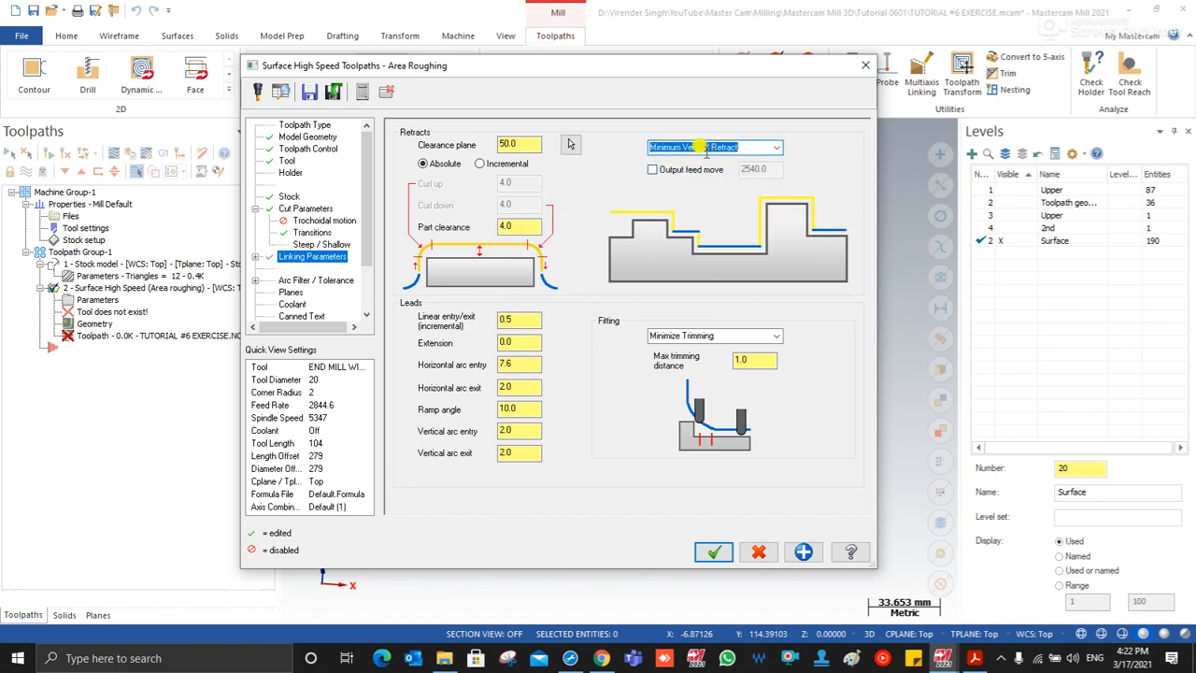
click(654, 170)
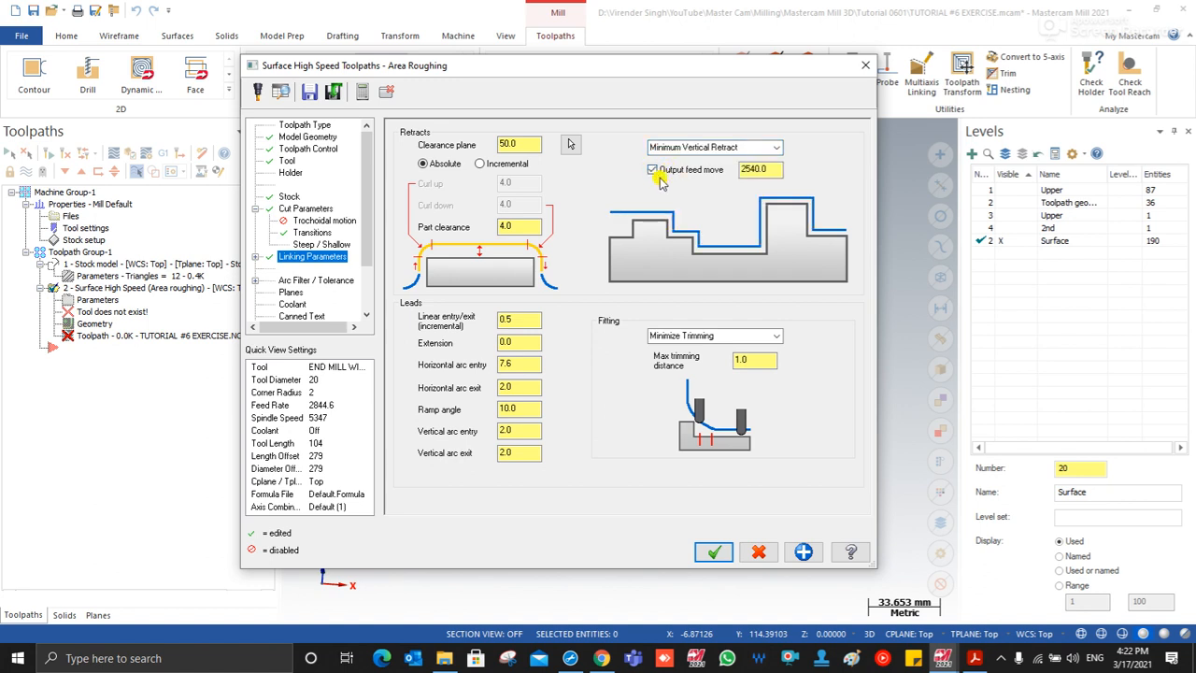
drag(772, 168, 675, 172)
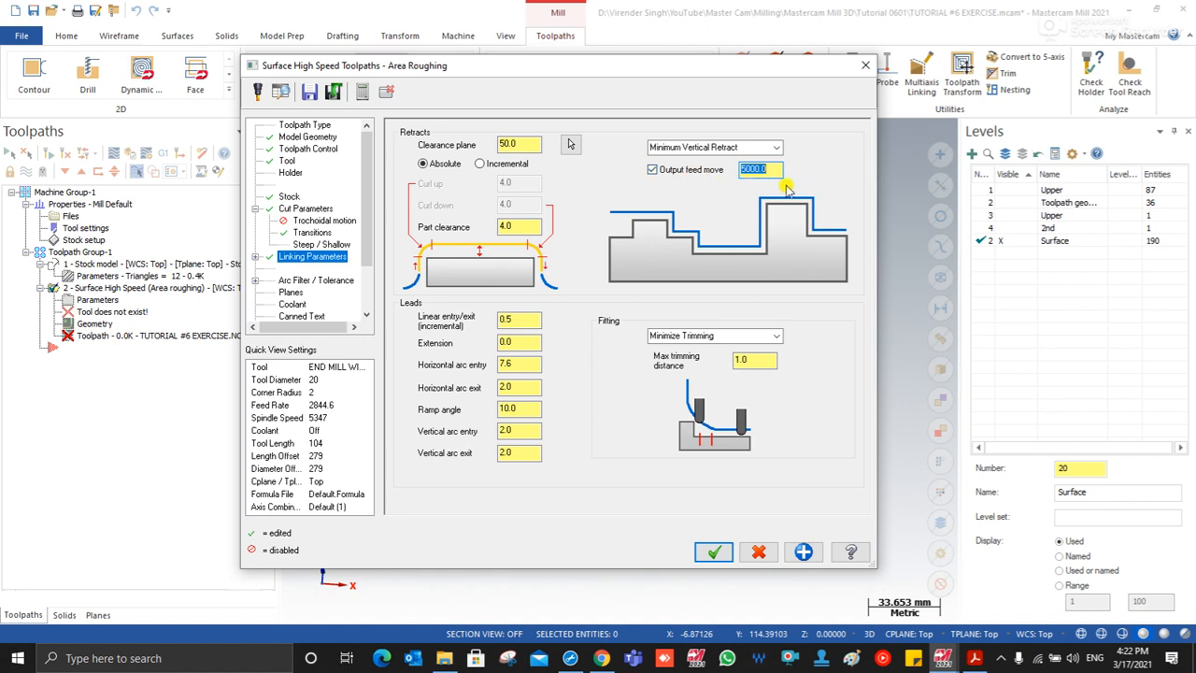
click(713, 552)
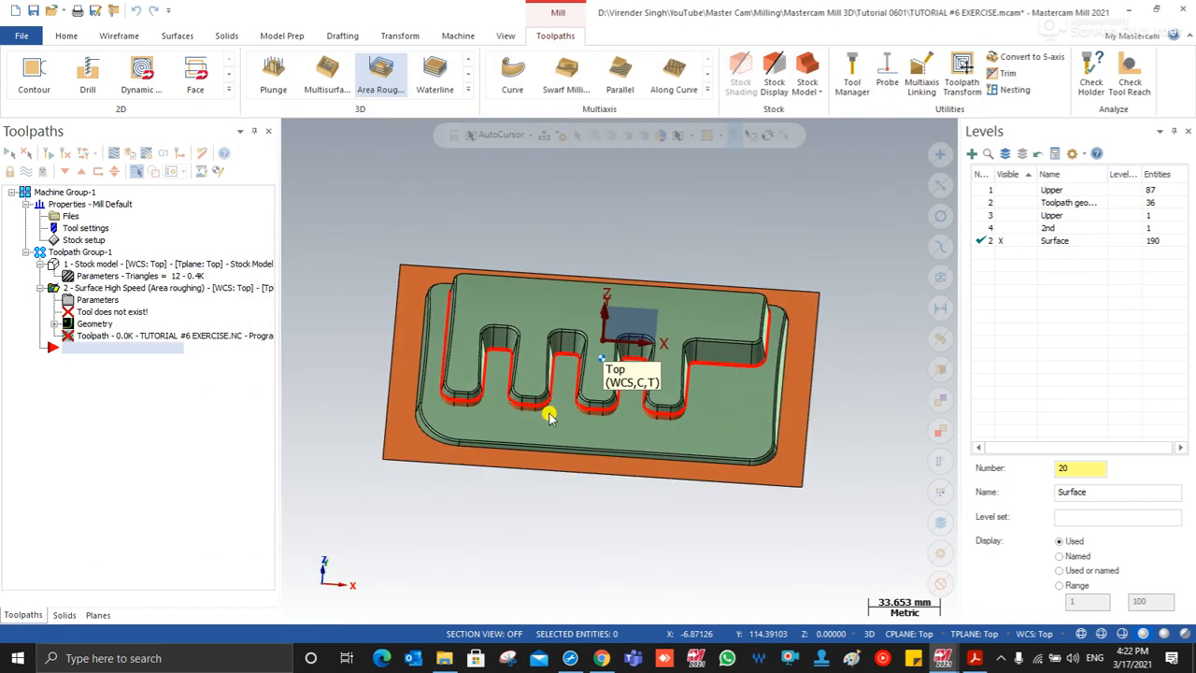
scroll(472, 335, up, 1)
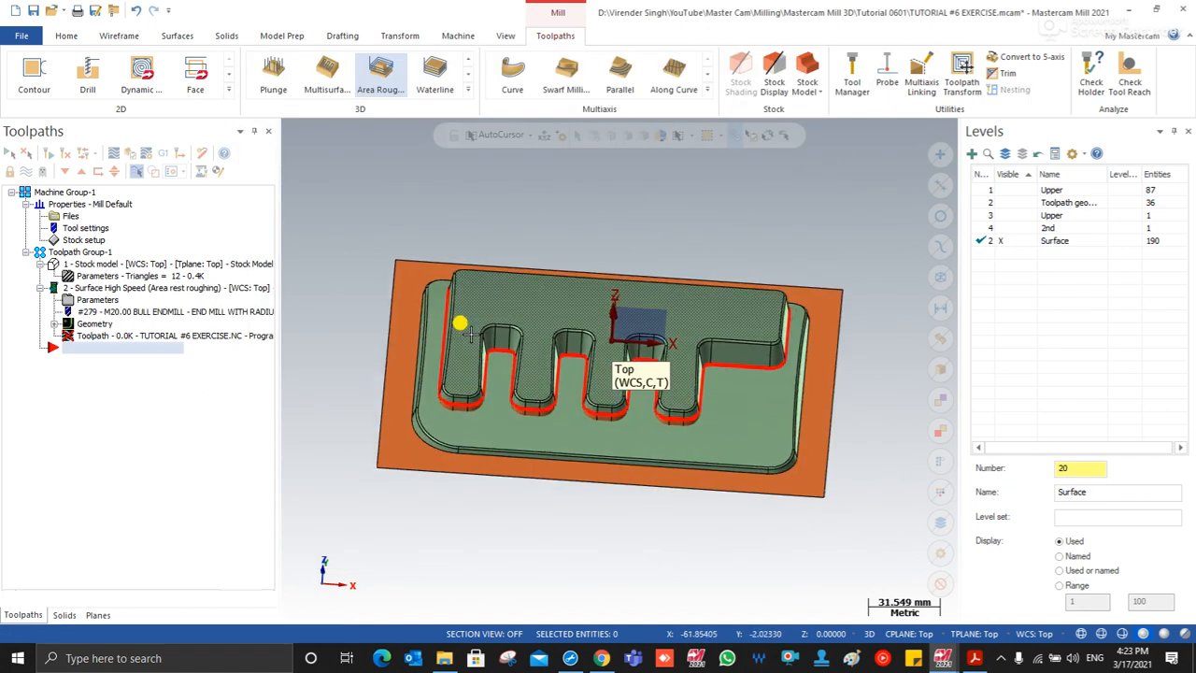
Step: Duplicate the stock model and area rest roughing operations within Toolpath Group-1
scroll(478, 339, up, 1)
mouse_move(493, 342)
middle_down()
mouse_move(506, 281)
mouse_move(566, 285)
mouse_move(512, 292)
mouse_move(503, 344)
mouse_move(508, 321)
mouse_move(522, 322)
mouse_move(489, 334)
mouse_move(497, 349)
middle_up()
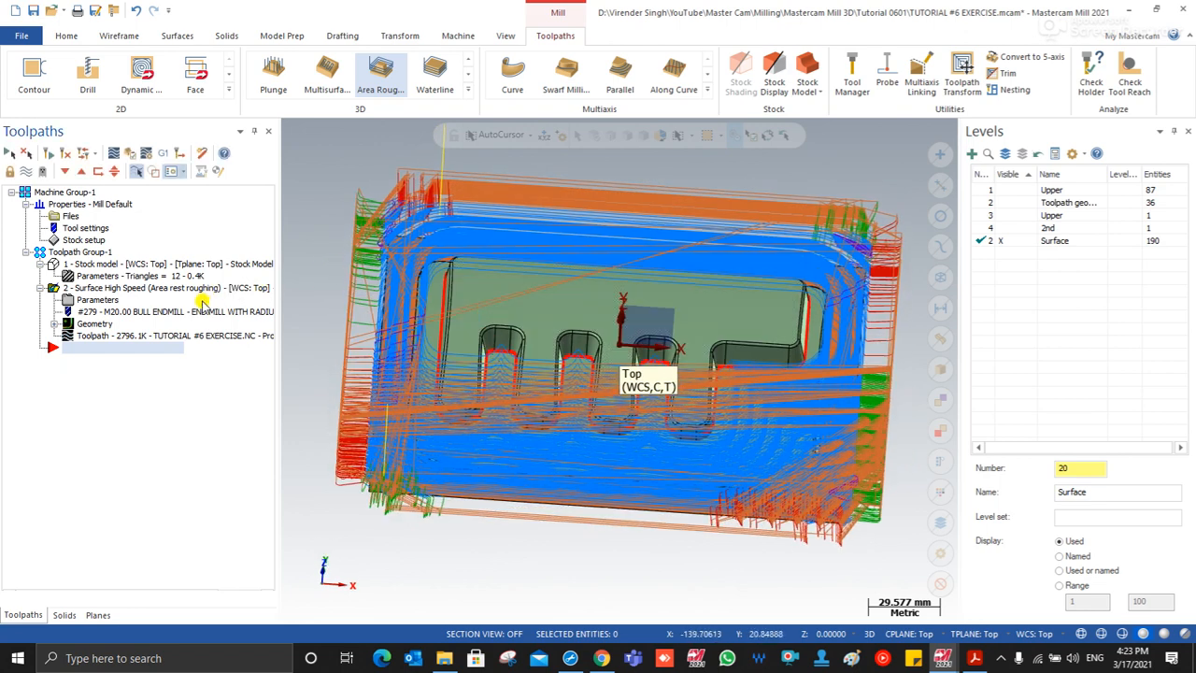
scroll(406, 273, down, 3)
middle_drag(439, 281, 419, 308)
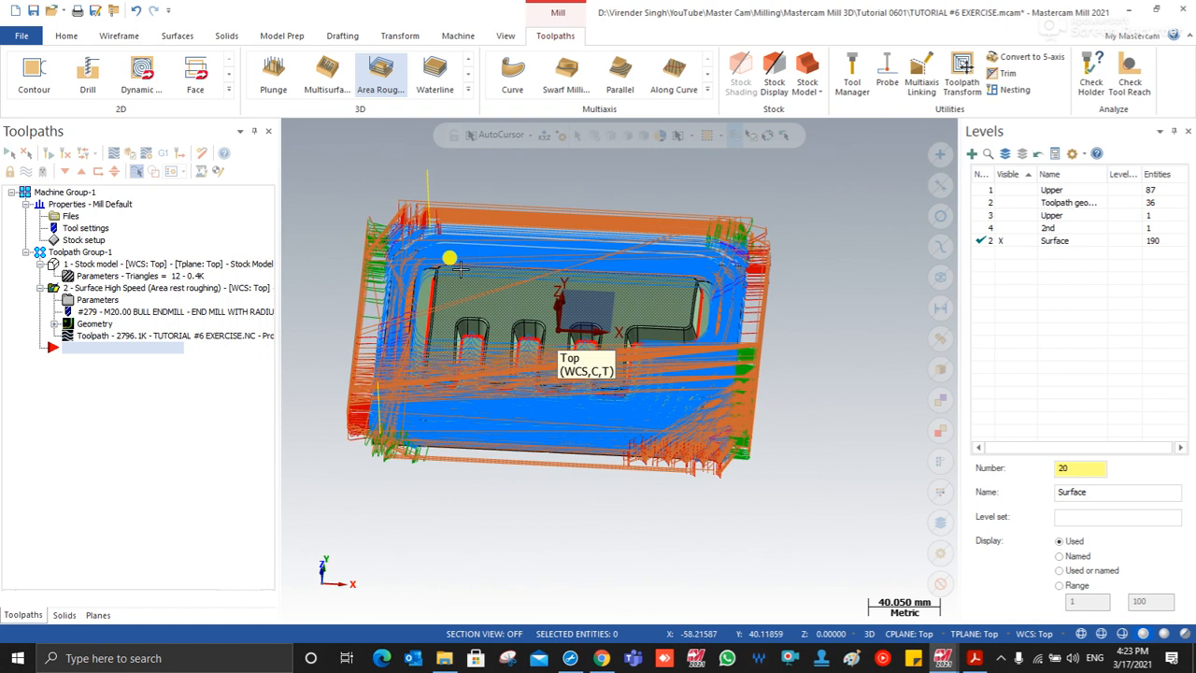
click(56, 257)
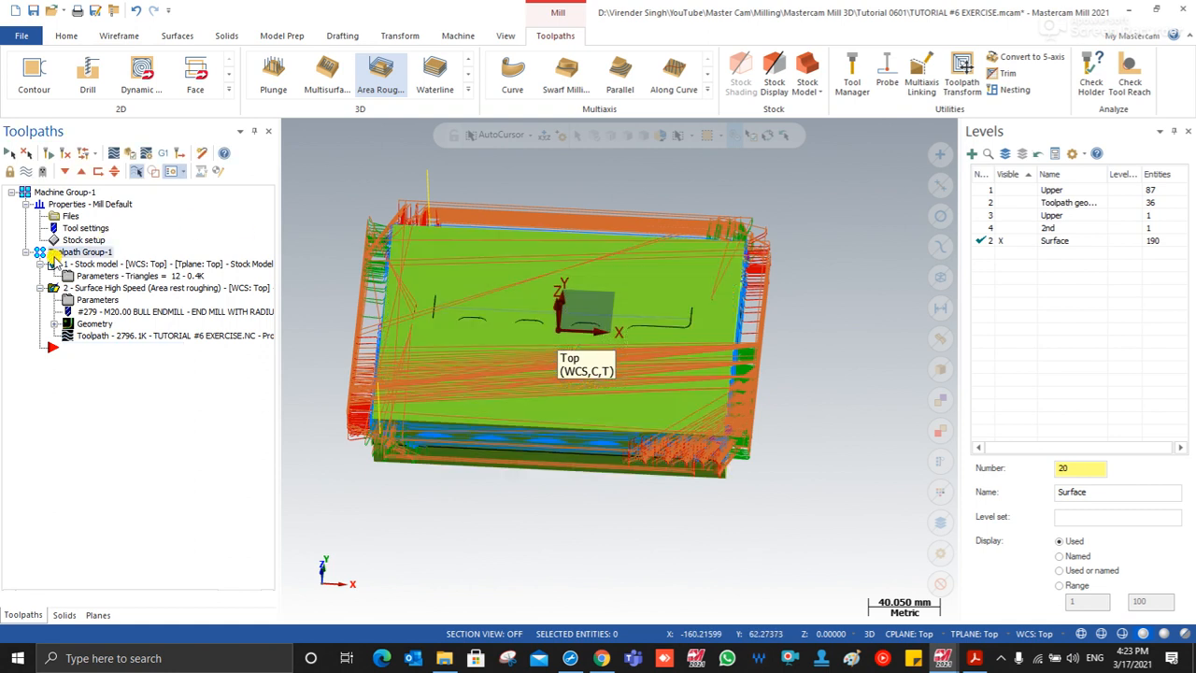
key(ctrl+v)
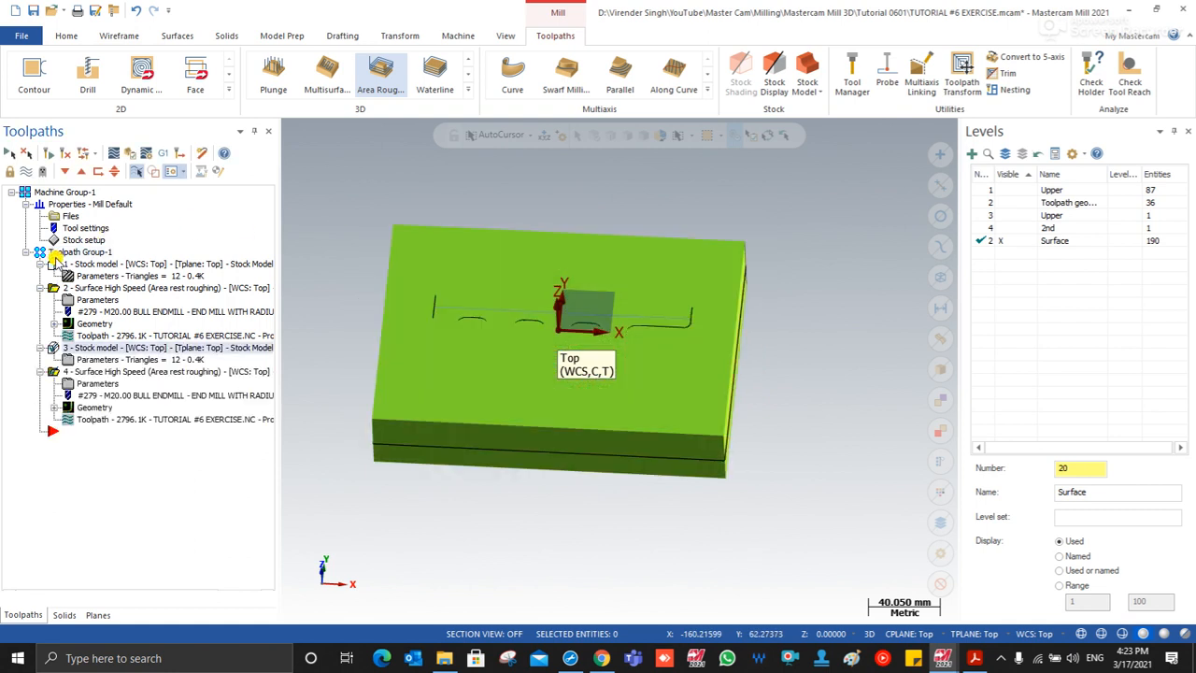
Step: Edit the copied stock model's parameters and set its display colour to green 47
click(93, 360)
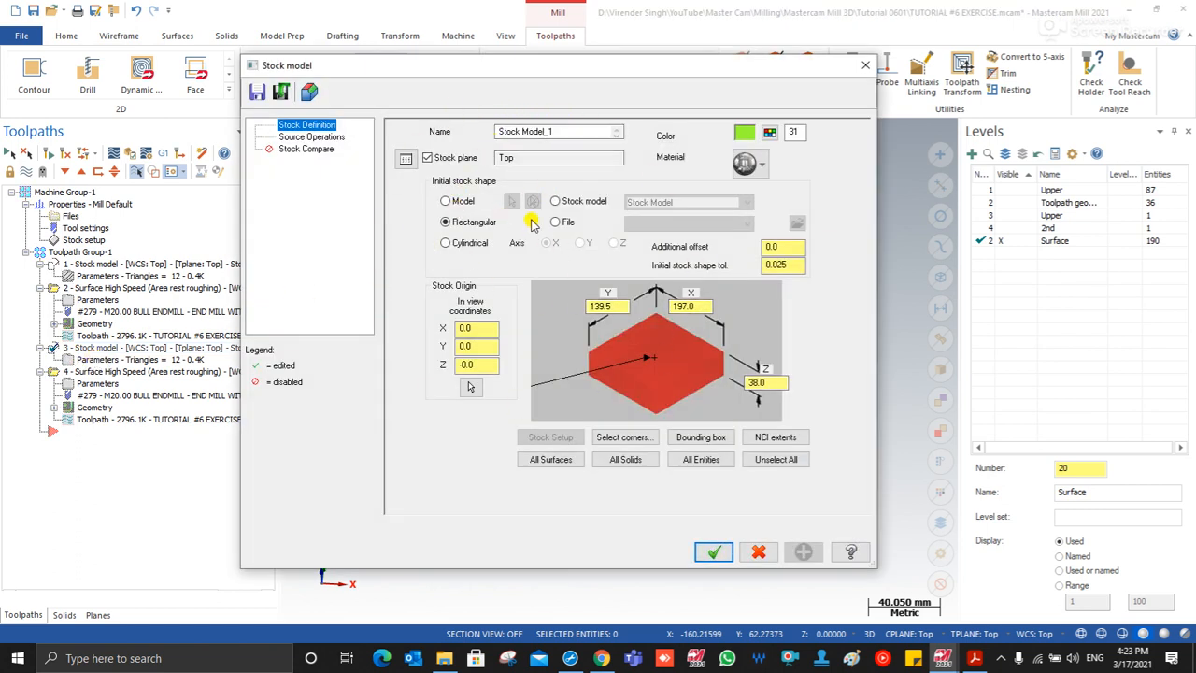
click(560, 132)
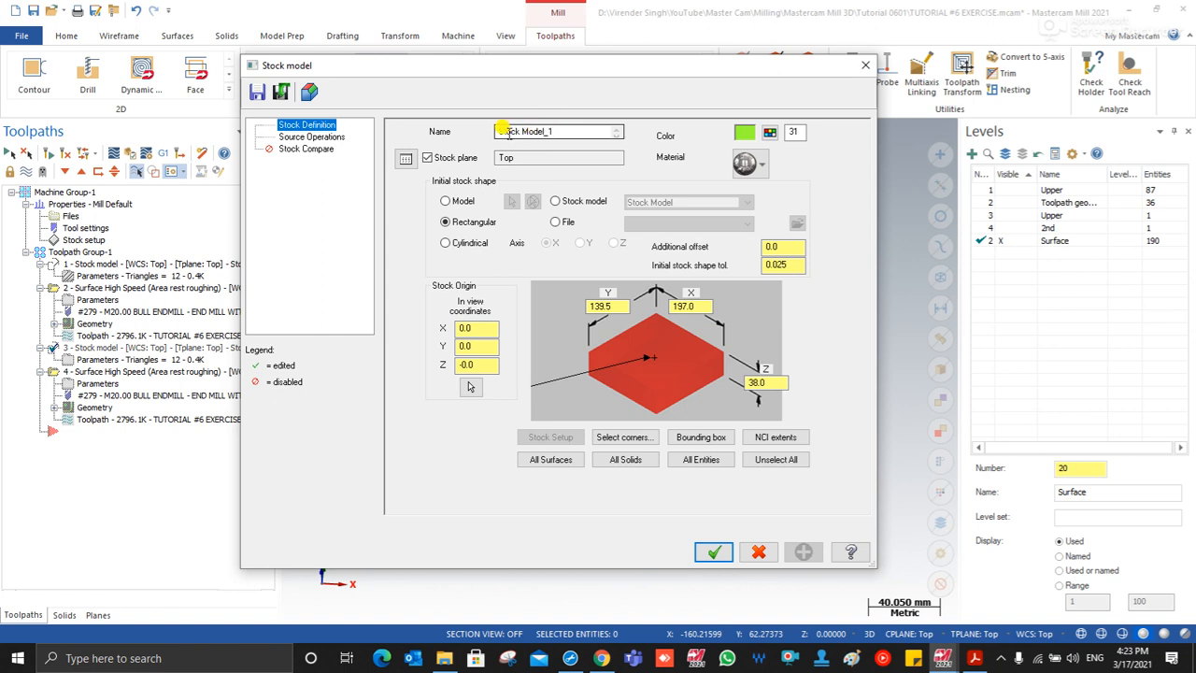
click(764, 135)
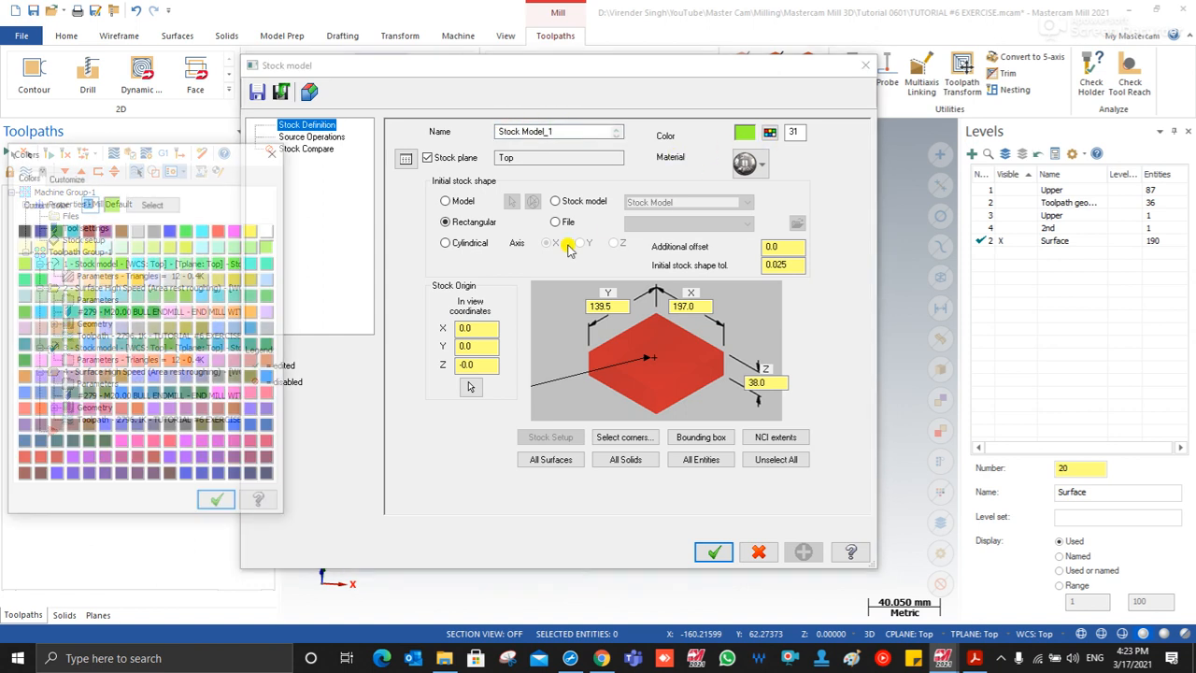
click(266, 266)
click(222, 505)
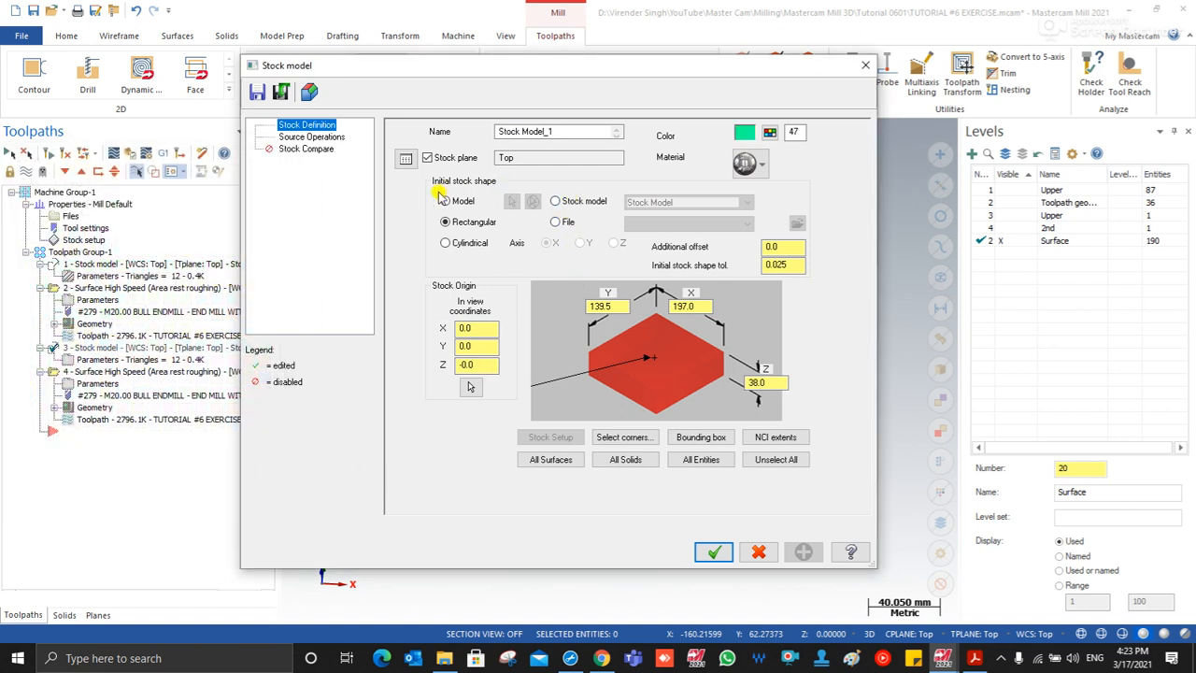
Step: Set the copied stock model's initial stock shape to the existing stock model named Stock Model
click(560, 201)
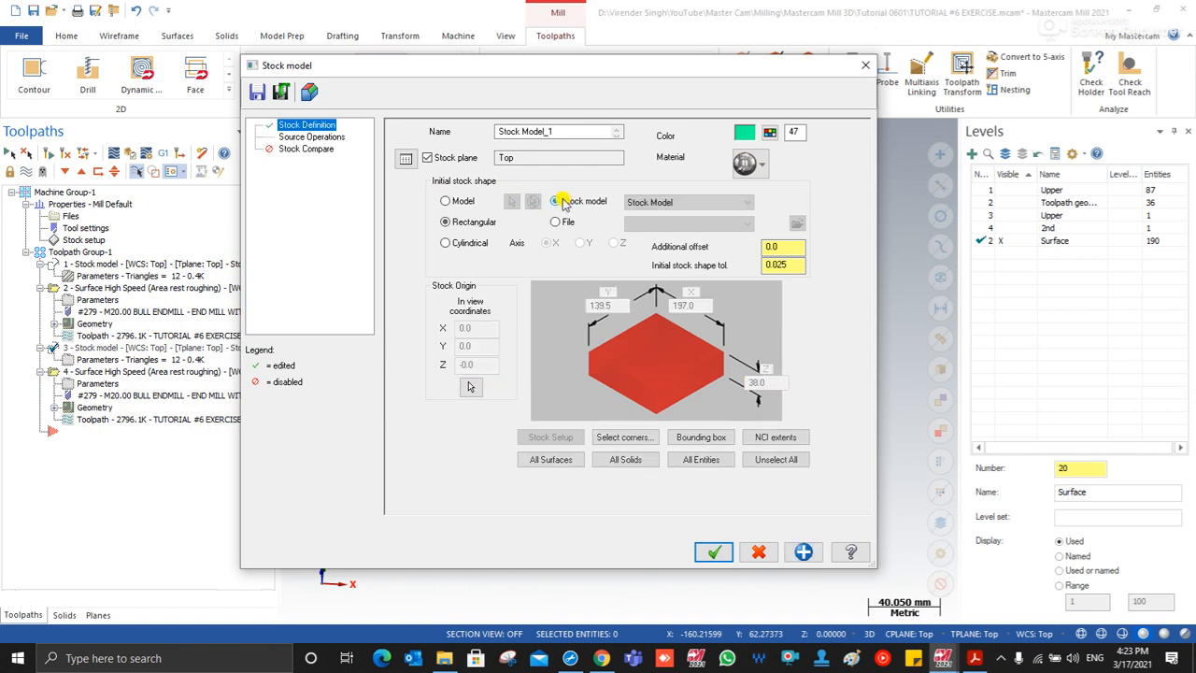
click(657, 203)
click(654, 218)
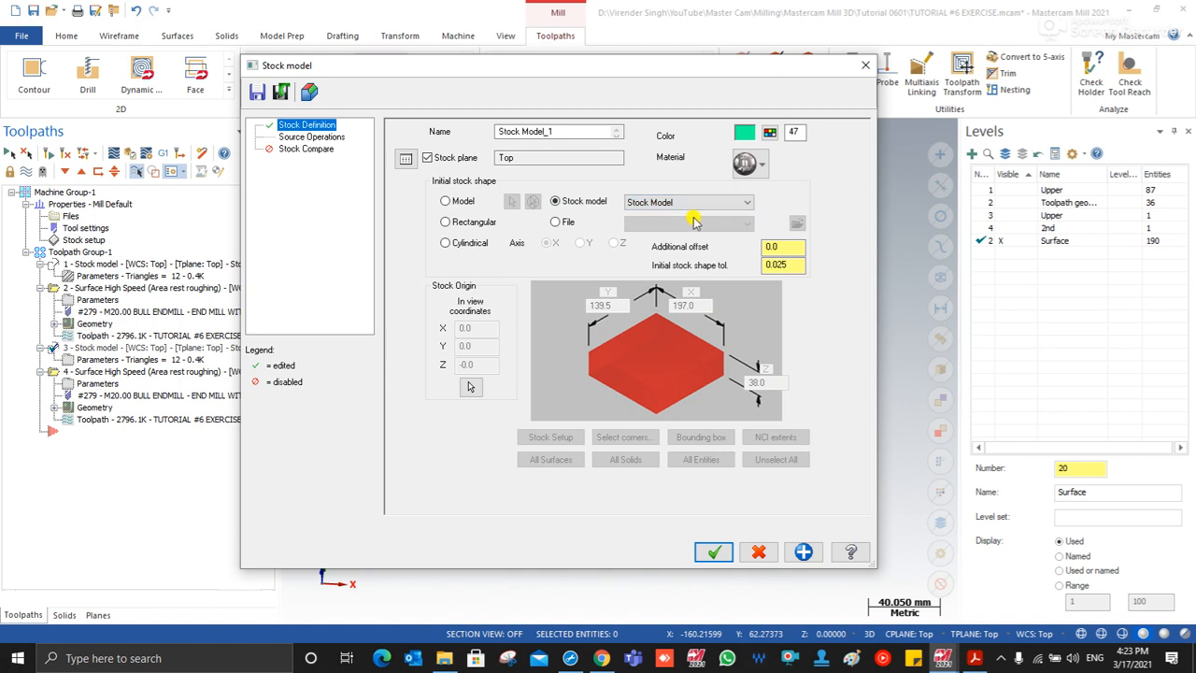
Step: Use area rest roughing operation 2 as the second stock model's source operation, and regenerate the stock model
click(323, 137)
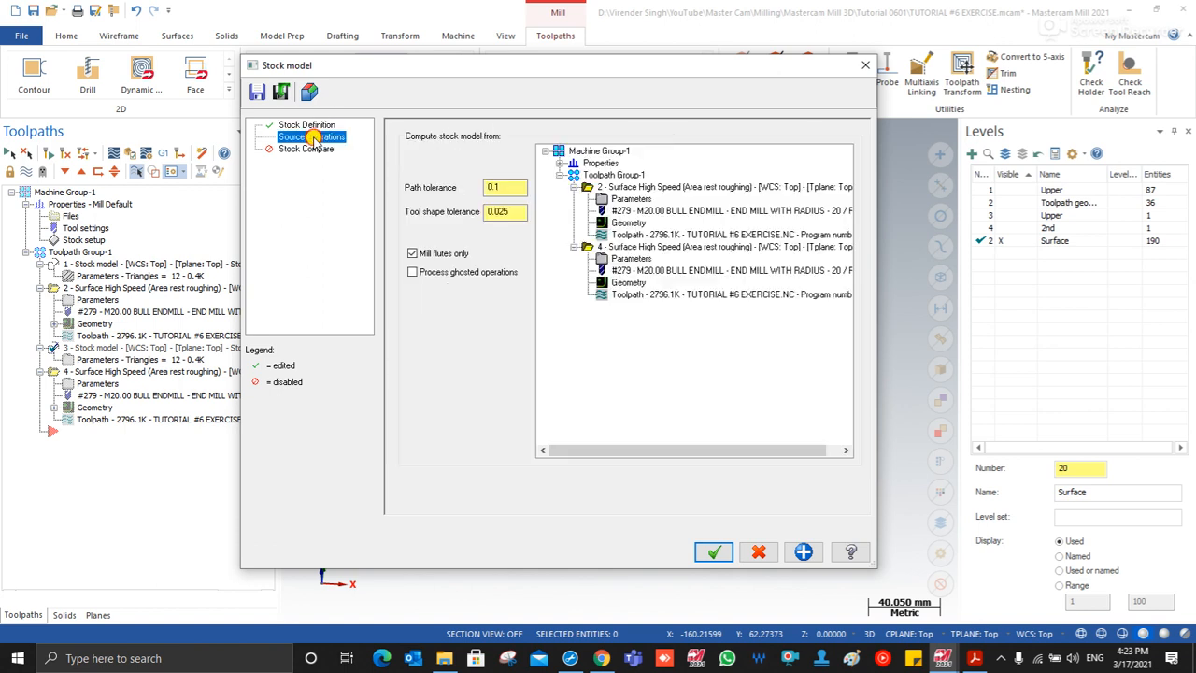
click(617, 189)
click(714, 552)
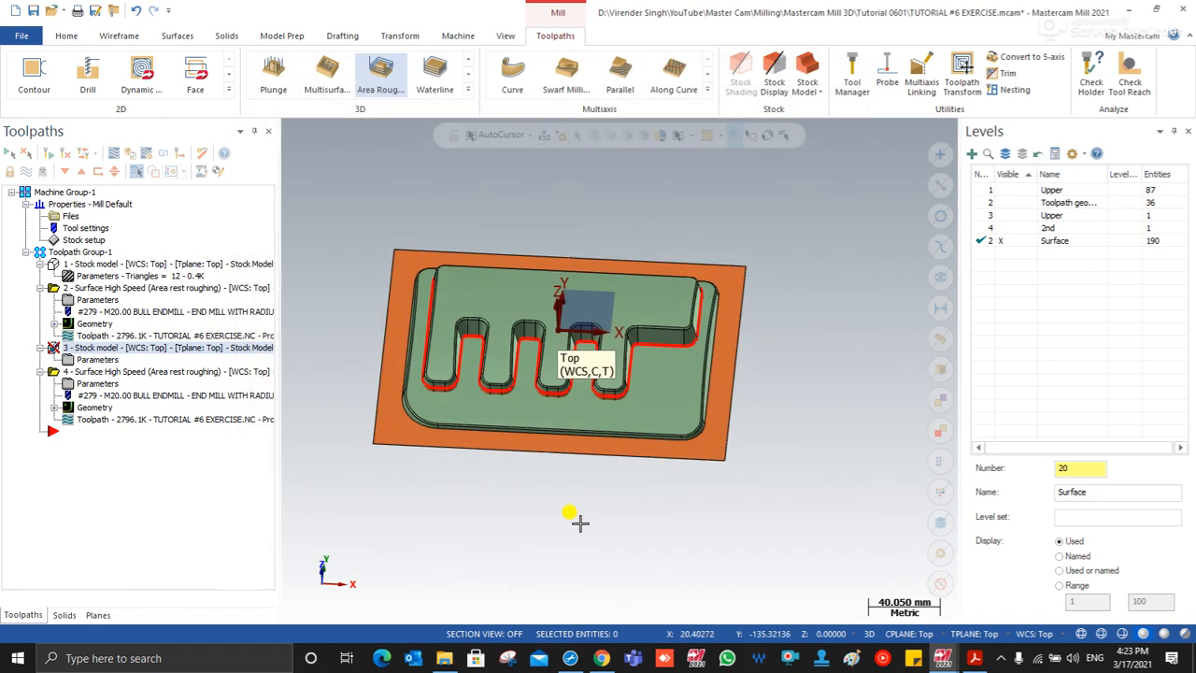
click(64, 152)
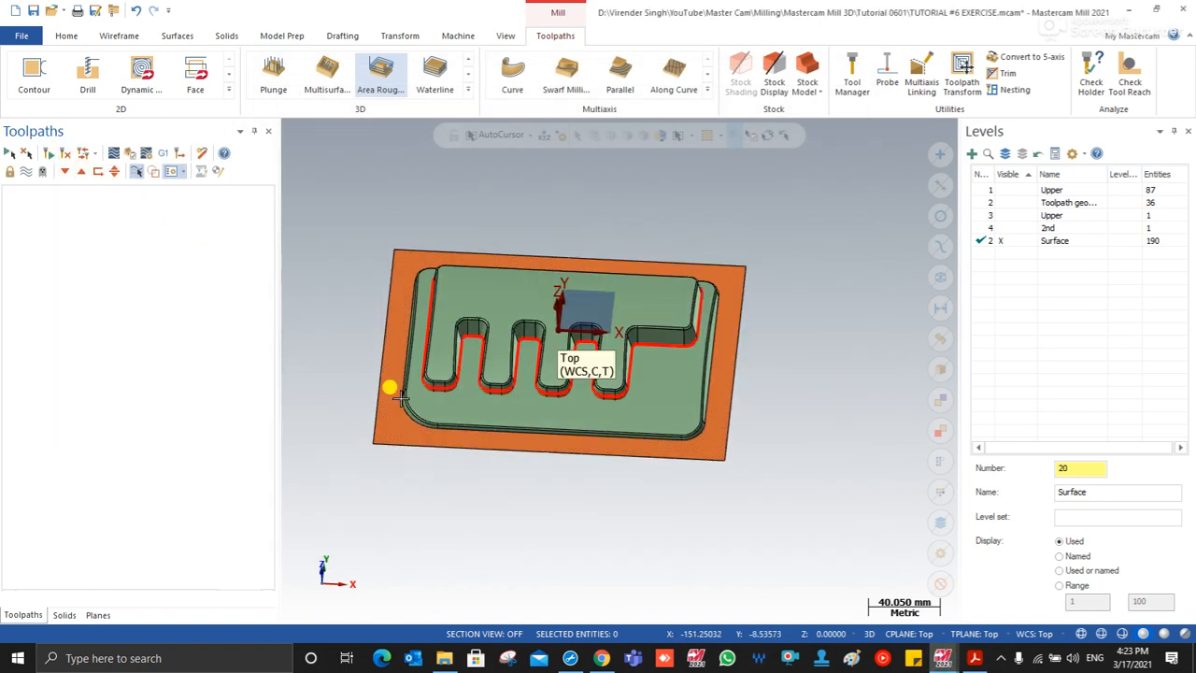
middle_drag(397, 393, 521, 381)
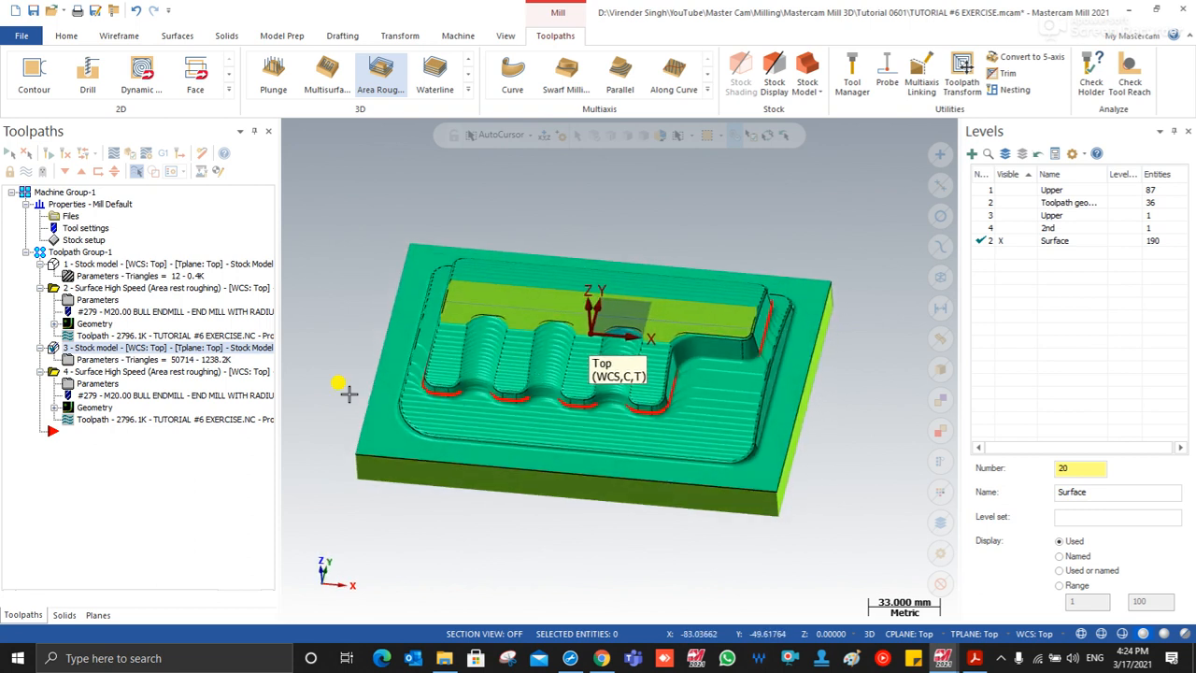
Step: Assign library tool 270, a 10 mm bull end mill with 2 mm corner radius, to area roughing operation 4
click(97, 384)
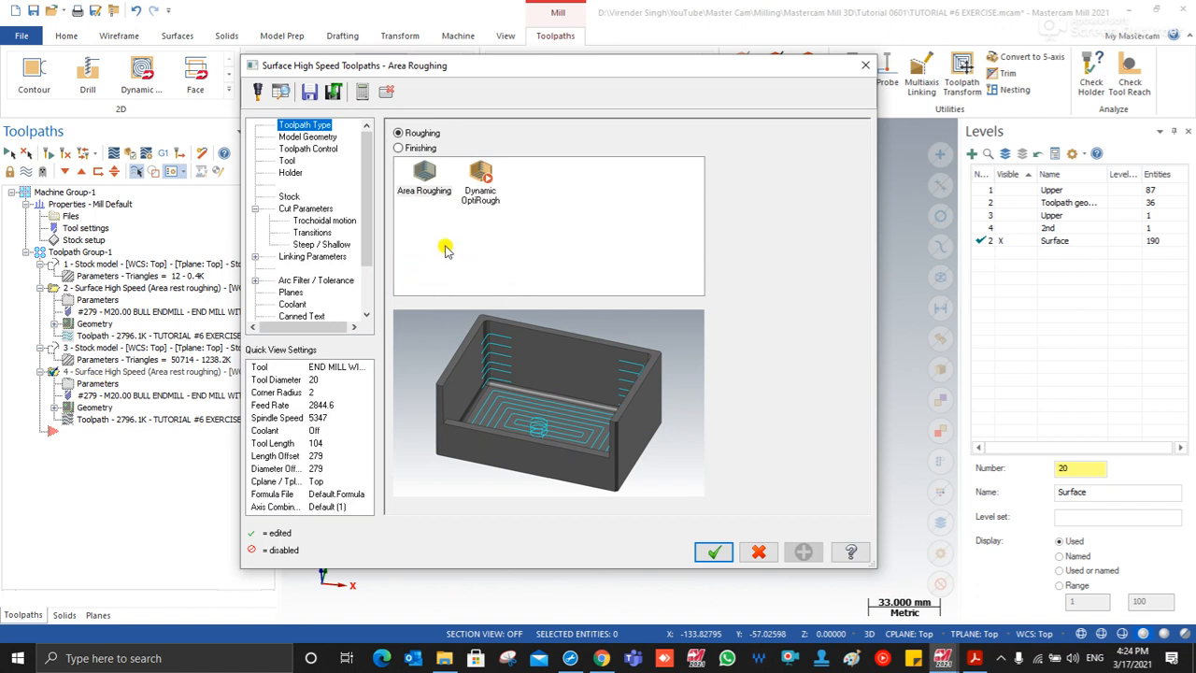
click(309, 136)
click(300, 149)
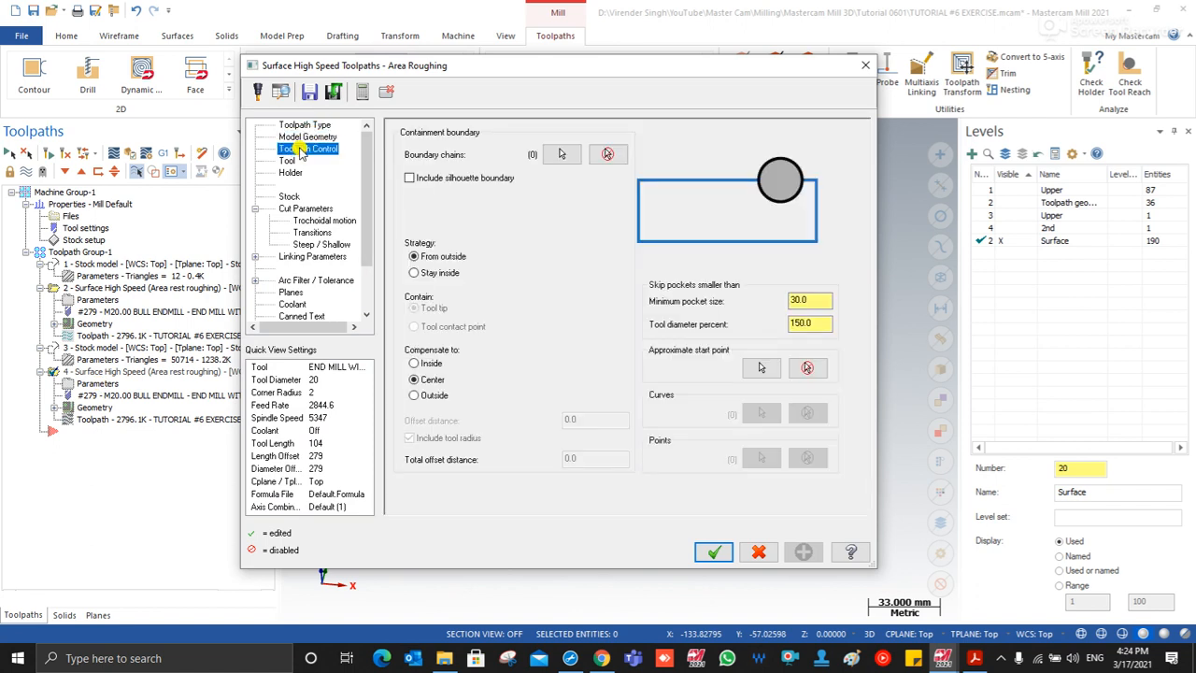
click(289, 161)
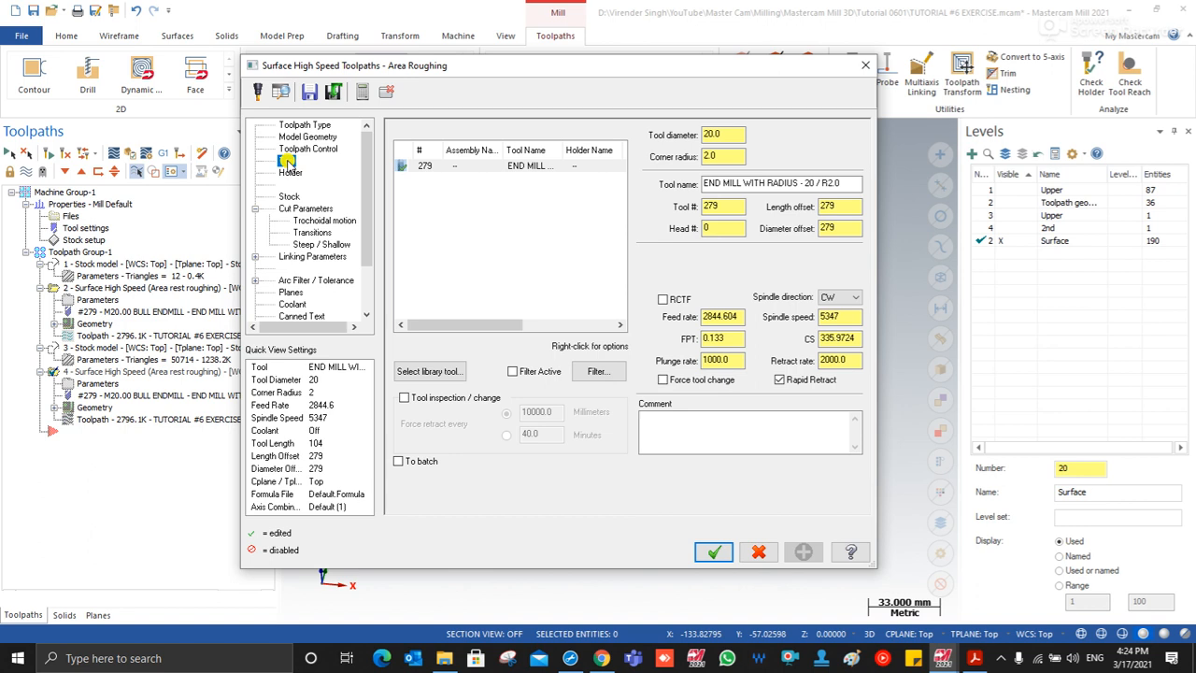
click(434, 371)
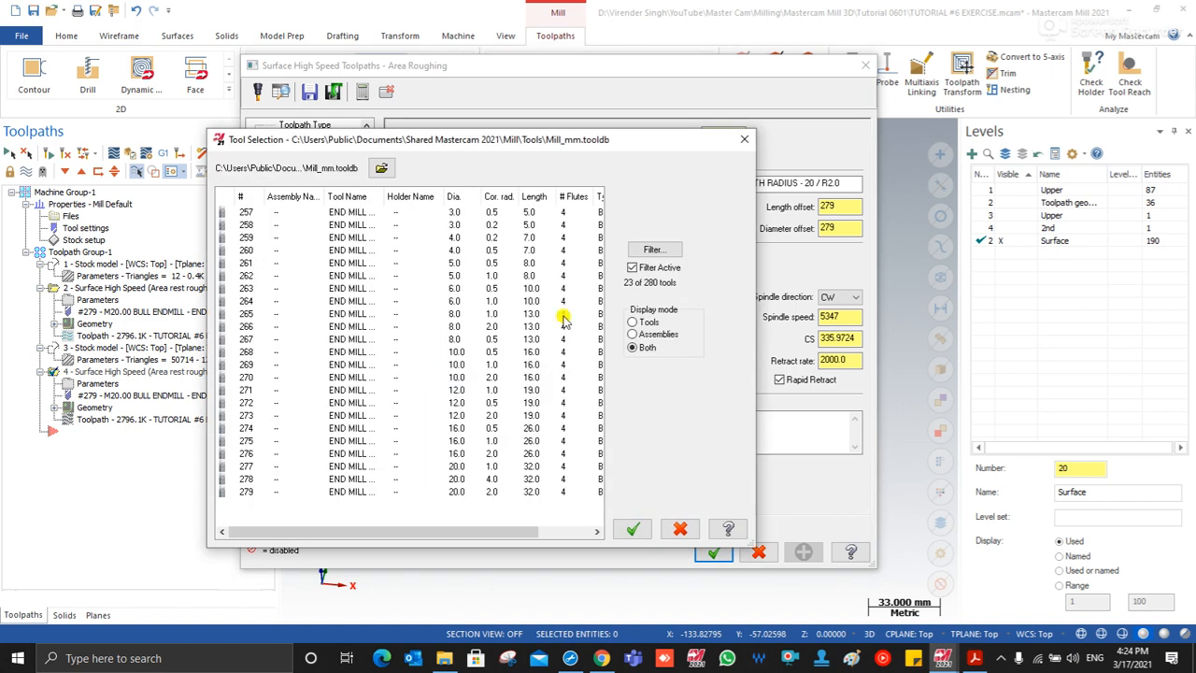
click(654, 248)
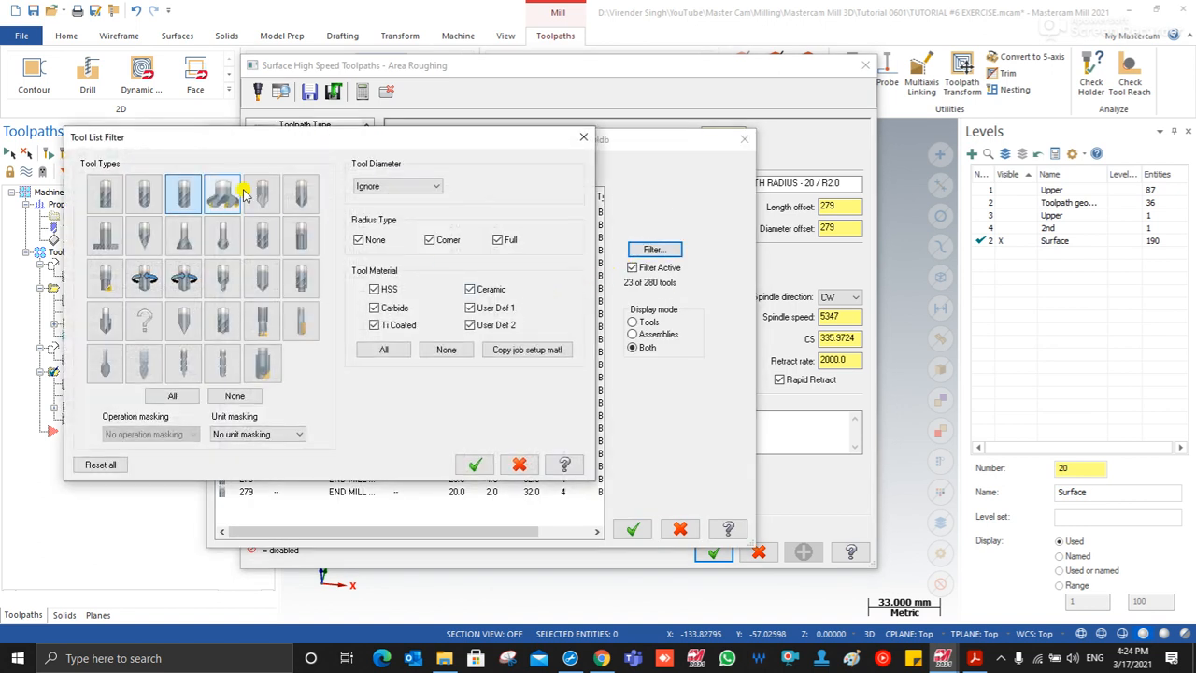
key(Return)
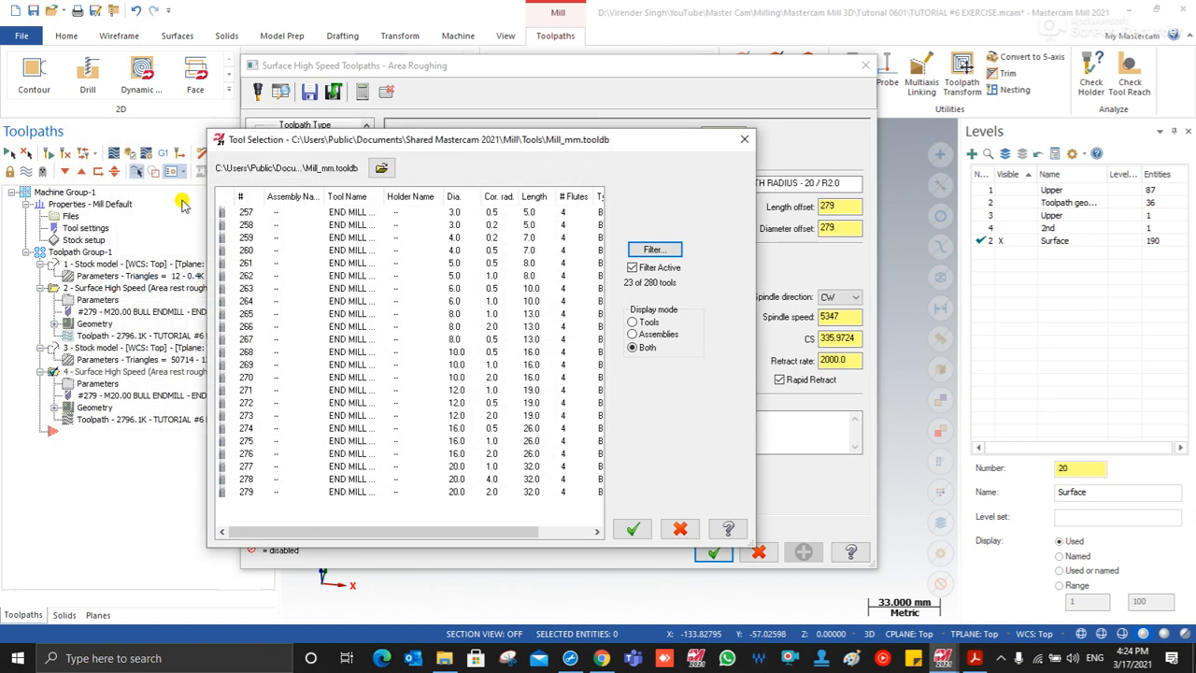
click(448, 378)
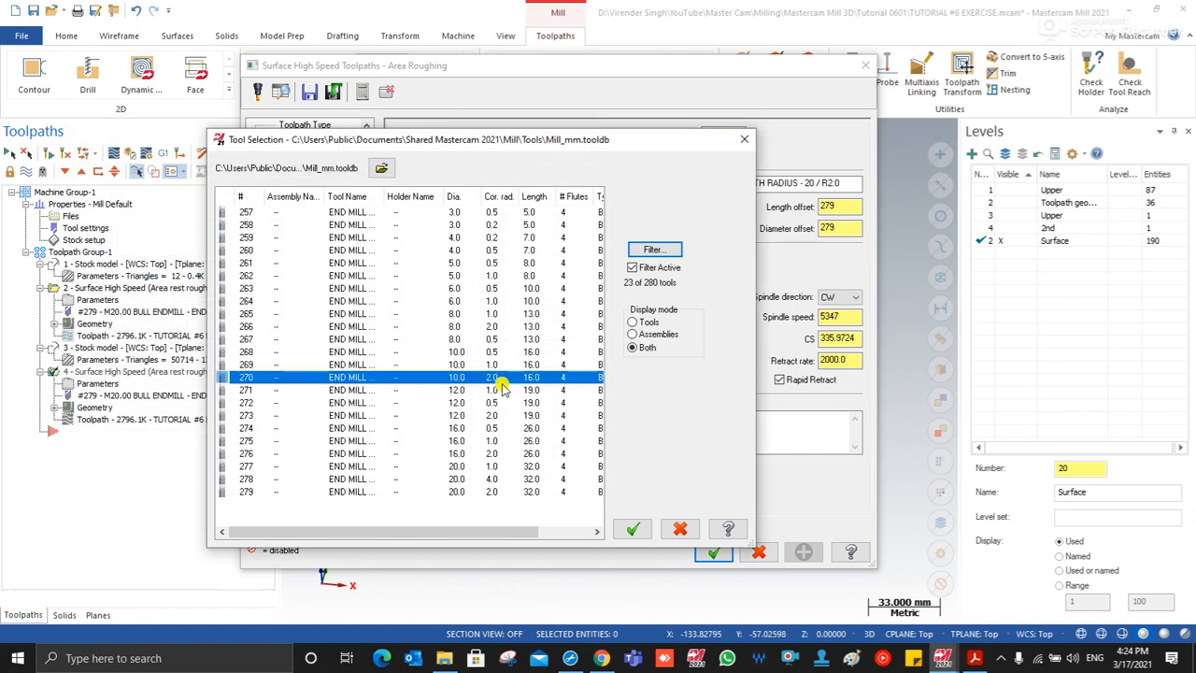
click(633, 523)
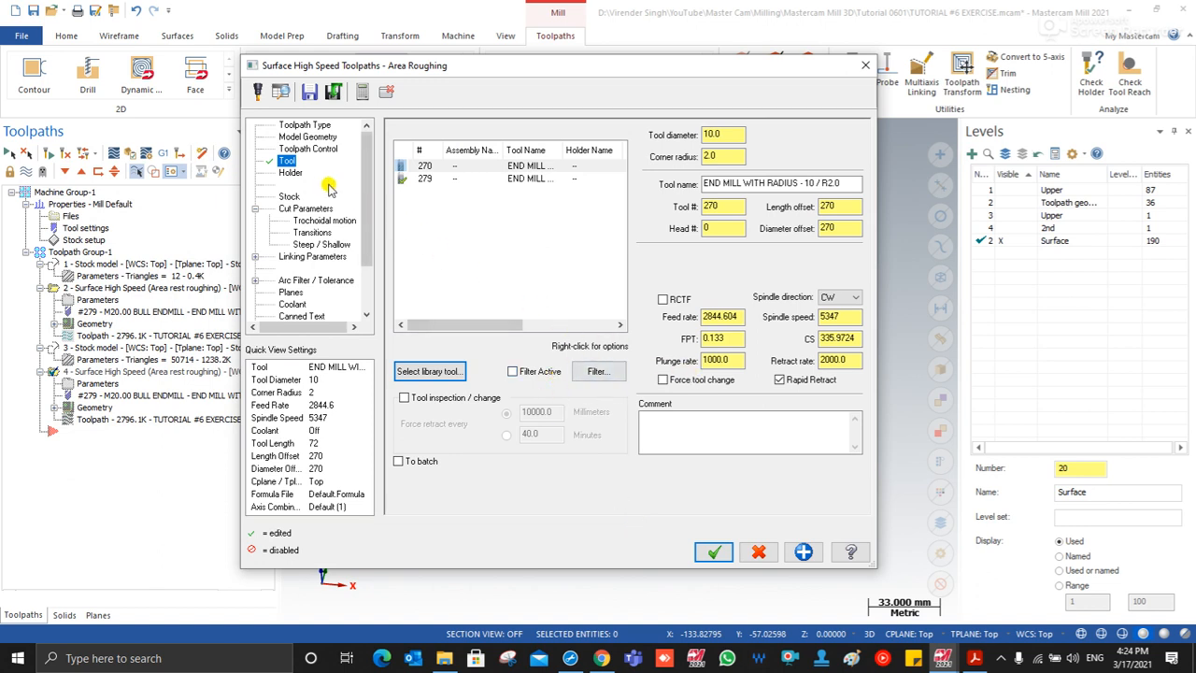
Step: Compute the rest material for operation 4 from stock model operation 3, Stock Model_1
click(289, 196)
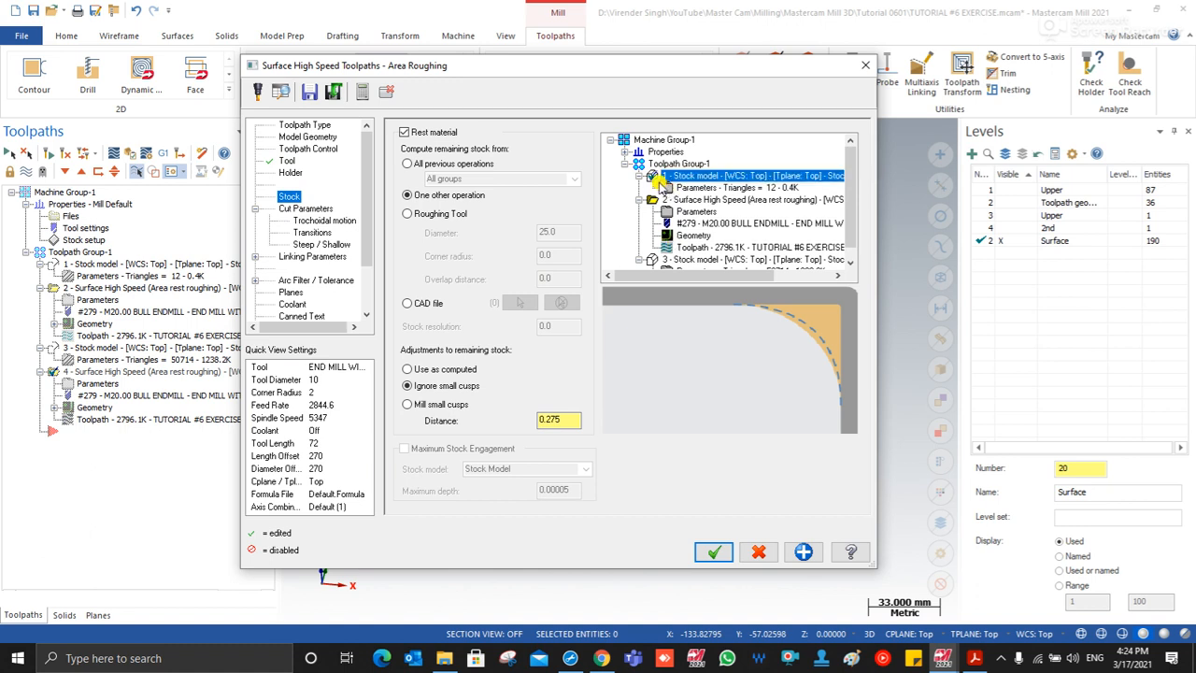
click(660, 176)
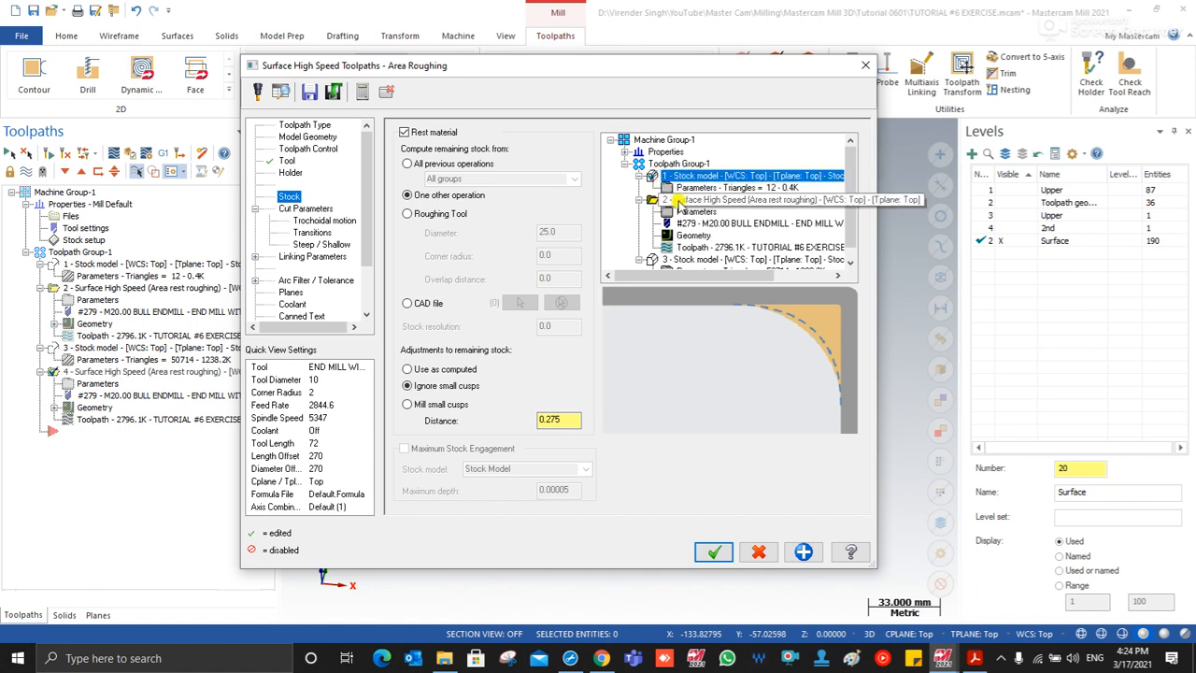
scroll(652, 251, down, 1)
click(653, 247)
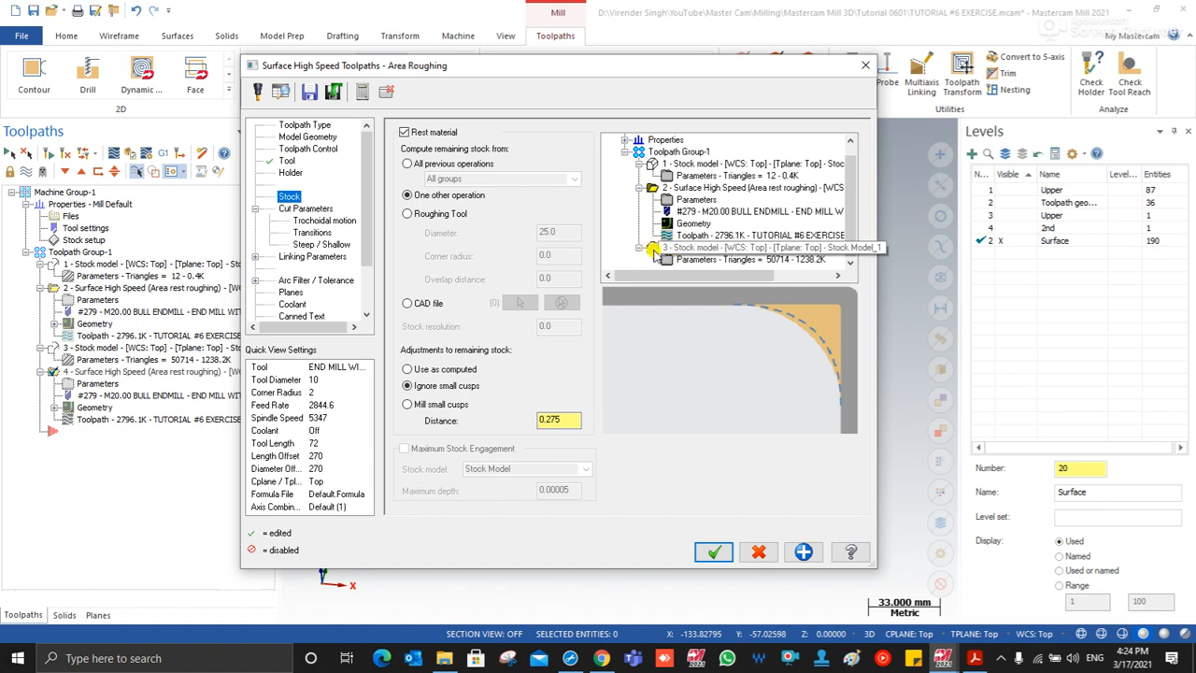
click(653, 248)
Step: Set the stepdown to 0.4 and keep the tool down within 100% of tool diameter
click(305, 208)
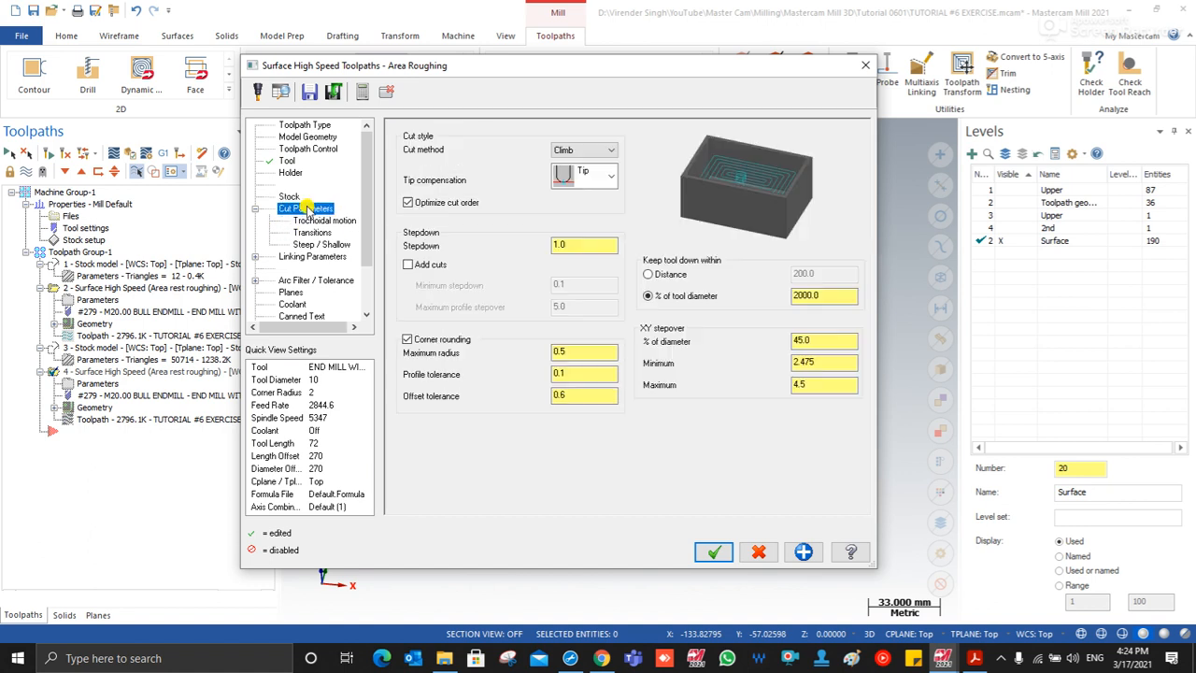
click(555, 244)
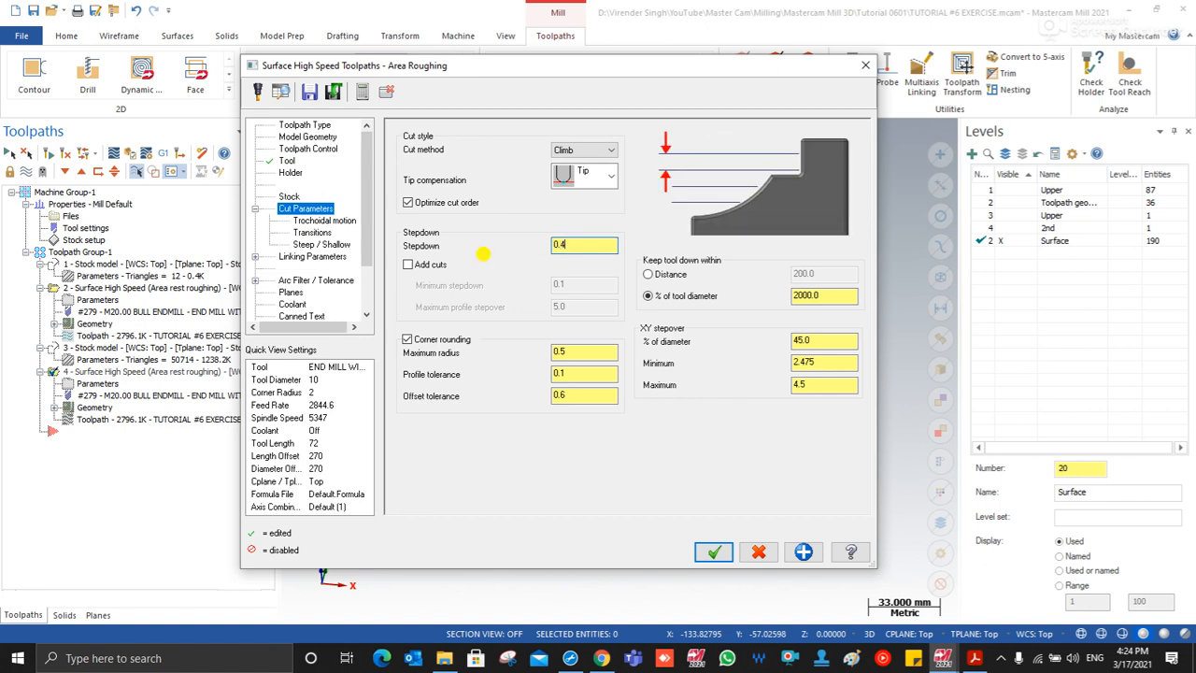
click(806, 296)
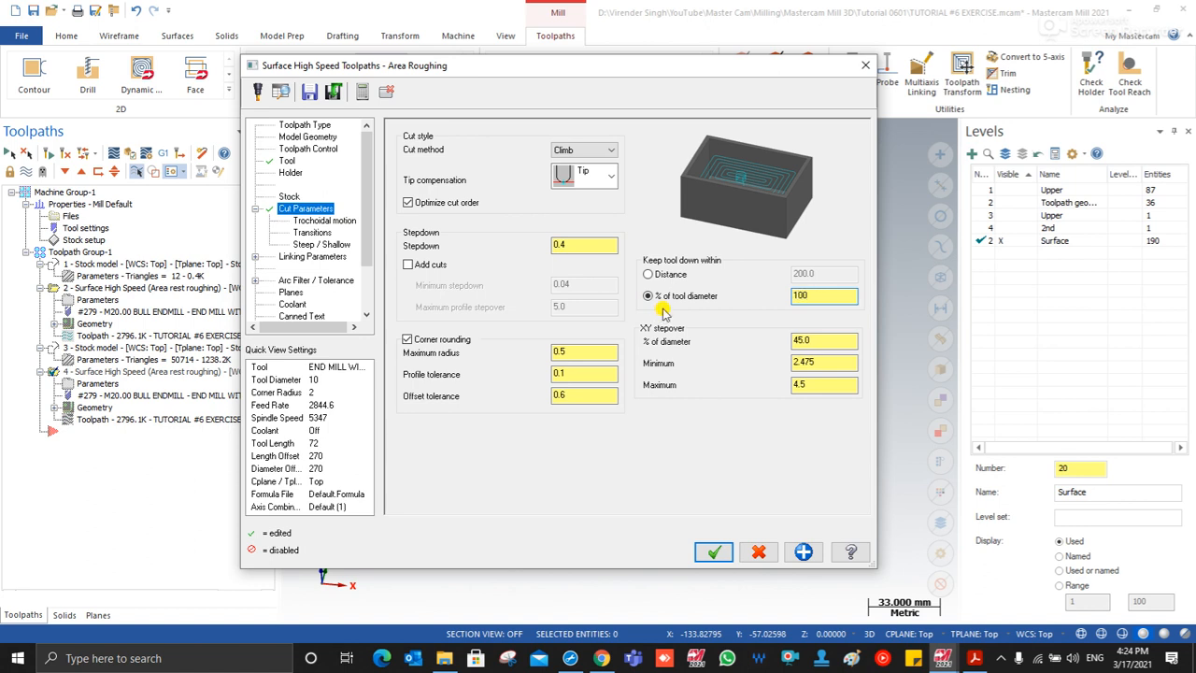
text(100)
key(Tab)
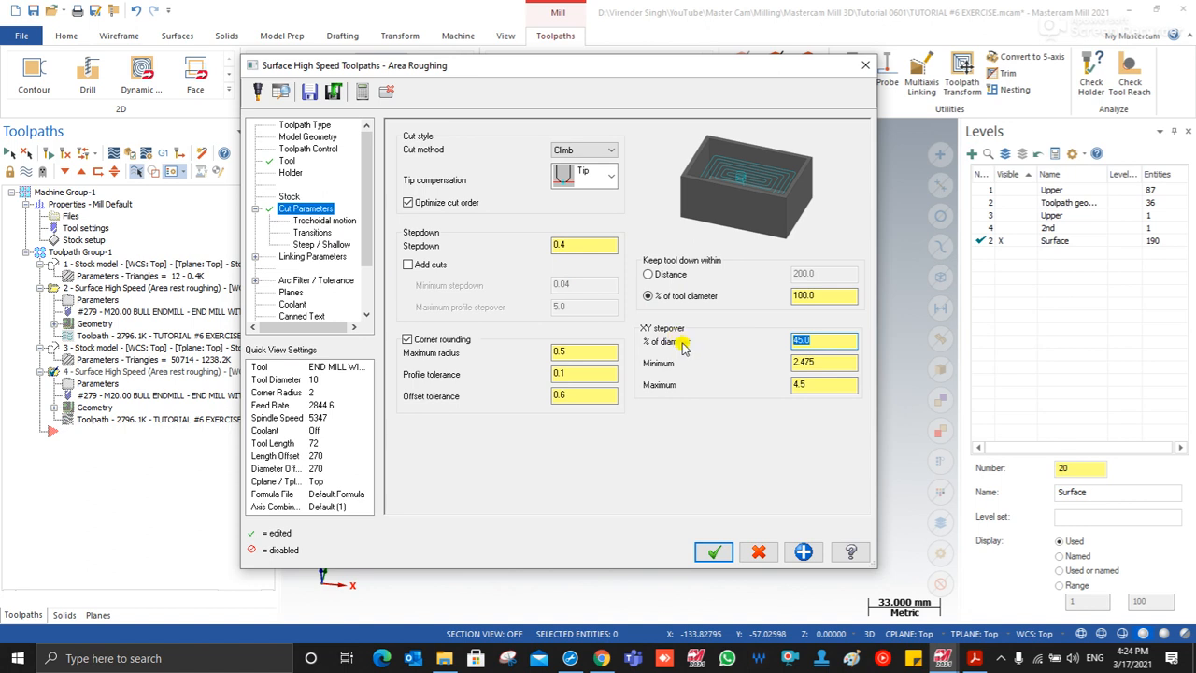
Step: Review the transition, steep/shallow and linking settings, accept operation 4, and generate its area rest roughing toolpath
click(323, 221)
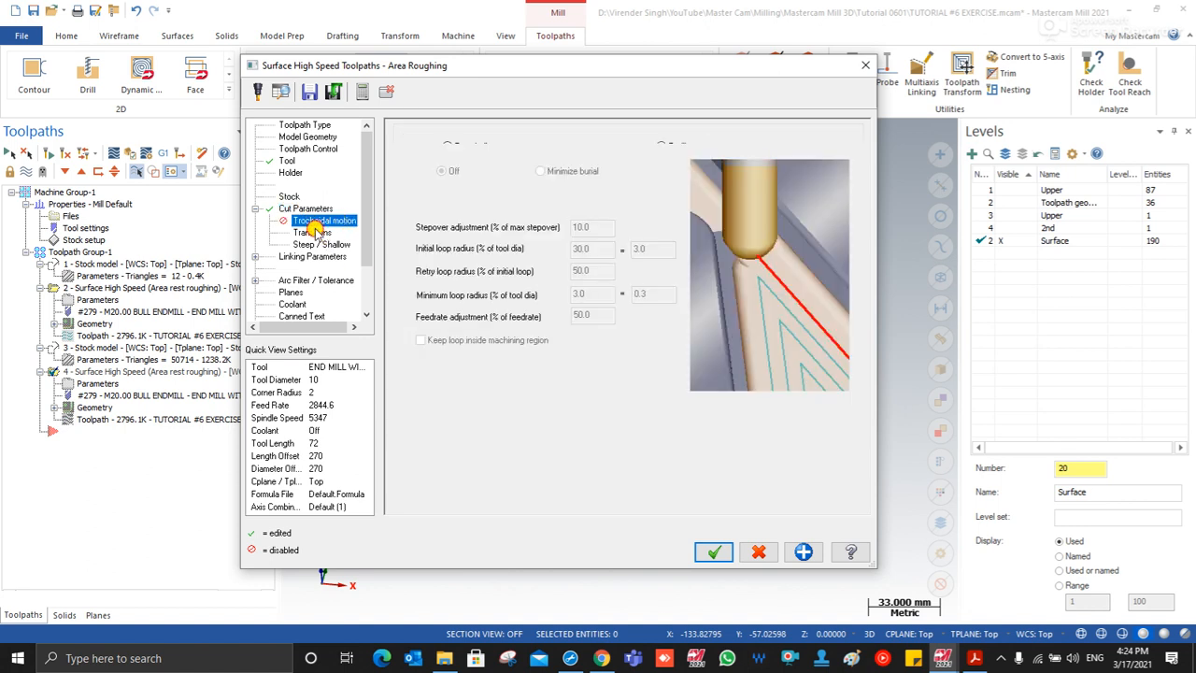
click(313, 232)
click(318, 244)
click(312, 256)
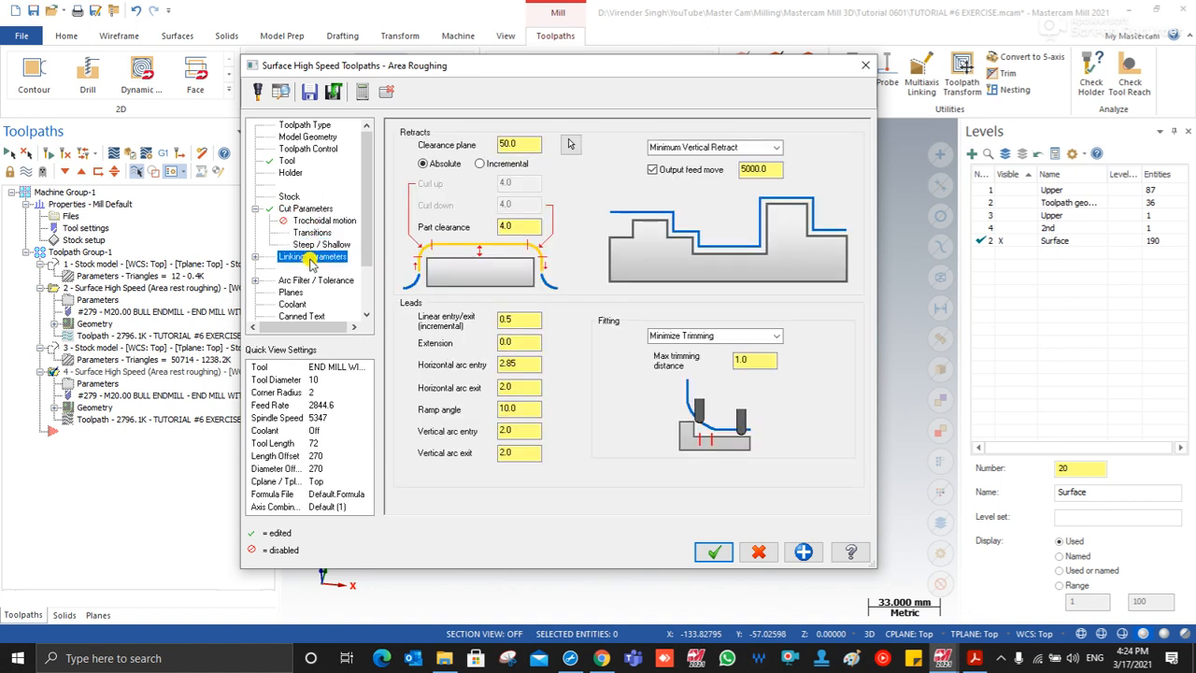
click(713, 552)
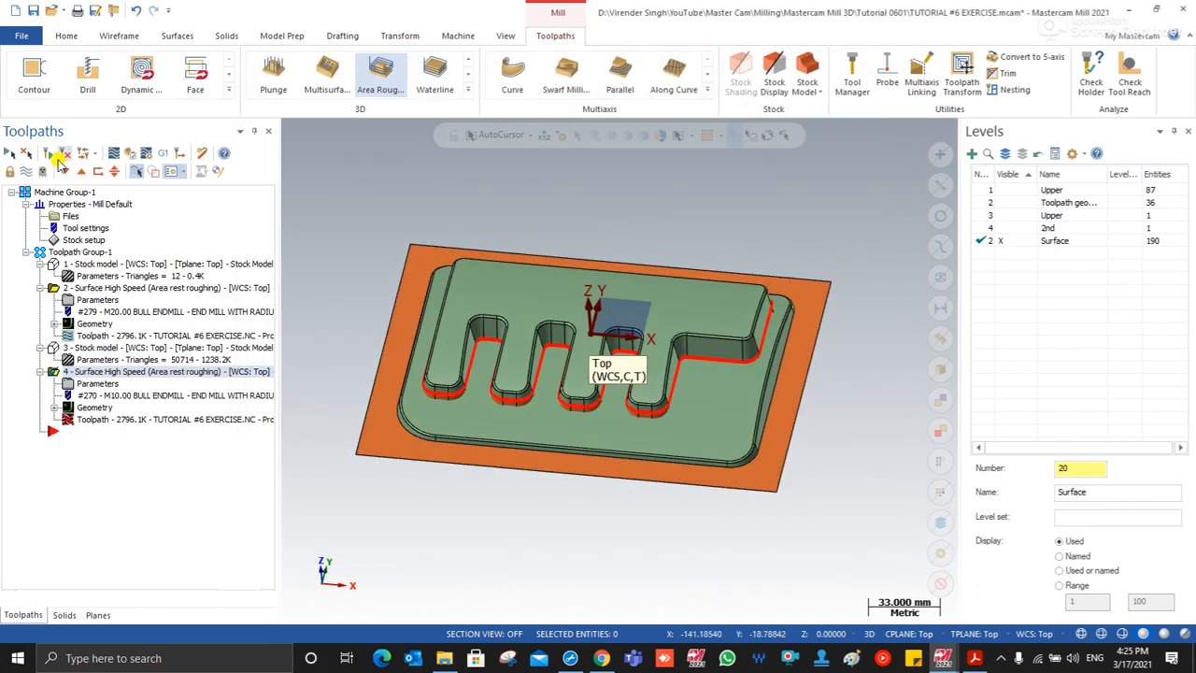
click(55, 154)
mouse_move(366, 279)
middle_down()
mouse_move(396, 246)
mouse_move(400, 291)
mouse_move(441, 287)
mouse_move(436, 297)
mouse_move(411, 284)
mouse_move(430, 333)
mouse_move(542, 328)
mouse_move(483, 331)
mouse_move(460, 320)
mouse_move(481, 314)
mouse_move(401, 275)
mouse_move(391, 297)
mouse_move(367, 260)
mouse_move(483, 327)
mouse_move(487, 347)
mouse_move(460, 278)
middle_up()
scroll(468, 362, up, 2)
middle_drag(622, 277, 552, 295)
Step: Create a new toolpath group under Machine Group-1 and name it Finish
click(68, 193)
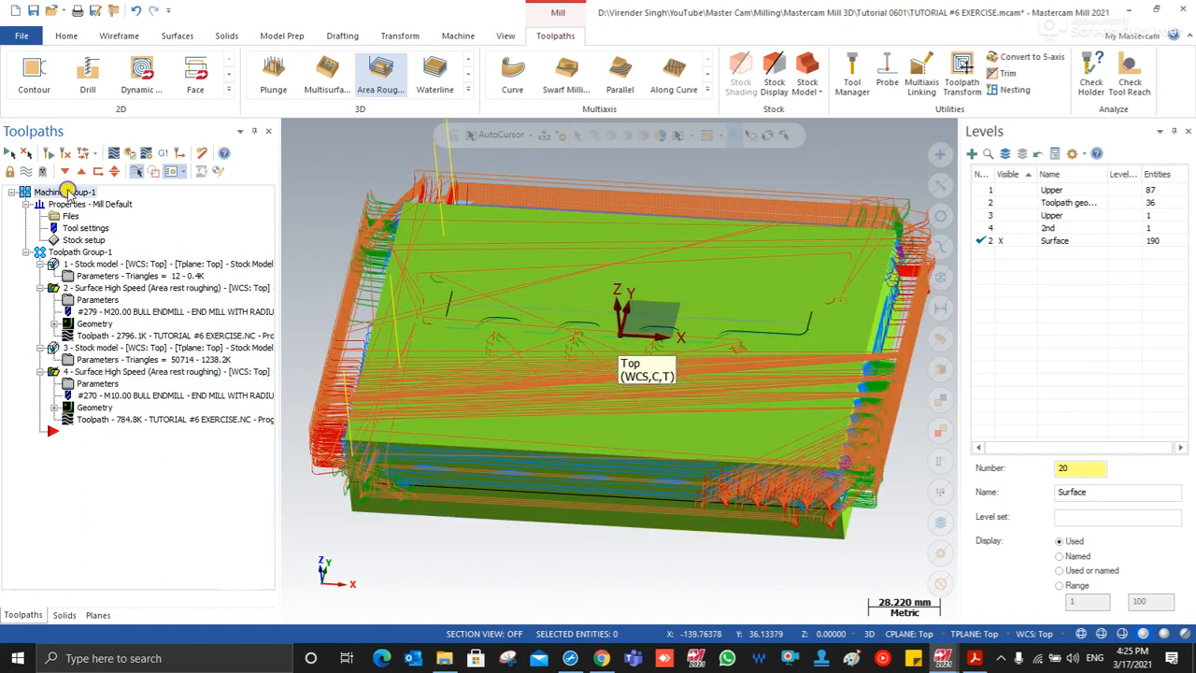
right_click(67, 193)
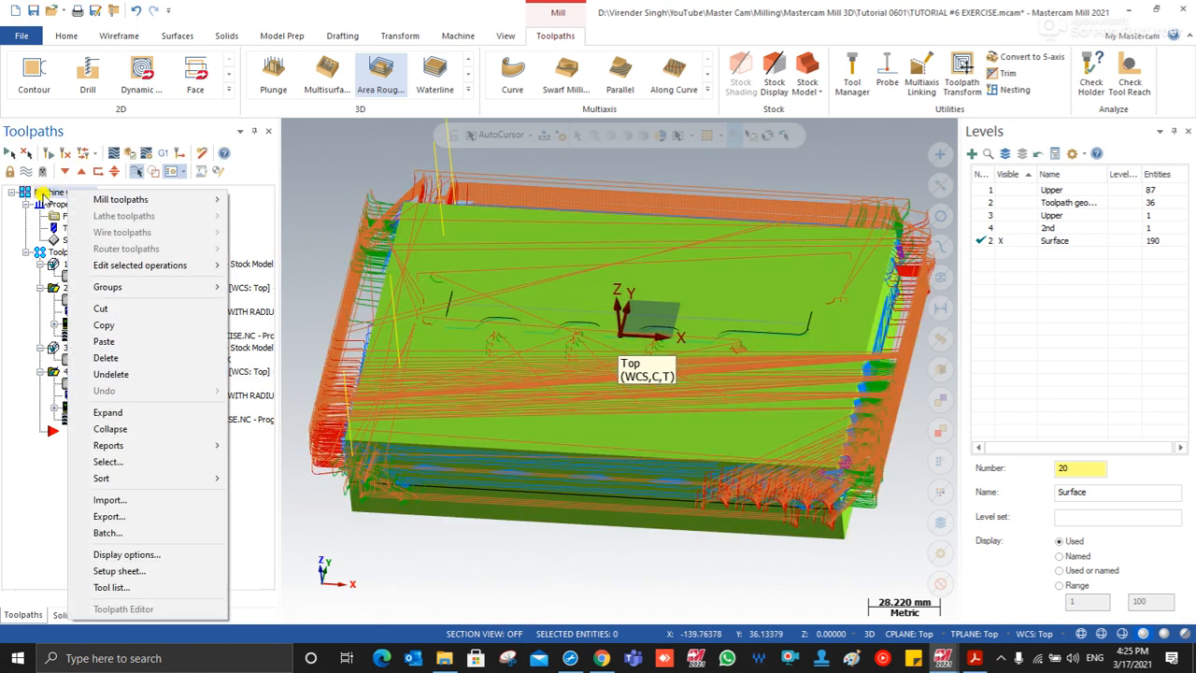
mouse_move(121, 286)
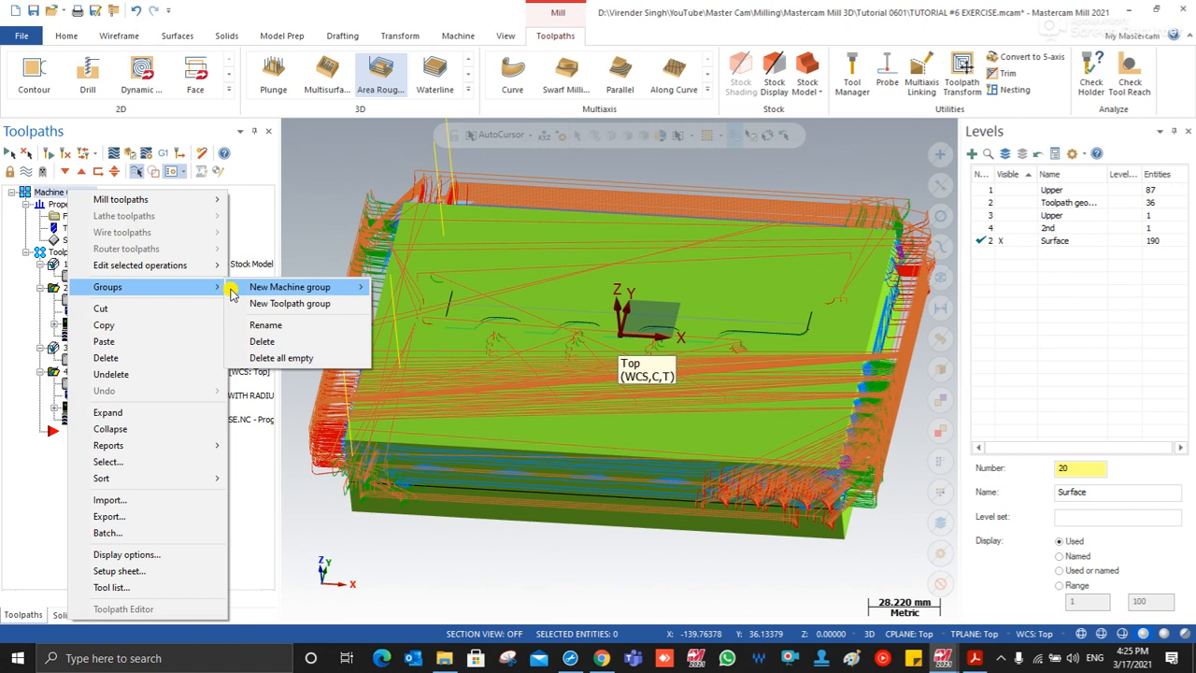
click(282, 314)
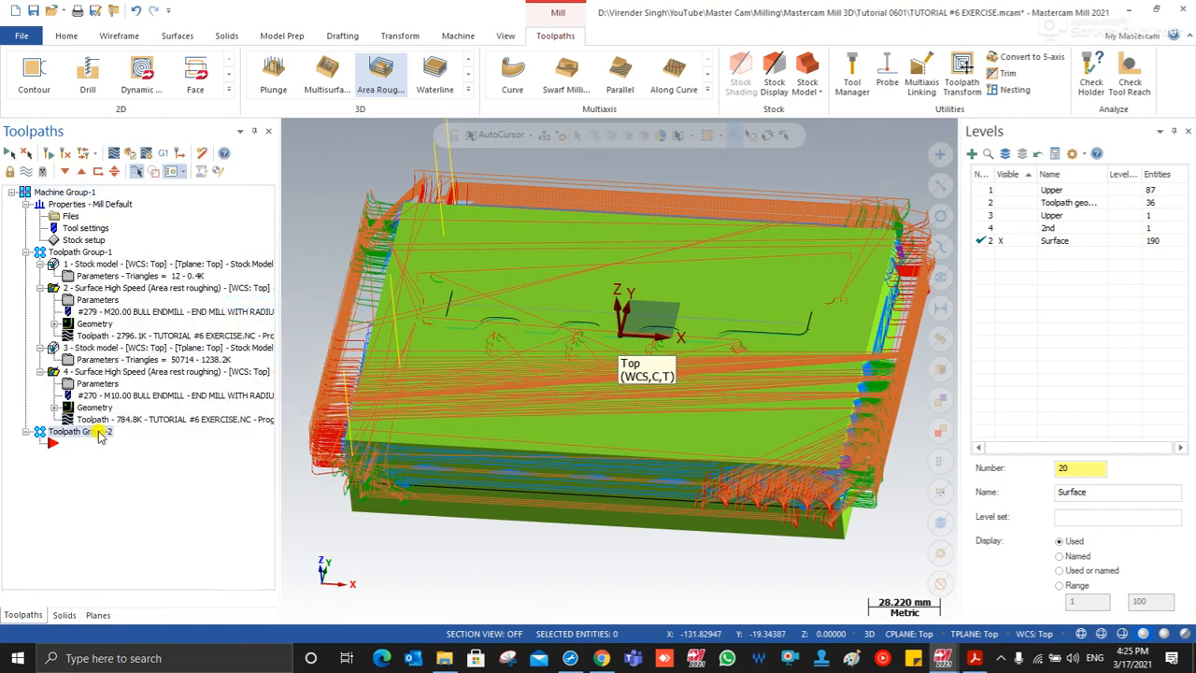
text(Finish)
key(Return)
Step: Rename Toolpath Group-1 as Rough
click(82, 254)
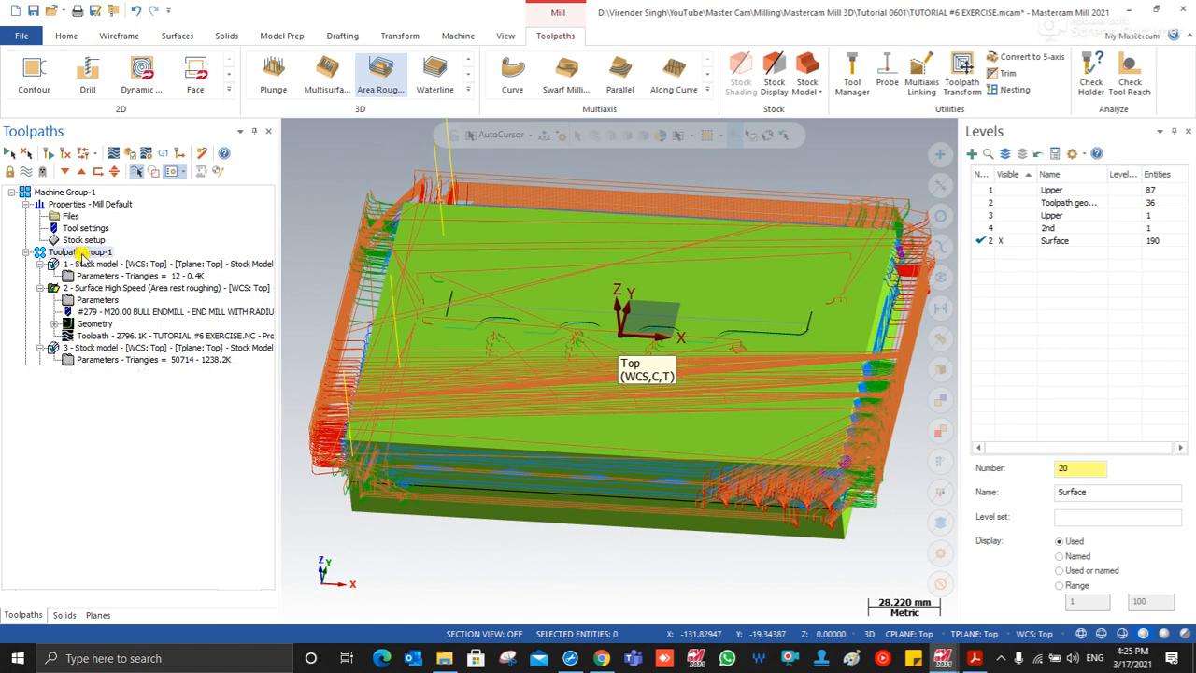
text(Rough)
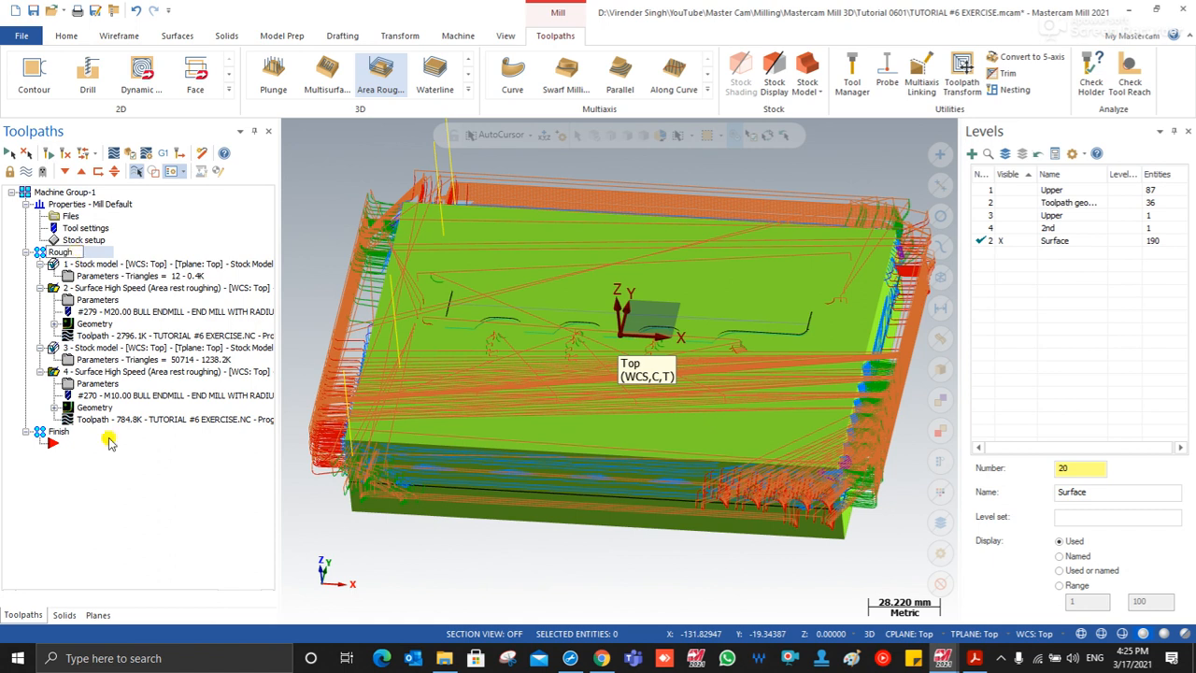
key(Return)
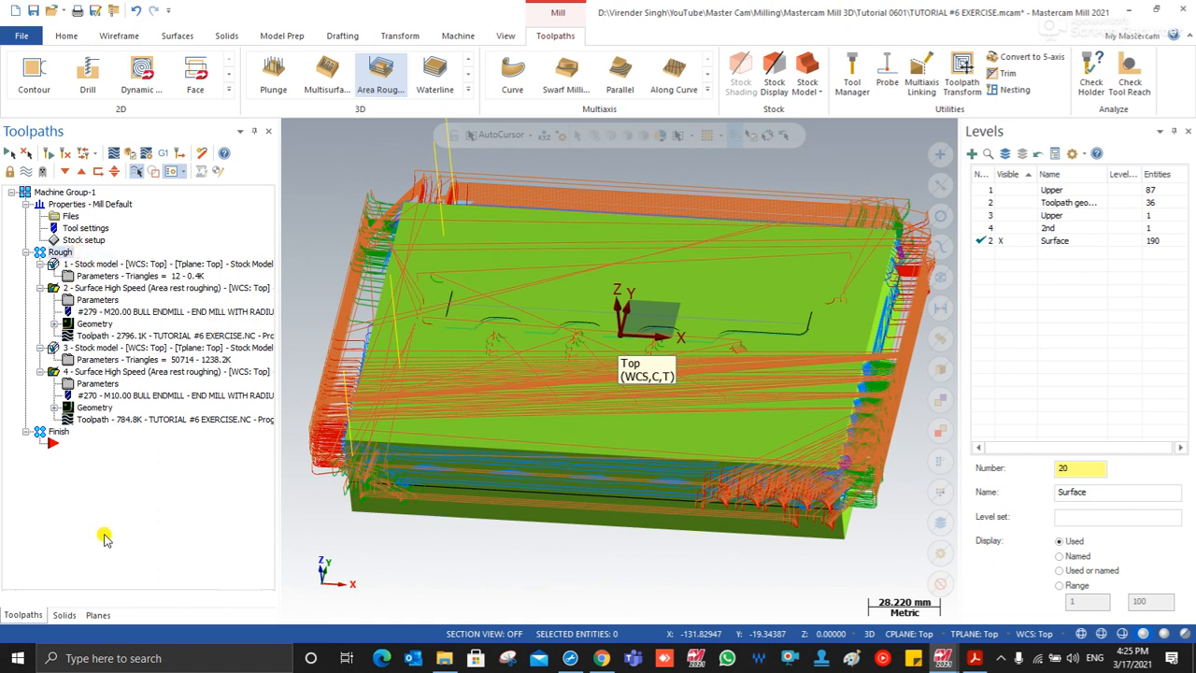
Step: Copy stock model operation 3 and area rest roughing operation 4 into the Finish group
scroll(454, 360, down, 1)
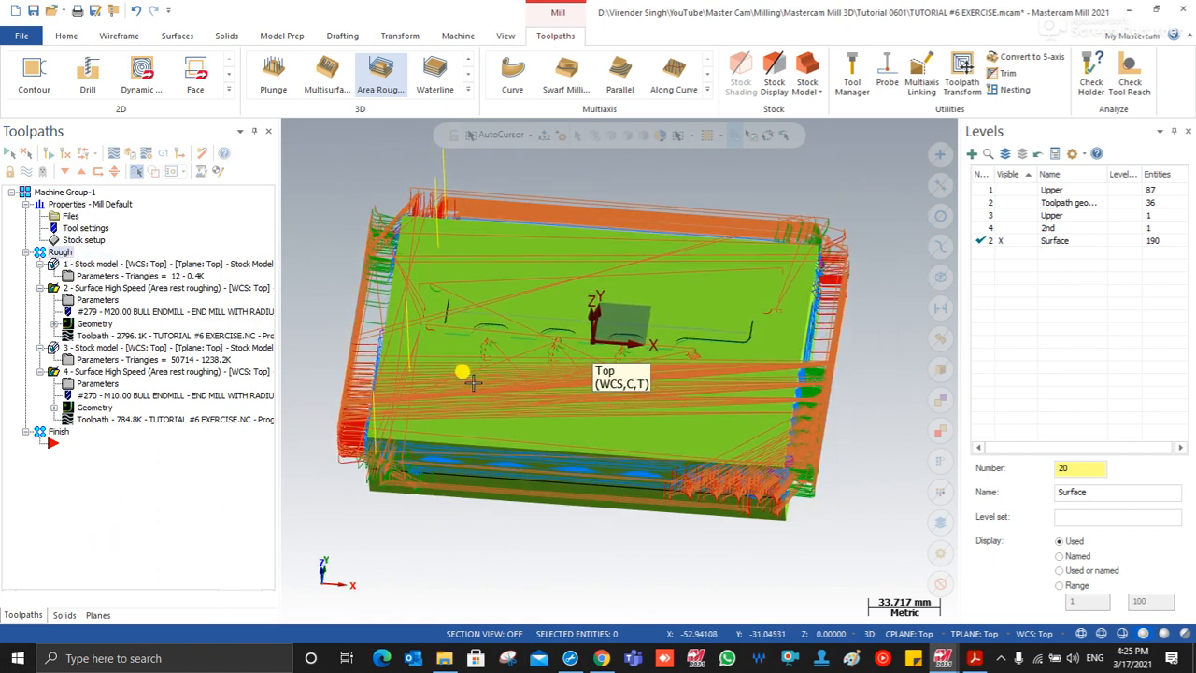
click(56, 348)
click(59, 370)
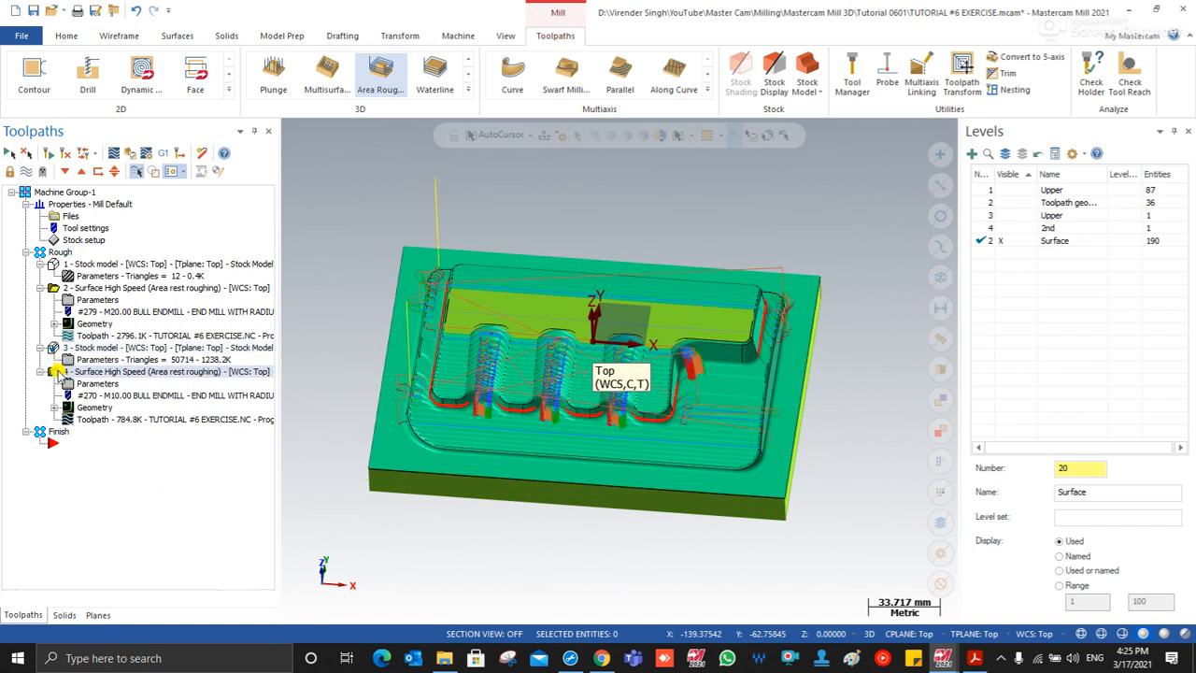
key(ctrl+v)
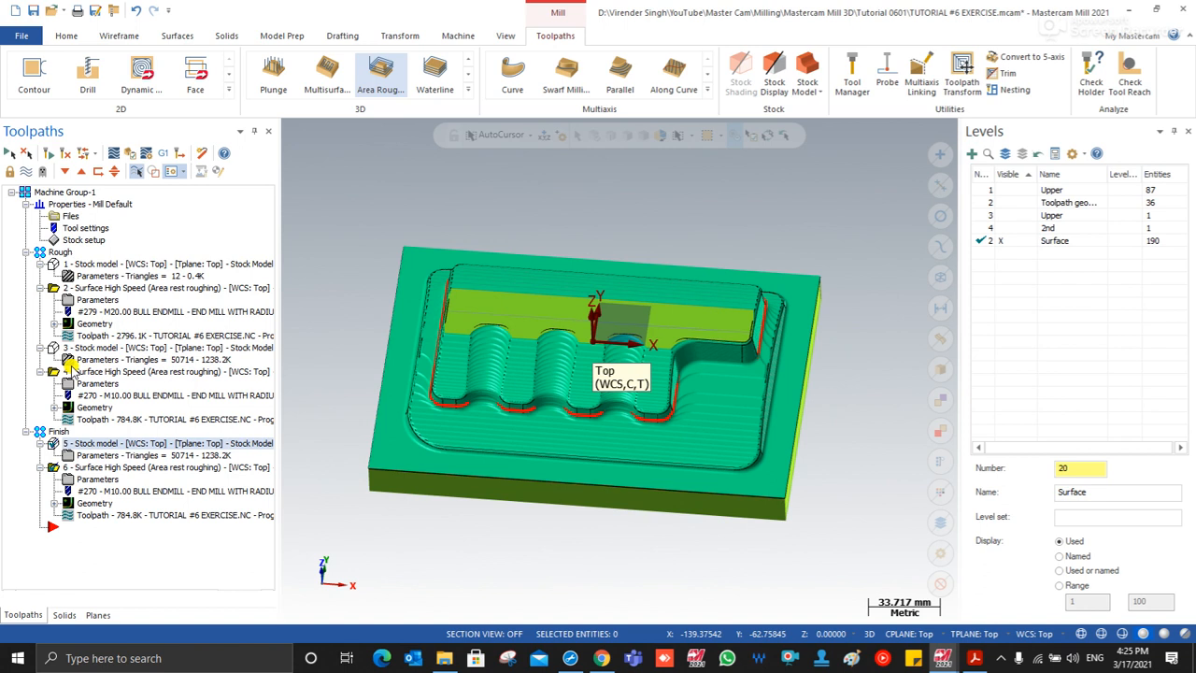
middle_drag(486, 267, 345, 337)
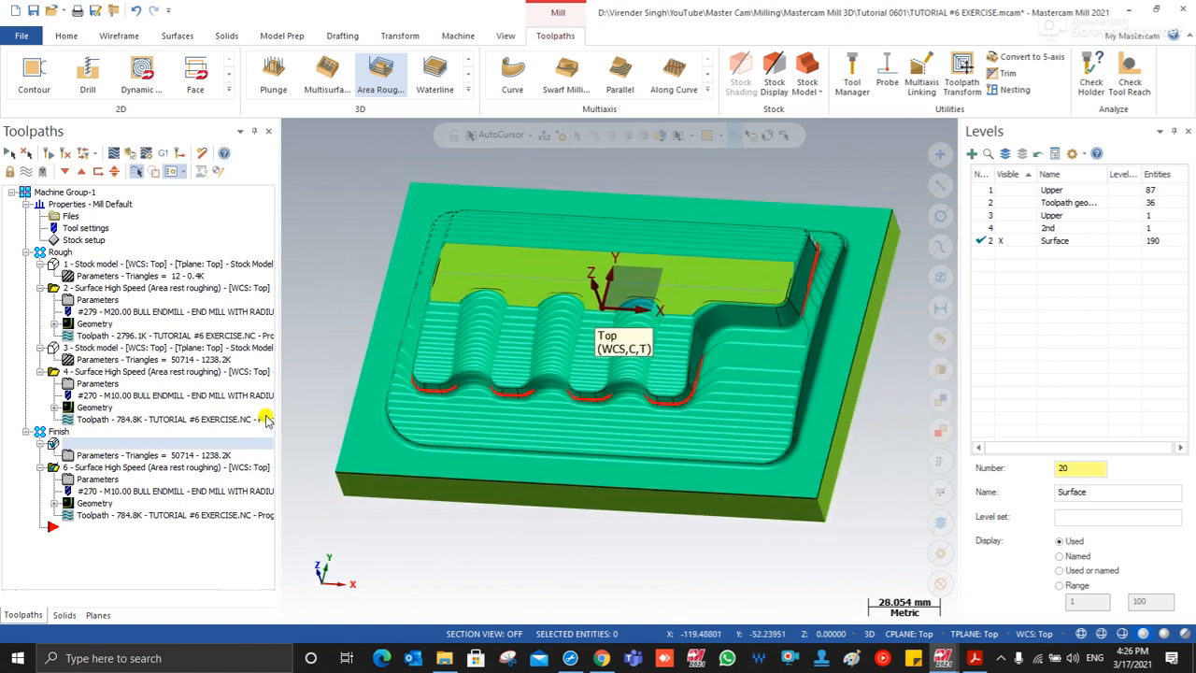
Step: Define stock model operation 5 with Stock Model_1 as initial stock and area rest roughing operation 4 as its source operation
double_click(93, 456)
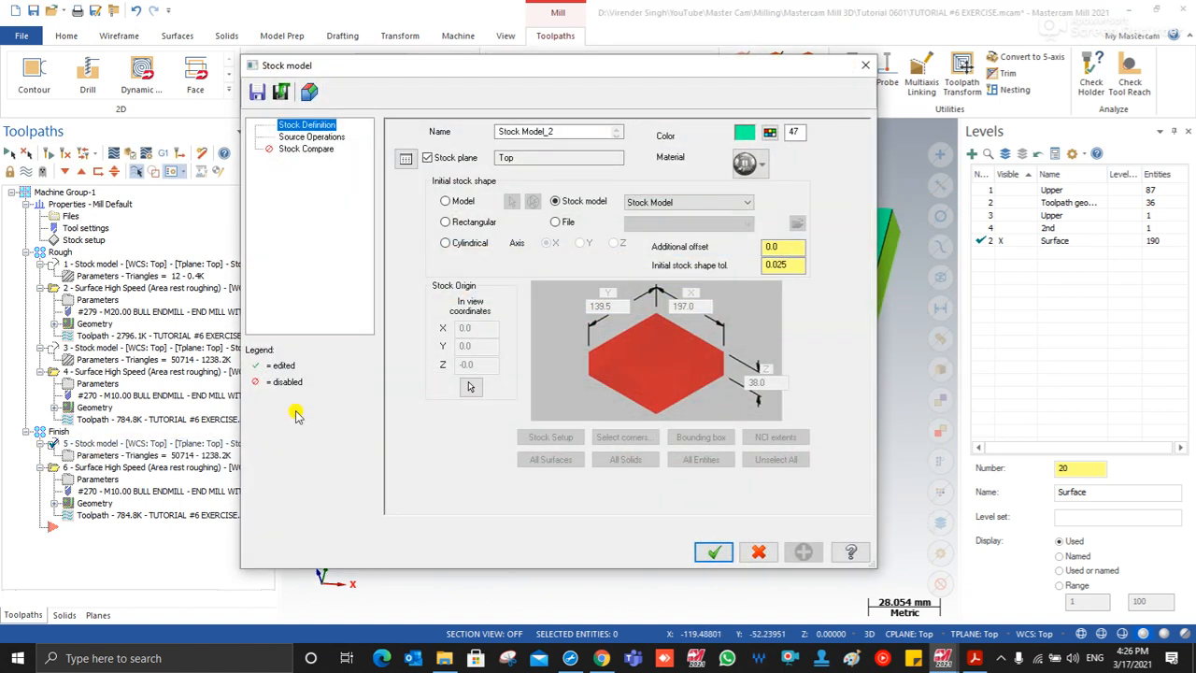
click(660, 202)
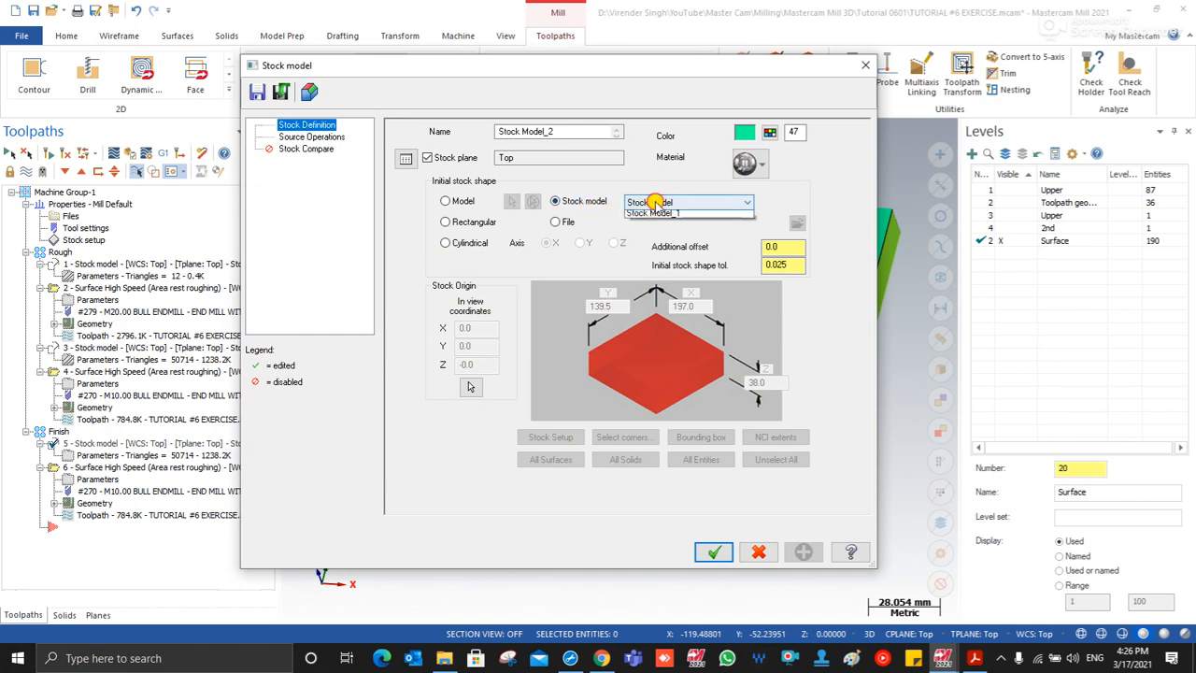
click(659, 225)
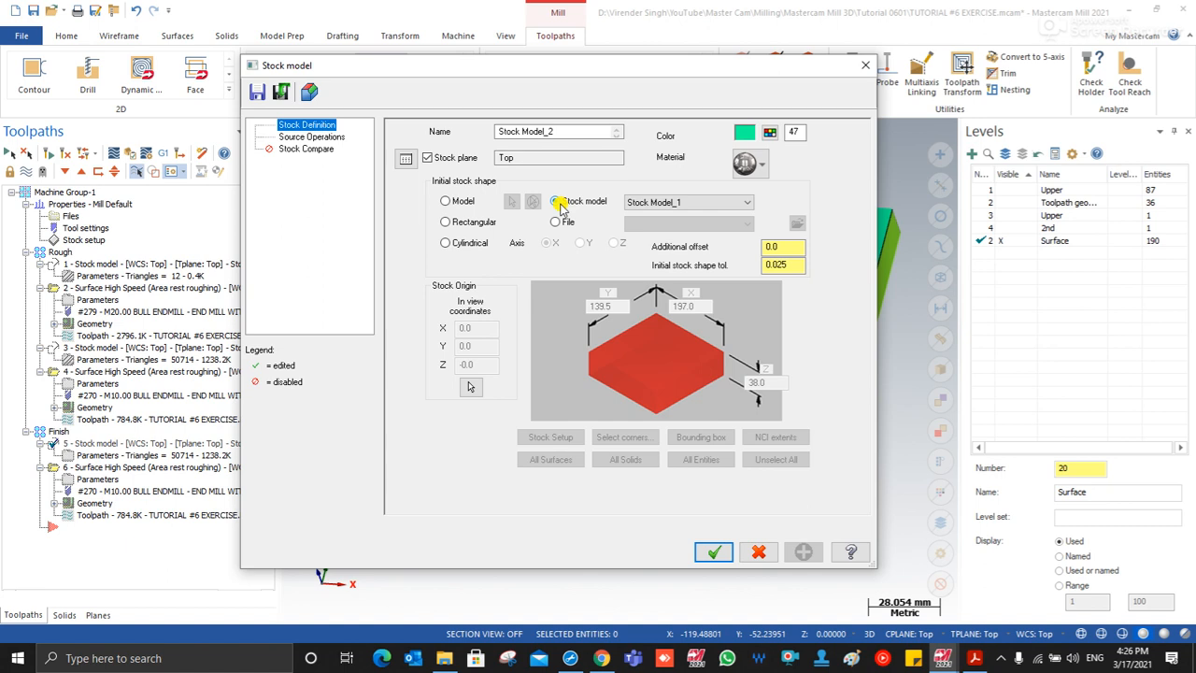
click(660, 202)
click(665, 224)
click(322, 137)
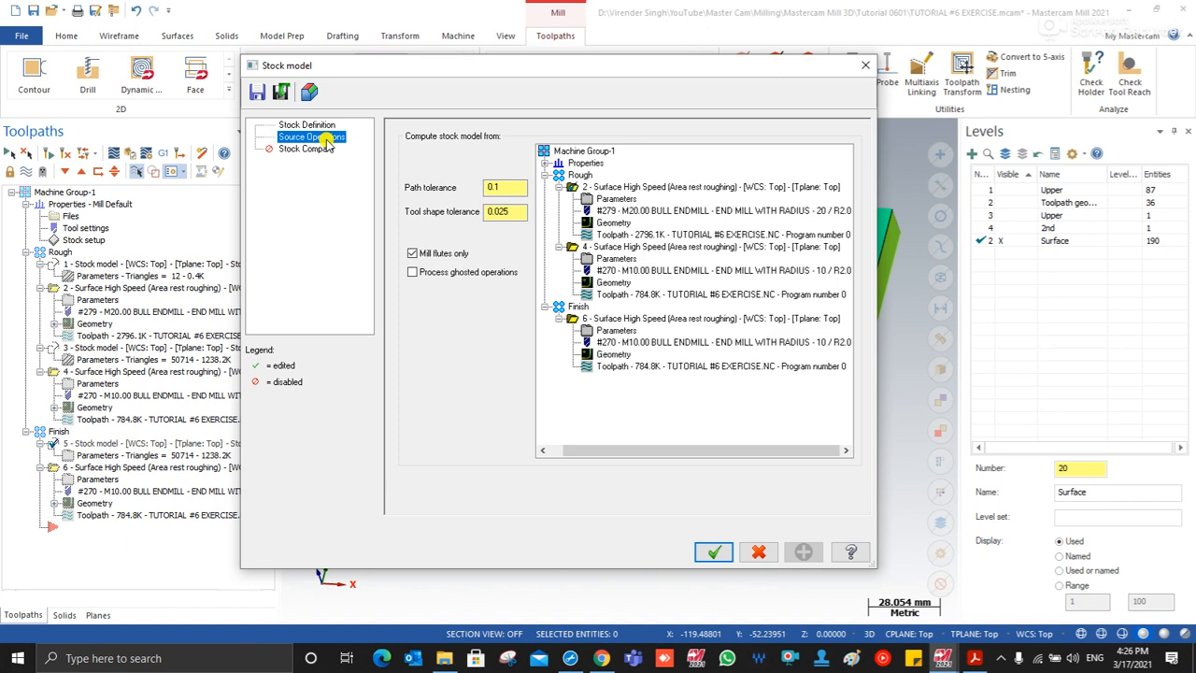
click(644, 248)
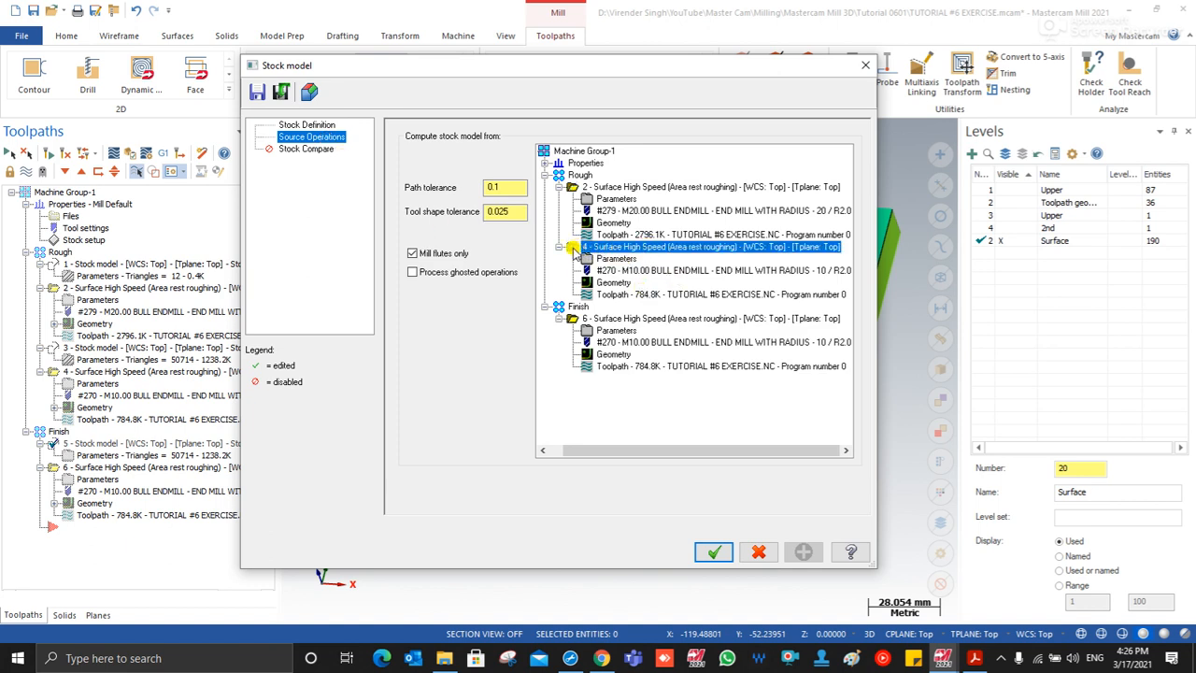
click(712, 553)
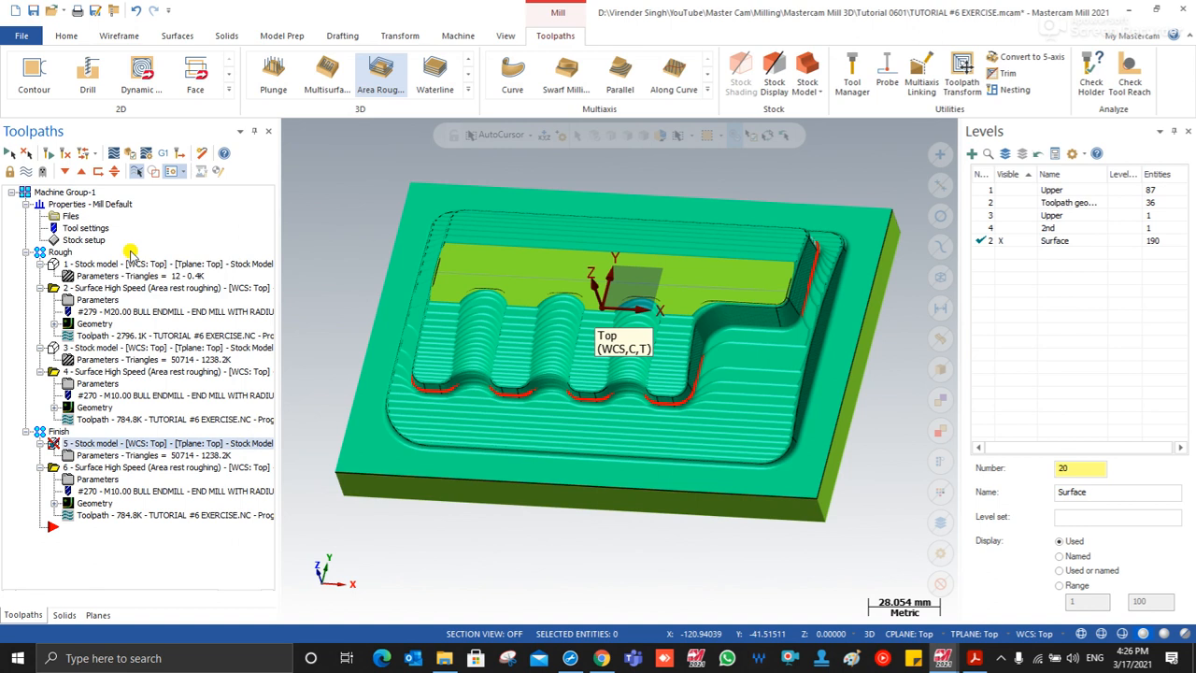
Step: Regenerate stock model operation 5 and inspect the remaining stock around the part's slots
click(53, 155)
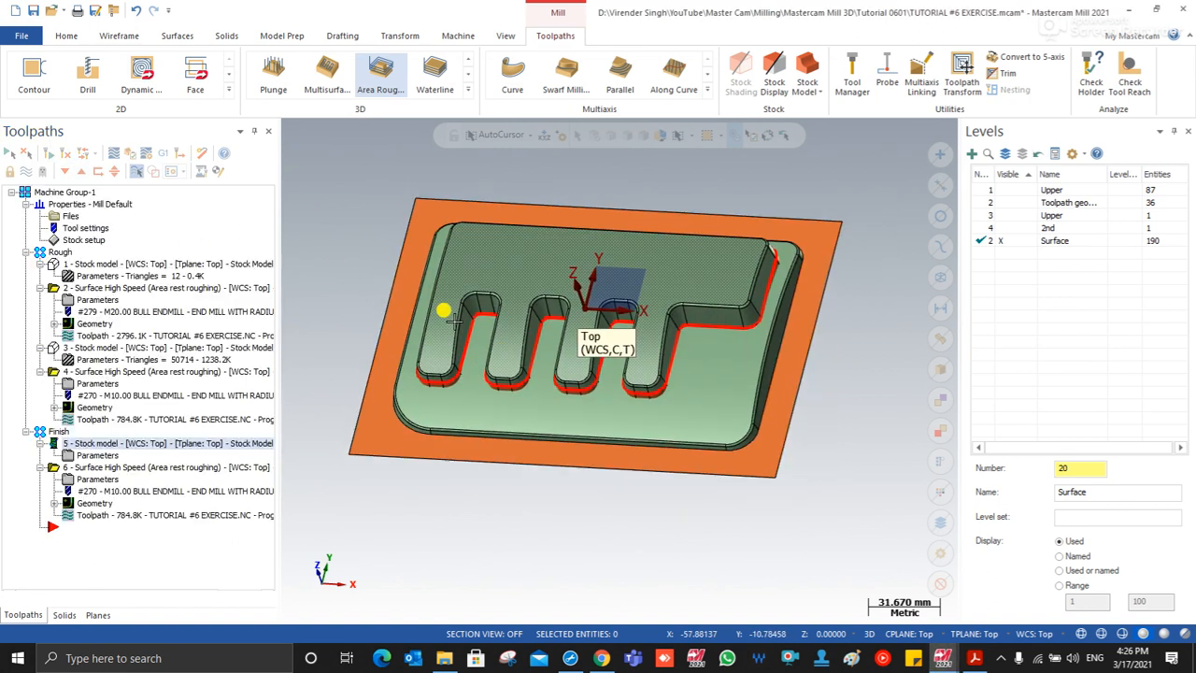
middle_drag(461, 295, 457, 307)
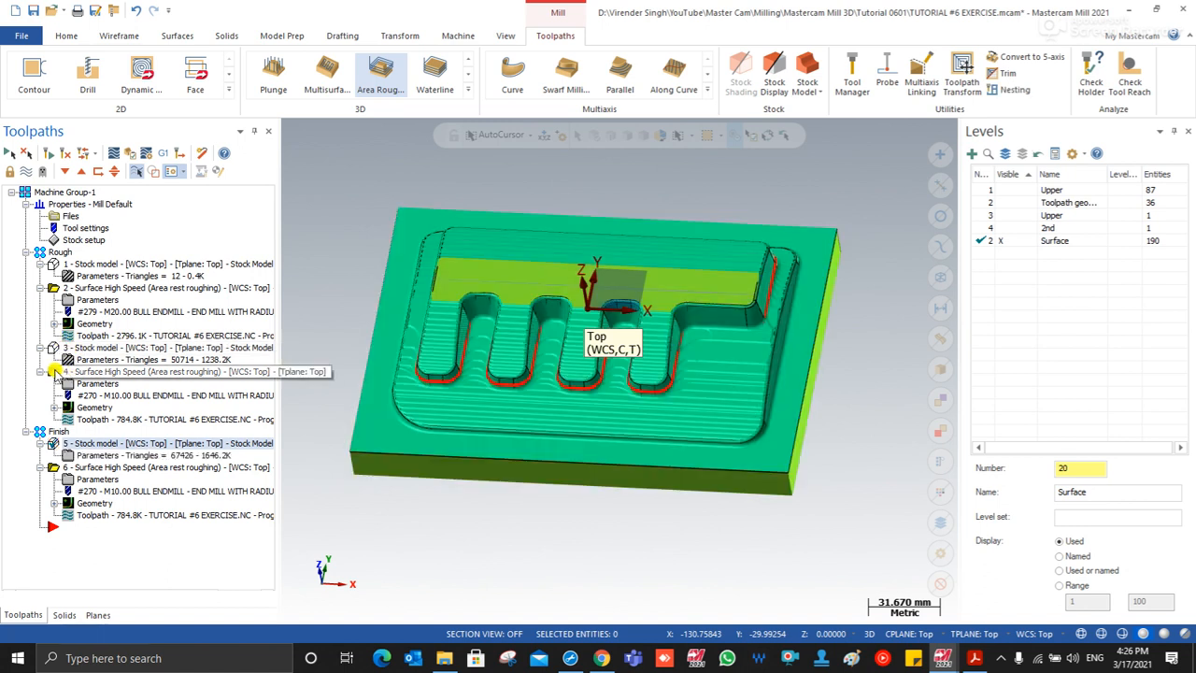
middle_drag(321, 347, 412, 322)
middle_drag(376, 325, 333, 354)
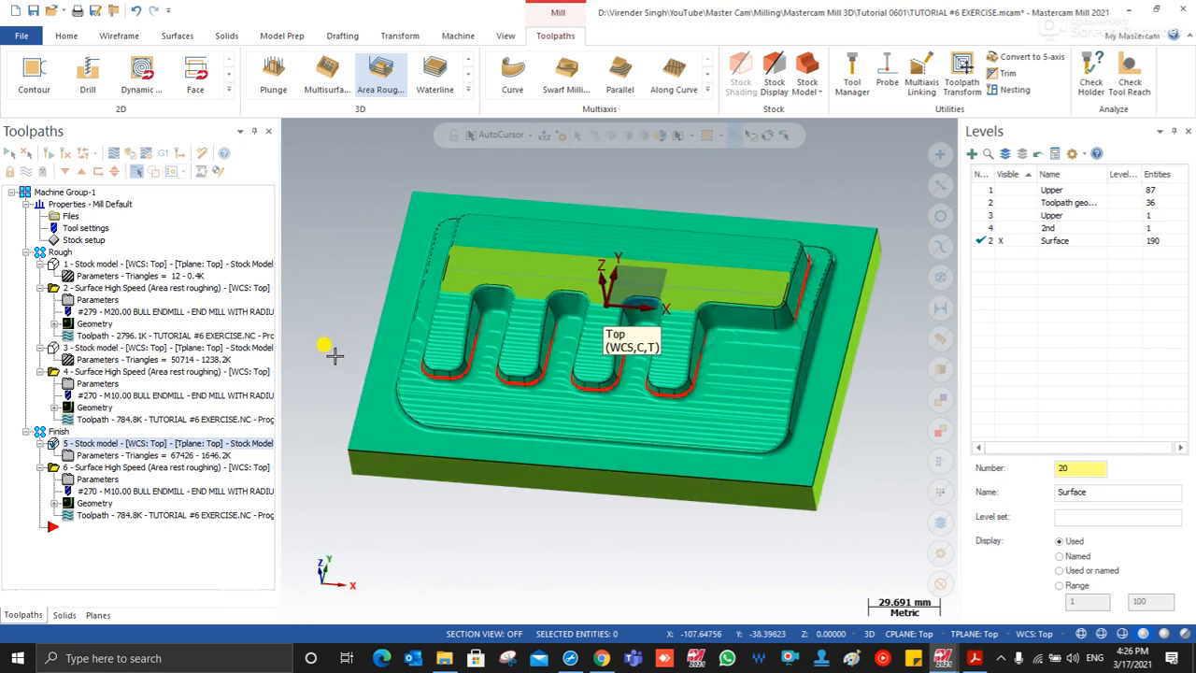
mouse_move(350, 393)
middle_down()
mouse_move(402, 398)
mouse_move(353, 392)
middle_up()
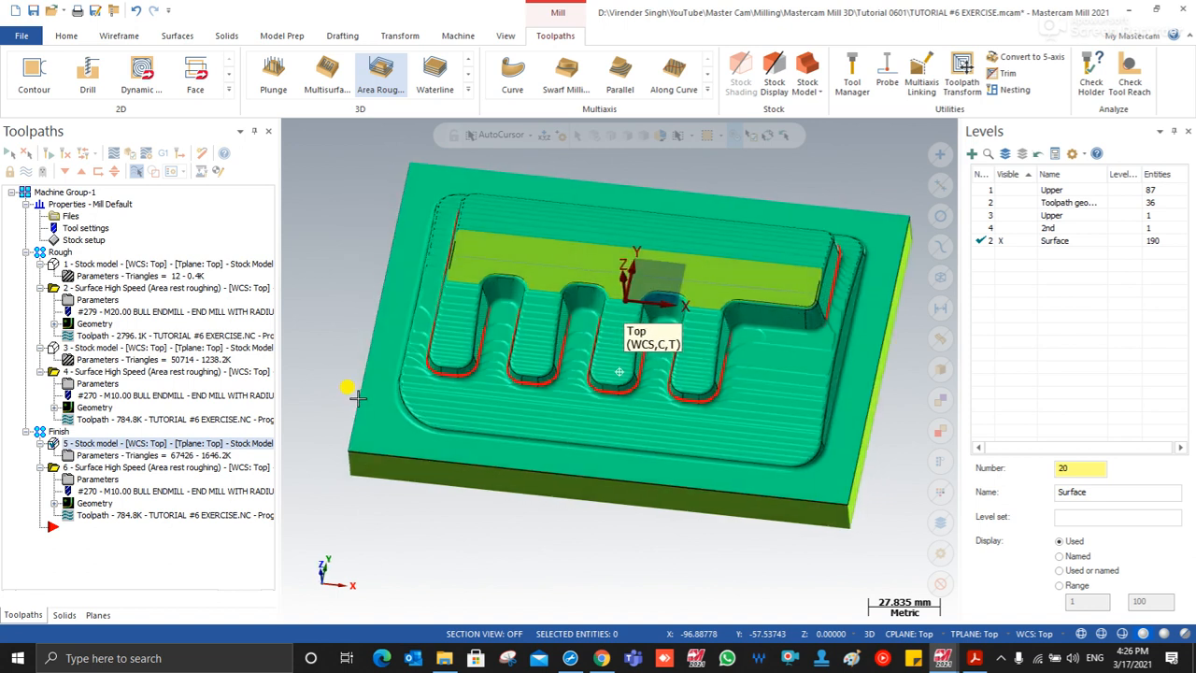
Step: Change the toolpath type of operation 6 from area roughing to Waterline finishing
click(110, 467)
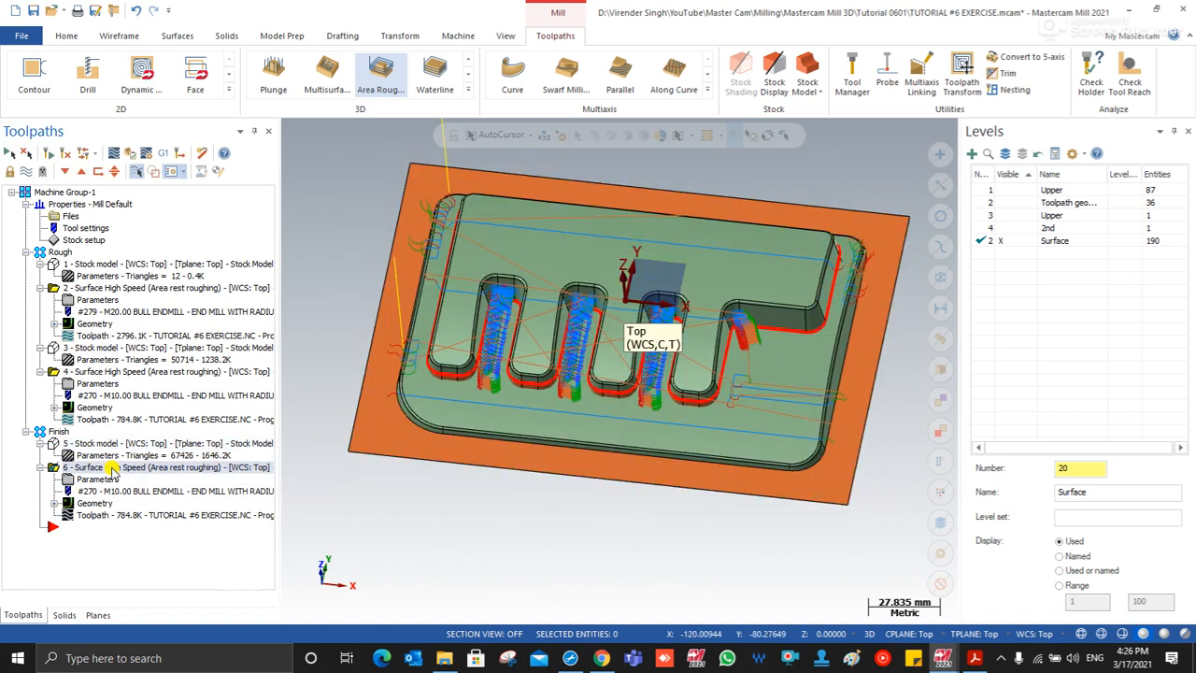
click(97, 479)
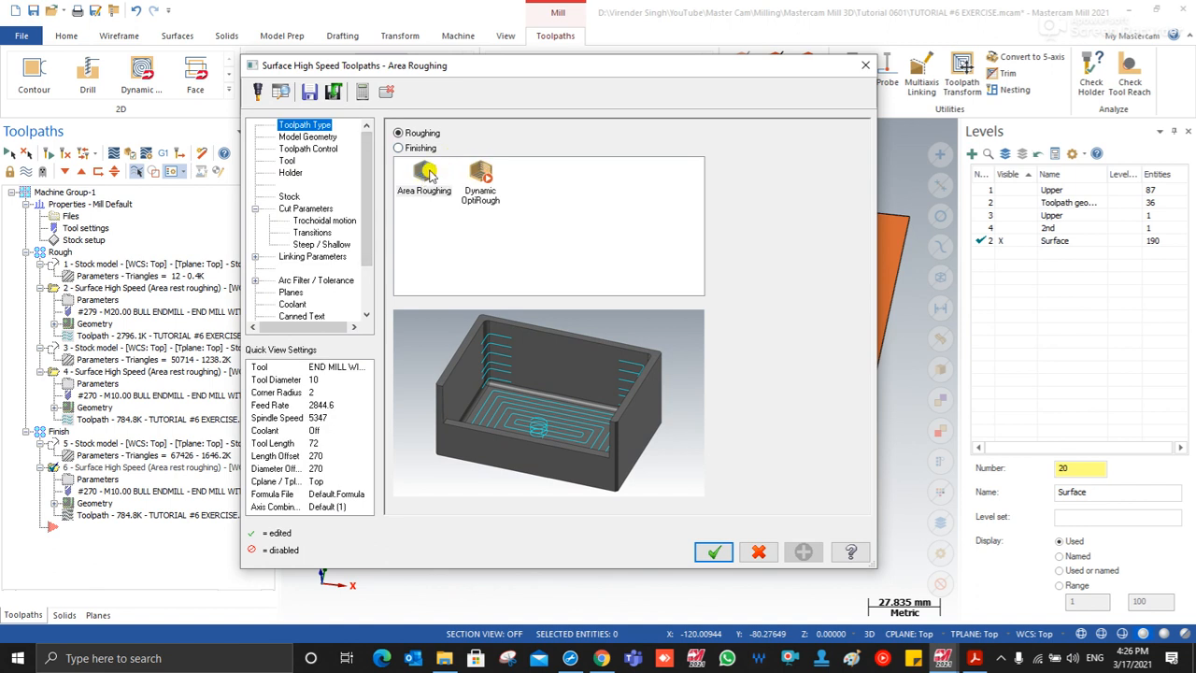
click(408, 151)
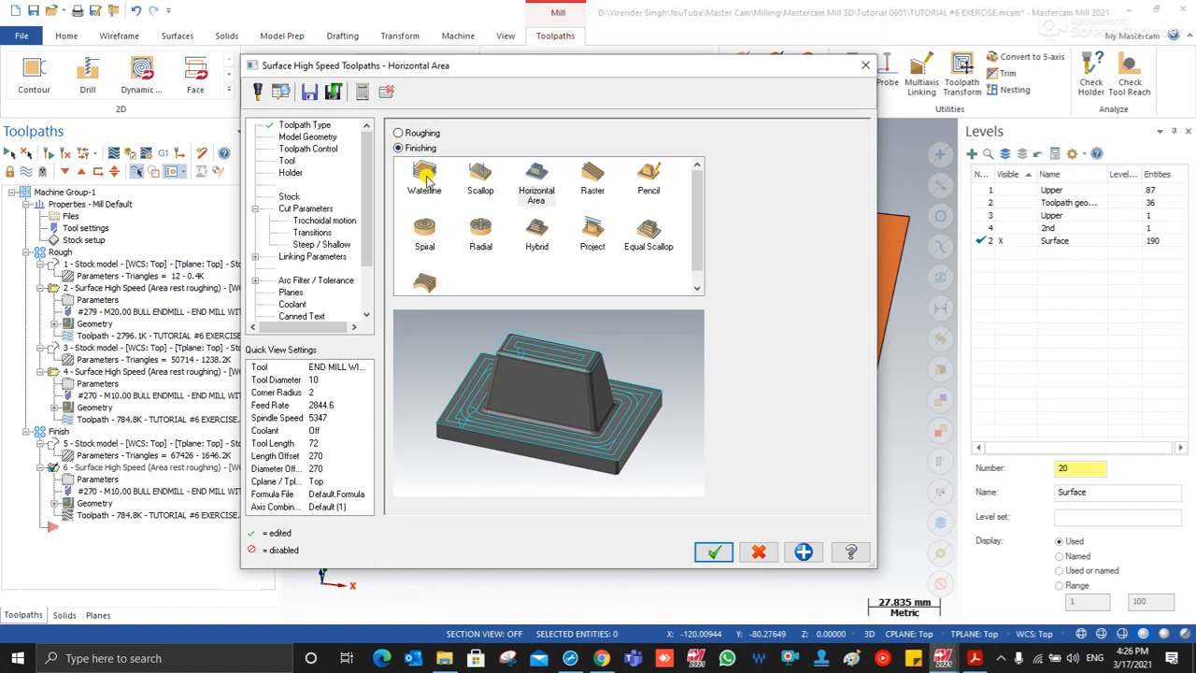
click(426, 177)
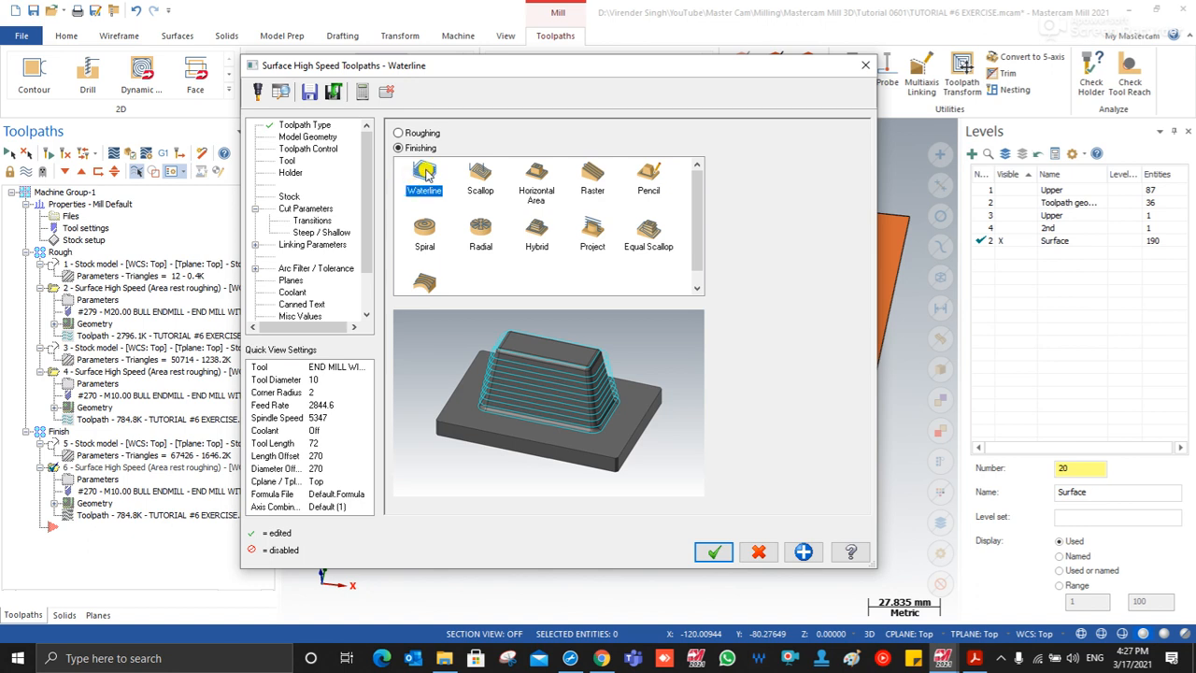
Step: Set the wall stock and floor stock of the waterline operation's machining geometry to 0
click(304, 138)
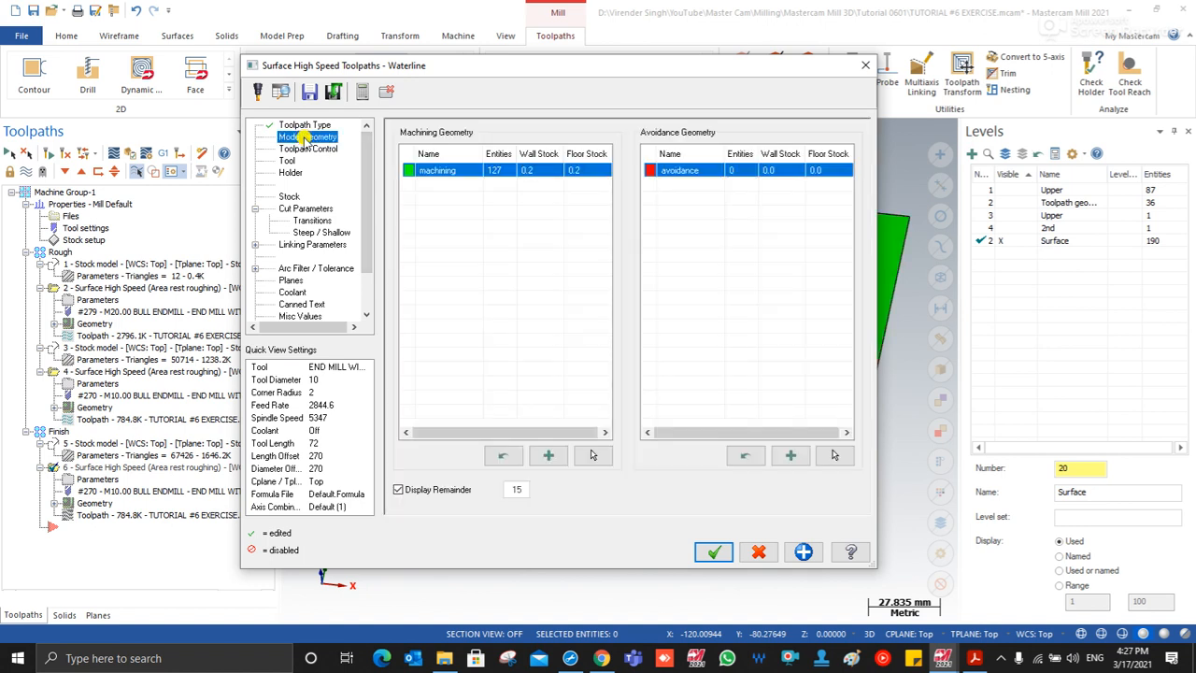
double_click(544, 171)
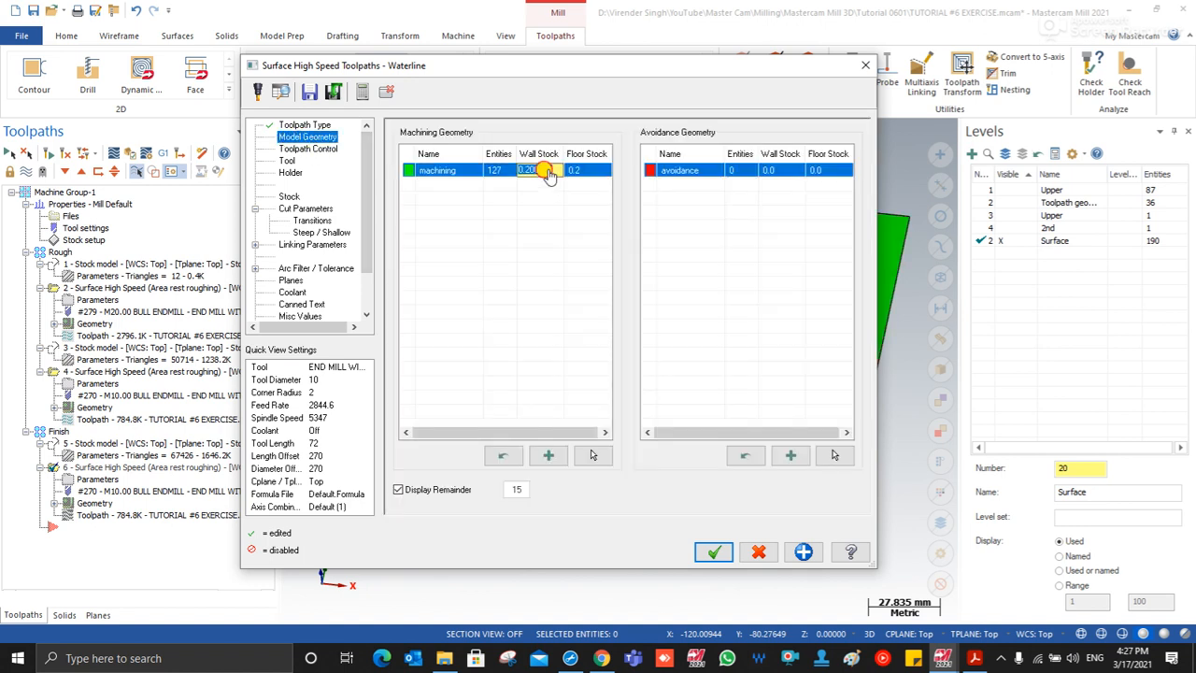
text(0)
double_click(586, 170)
text(0)
Step: Set the tool diameter percent for skipping small pockets to 0 in the waterline toolpath control
click(308, 150)
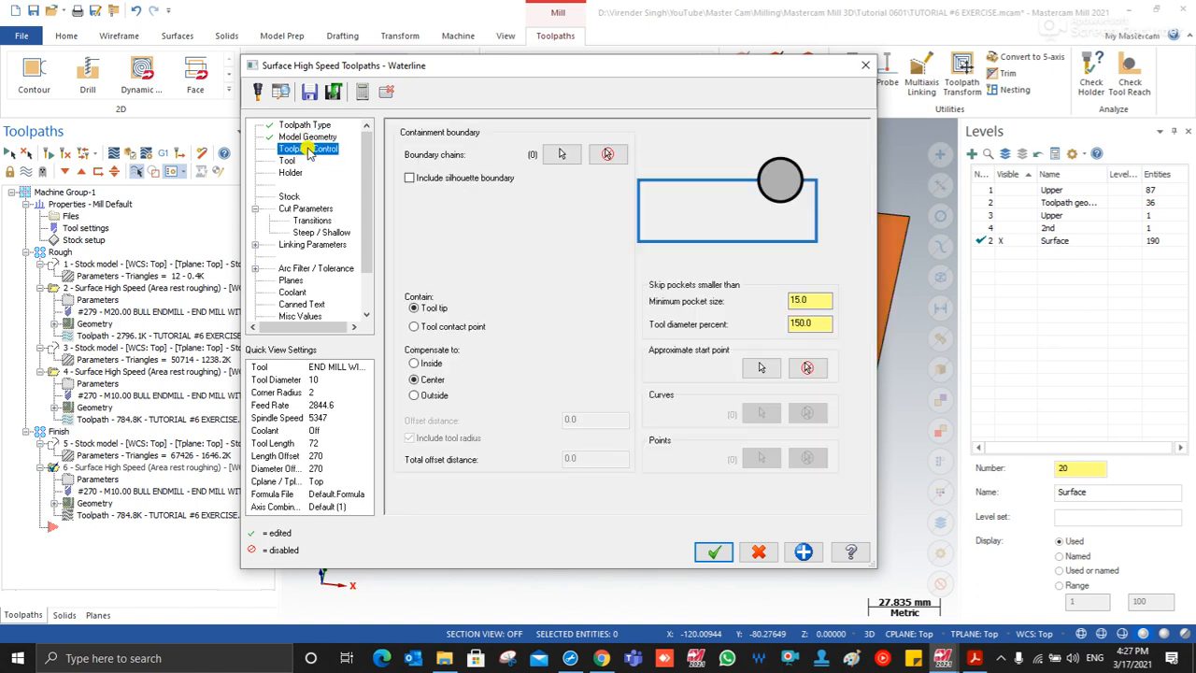
click(799, 322)
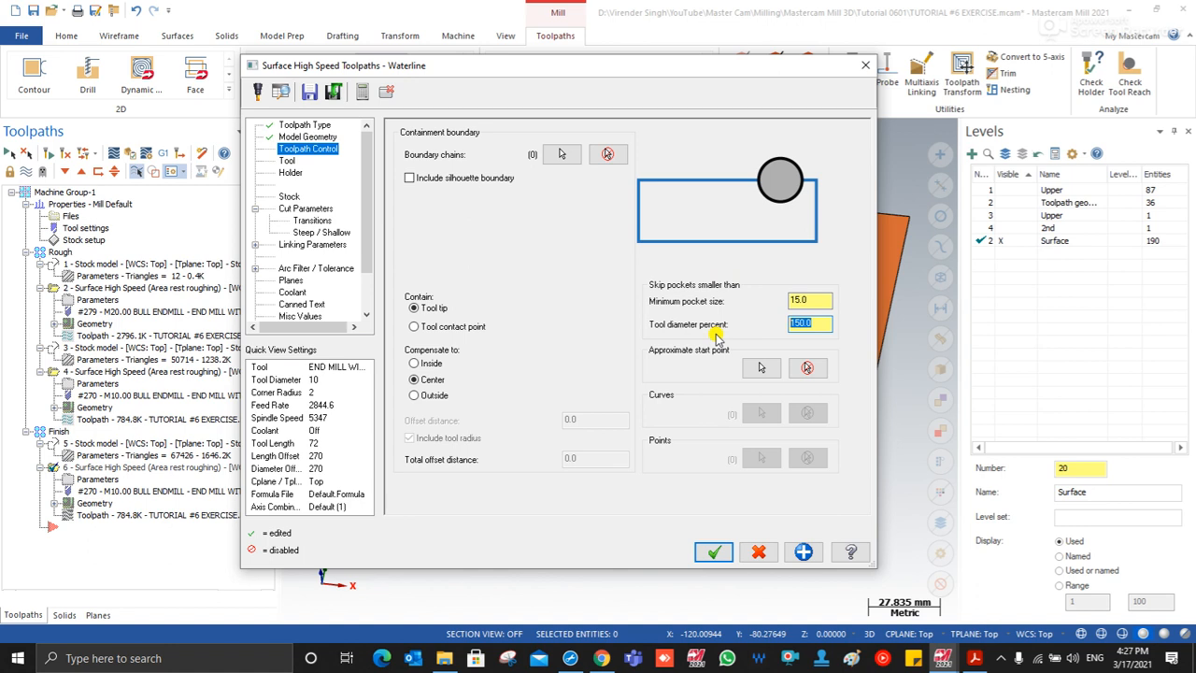
click(818, 300)
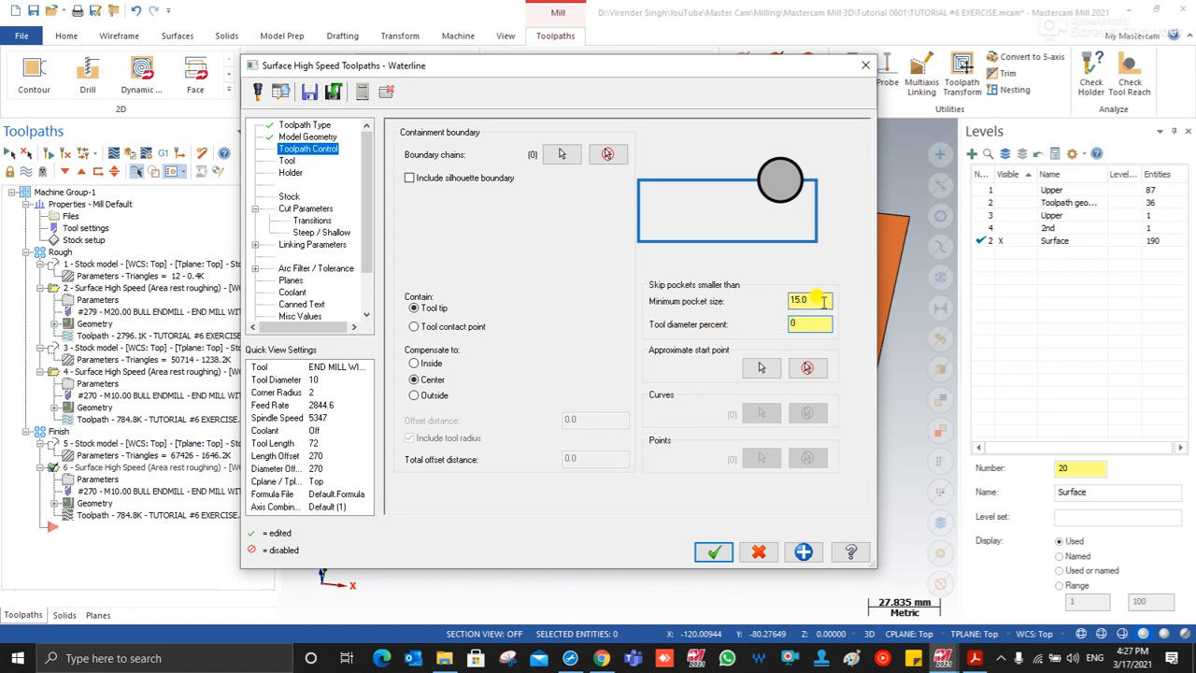
click(803, 323)
Step: Filter the tool library to ball-nose end mills and assign tool 238, the 8 mm ball-nose end mill, to the waterline operation
click(287, 161)
click(441, 370)
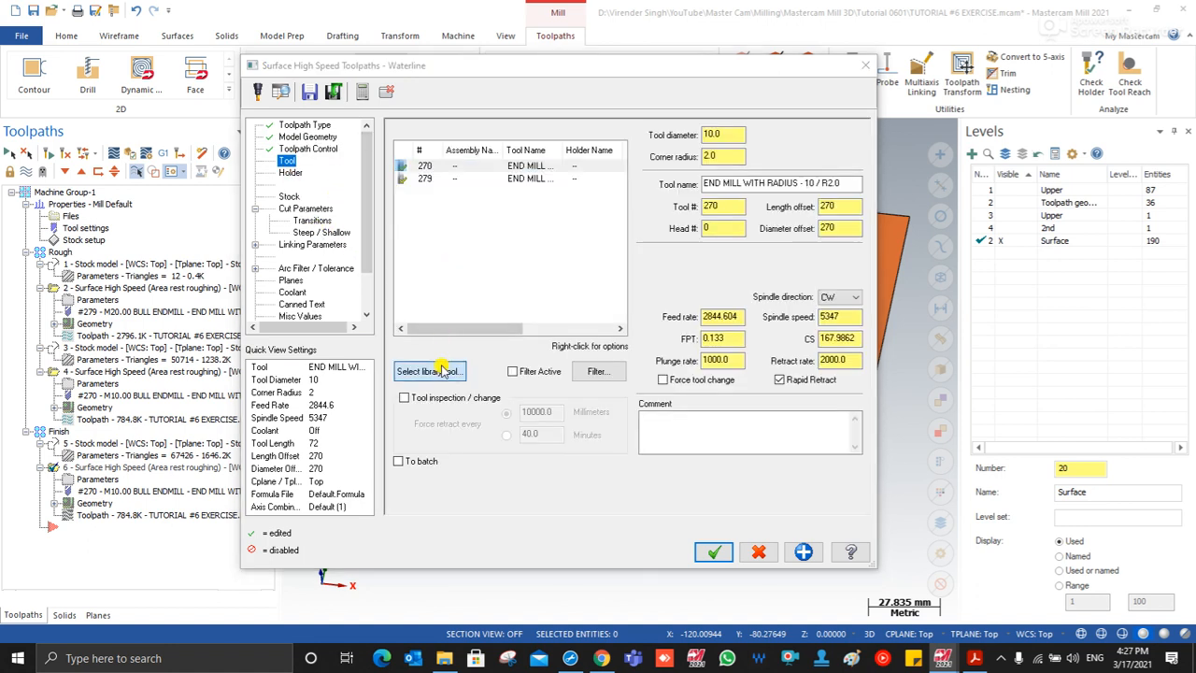
click(658, 251)
click(143, 194)
key(Return)
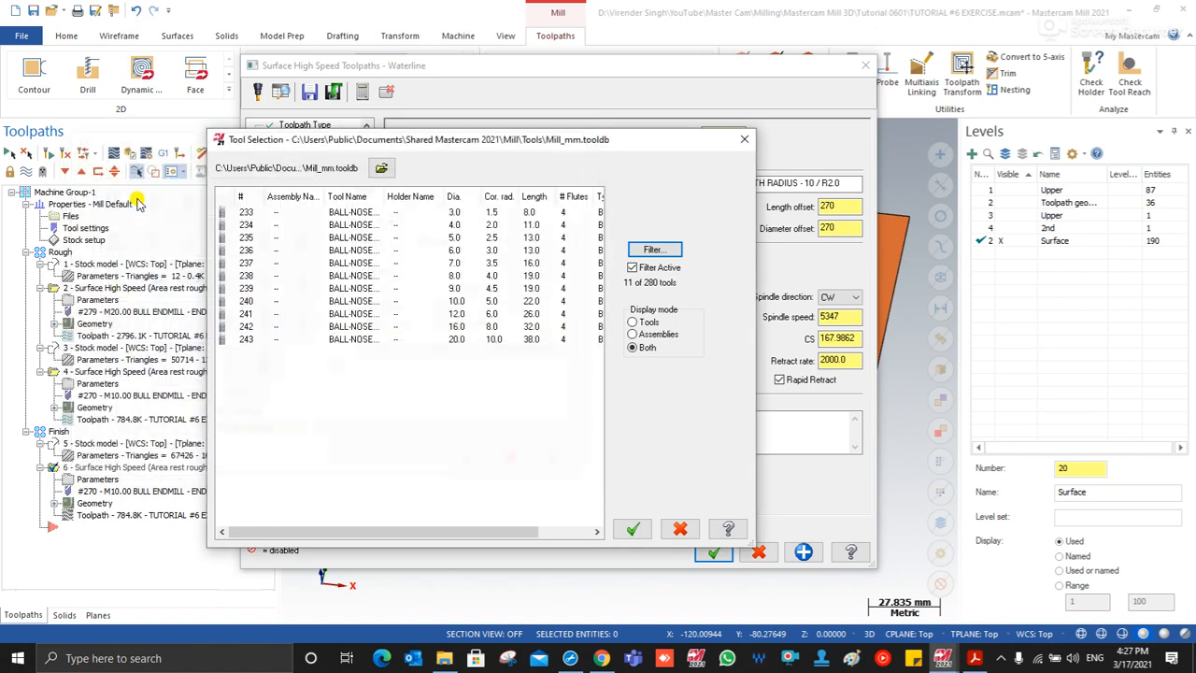
click(454, 275)
double_click(467, 276)
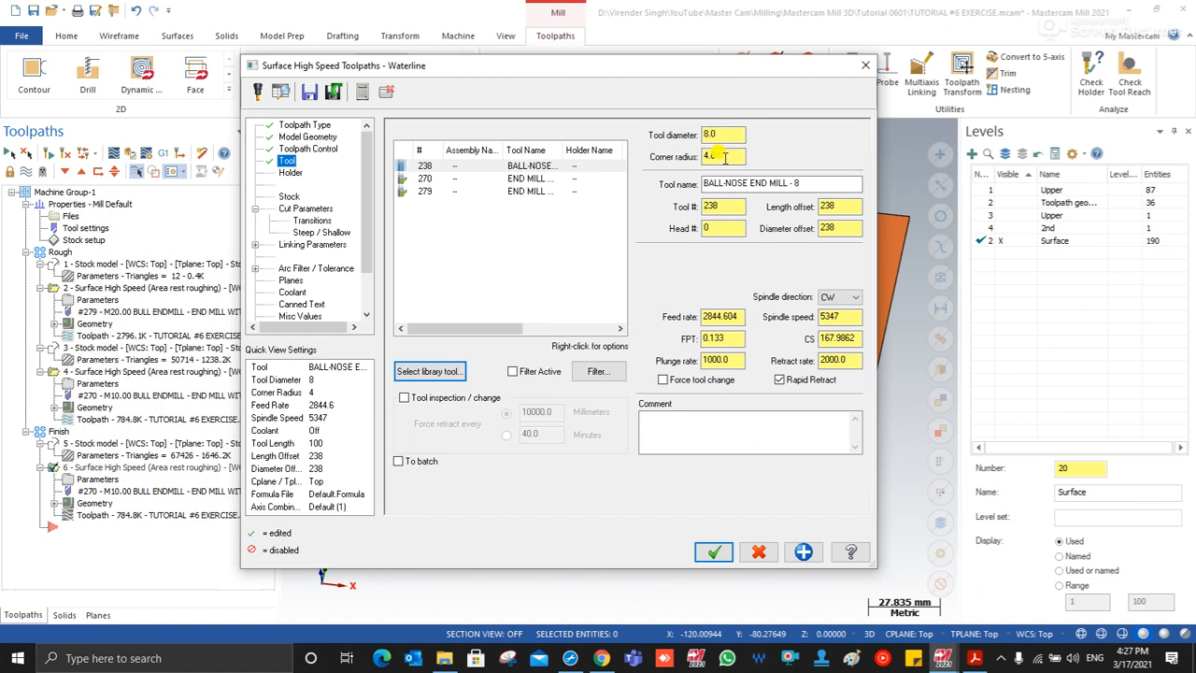
Step: Turn off Trim to stock for the waterline operation and open its cut parameters
click(290, 196)
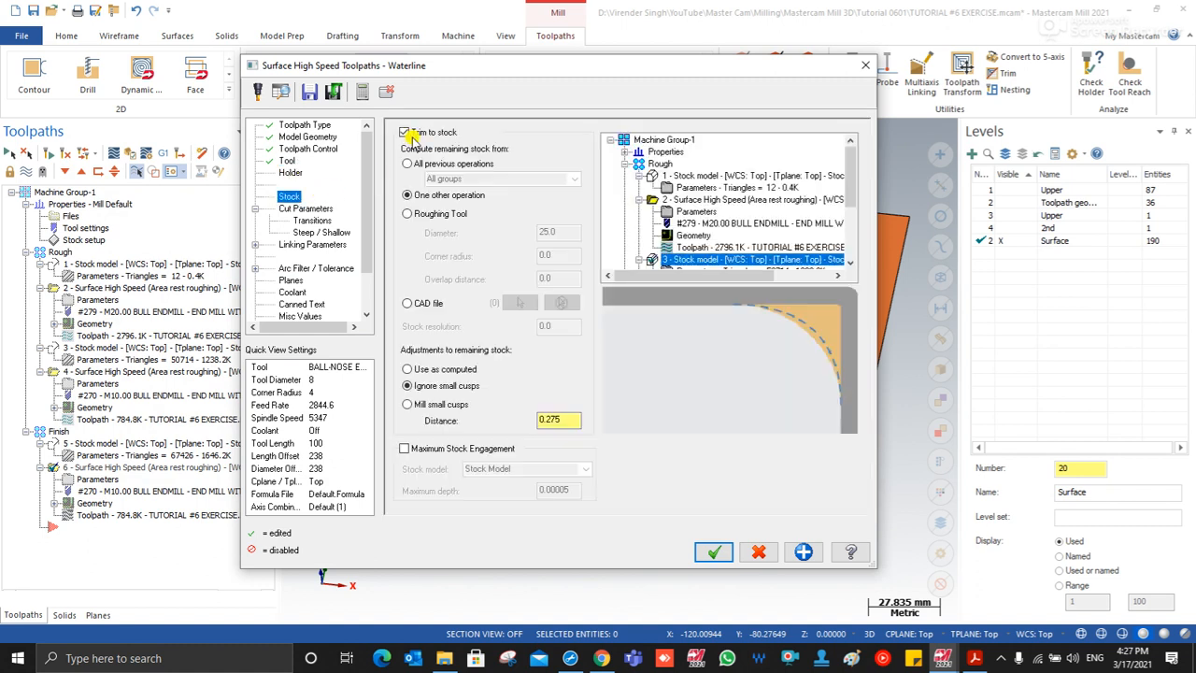
click(412, 133)
click(301, 208)
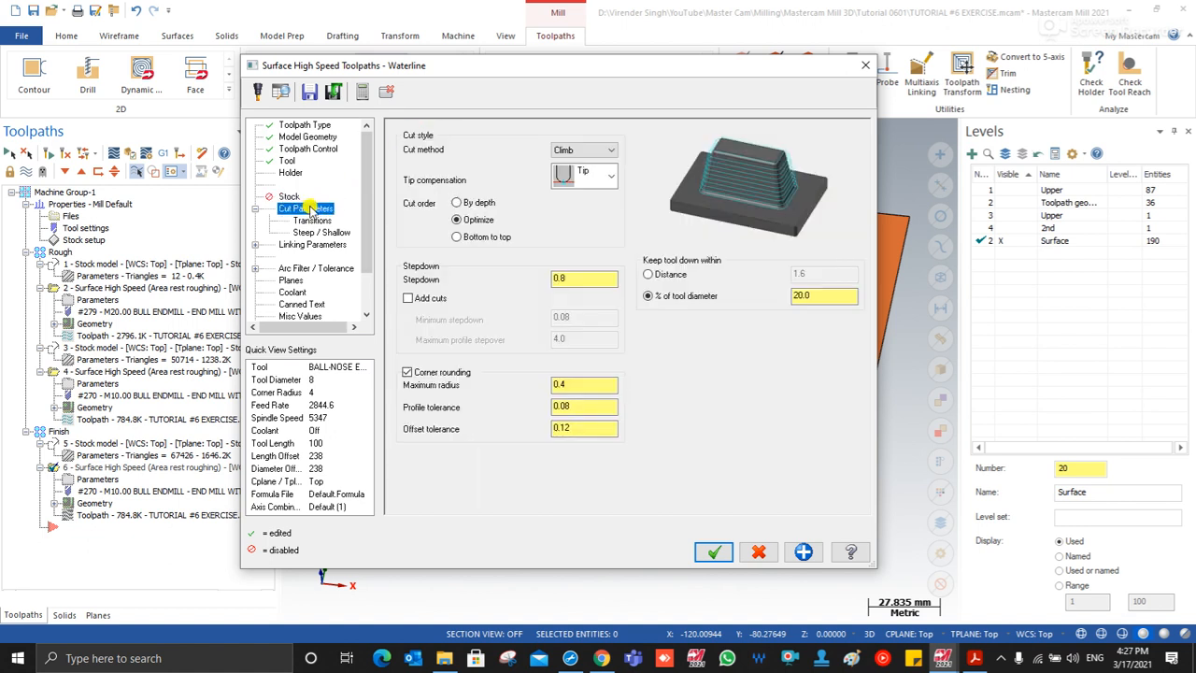
Step: Set the waterline stepdown to 0.2 and keep tool down within 100% of tool diameter, using straight transitions
double_click(566, 278)
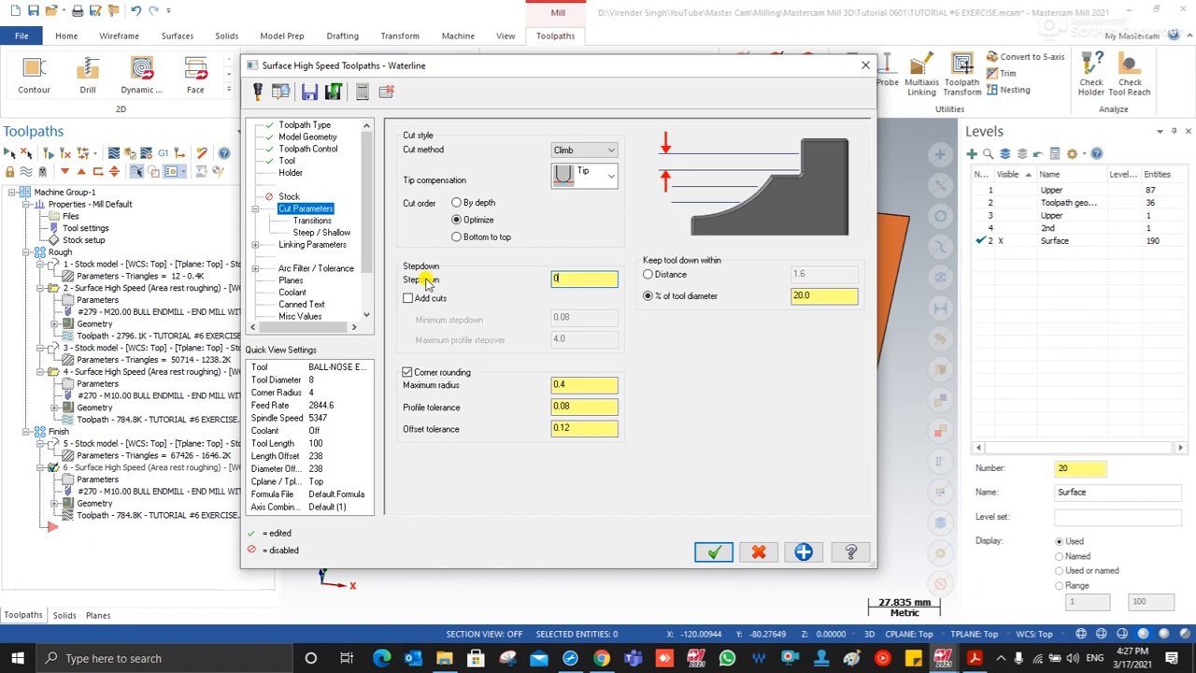
double_click(826, 296)
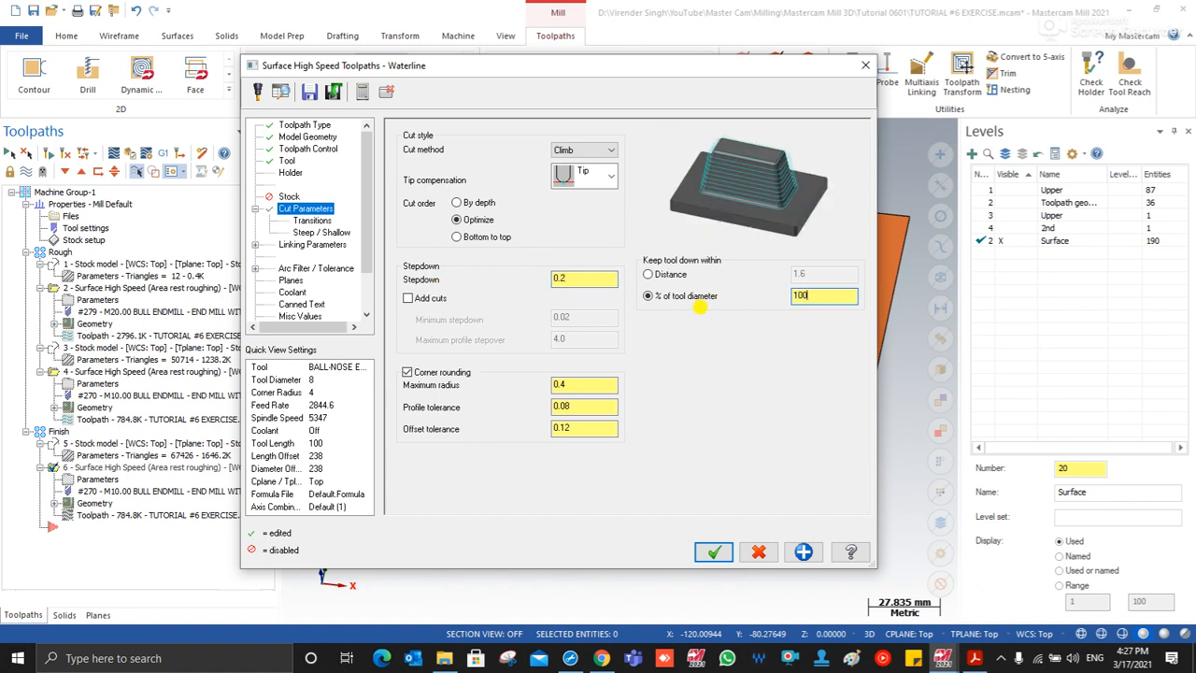
click(309, 220)
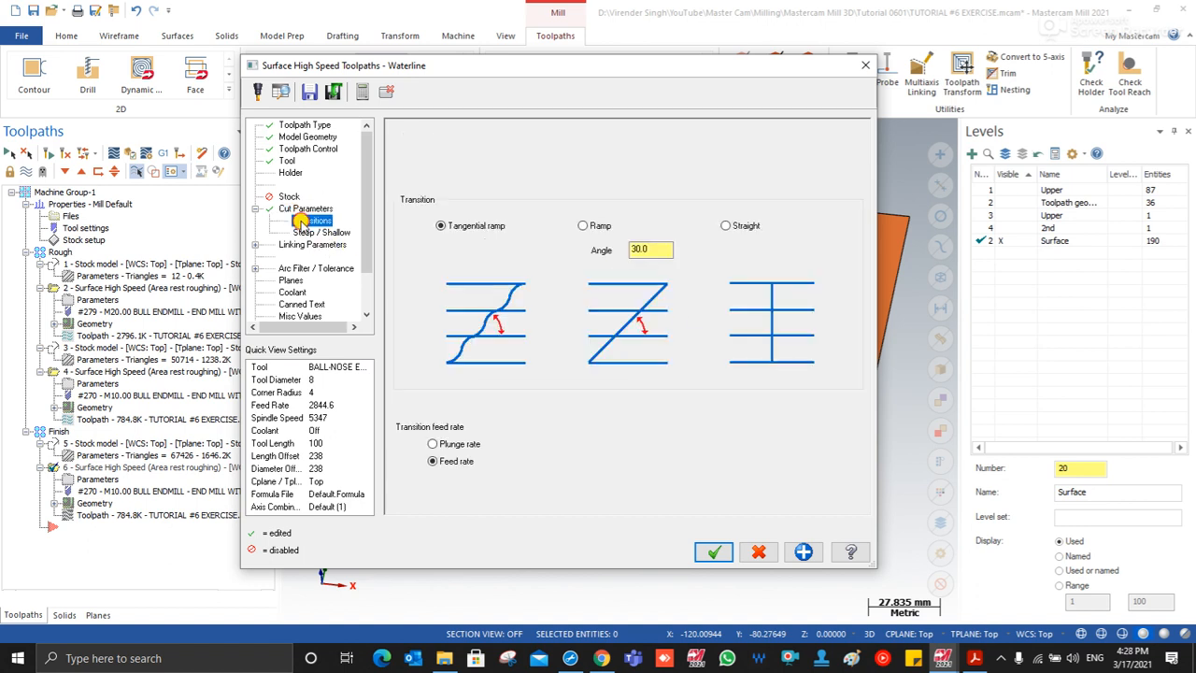
click(738, 228)
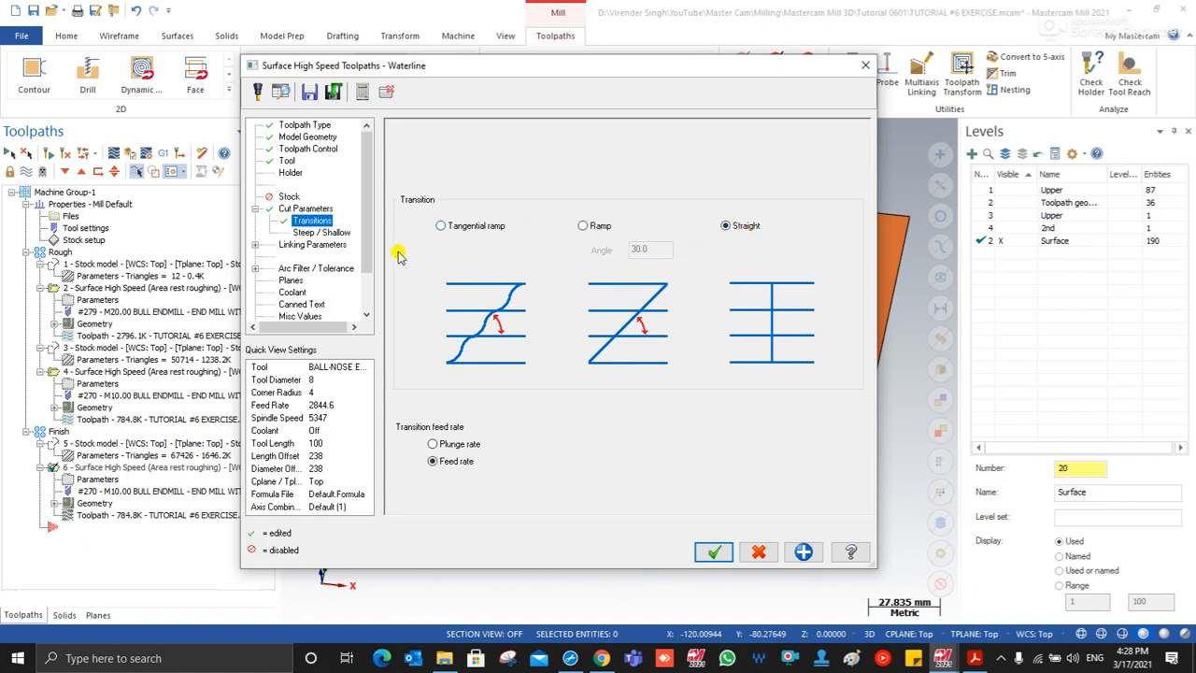
Step: Limit the waterline operation's steep/shallow angle range to 30 through 90 degrees
click(322, 233)
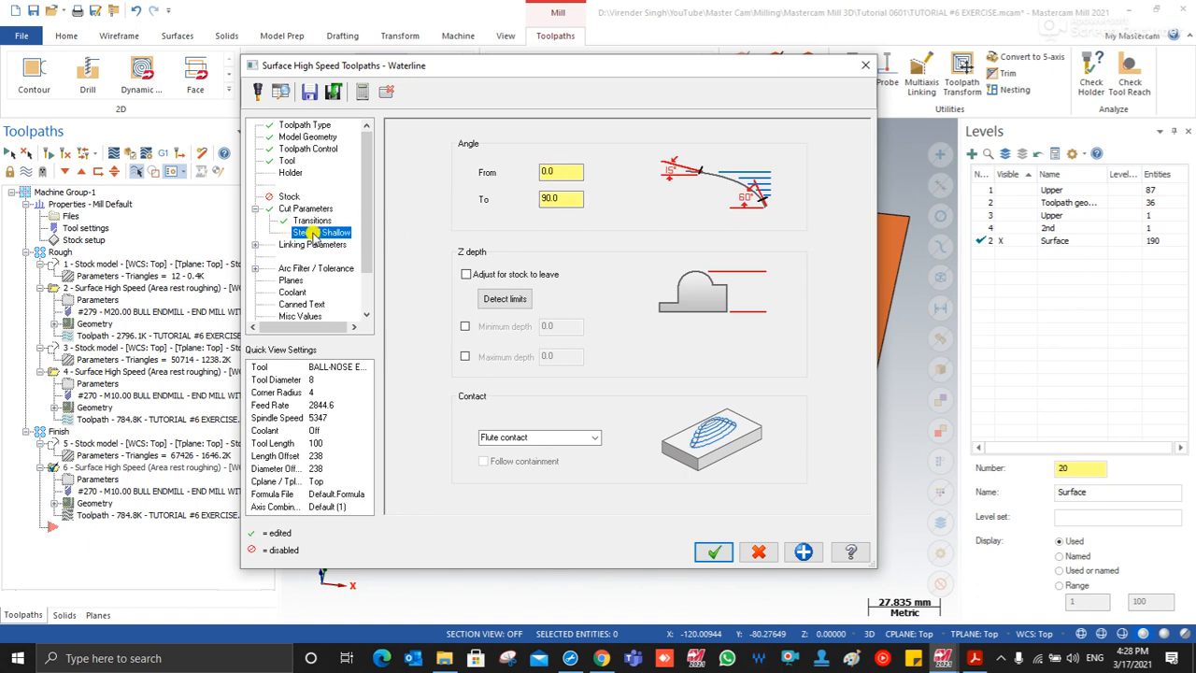
double_click(548, 172)
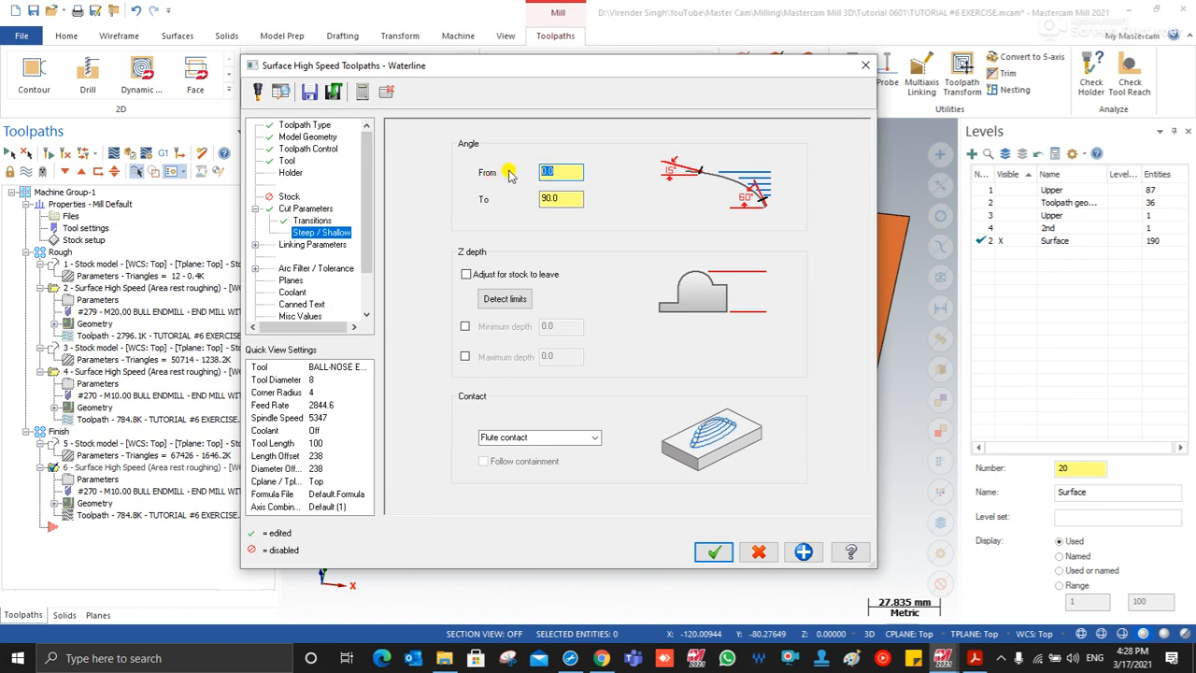
click(569, 173)
double_click(554, 171)
click(566, 198)
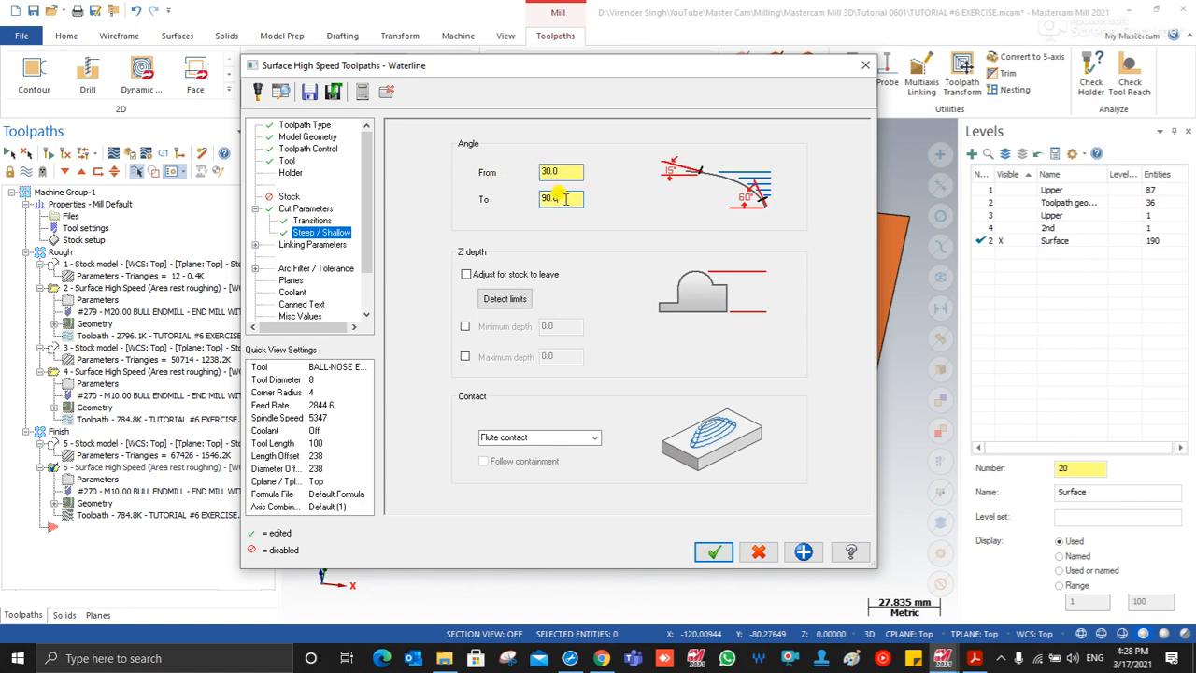
click(571, 176)
click(571, 197)
Step: Accept the waterline parameters and regenerate the operation's toolpath
click(291, 245)
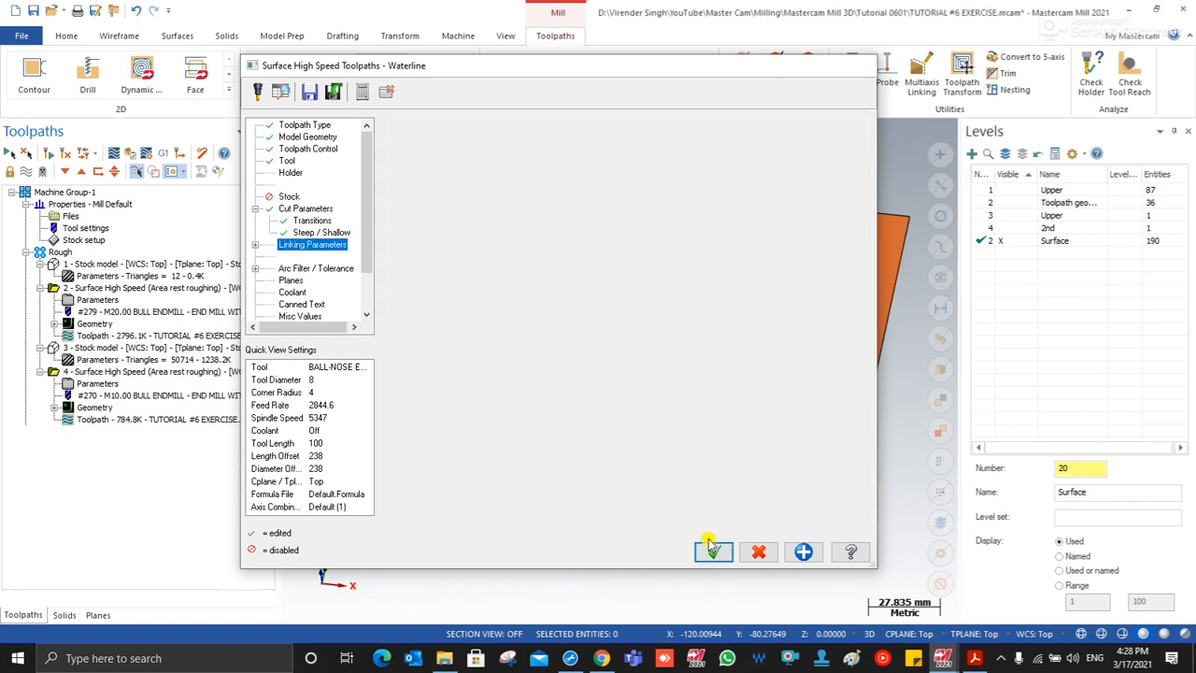
click(713, 552)
click(50, 155)
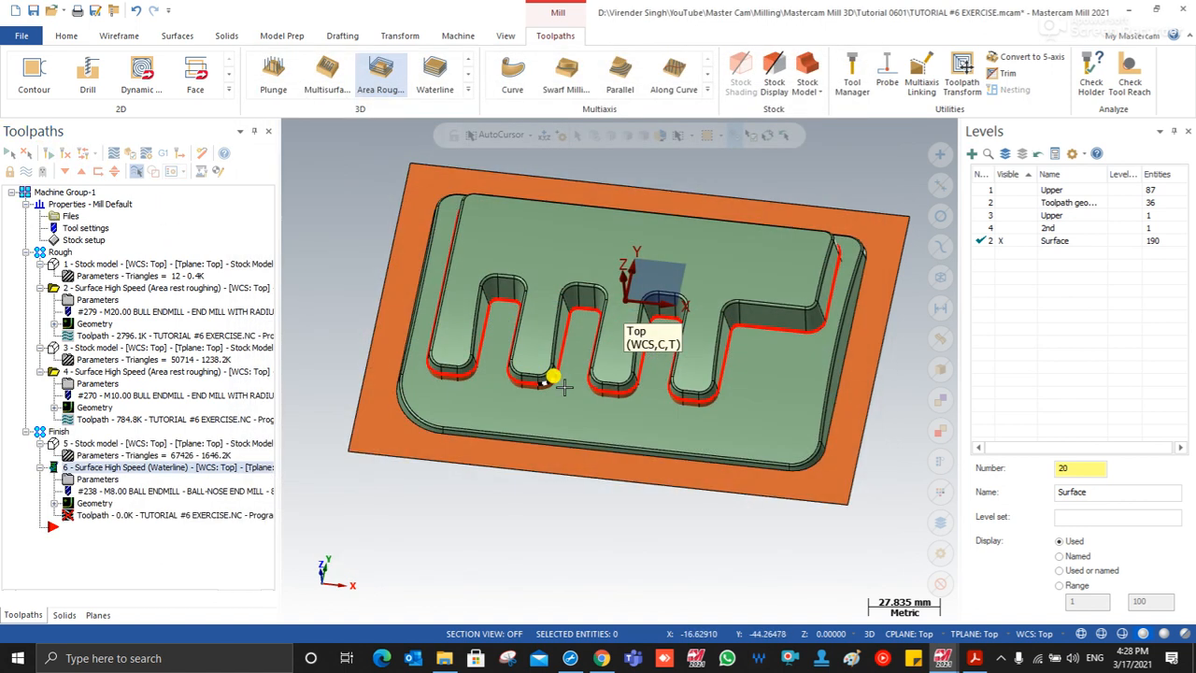
Step: Examine the waterline toolpath along the slots, inner walls and outer edges of the base from several angles
scroll(533, 279, up, 1)
middle_drag(541, 272, 546, 267)
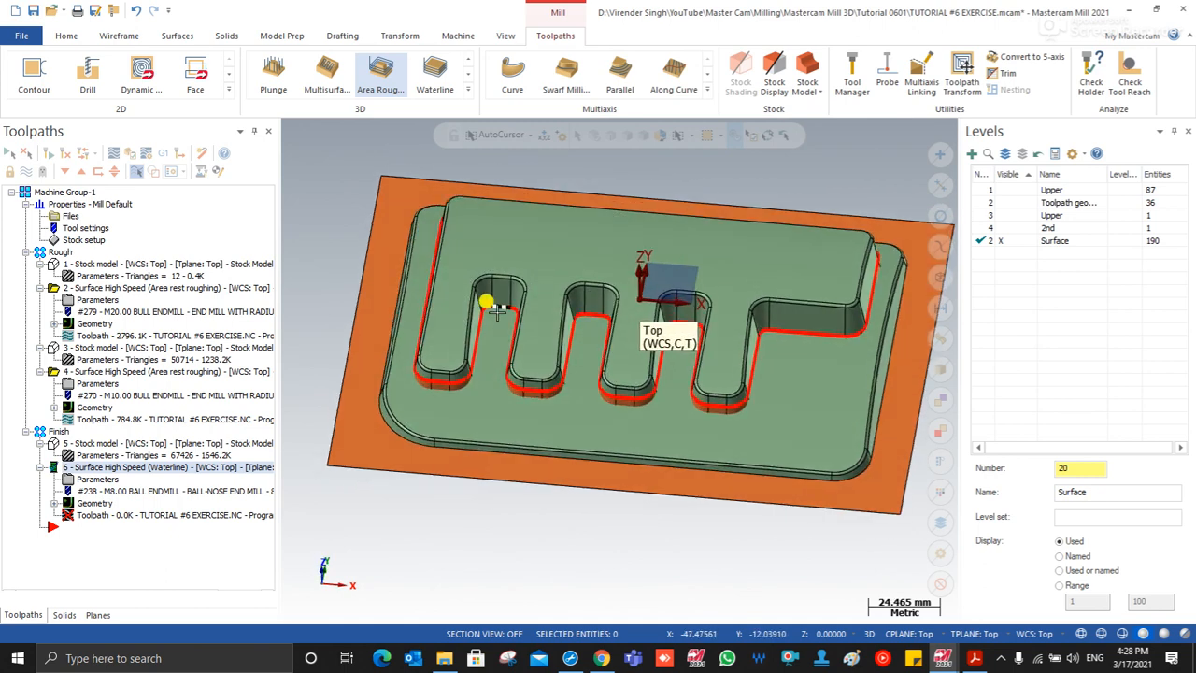
middle_drag(478, 327, 576, 318)
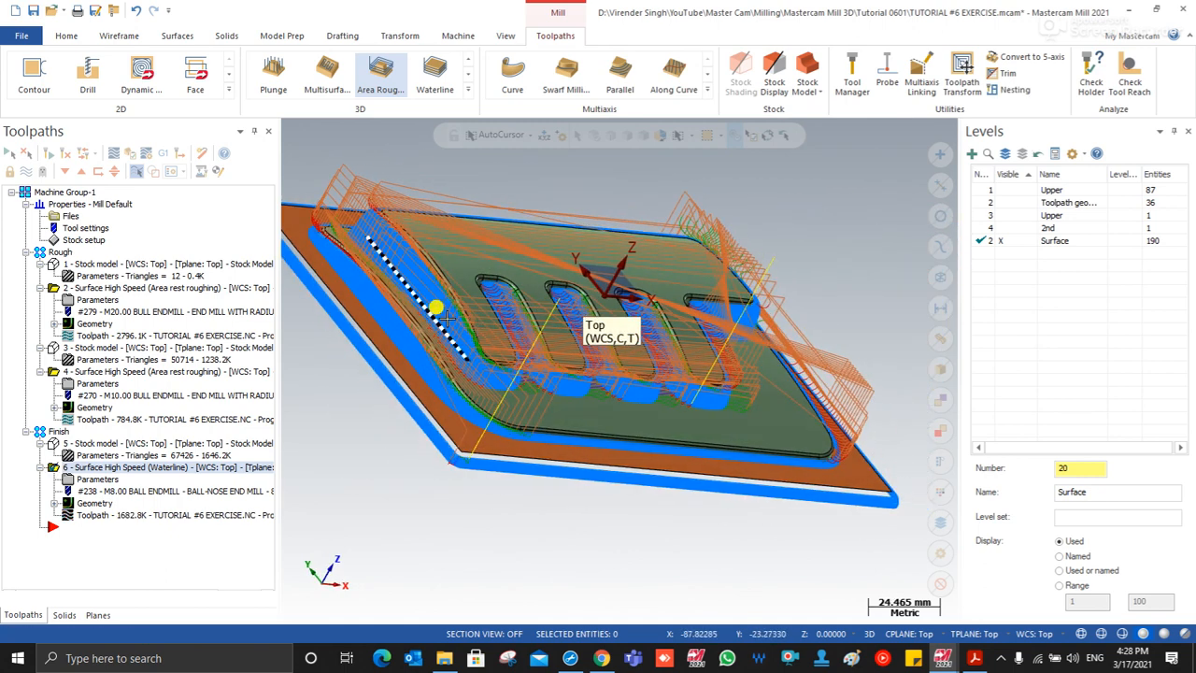
middle_drag(617, 316, 448, 261)
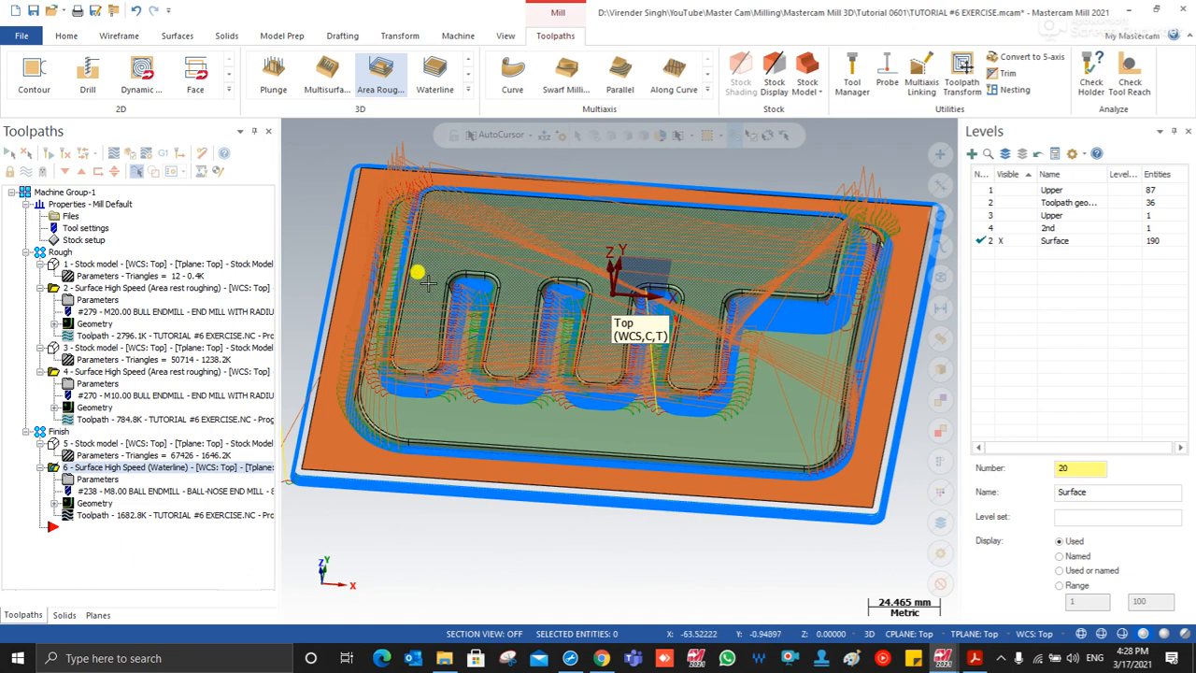
scroll(416, 248, up, 4)
scroll(427, 256, down, 2)
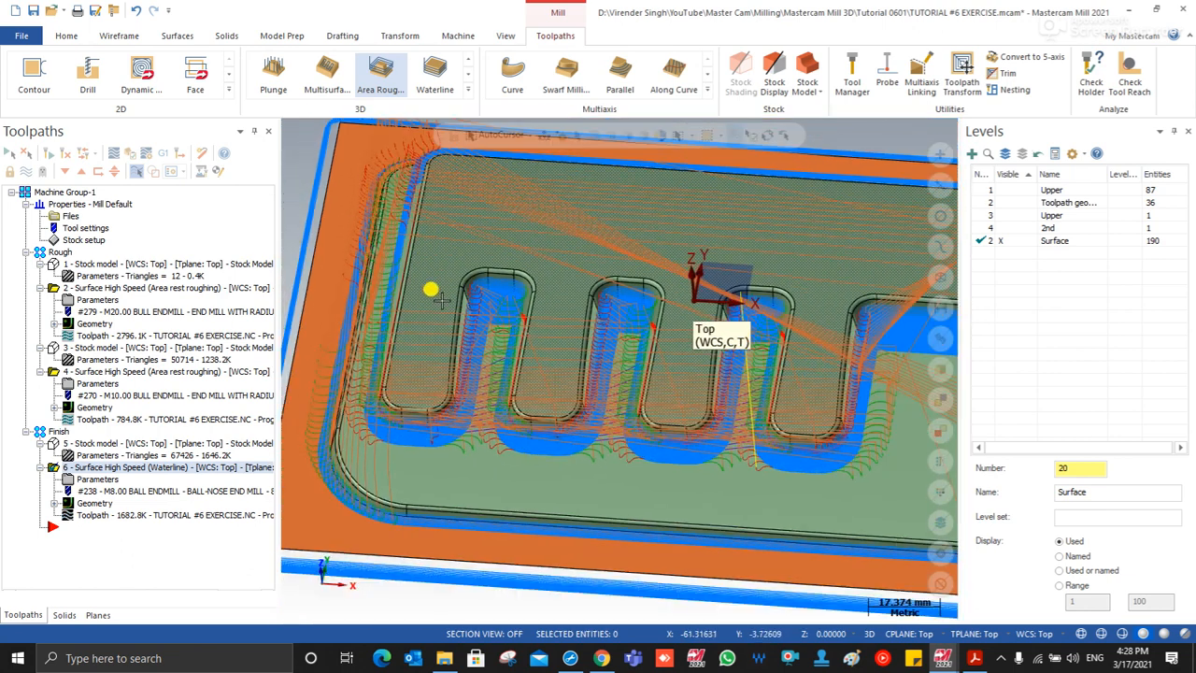
scroll(429, 233, down, 3)
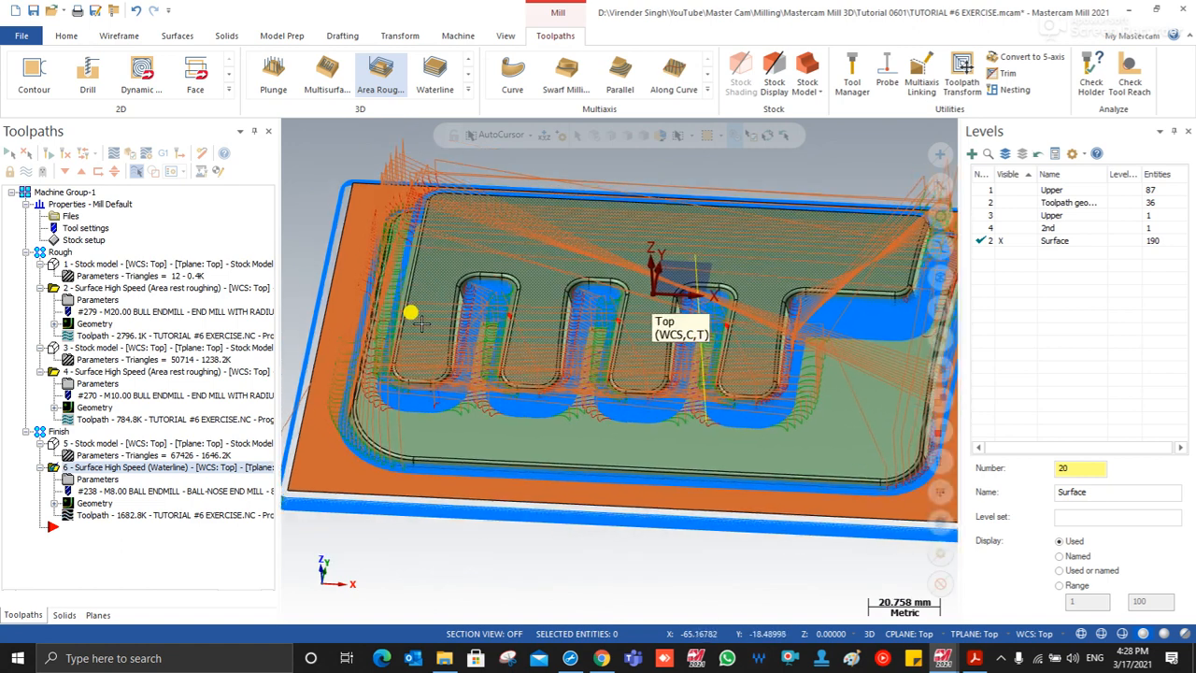
scroll(421, 222, up, 2)
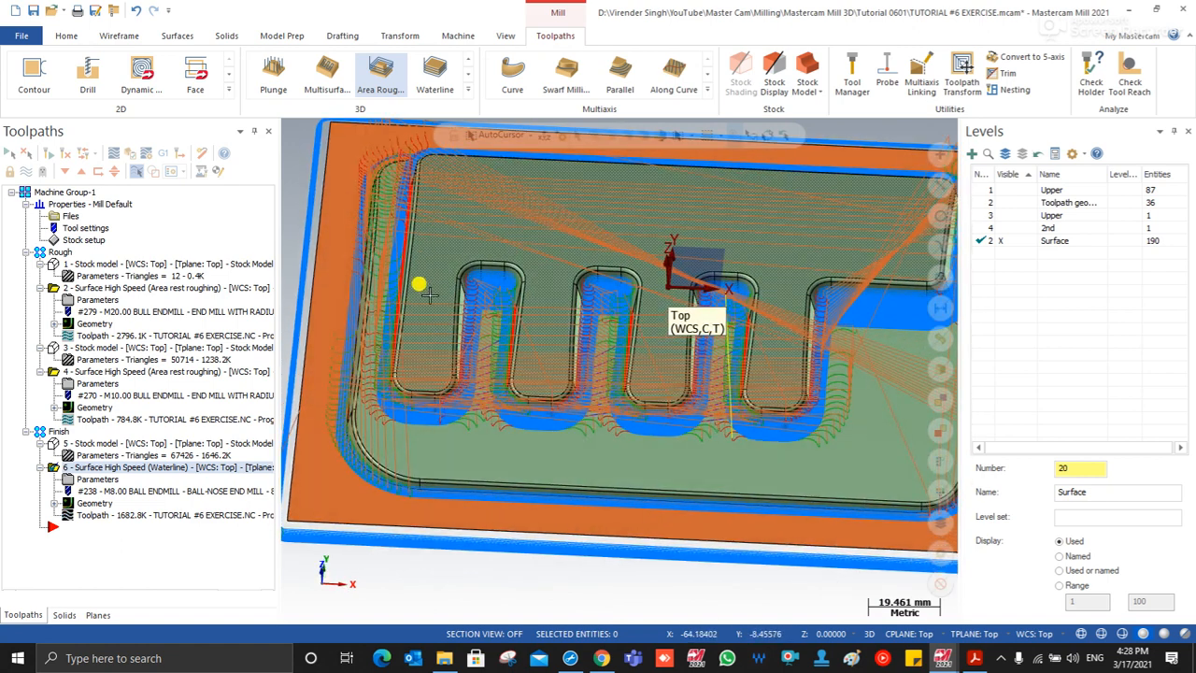
middle_drag(426, 221, 374, 417)
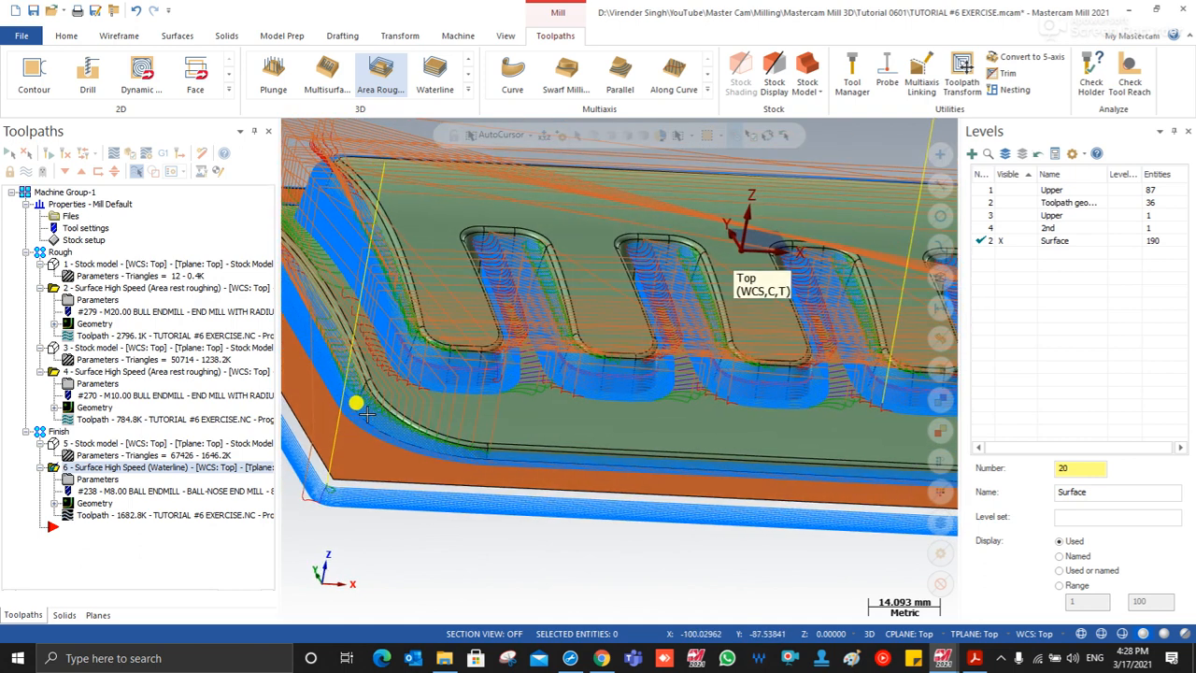
scroll(393, 403, down, 2)
middle_drag(619, 419, 537, 426)
scroll(459, 405, down, 1)
middle_drag(459, 404, 510, 408)
scroll(461, 420, down, 2)
scroll(515, 409, up, 1)
scroll(410, 463, up, 2)
scroll(410, 463, up, 1)
middle_drag(410, 463, 473, 404)
scroll(405, 412, up, 2)
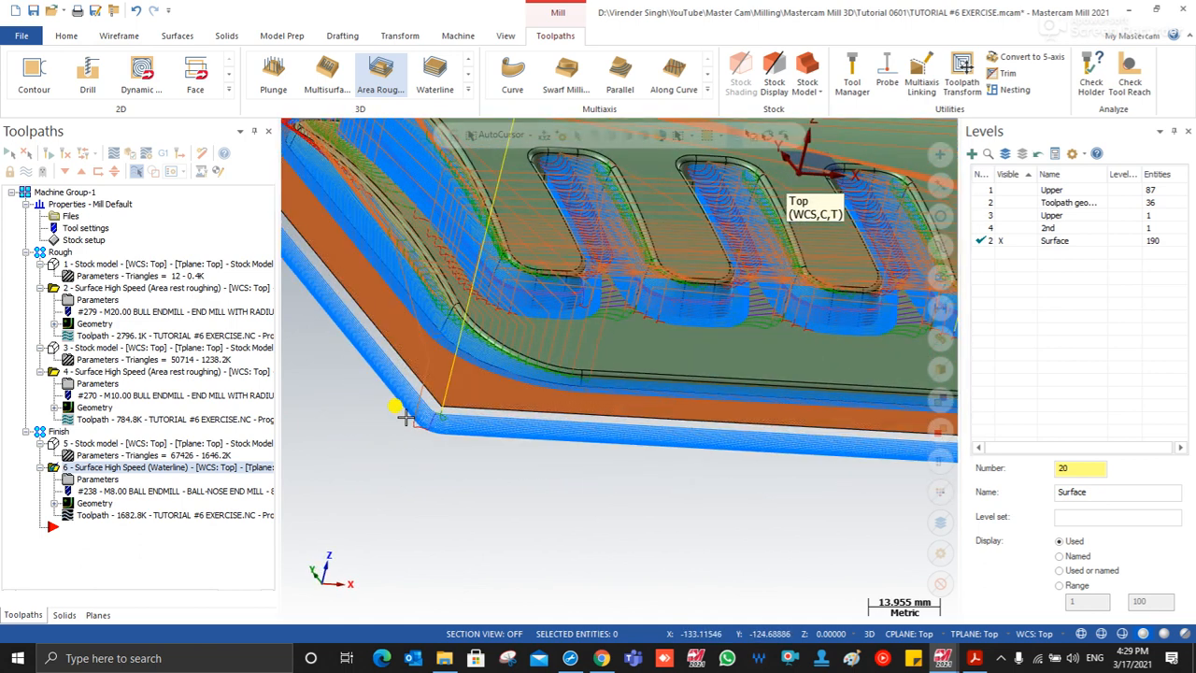
scroll(421, 412, down, 2)
middle_drag(414, 400, 375, 420)
scroll(377, 421, up, 2)
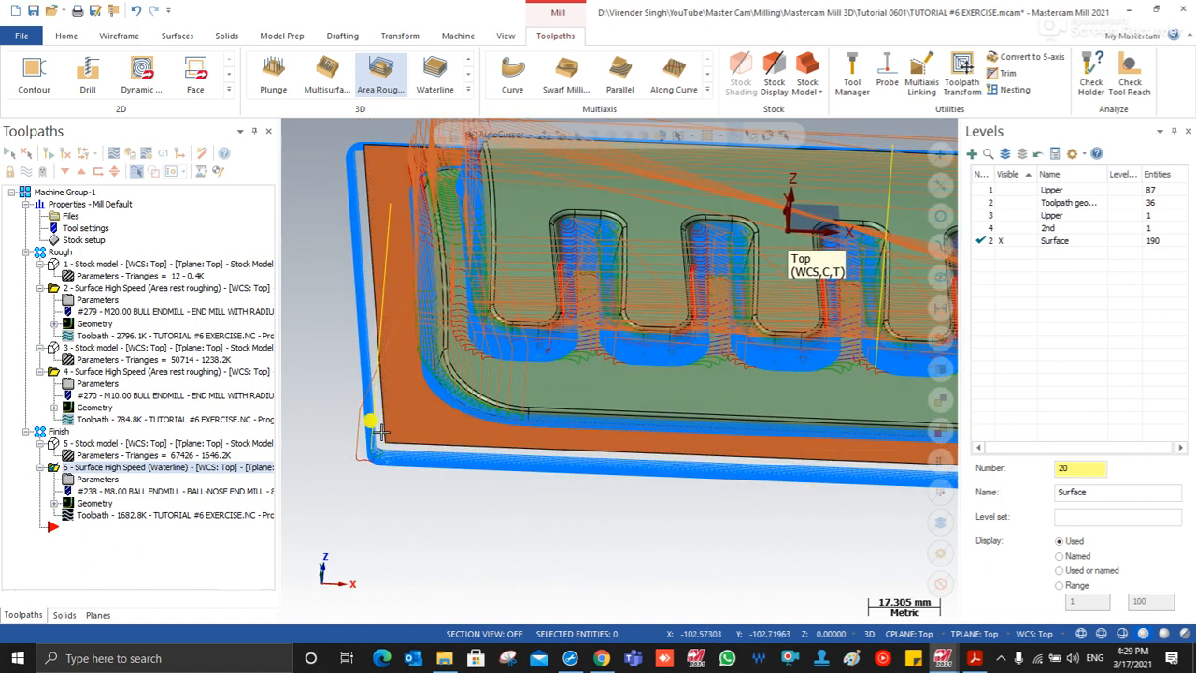
Step: Create a curve on one edge along the short outer side of the orange base surface
click(120, 39)
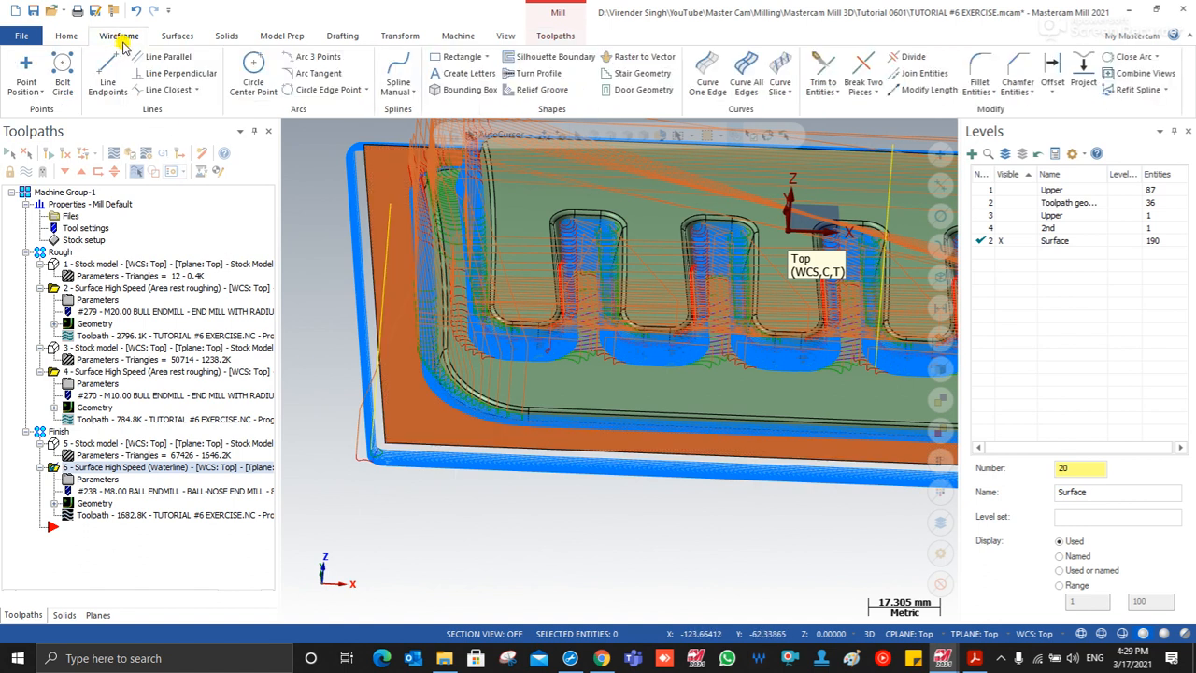
click(707, 75)
click(392, 416)
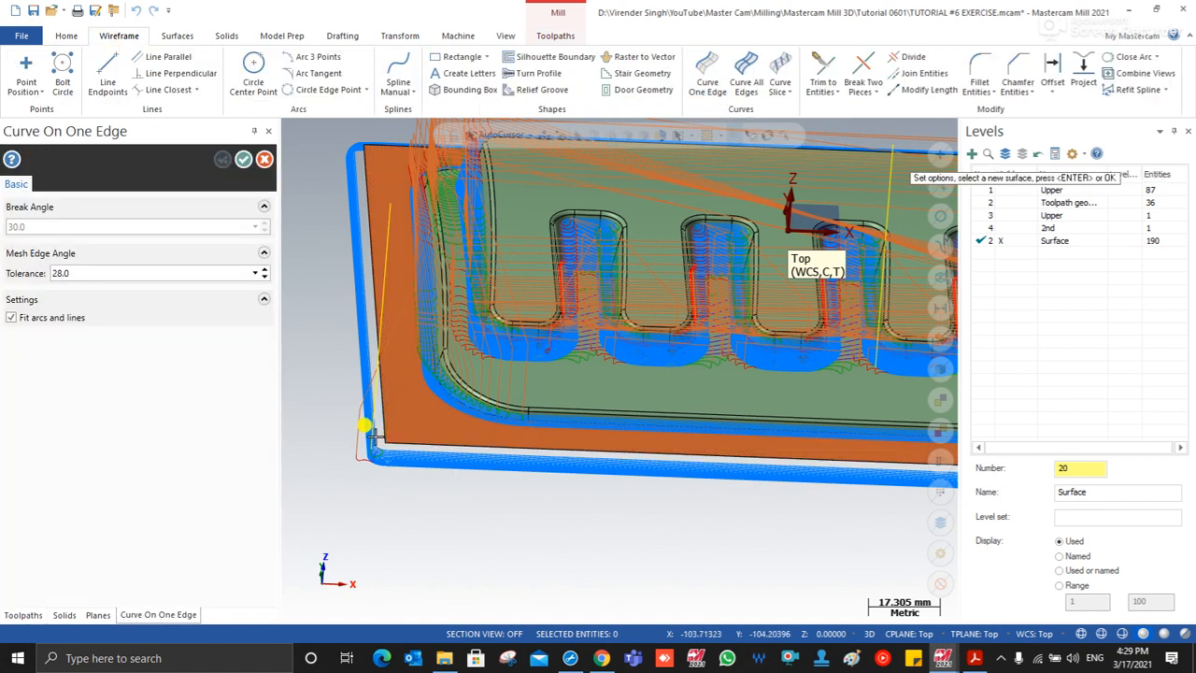
click(241, 161)
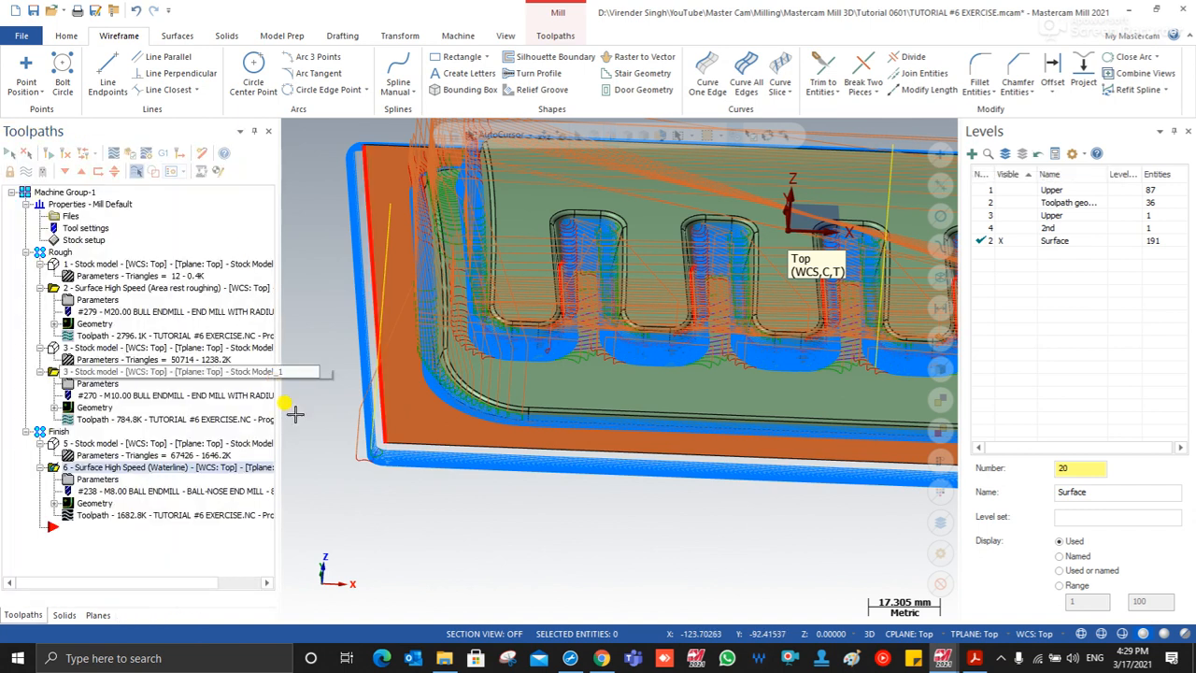
Step: Analyze the new edge line's properties to obtain the Z coordinate of the base surface
click(371, 431)
right_click(377, 435)
click(430, 416)
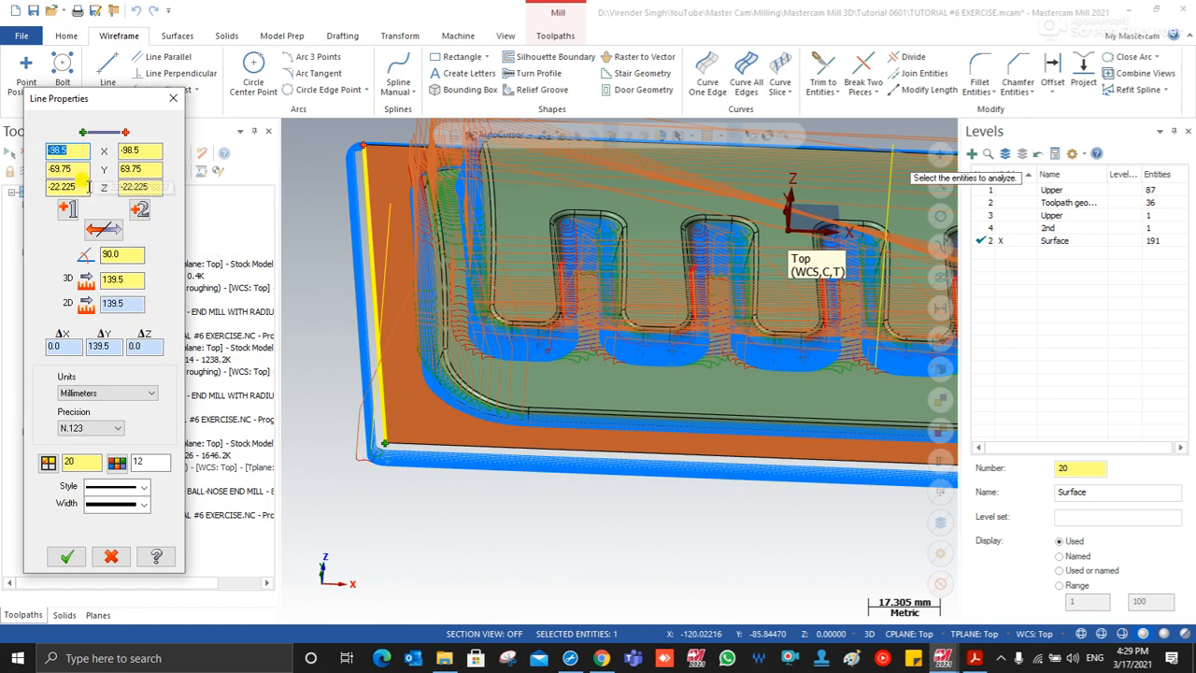
drag(83, 187, 2, 201)
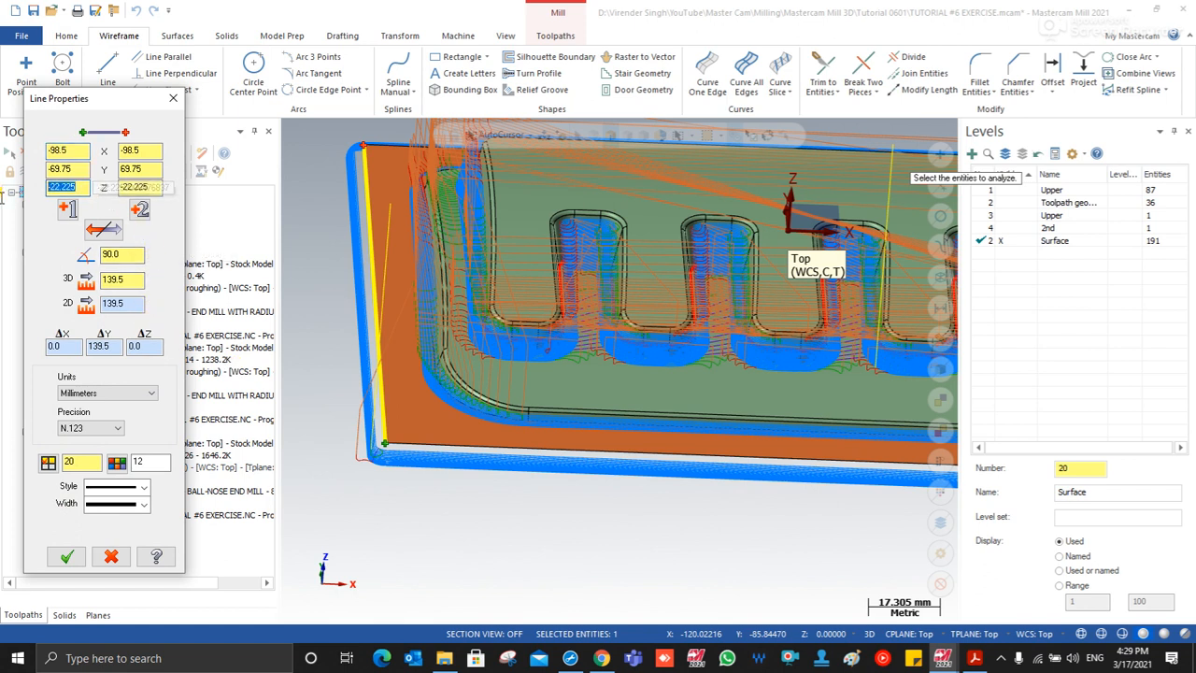
click(173, 98)
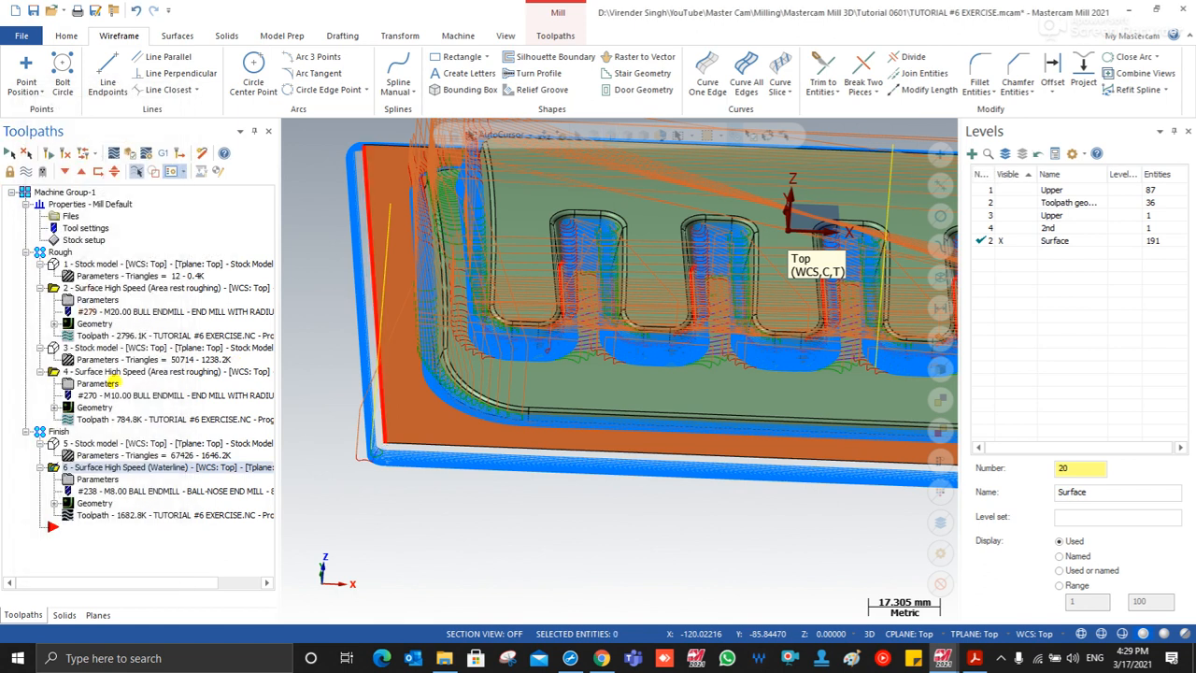
Step: Enable a maximum depth of -22.225 in the waterline operation's steep/shallow settings and regenerate its toolpath
click(84, 479)
click(297, 233)
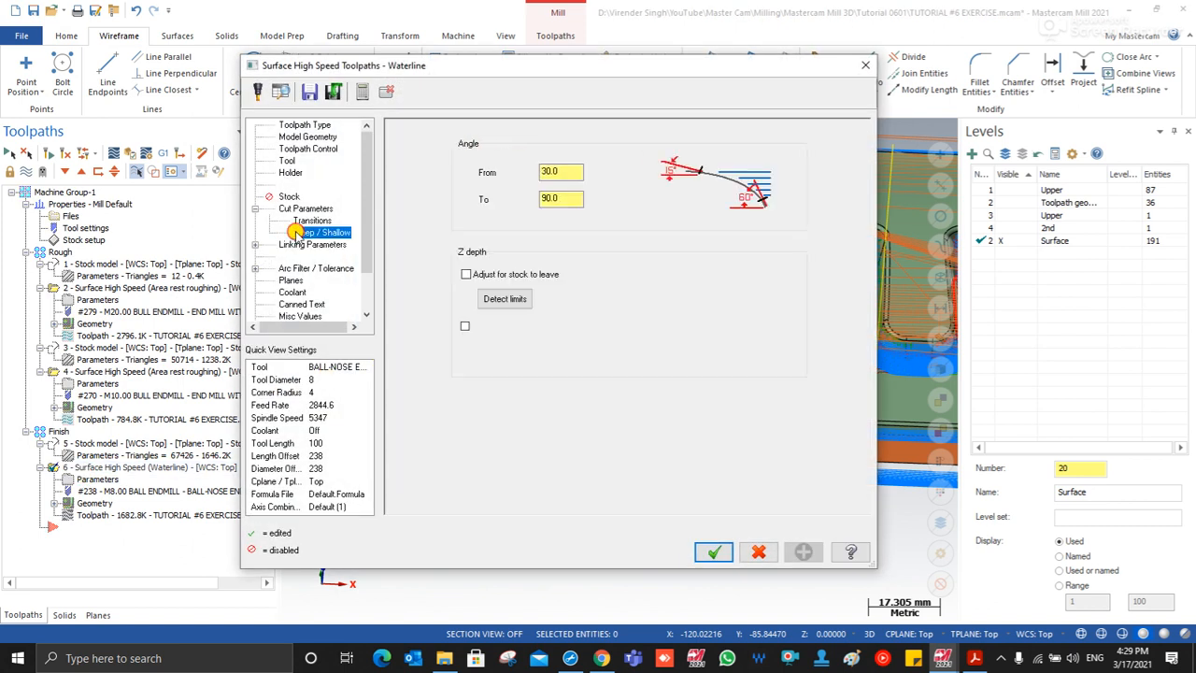
click(465, 357)
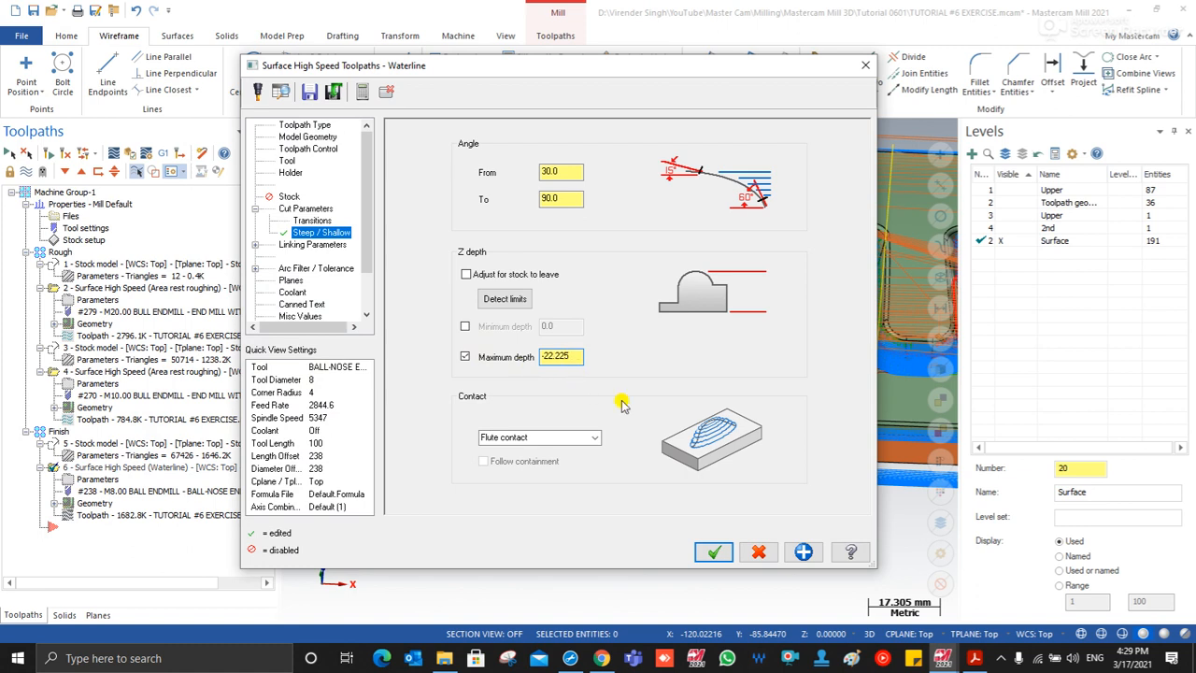
click(713, 552)
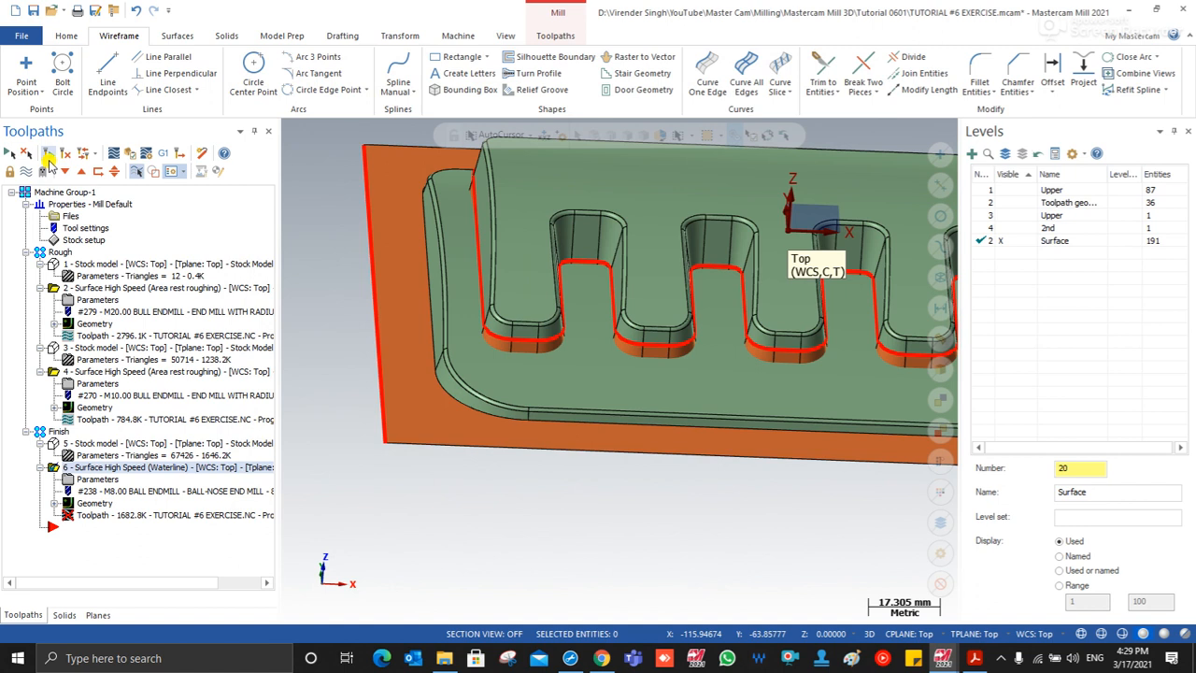
click(49, 159)
scroll(520, 459, down, 3)
scroll(470, 451, up, 1)
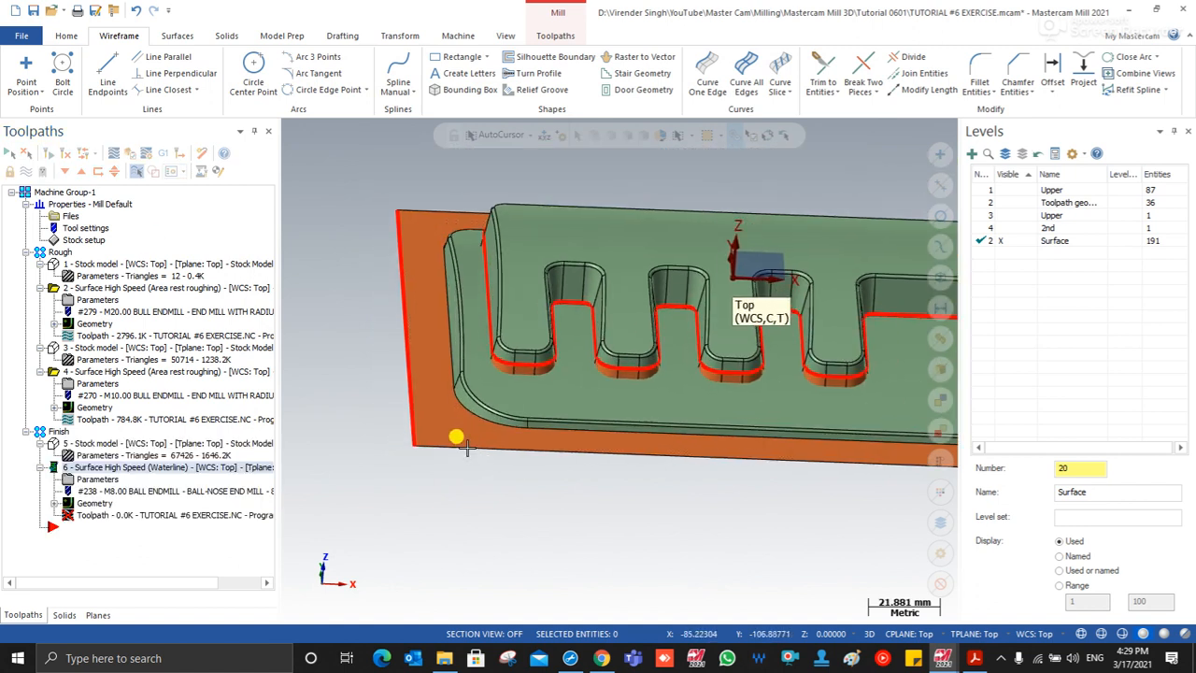
scroll(465, 449, down, 1)
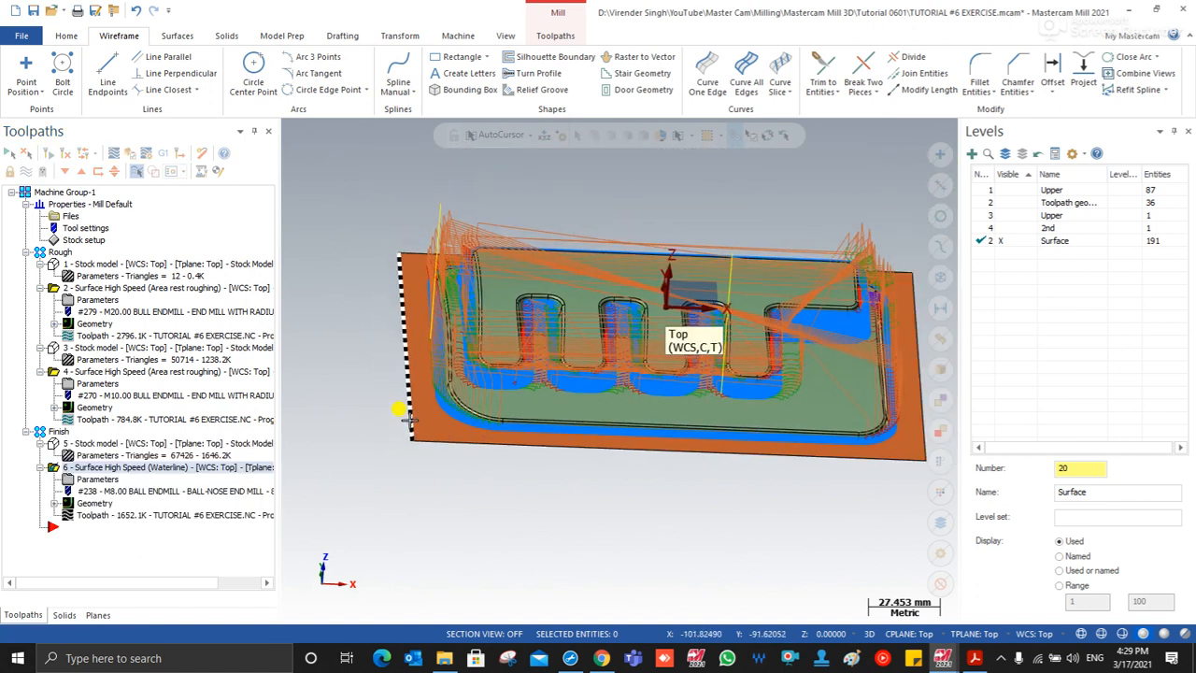
Step: Duplicate the waterline operation within the Finish group
middle_drag(409, 419, 430, 406)
scroll(462, 365, up, 2)
middle_drag(491, 369, 411, 373)
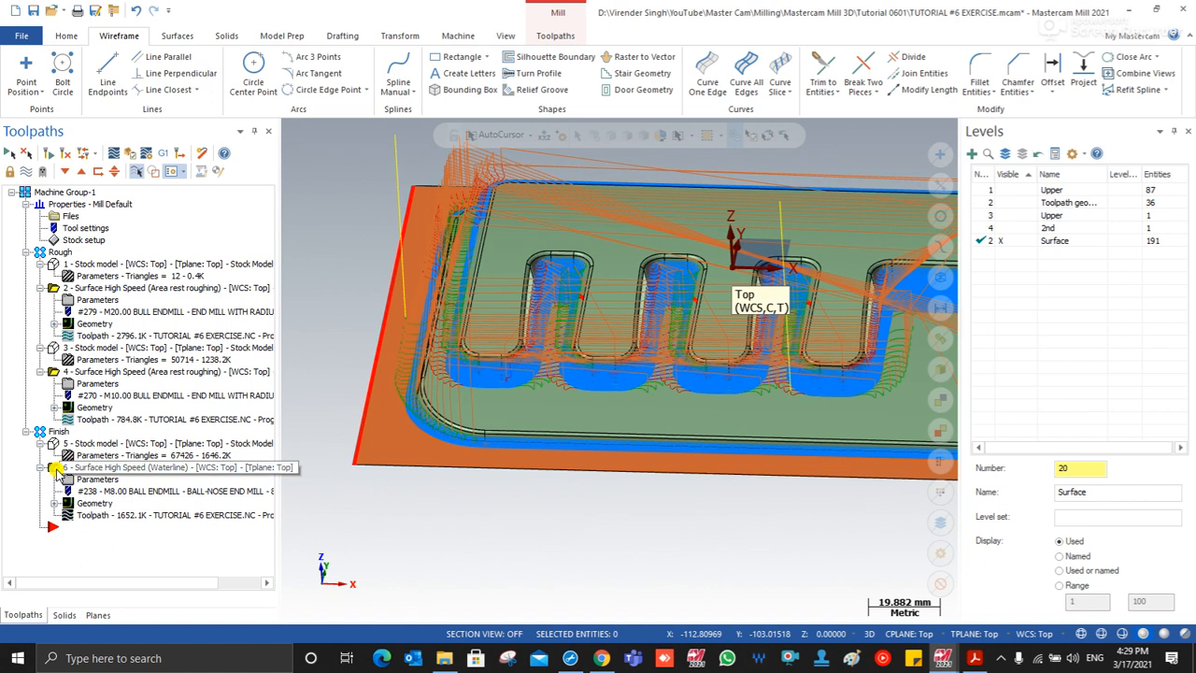
key(ctrl+v)
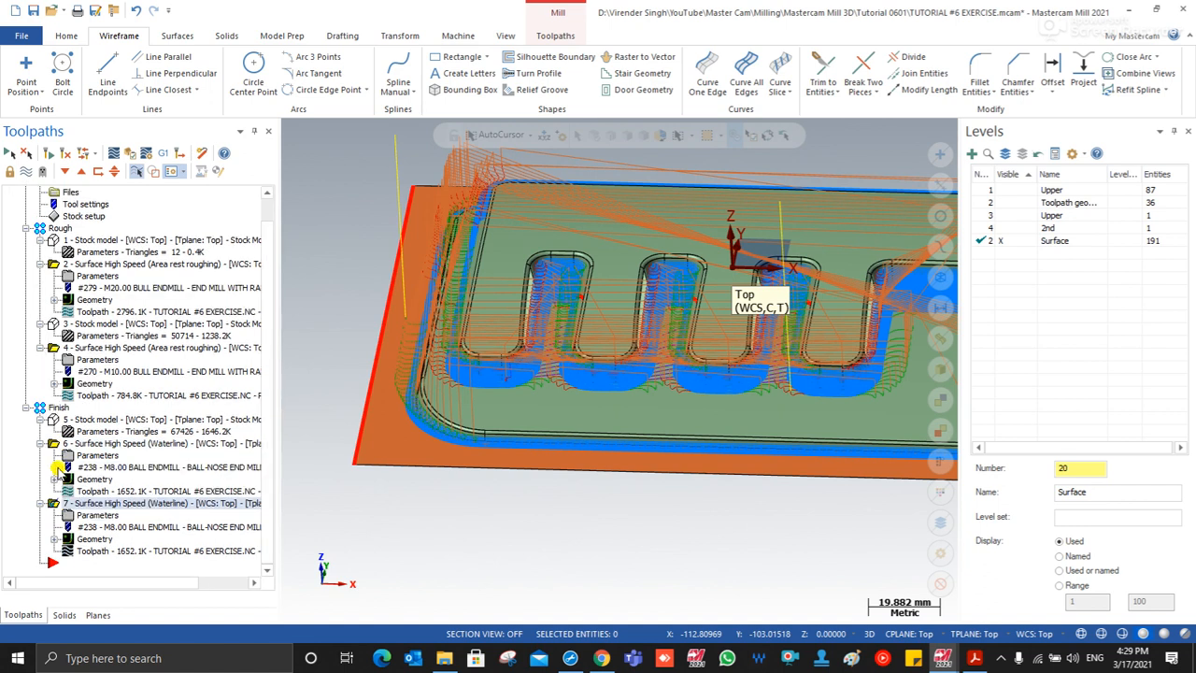
Step: Change the duplicated waterline operation in the Finish group to a Raster finishing toolpath
scroll(346, 458, down, 4)
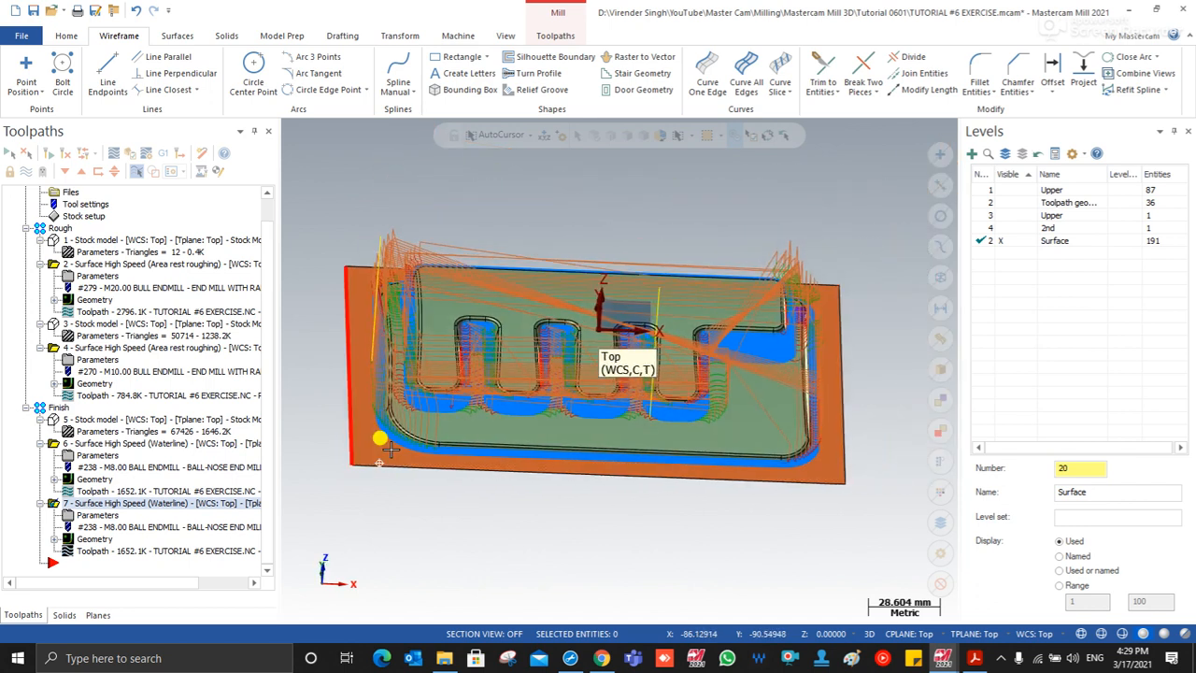
scroll(449, 346, up, 3)
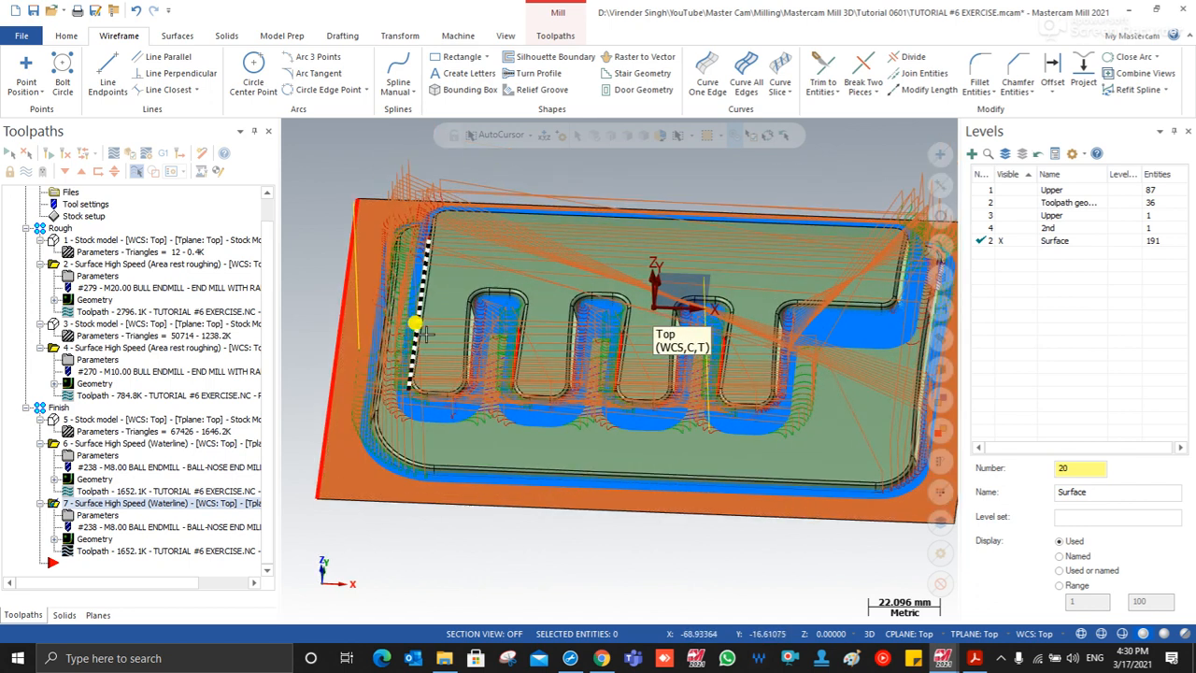
middle_drag(416, 323, 492, 248)
scroll(594, 278, down, 2)
scroll(594, 278, up, 1)
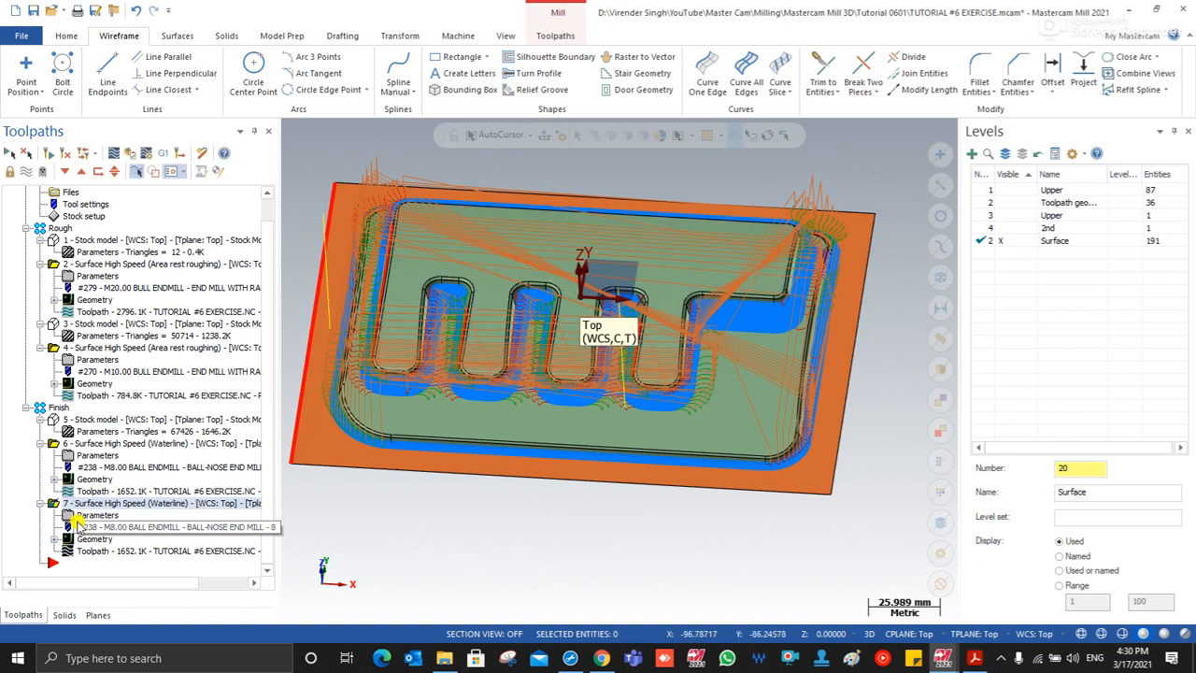
click(73, 517)
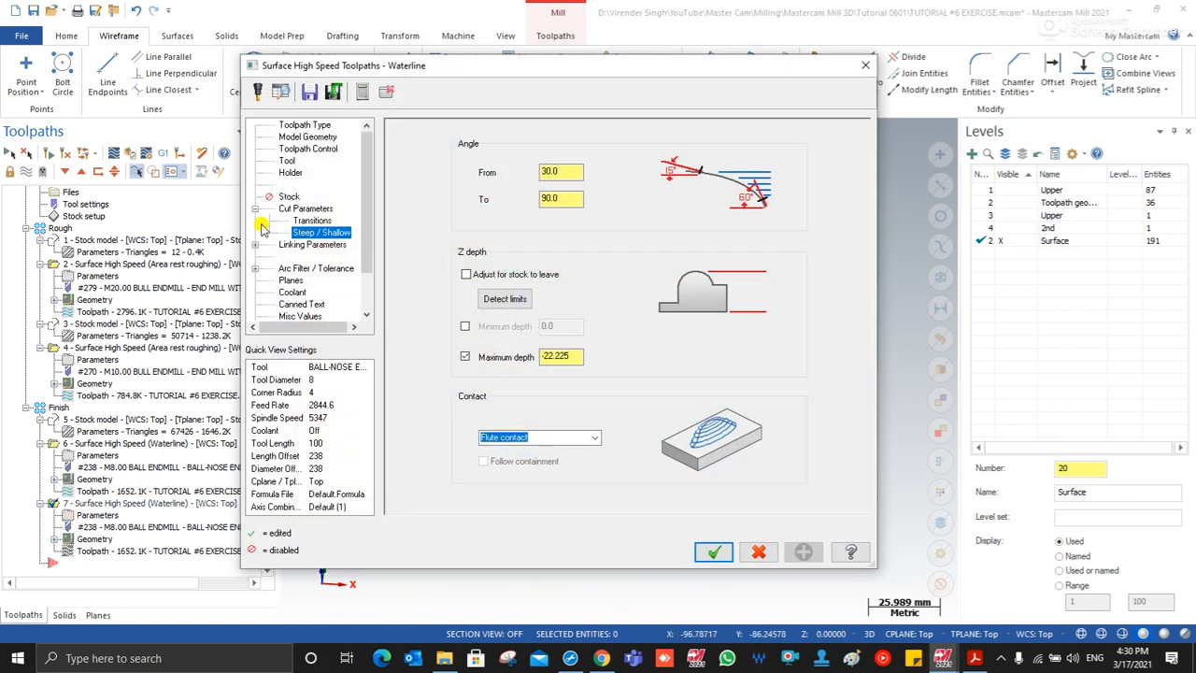
click(315, 125)
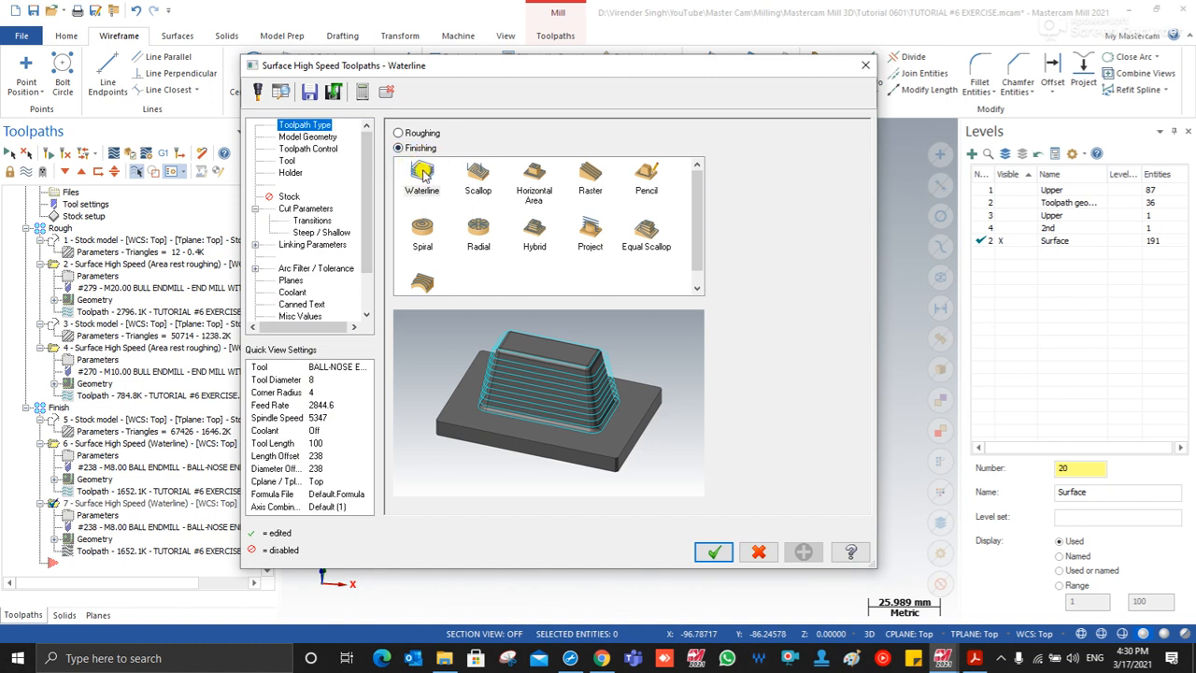
click(587, 173)
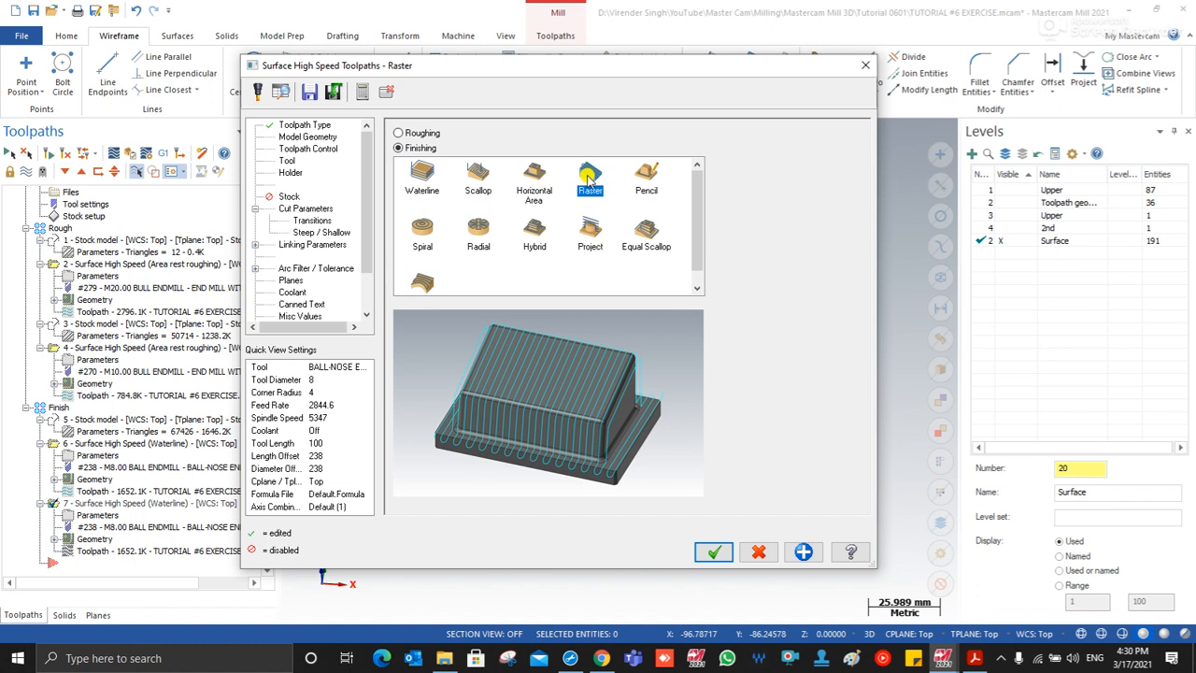
Step: Set the raster cut parameters to a 0.2 stepover, automatic machining angle and keep tool down within 100% of tool diameter
click(303, 138)
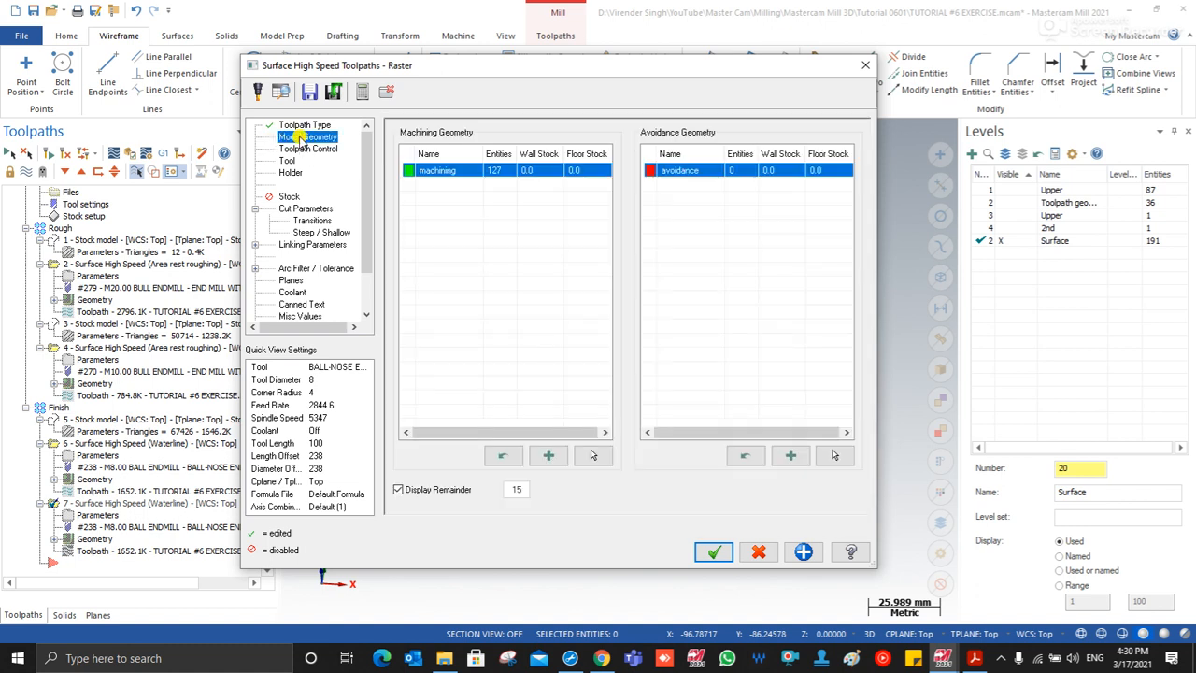
click(294, 150)
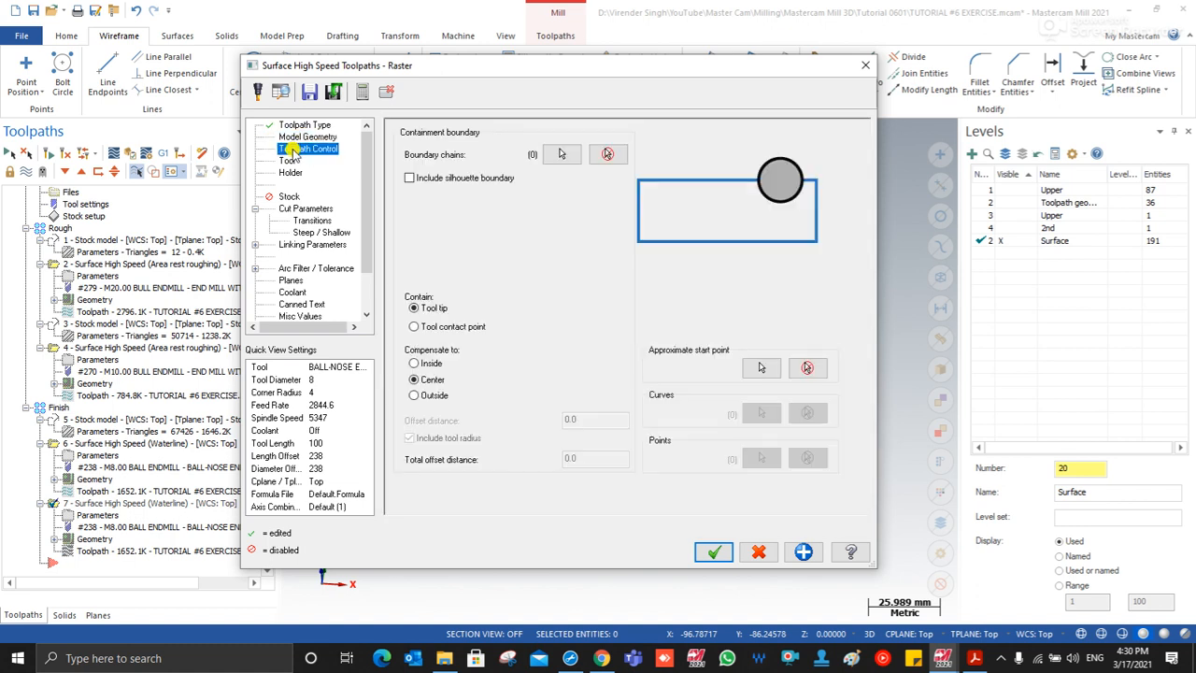
click(286, 161)
click(289, 173)
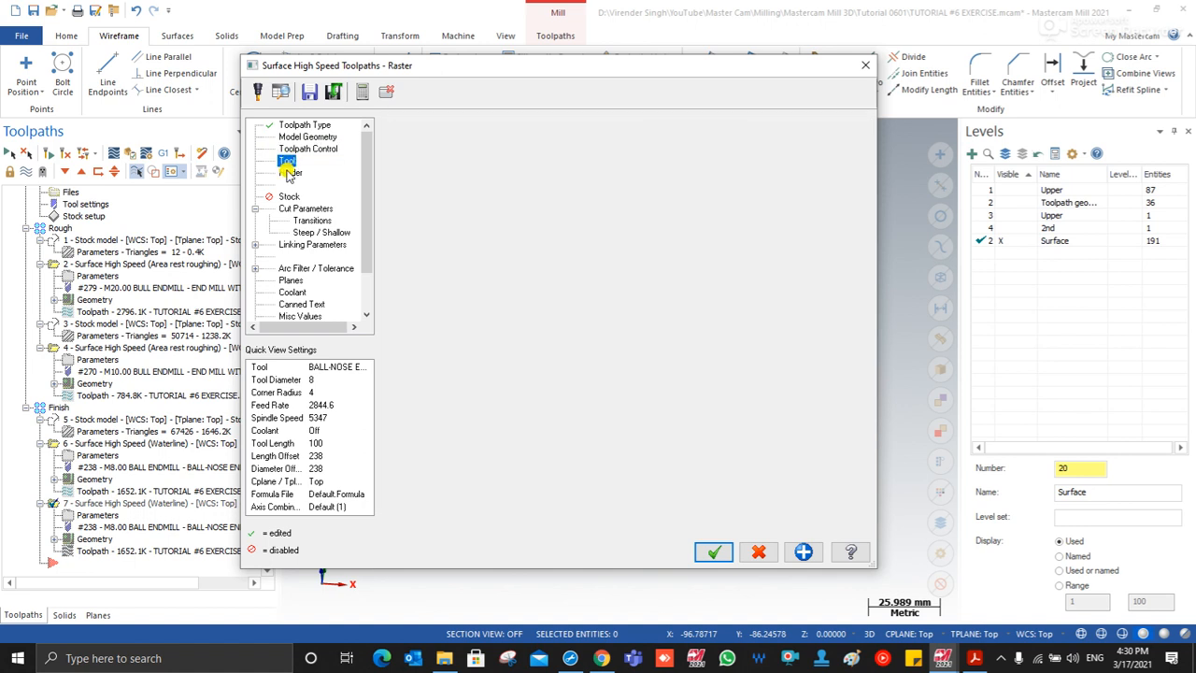
click(287, 197)
click(292, 208)
drag(566, 241, 467, 249)
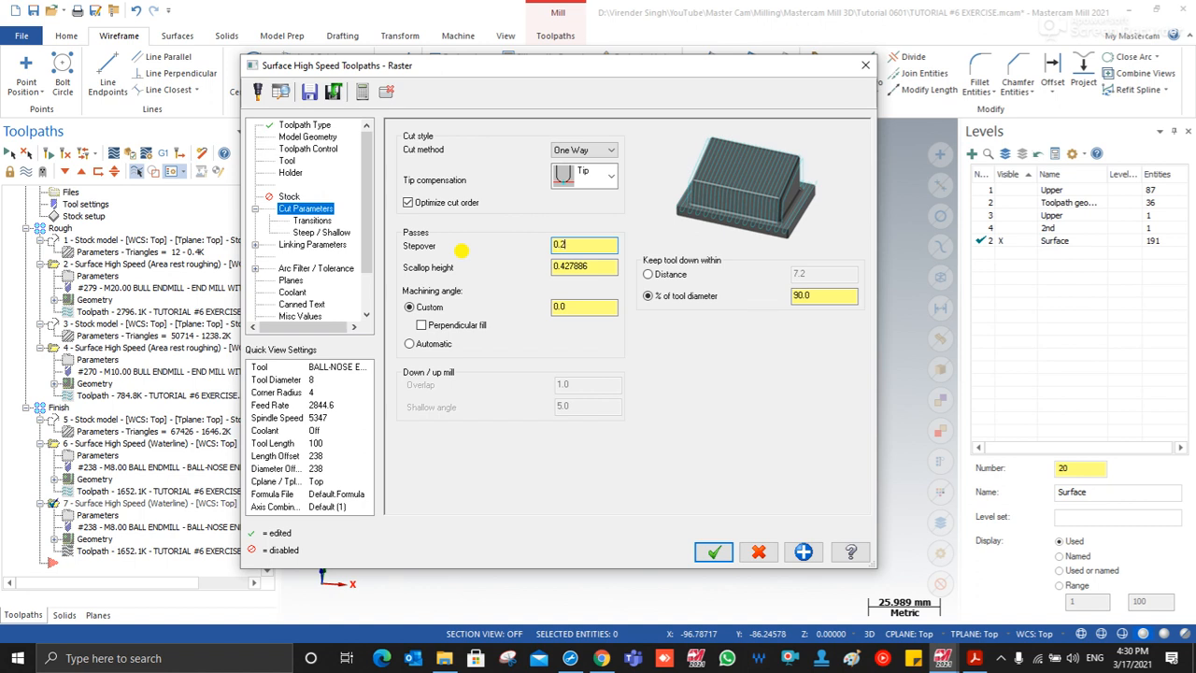
click(426, 343)
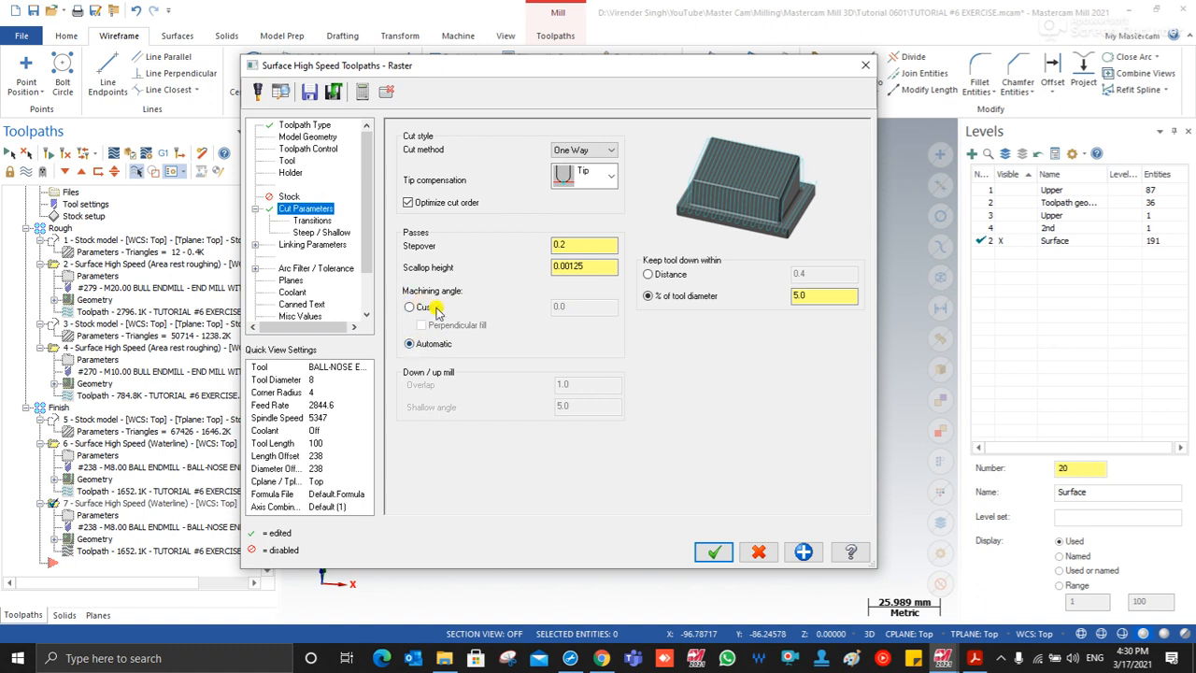
double_click(807, 296)
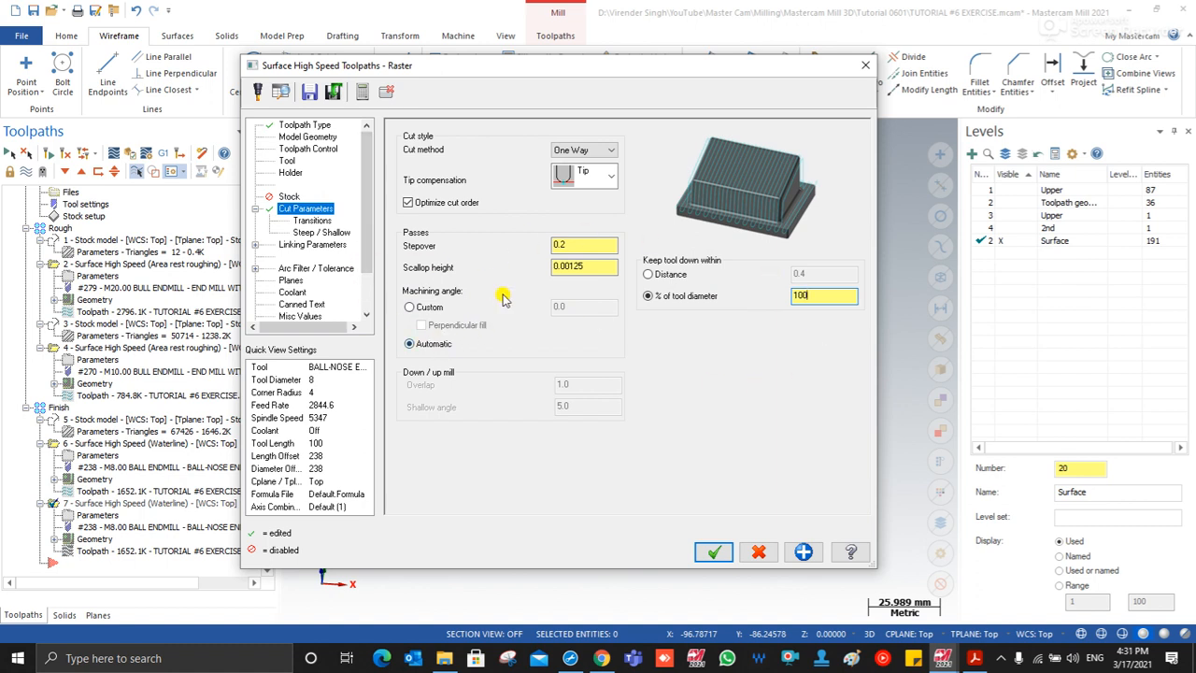
Step: Set the raster operation's steep/shallow angle range from 0.0 to 32.0
click(302, 220)
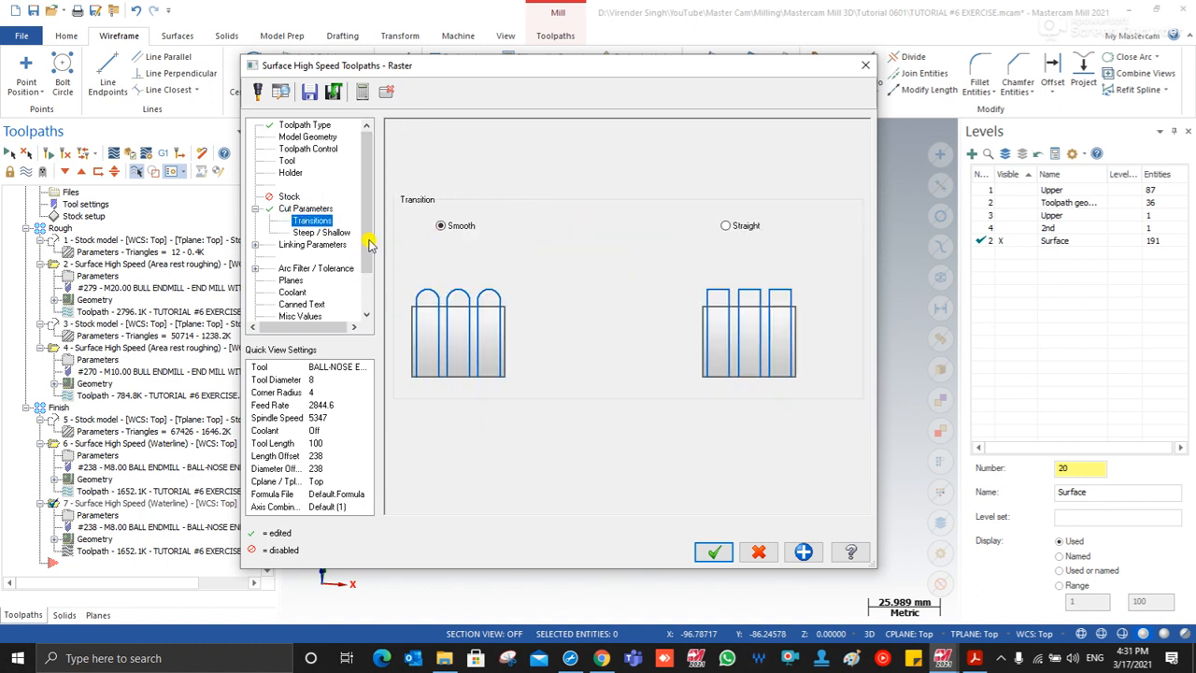
click(322, 232)
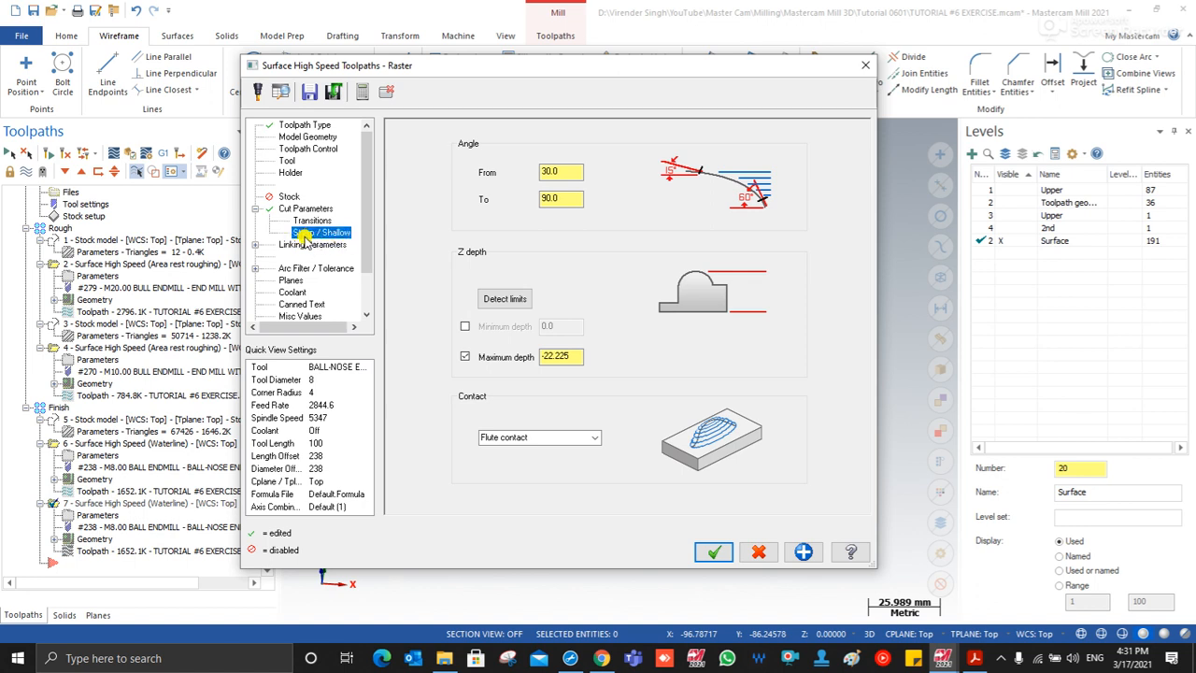
click(566, 172)
drag(579, 169, 437, 178)
text(.0)
click(566, 200)
click(564, 169)
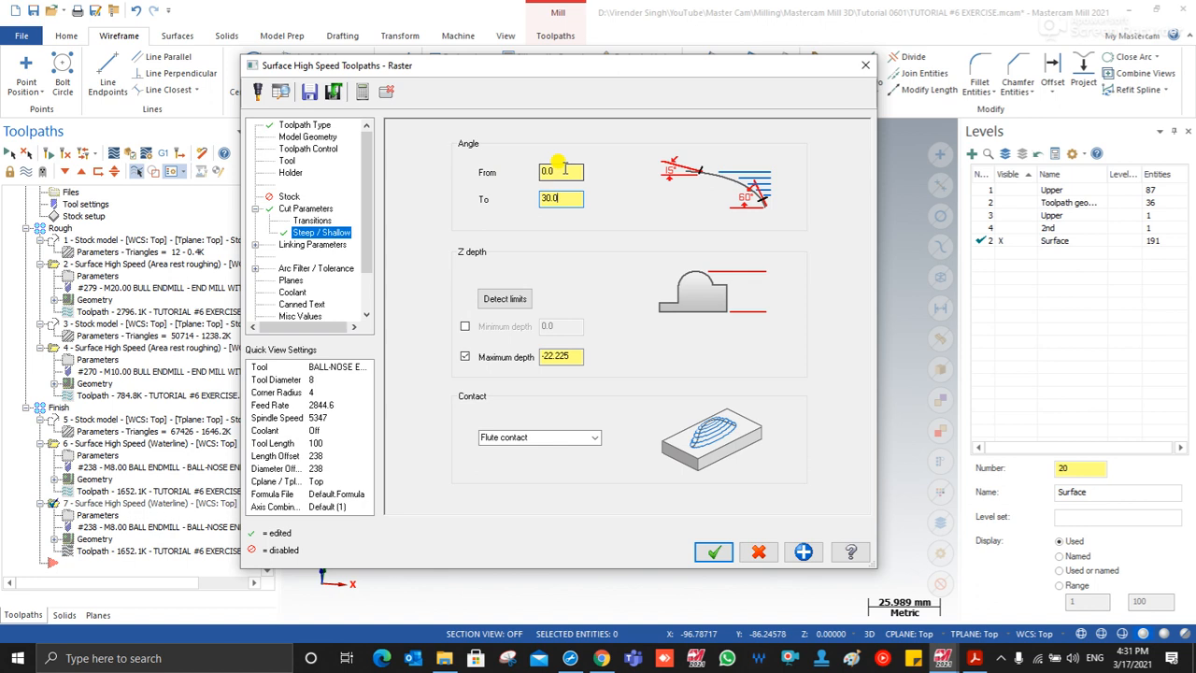
drag(571, 198, 468, 199)
click(574, 170)
drag(562, 198, 523, 208)
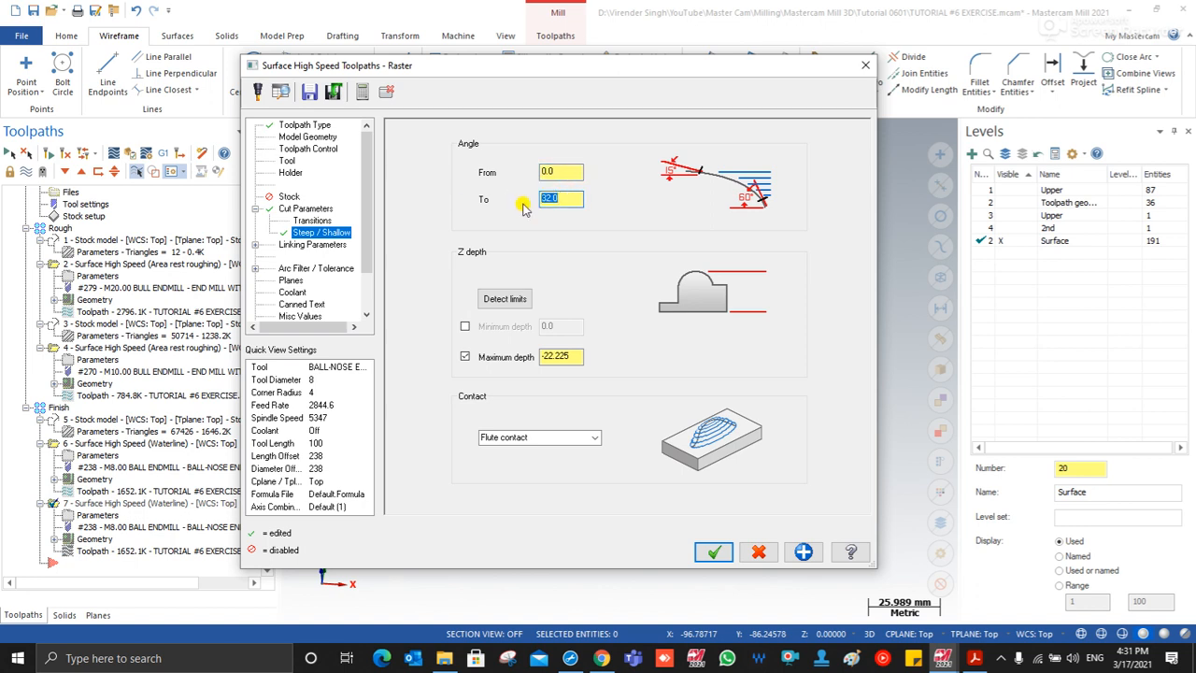
double_click(567, 200)
drag(567, 200, 520, 215)
click(561, 171)
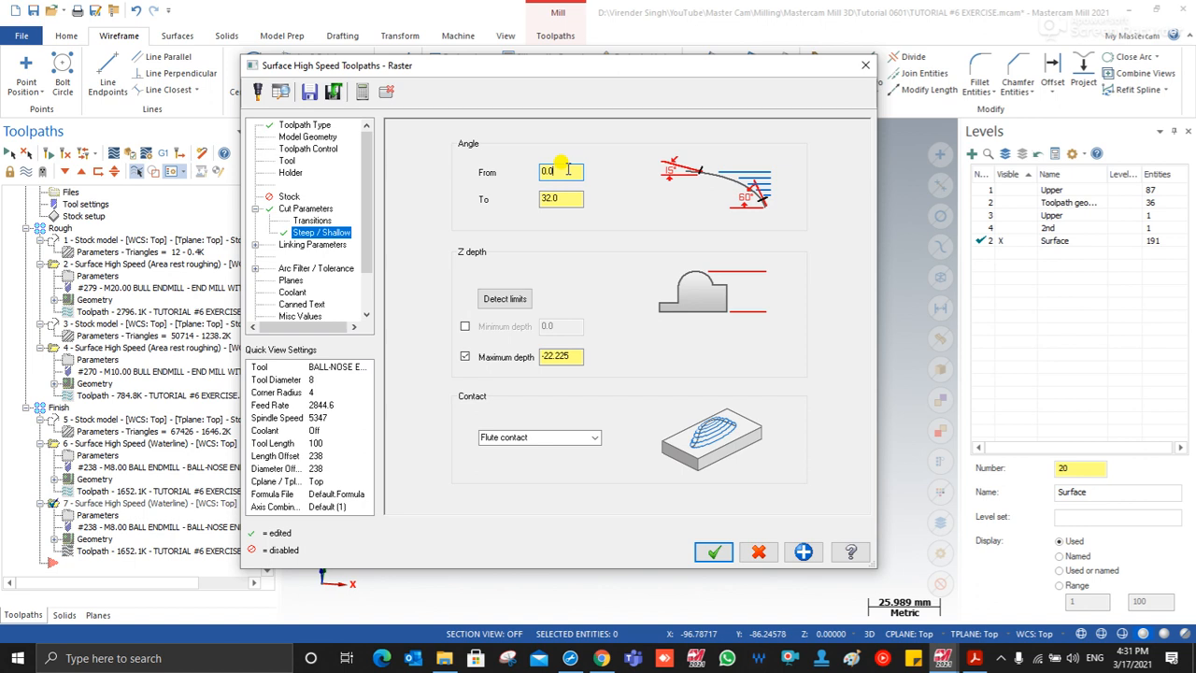
Step: Set the raster's starting steep/shallow angle to 0.01 and accept the operation's settings
drag(567, 170, 477, 187)
drag(568, 171, 479, 215)
drag(563, 171, 528, 176)
drag(568, 196, 505, 204)
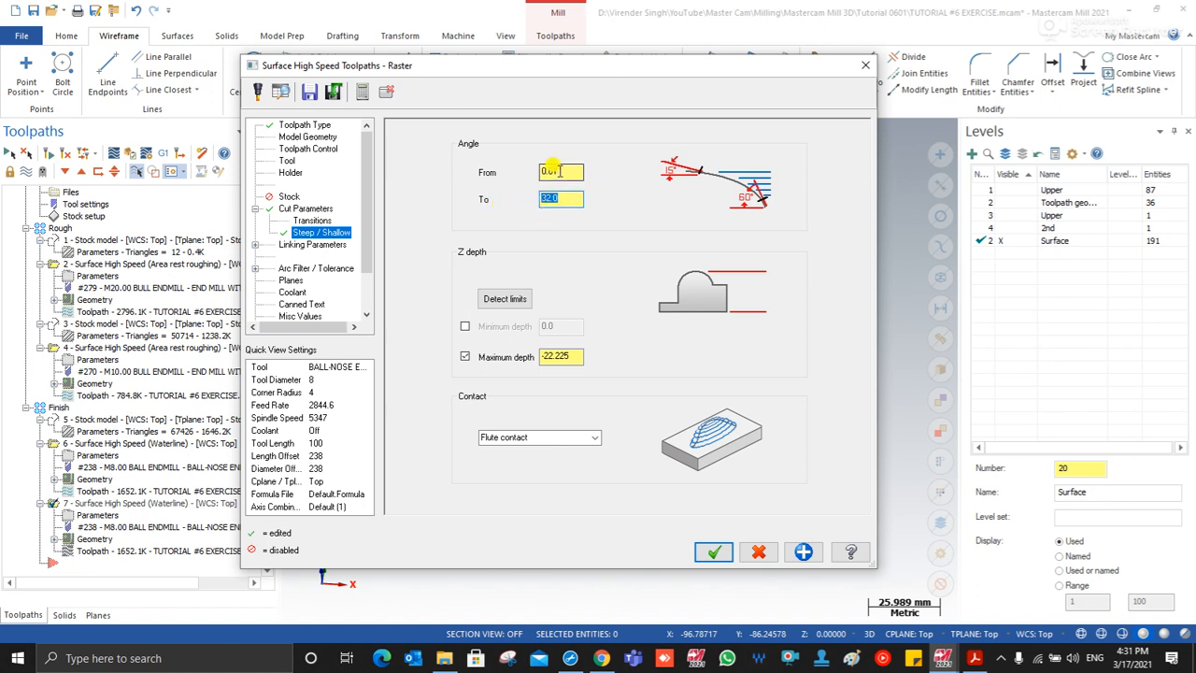
click(573, 197)
click(713, 551)
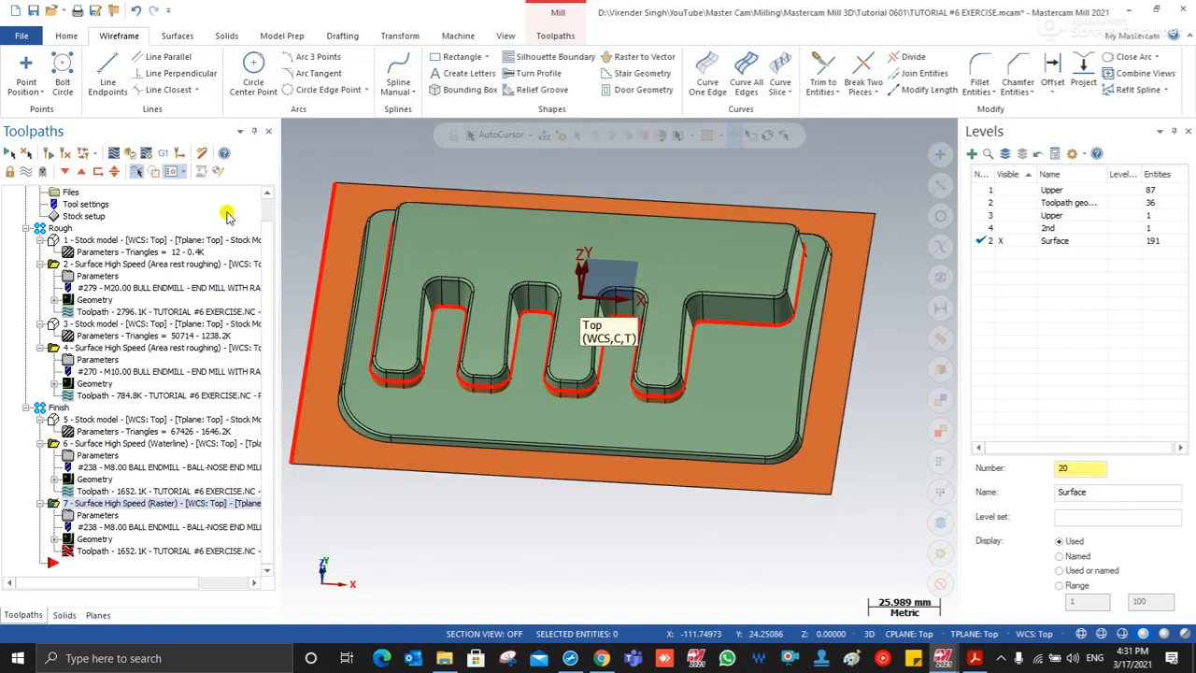
Step: Regenerate the raster toolpath and examine it on the part
middle_drag(520, 254, 468, 319)
scroll(429, 288, up, 2)
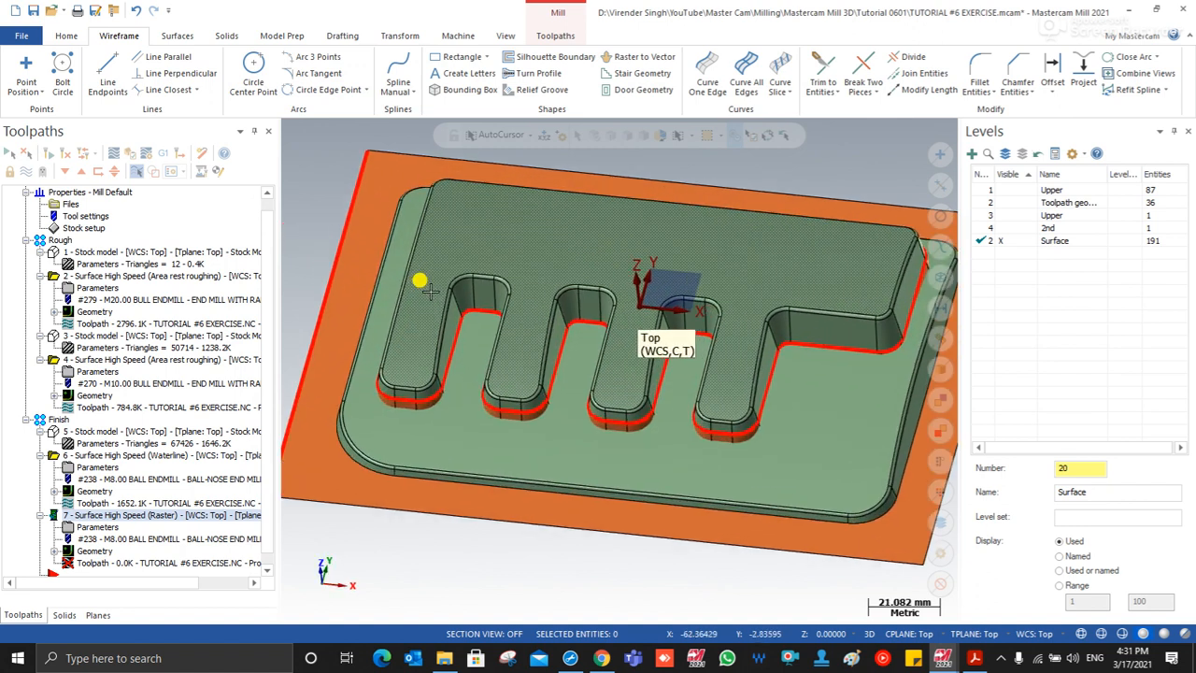
scroll(415, 280, down, 2)
mouse_move(414, 275)
middle_down()
mouse_move(406, 259)
mouse_move(421, 234)
mouse_move(425, 262)
mouse_move(451, 281)
mouse_move(429, 273)
middle_up()
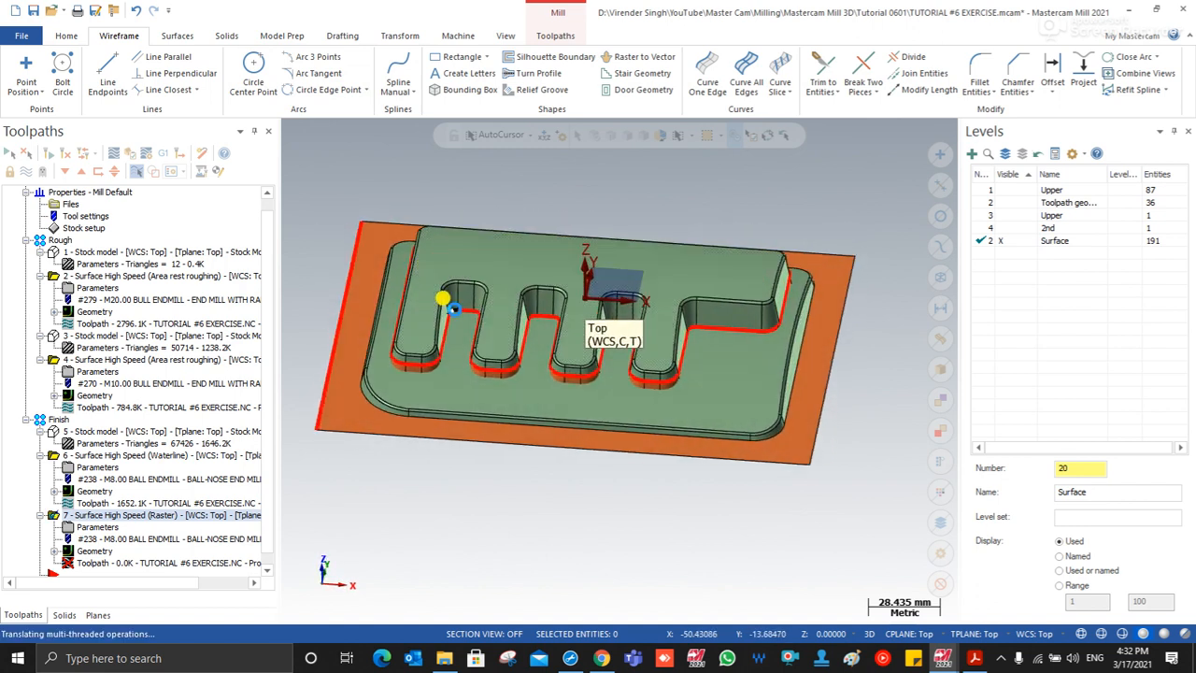
middle_drag(454, 309, 344, 353)
Step: Set the raster operation's cut method to Zigzag and regenerate its toolpath
click(93, 527)
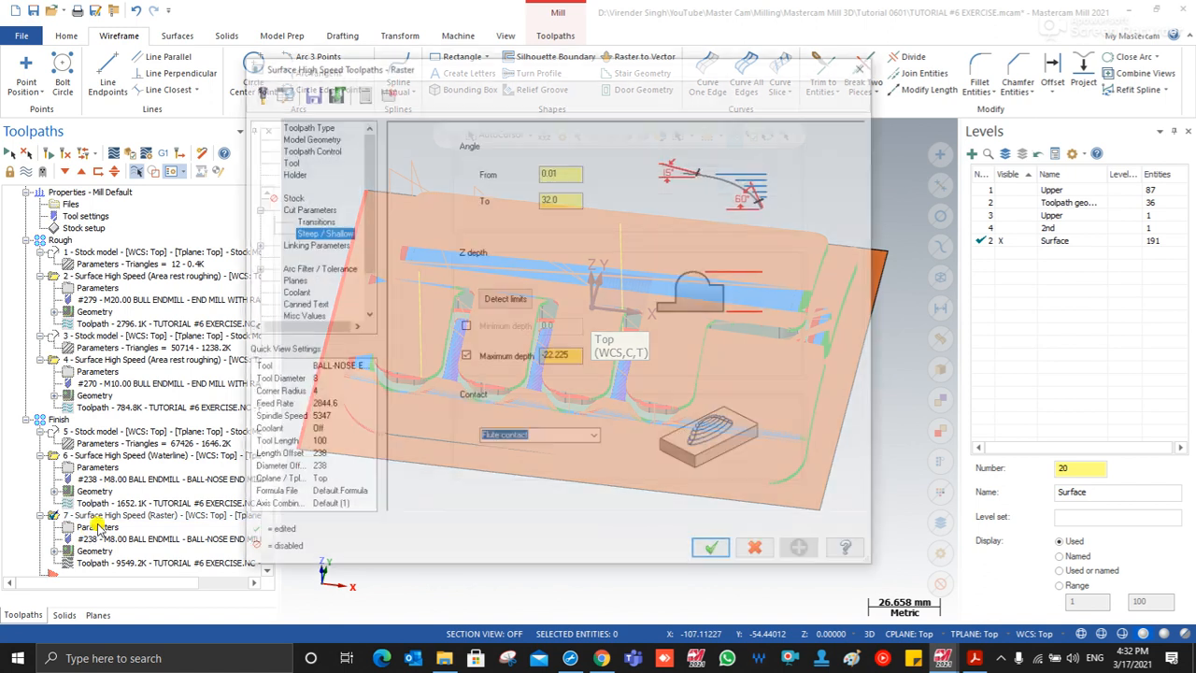
click(305, 209)
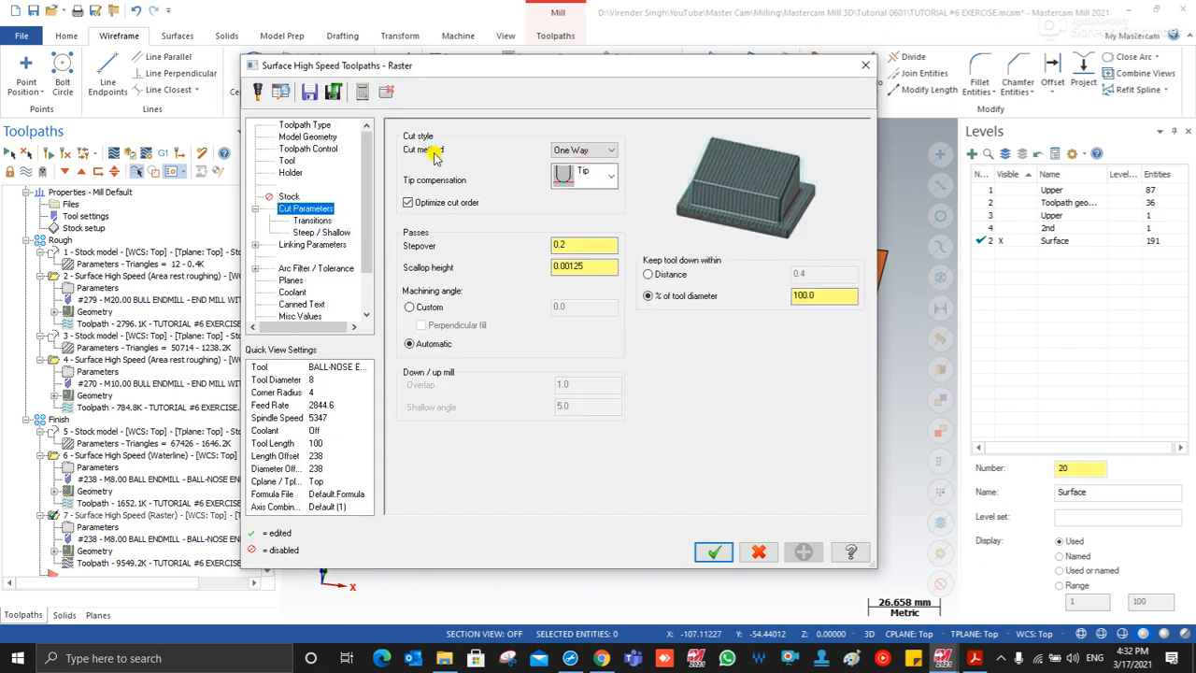
click(609, 151)
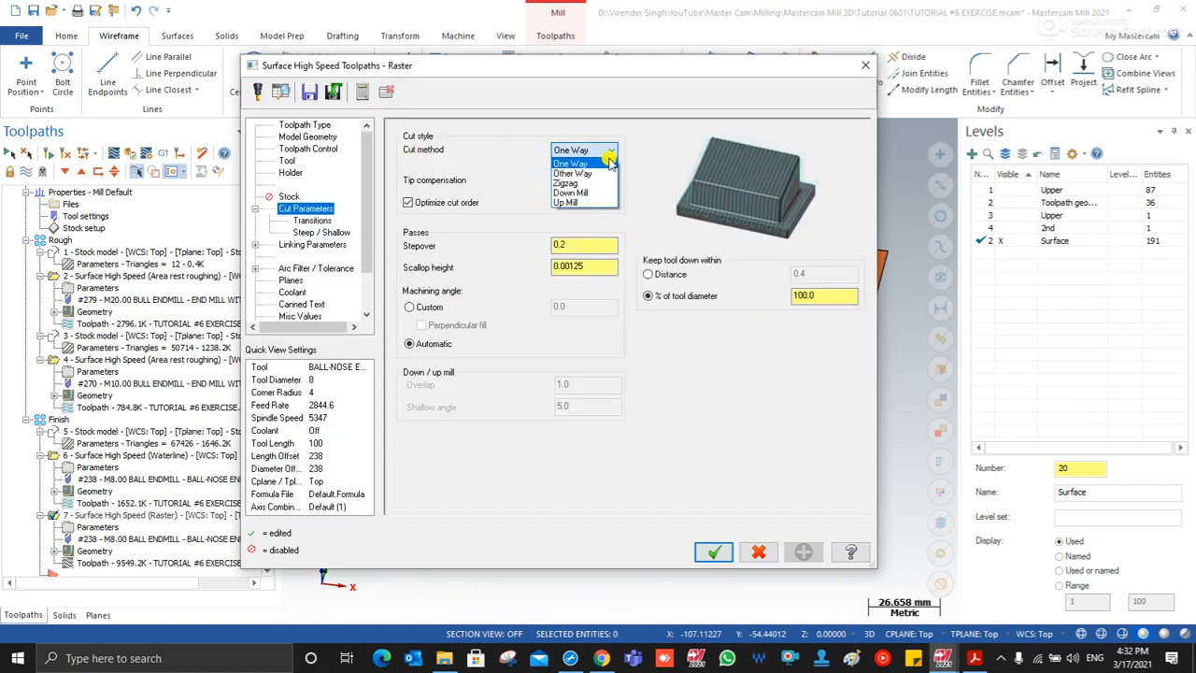
click(566, 183)
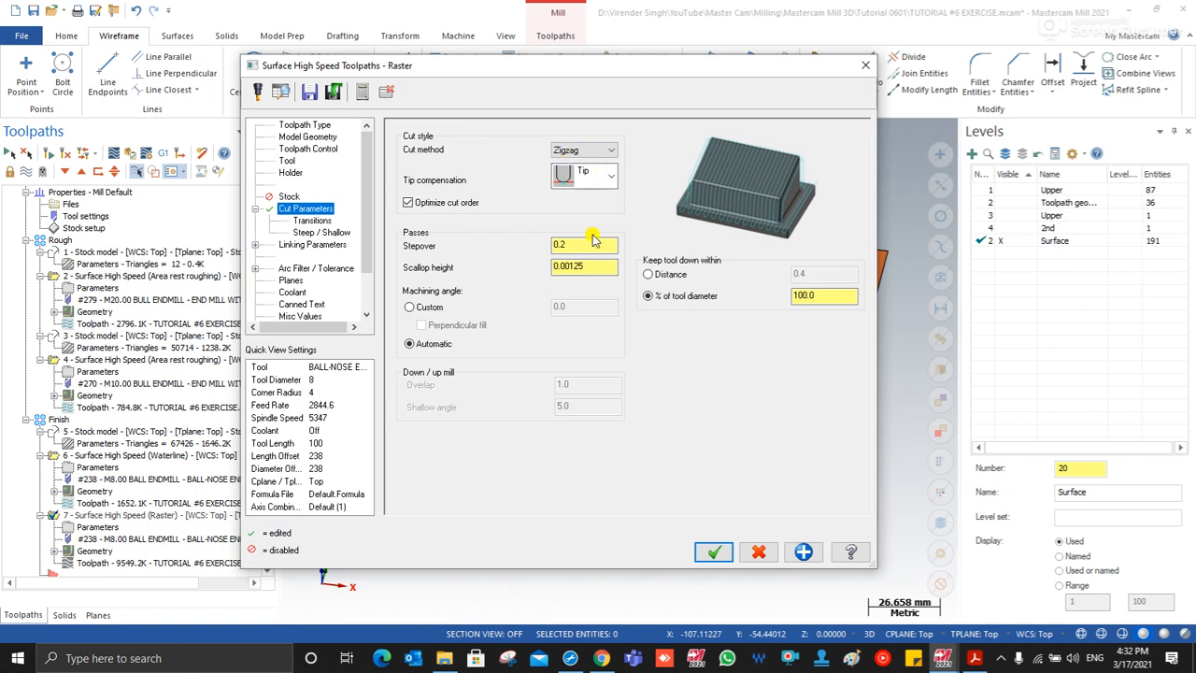
click(714, 552)
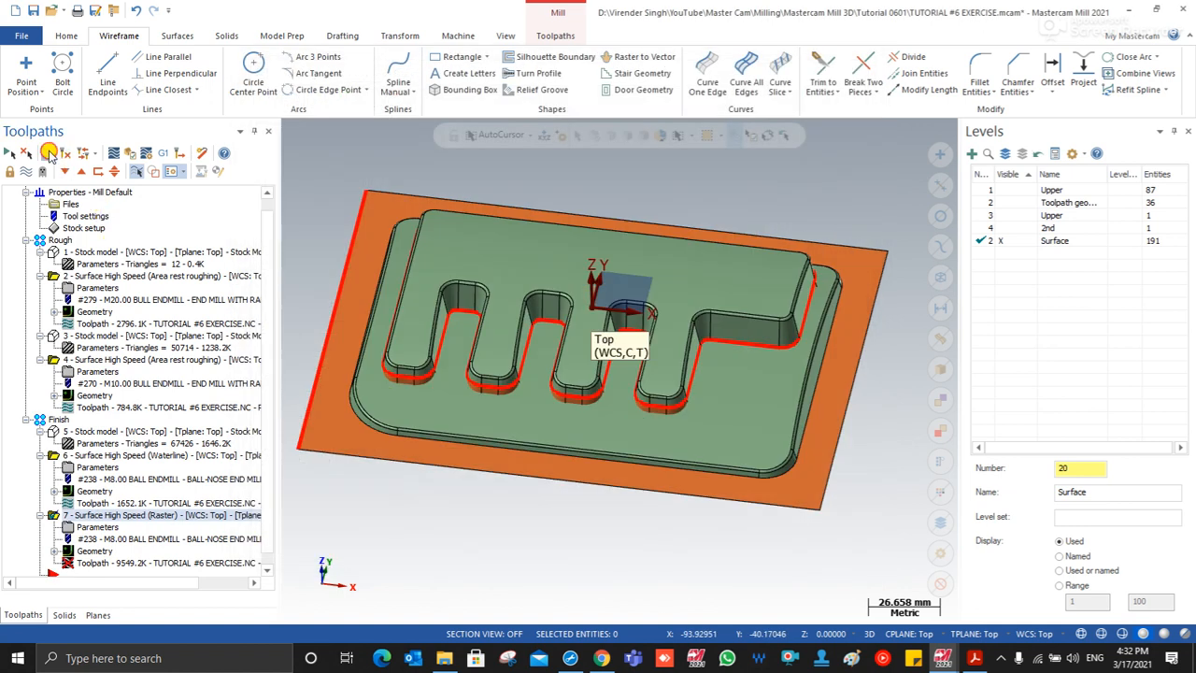
click(49, 153)
scroll(636, 314, down, 2)
scroll(496, 274, up, 2)
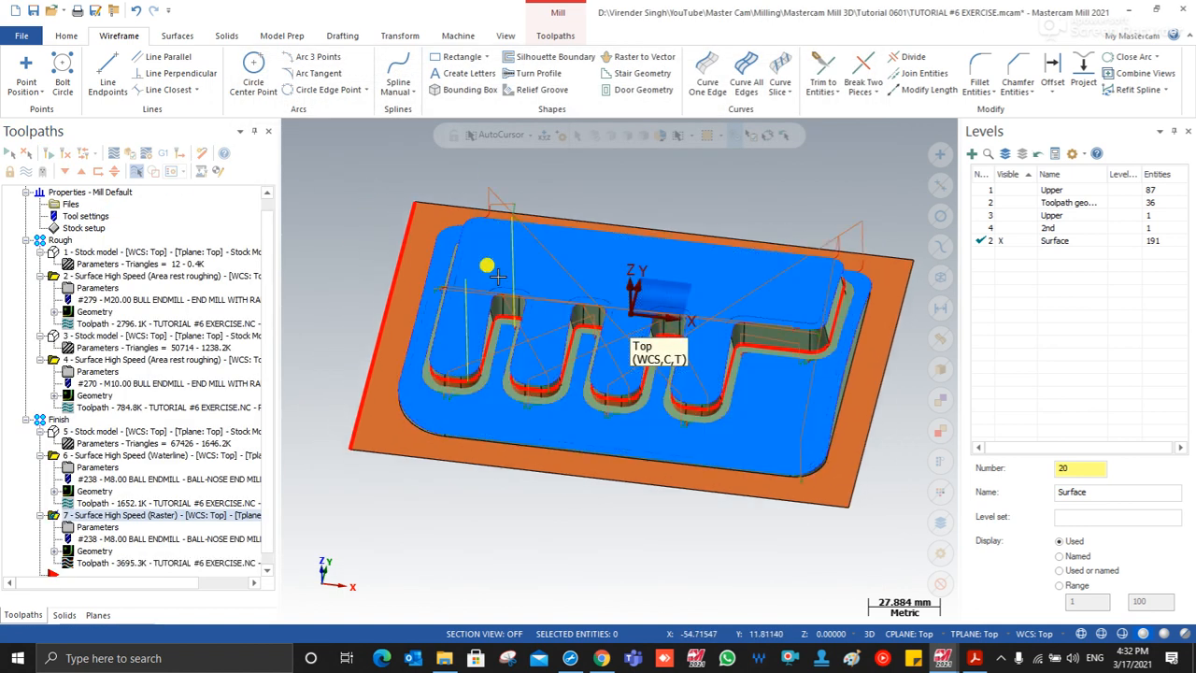
Step: Examine the raster toolpath on the part, including together with the waterline toolpath
middle_drag(496, 276, 447, 302)
scroll(459, 307, up, 4)
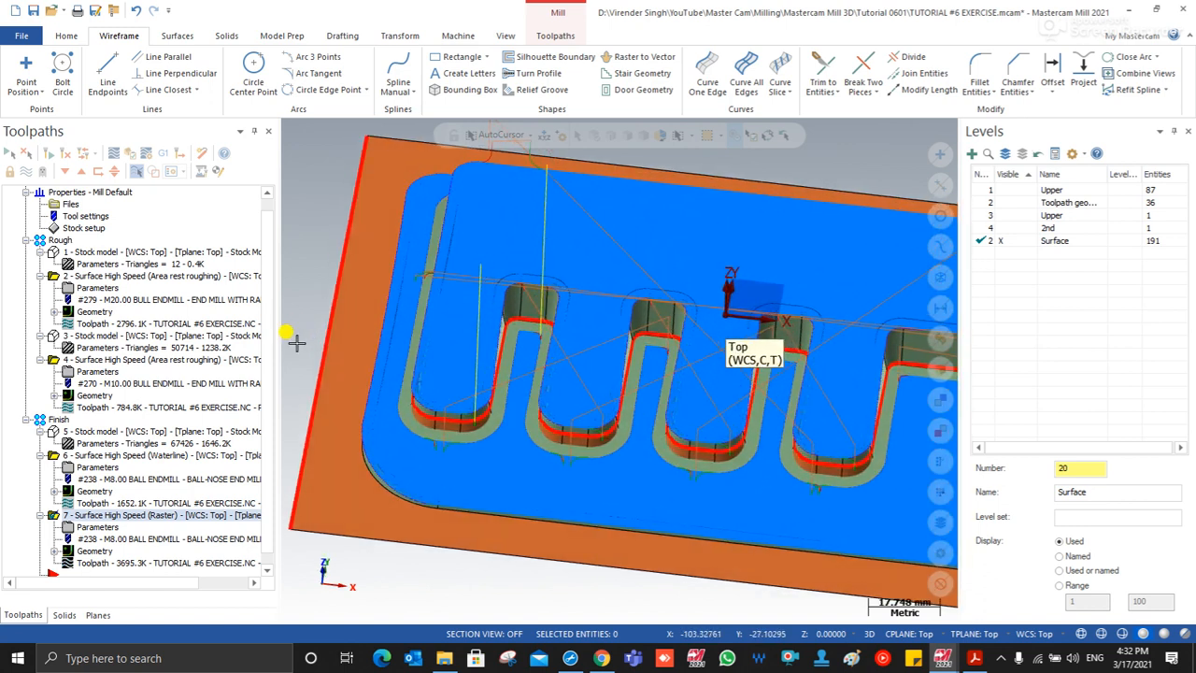
click(93, 455)
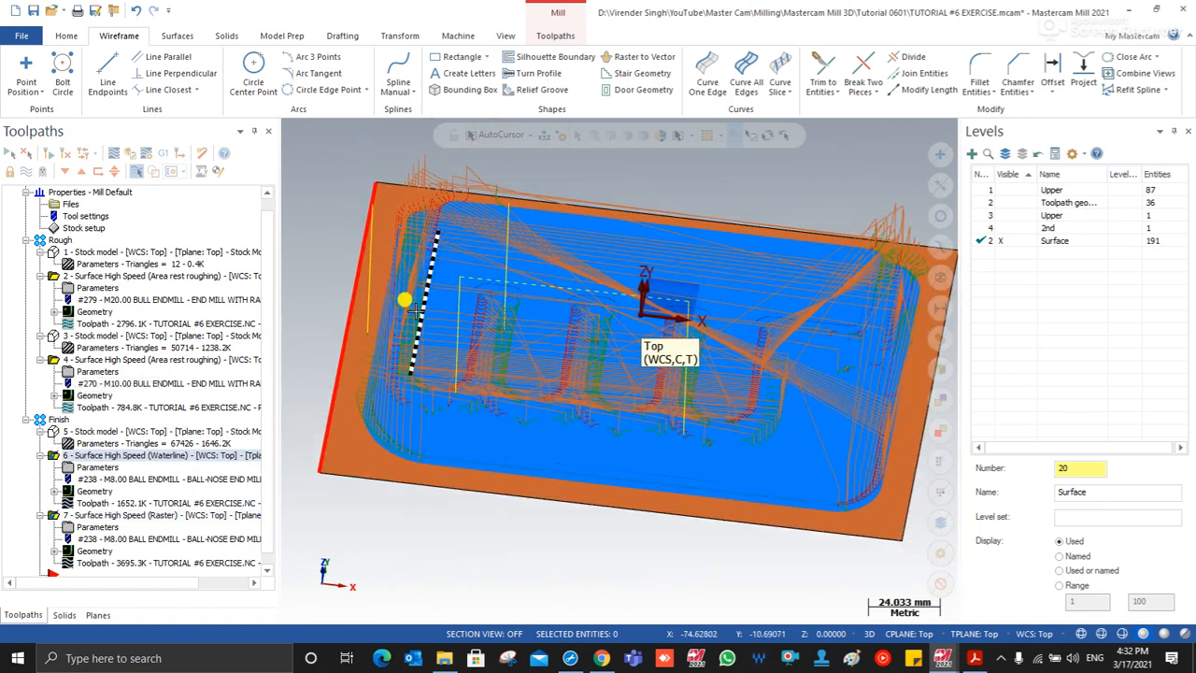
middle_drag(438, 329, 508, 377)
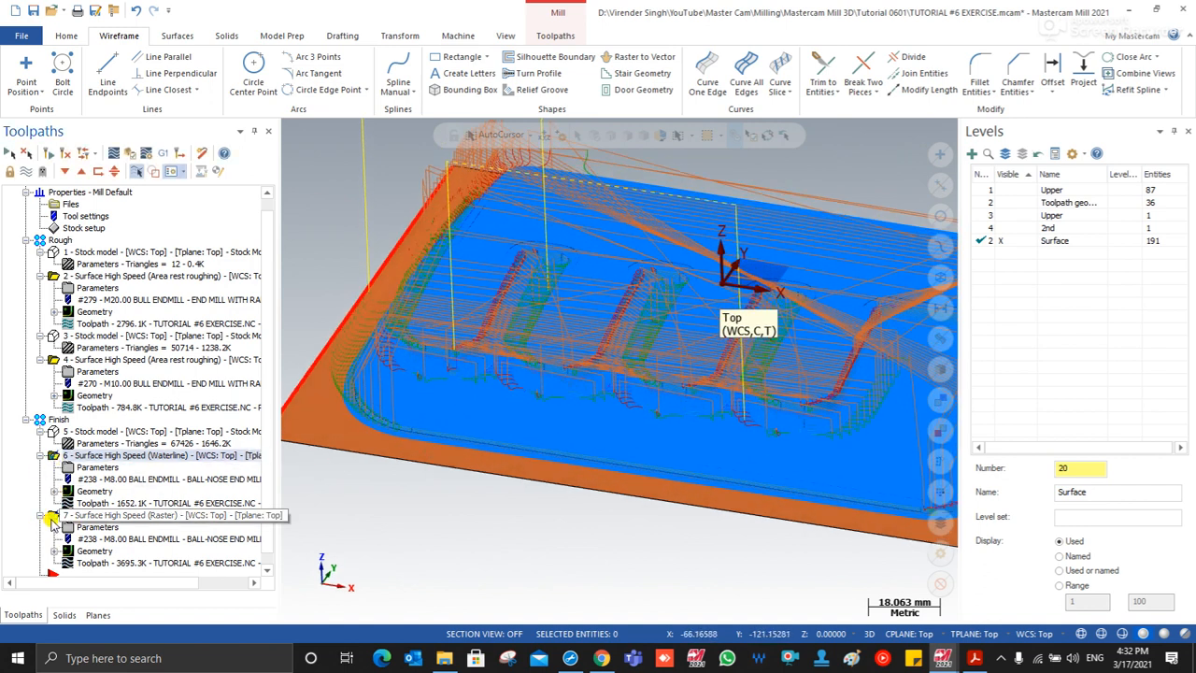
Step: Duplicate the raster operation within the Finish group
click(53, 517)
mouse_move(414, 414)
middle_down()
mouse_move(406, 462)
mouse_move(401, 408)
middle_up()
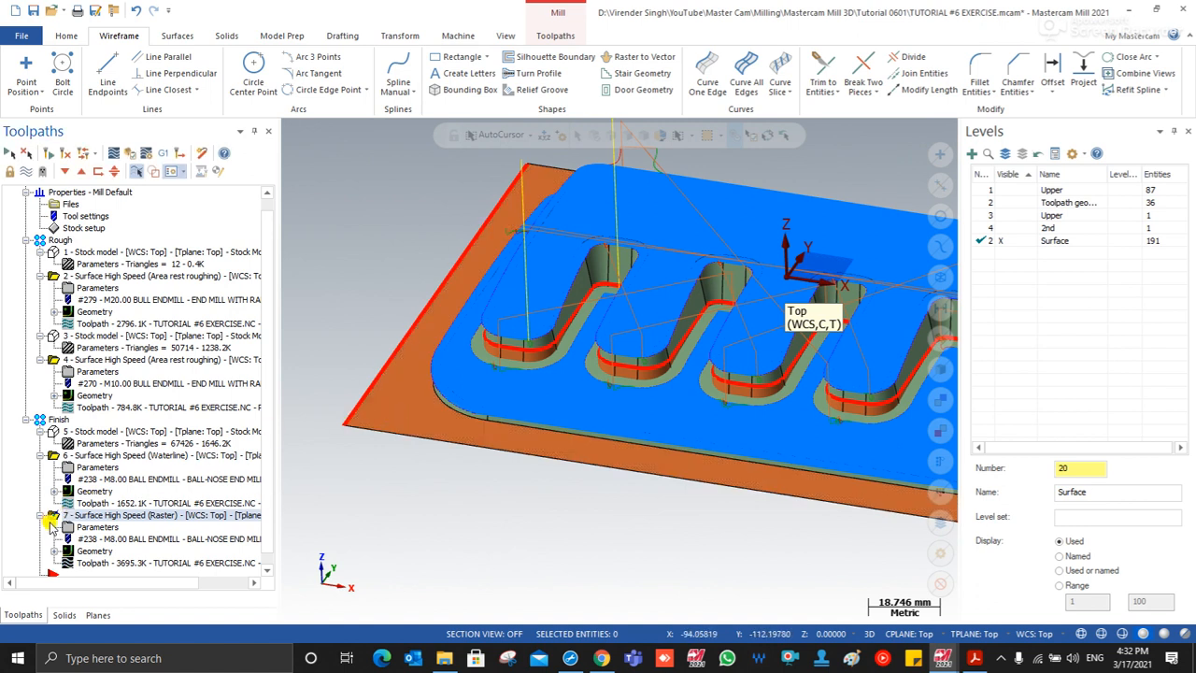
key(ctrl+v)
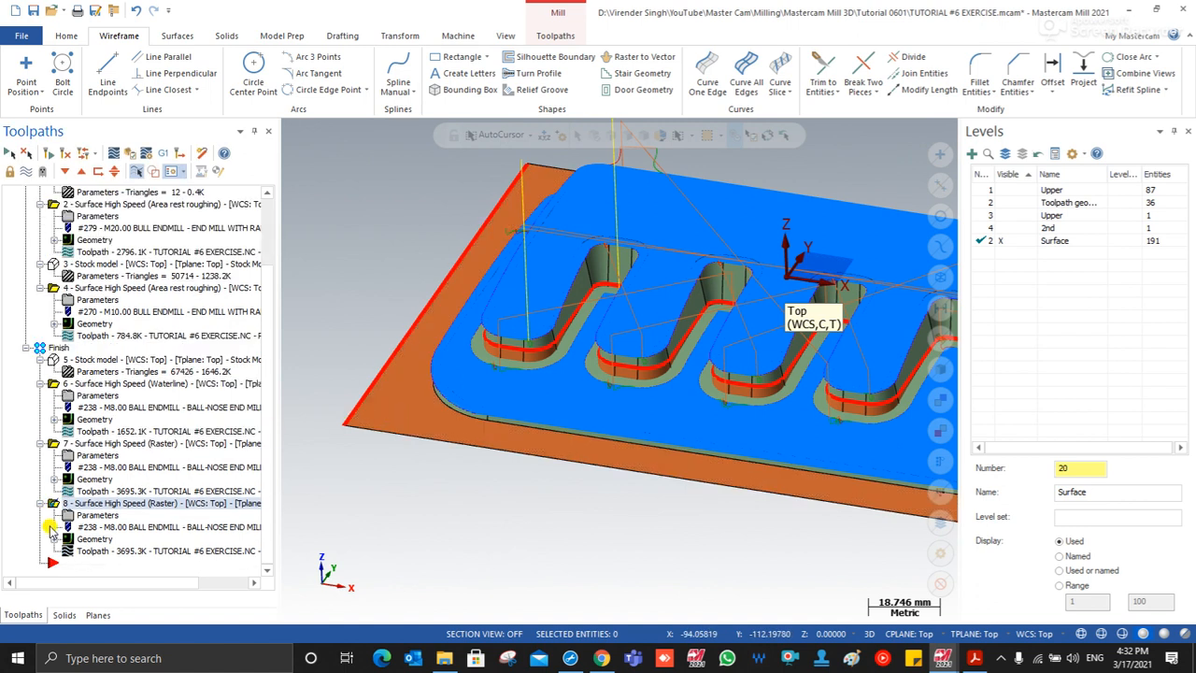
Step: Change the duplicated raster operation to a Horizontal Area finishing toolpath
click(82, 516)
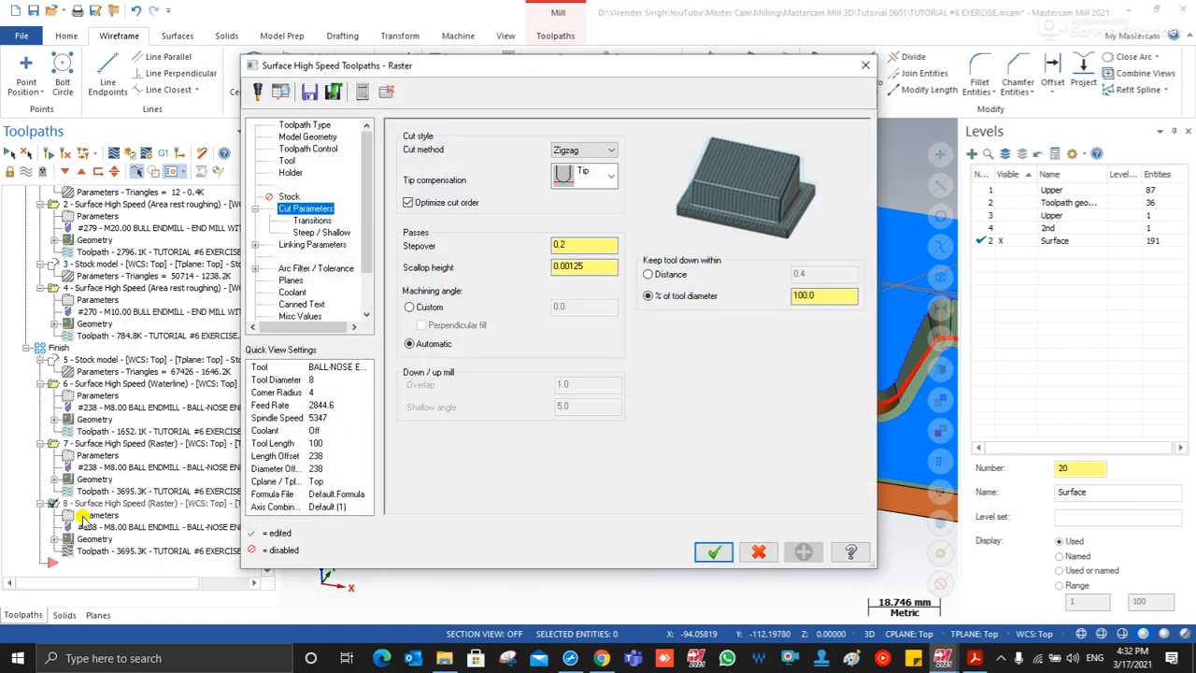
click(305, 124)
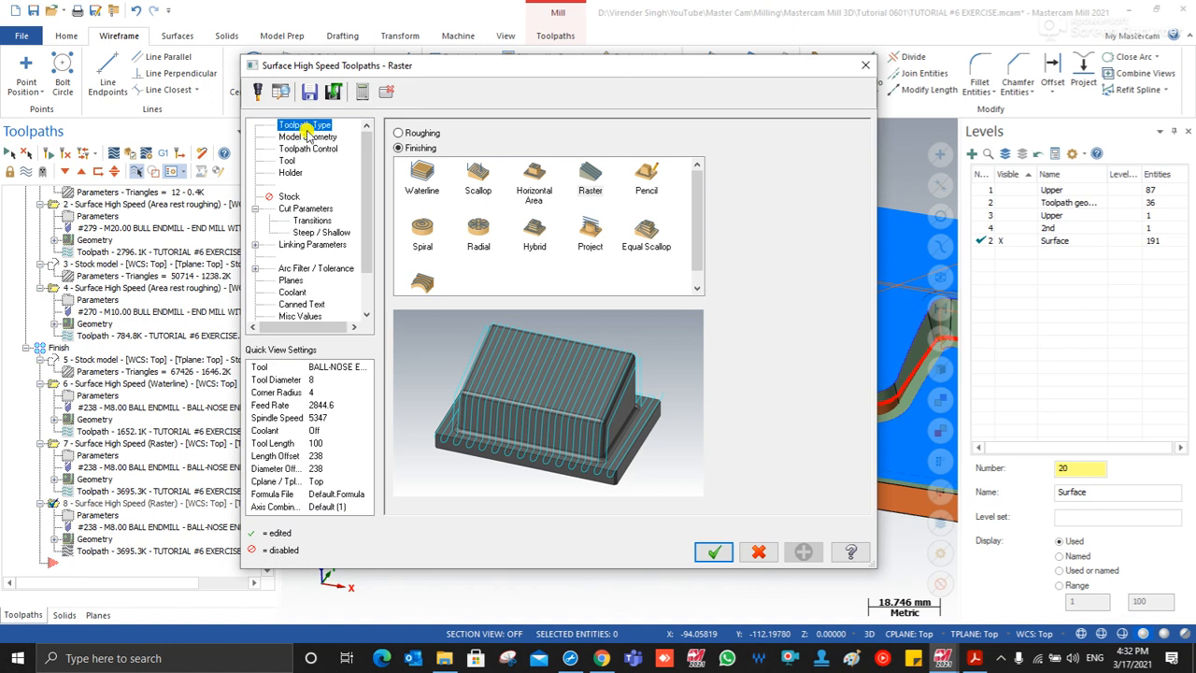
click(536, 180)
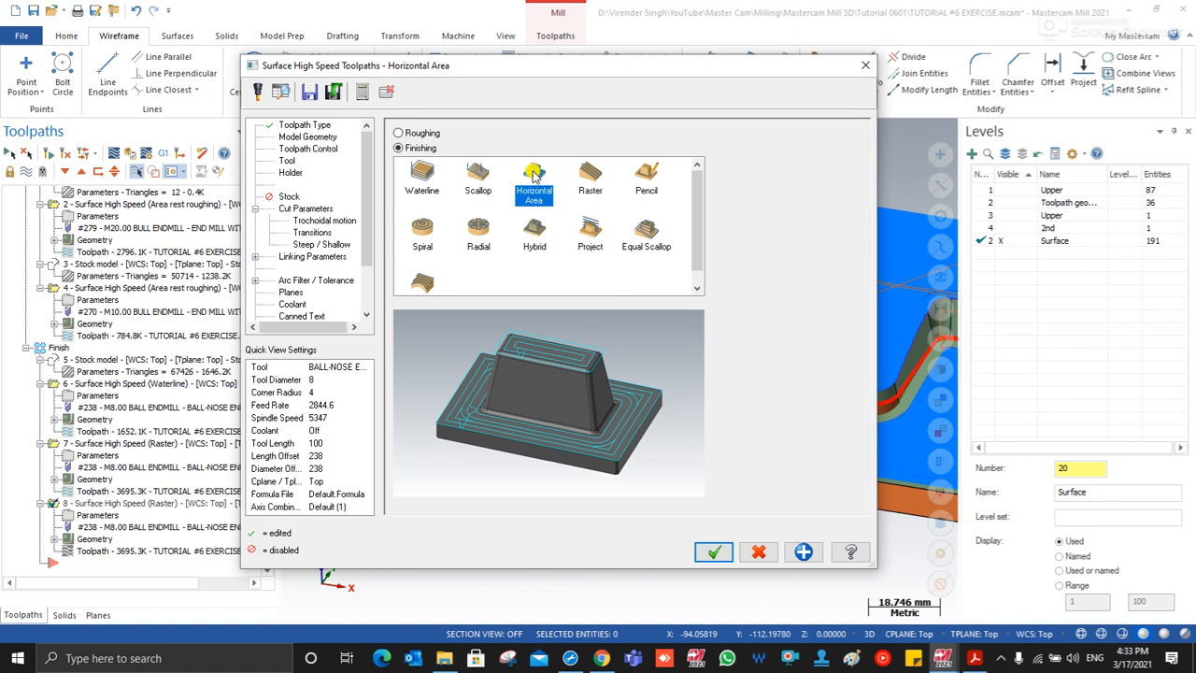
Step: Filter the tool library for flat end mills and assign the 10 mm flat end mill (no. 218) to the Horizontal Area operation
click(303, 126)
click(305, 137)
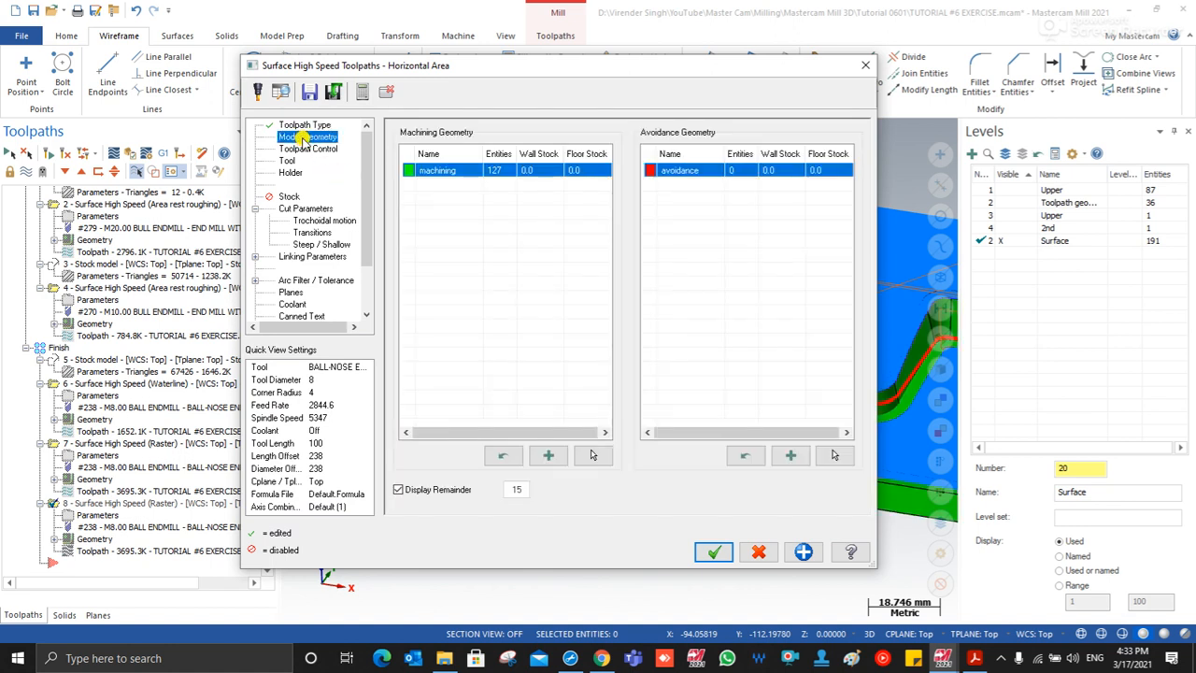
click(305, 149)
click(288, 172)
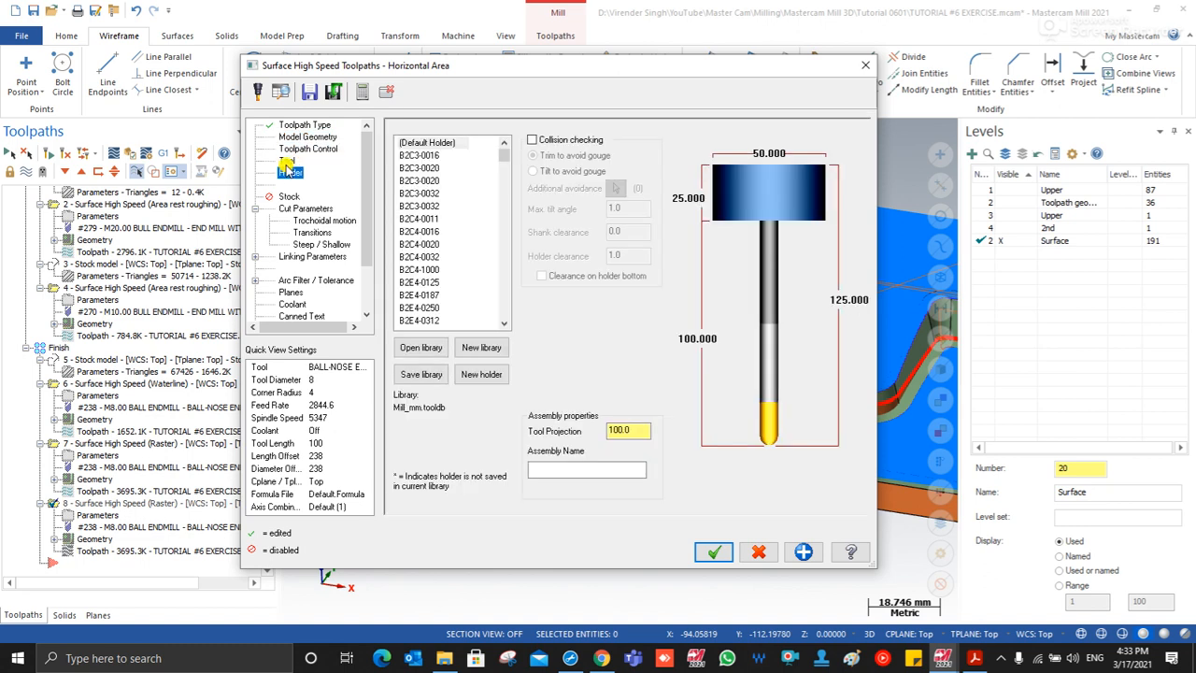
click(286, 160)
click(428, 371)
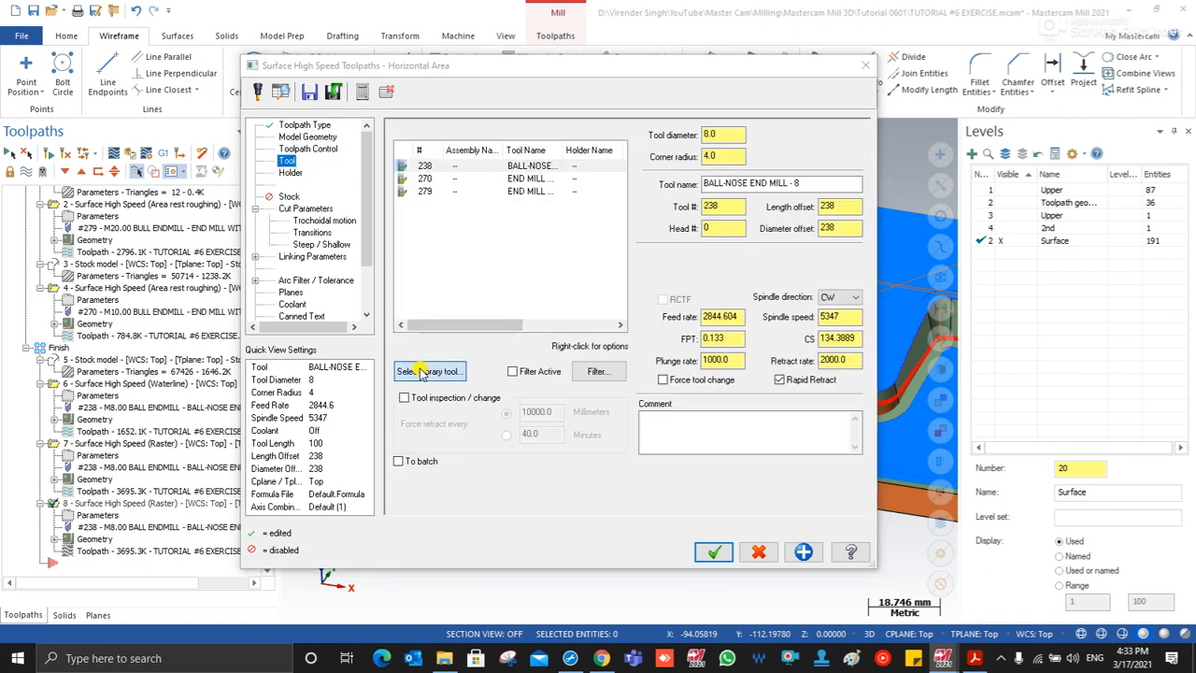
click(653, 249)
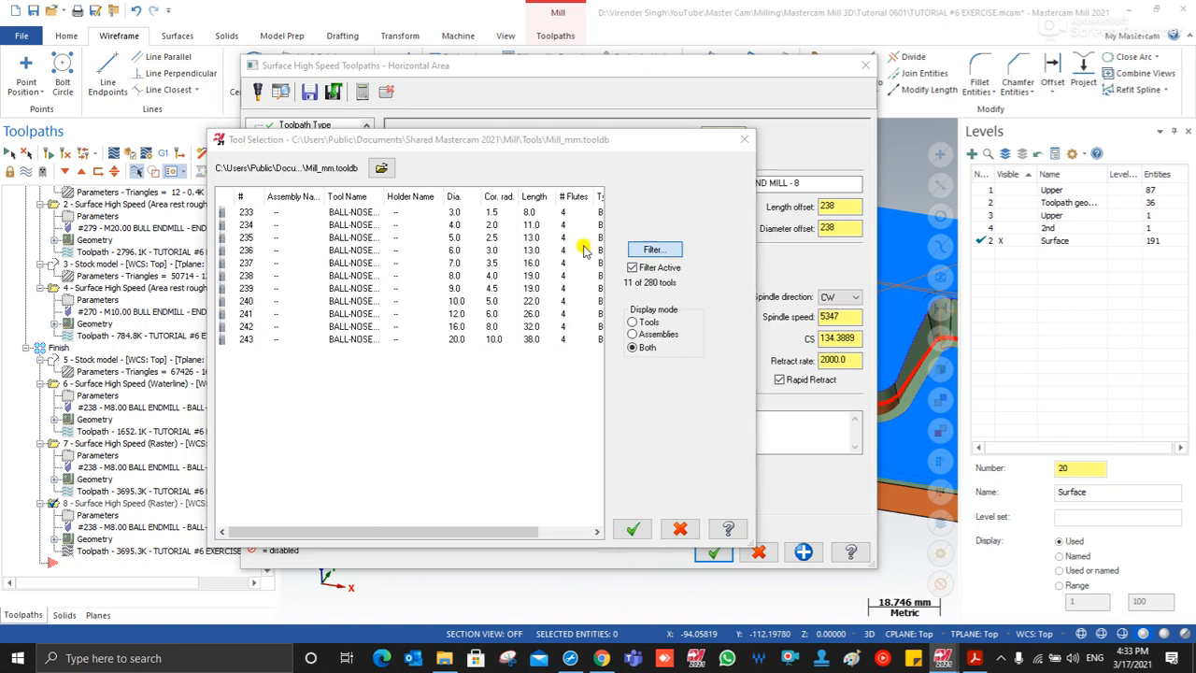
click(100, 192)
key(Return)
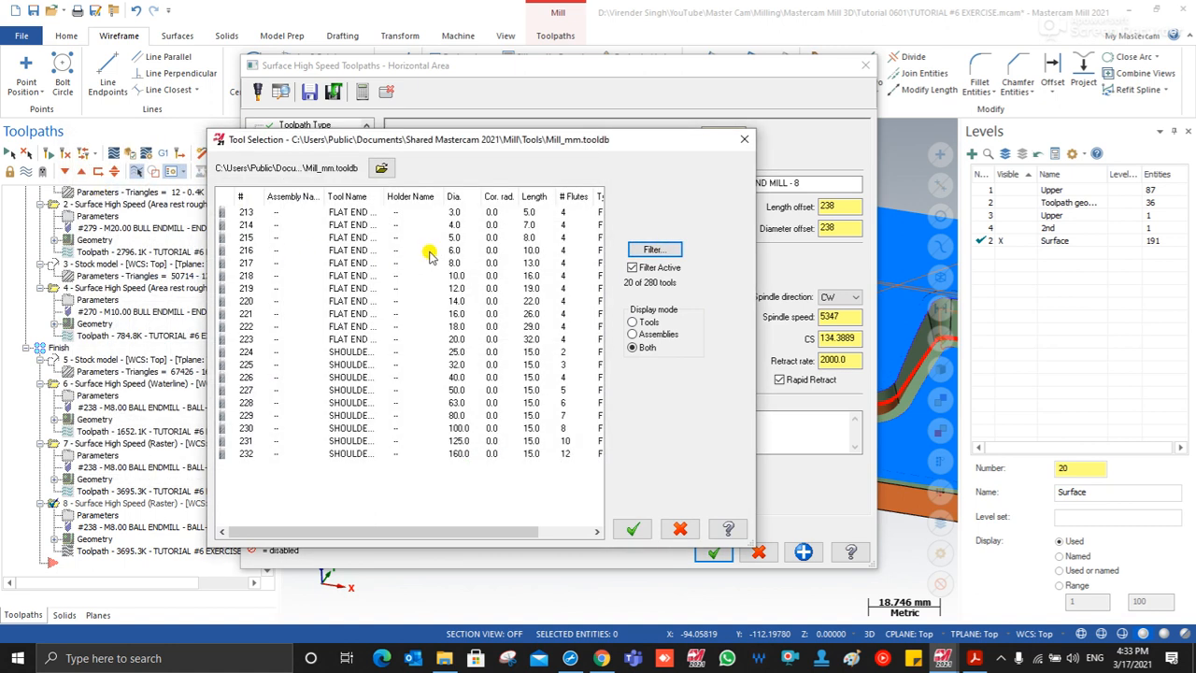
click(455, 277)
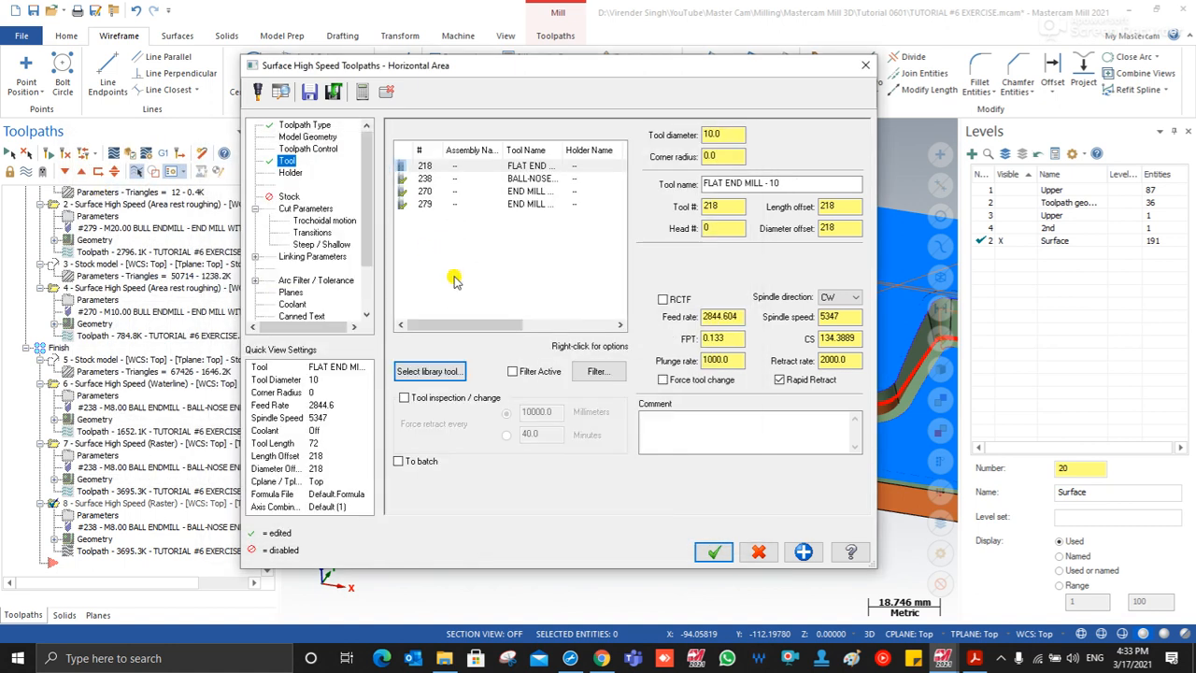
Step: In the cut parameters, set the keep-tool-down distance to 100% of tool diameter
click(304, 209)
text(1.0)
key(shift+Tab)
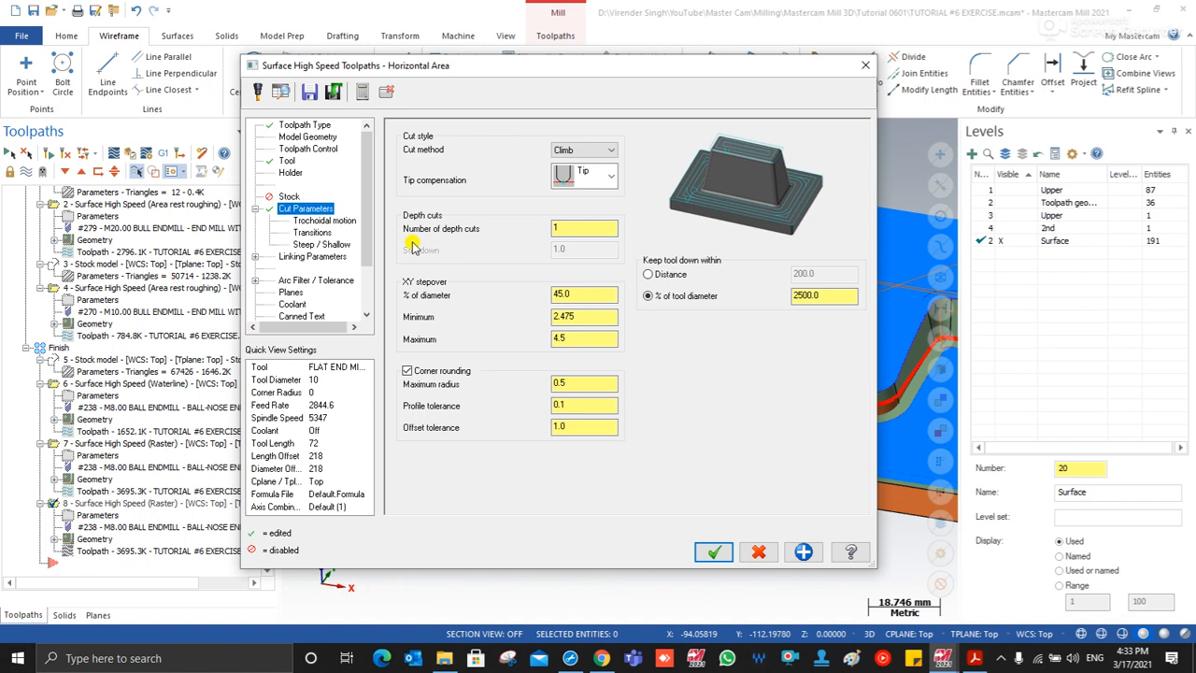
click(574, 293)
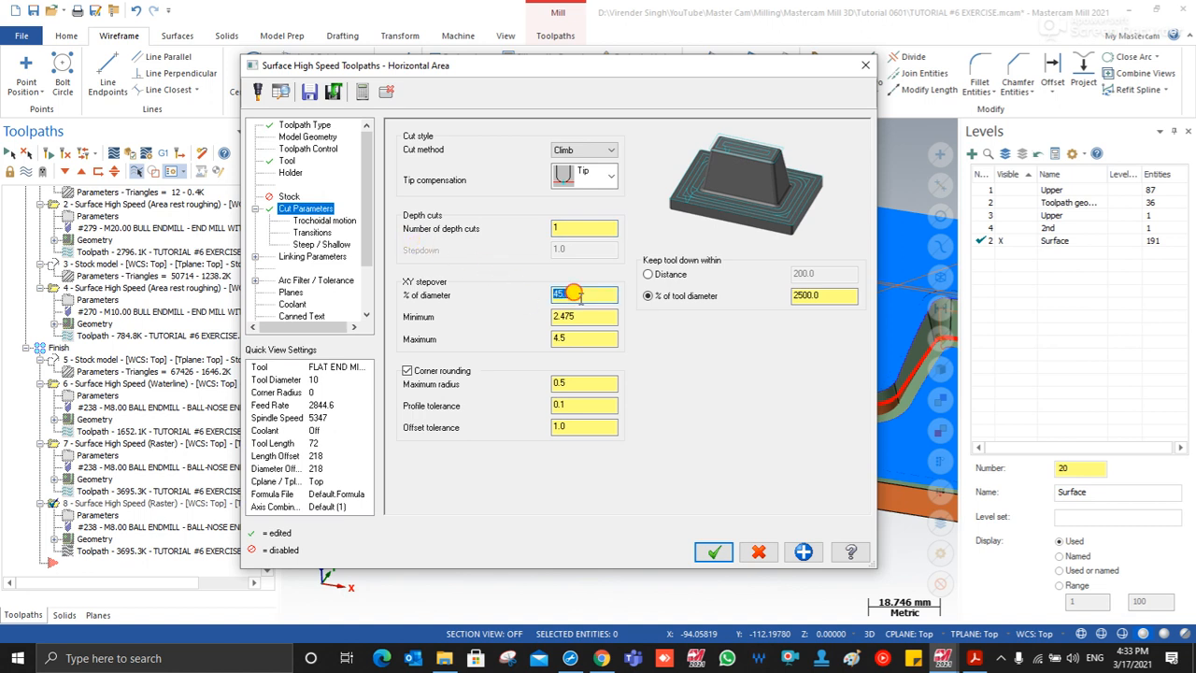
double_click(822, 296)
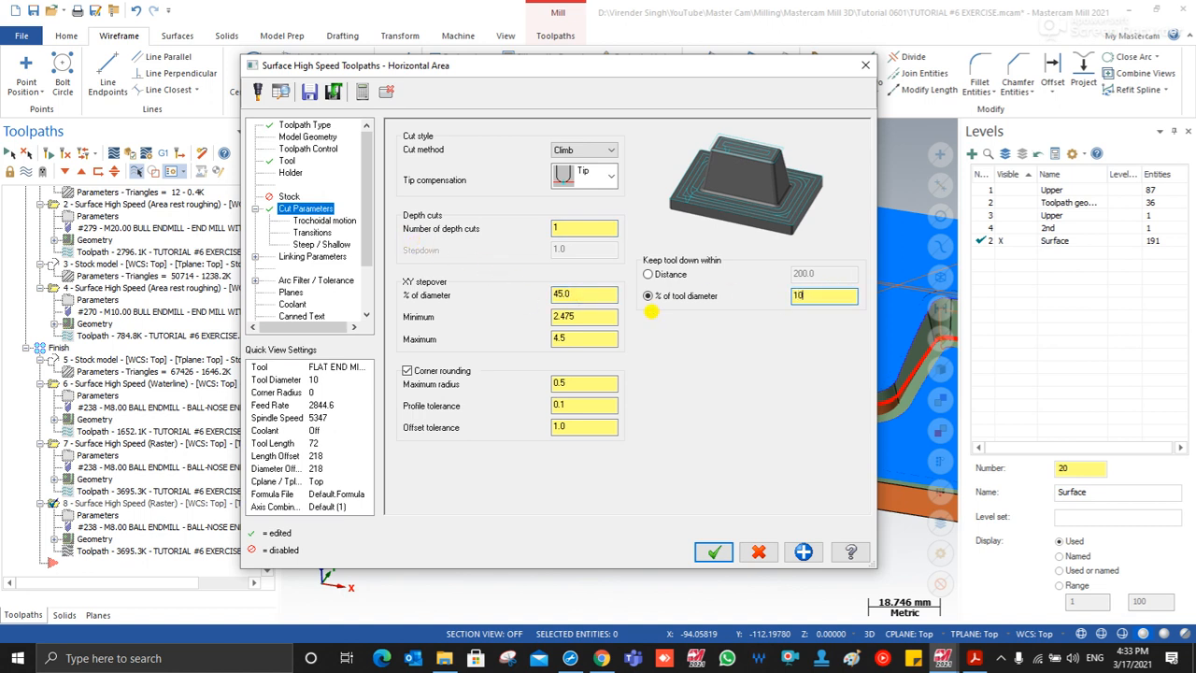
text(100)
Step: Turn off trochoidal motion and the maximum Z depth limit, and accept the Horizontal Area settings
click(299, 220)
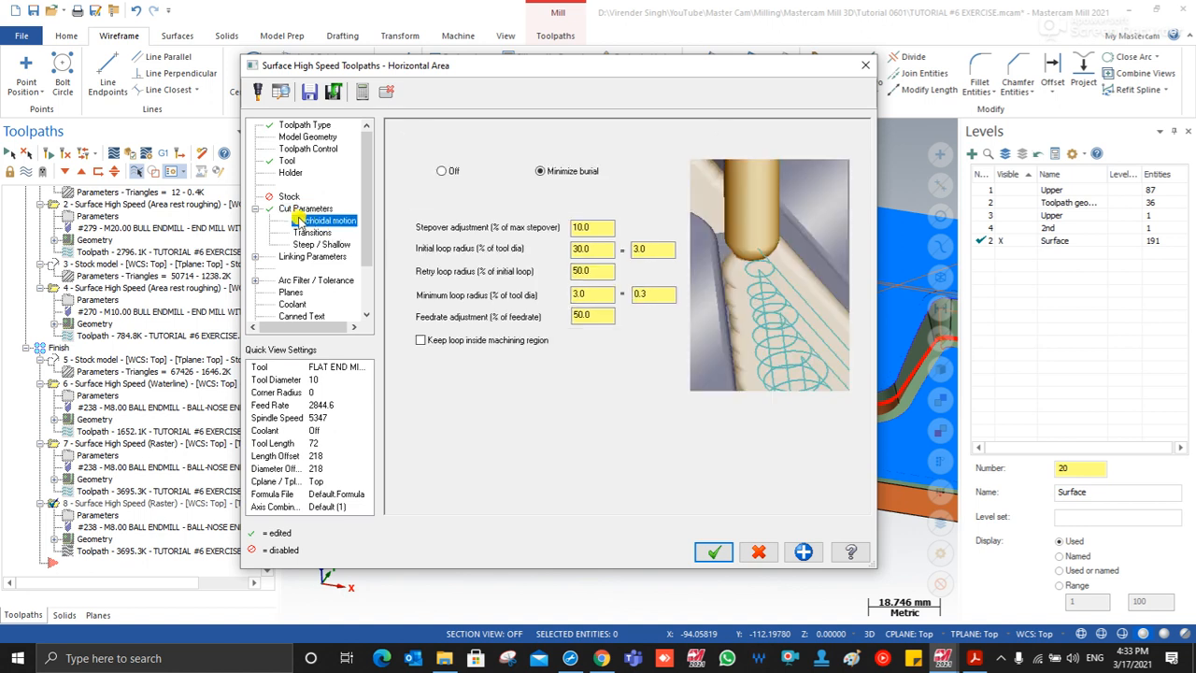
click(441, 172)
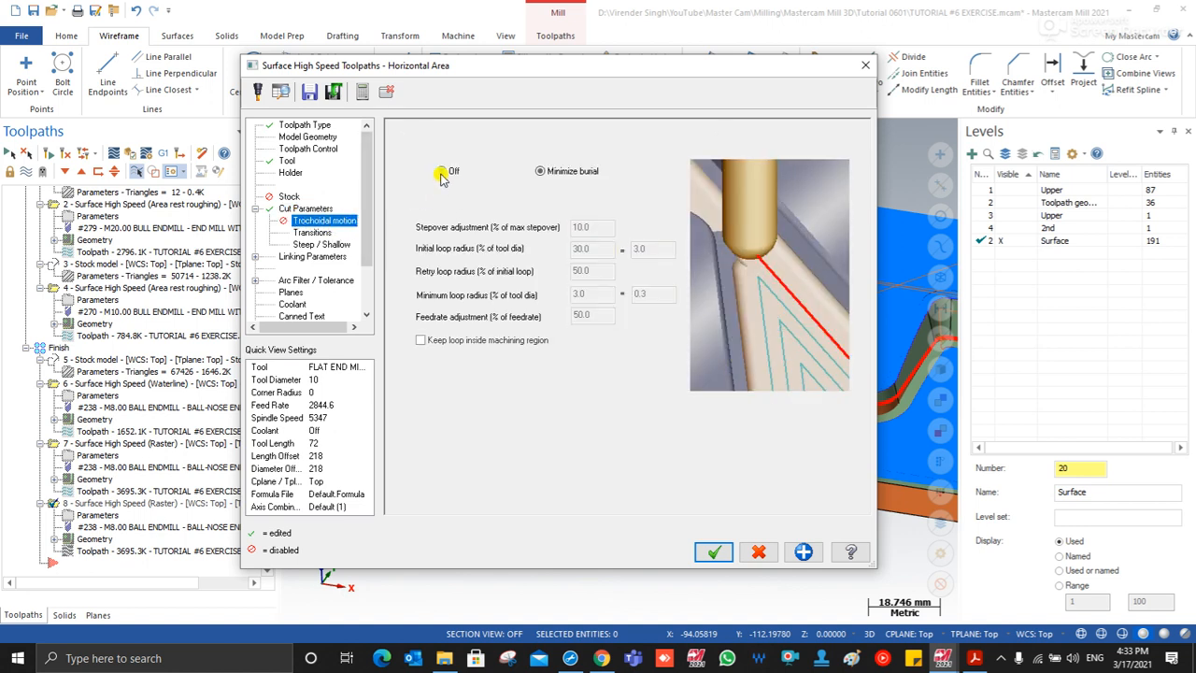
click(311, 233)
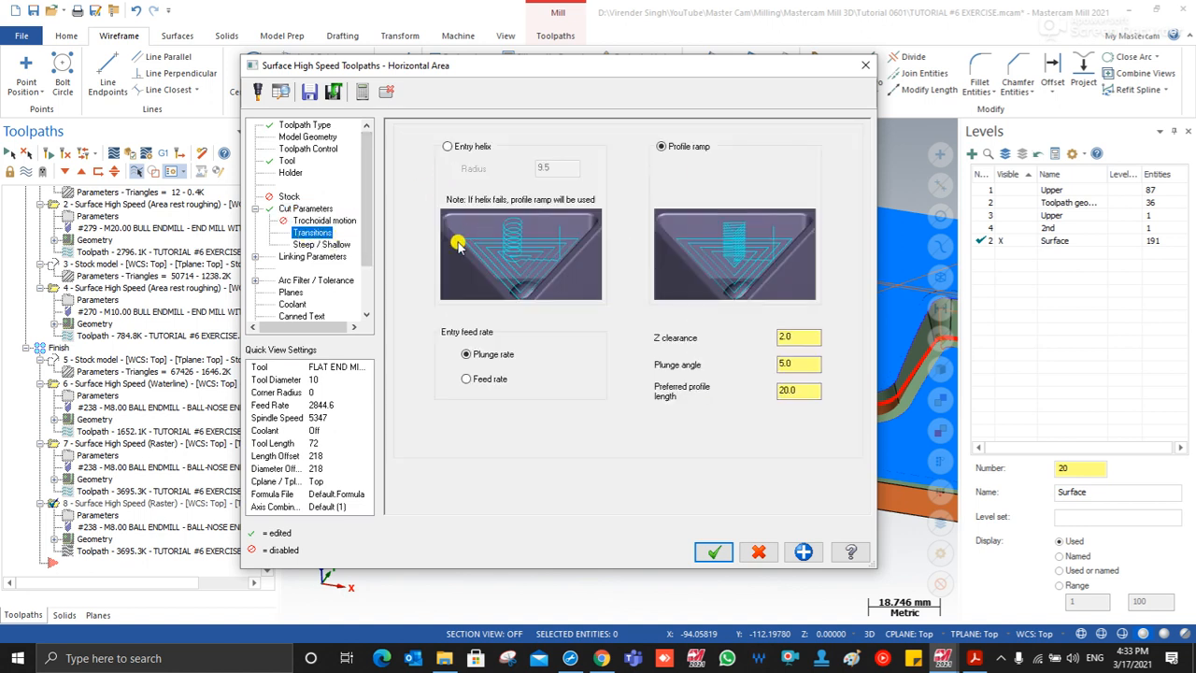
click(320, 244)
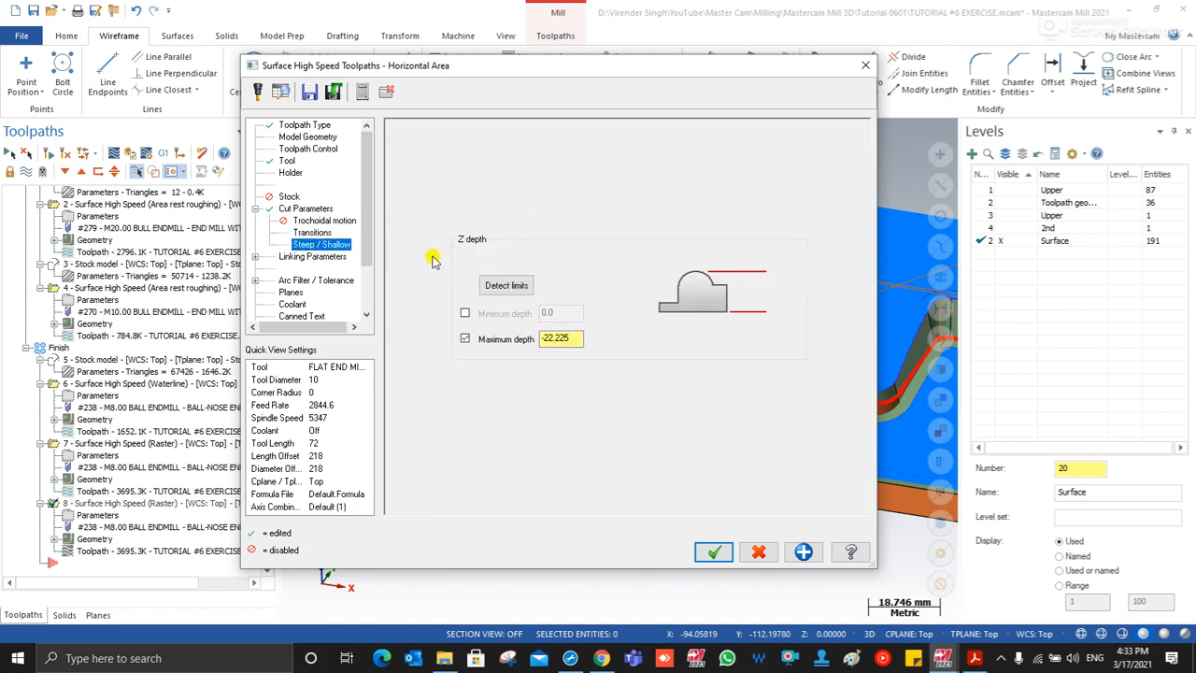
click(465, 340)
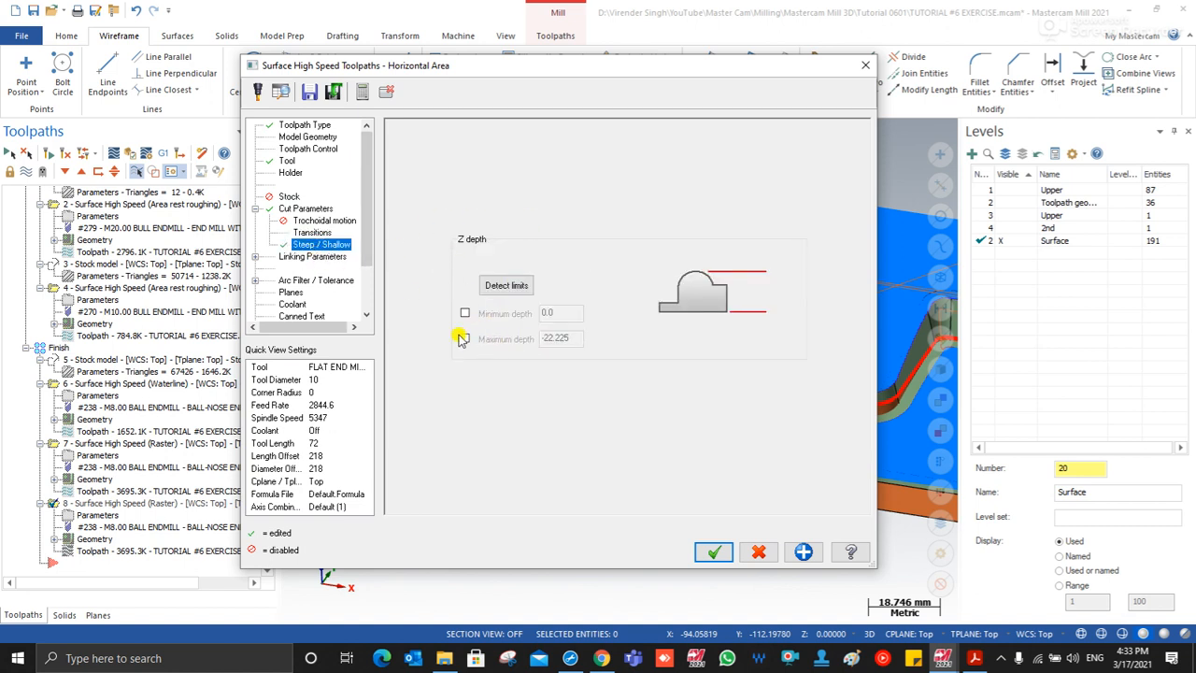
click(711, 550)
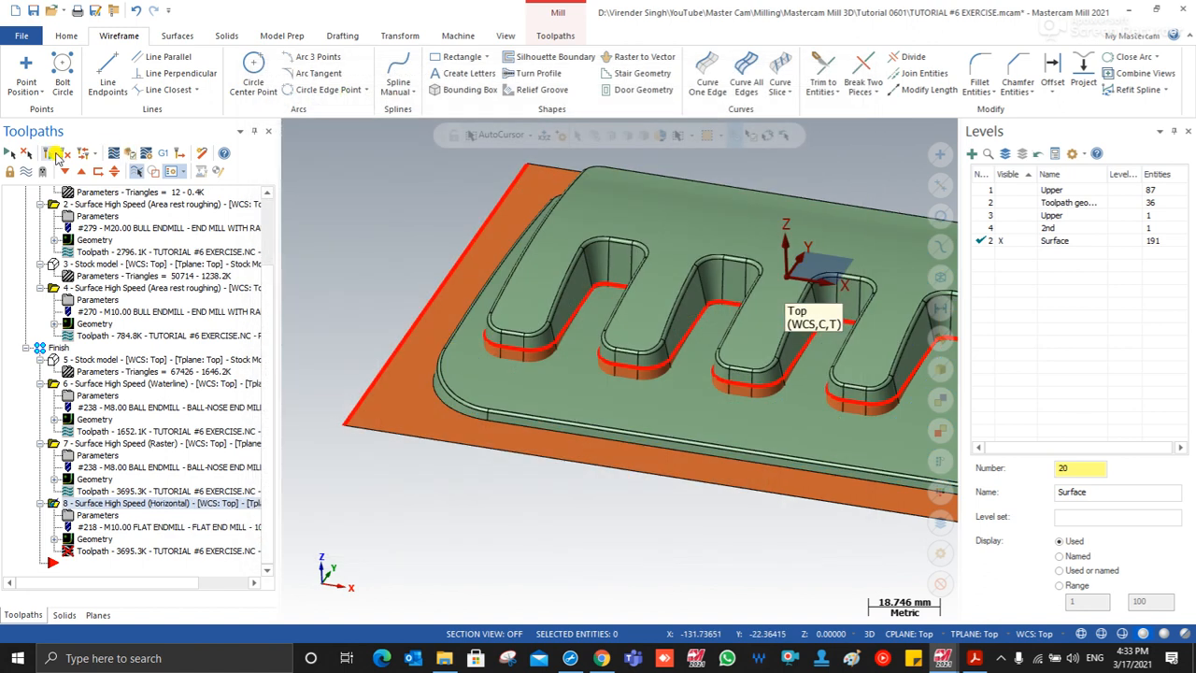
Step: Set the Z clearance of the Horizontal Area transitions to 0.5 and regenerate the toolpath
mouse_move(533, 381)
middle_down()
mouse_move(535, 406)
mouse_move(526, 398)
mouse_move(554, 380)
mouse_move(543, 395)
mouse_move(513, 363)
mouse_move(365, 358)
mouse_move(373, 325)
mouse_move(452, 355)
mouse_move(616, 352)
middle_up()
scroll(401, 355, up, 5)
scroll(353, 362, up, 3)
scroll(394, 357, up, 2)
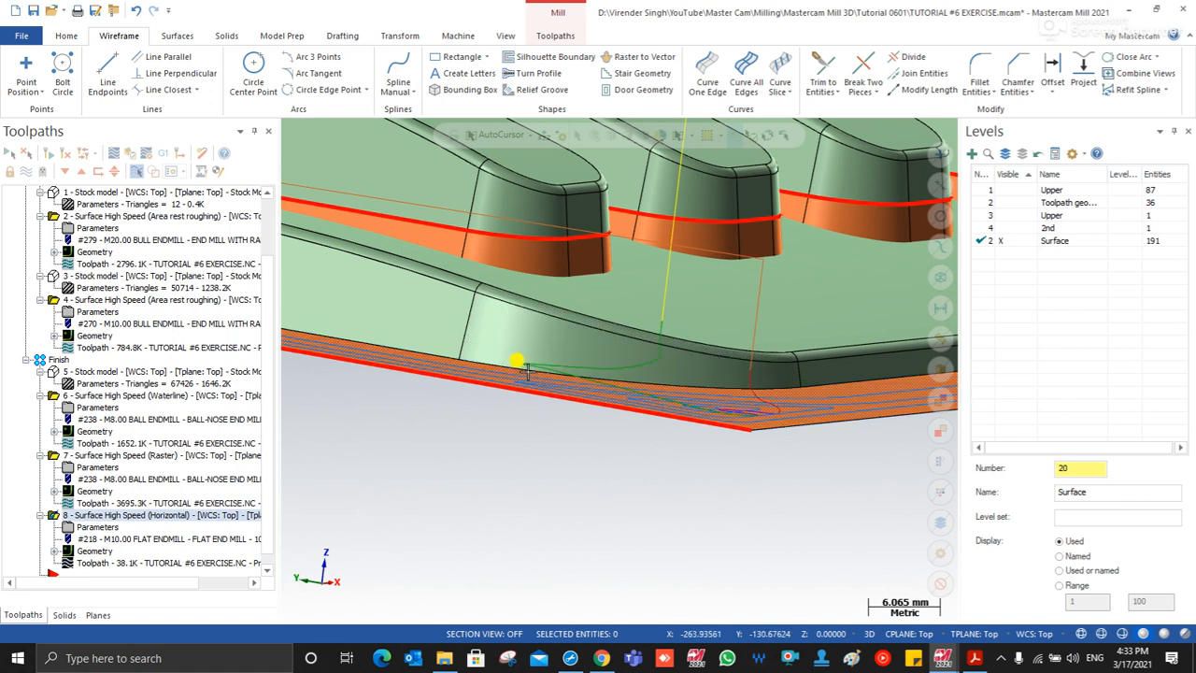
middle_drag(708, 405, 519, 341)
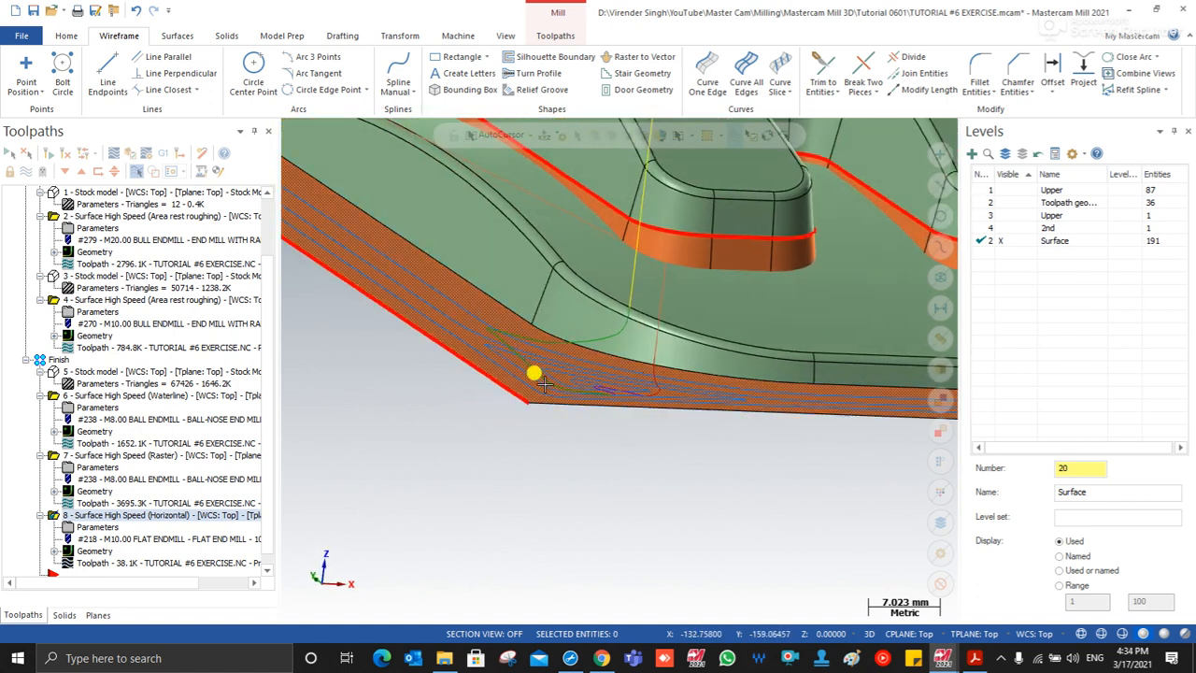
click(95, 528)
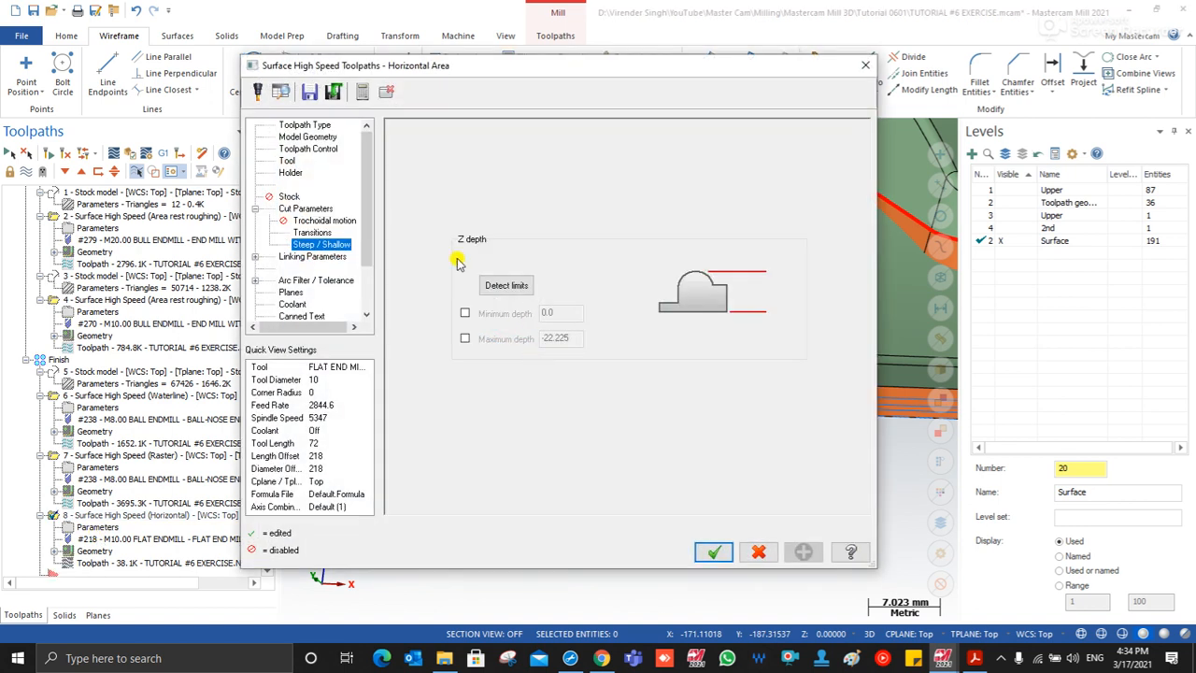
click(303, 207)
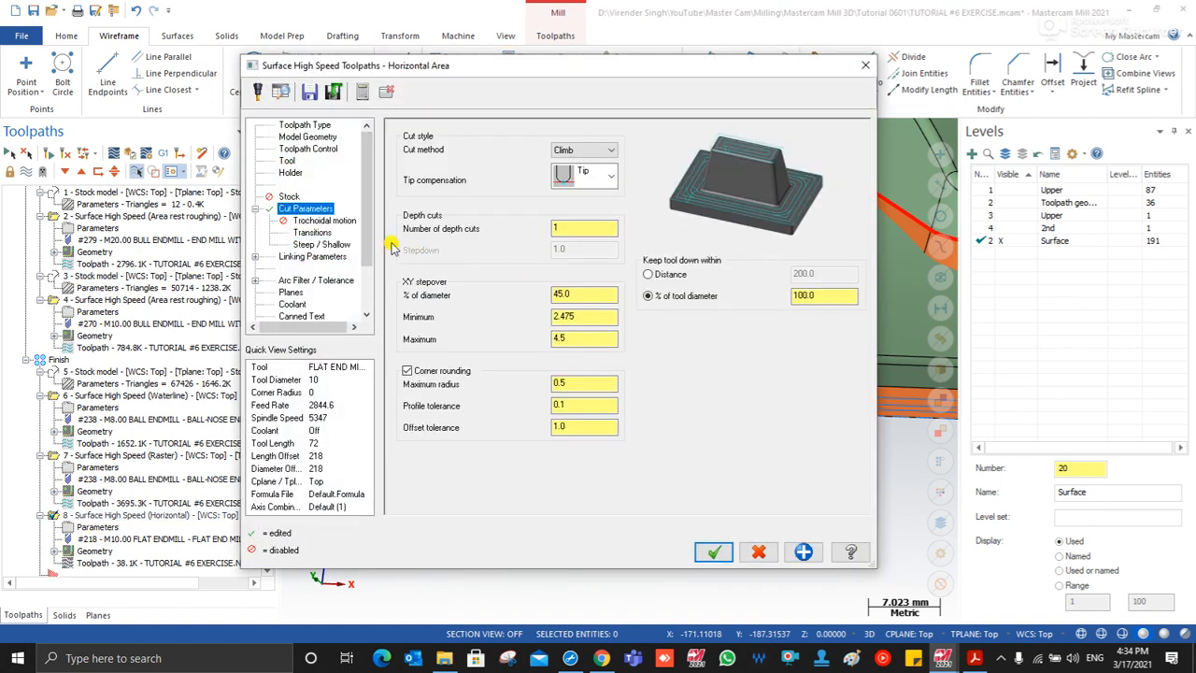
click(322, 221)
click(314, 233)
drag(823, 340, 710, 341)
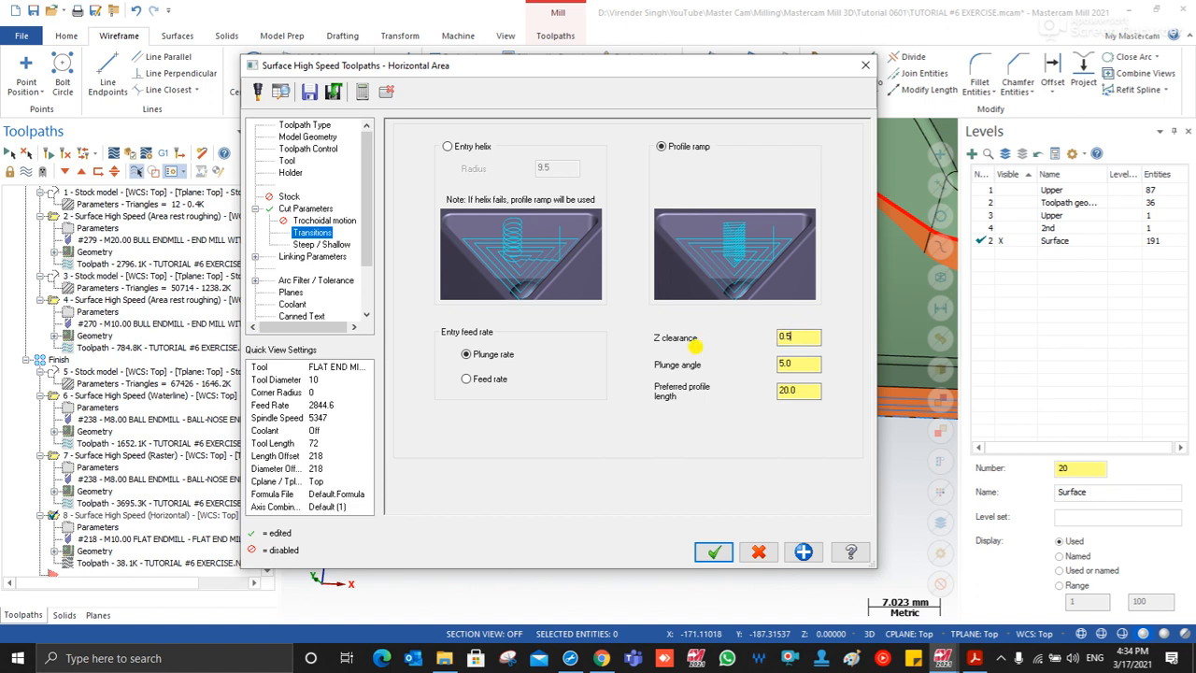
click(714, 552)
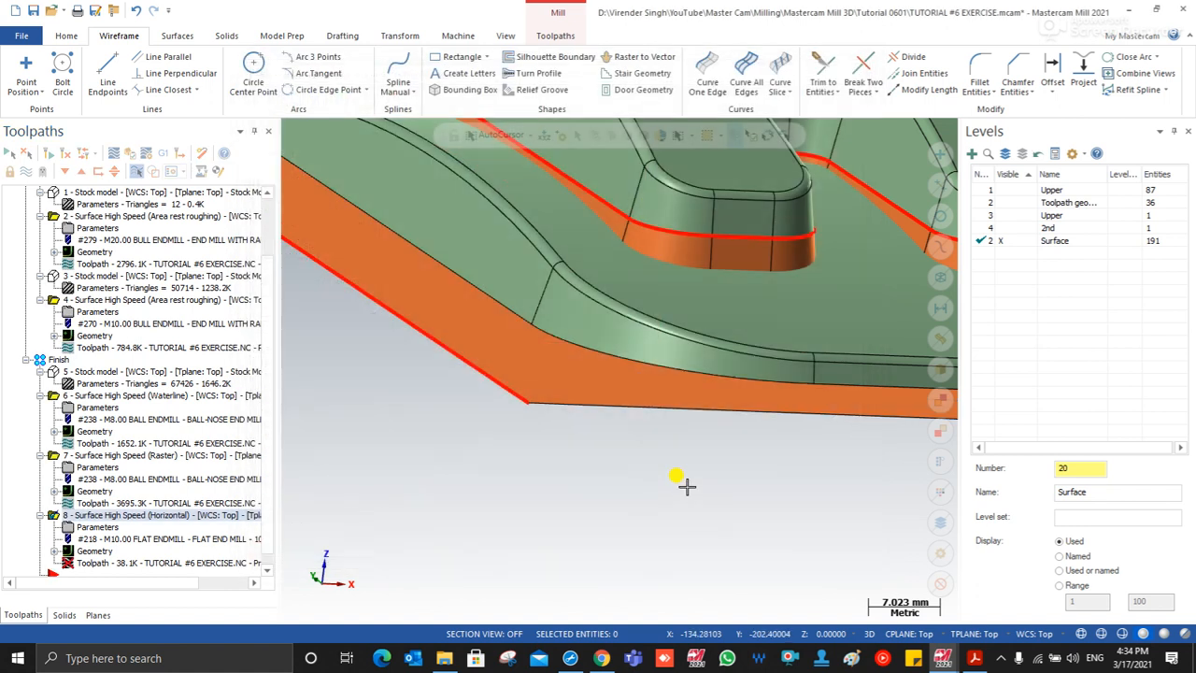
click(45, 155)
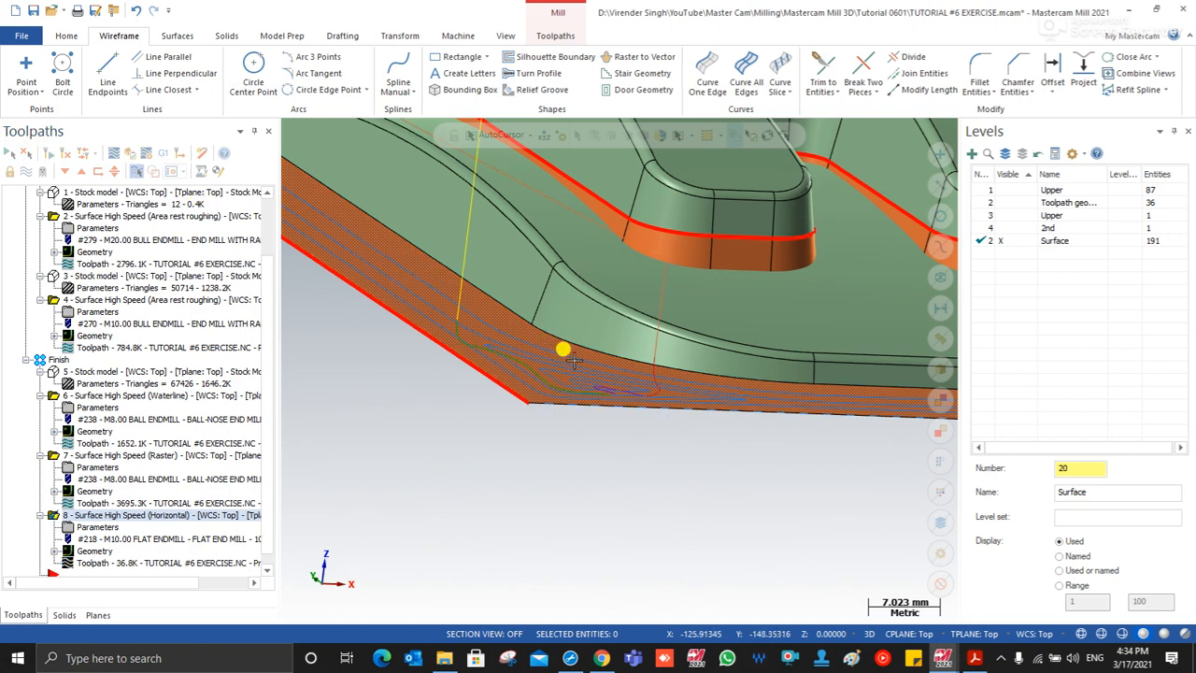
Step: Examine the Horizontal Area toolpath around the part's base and the lower edges of the finger-shaped walls
scroll(512, 355, up, 1)
middle_drag(512, 360, 559, 318)
scroll(572, 342, up, 3)
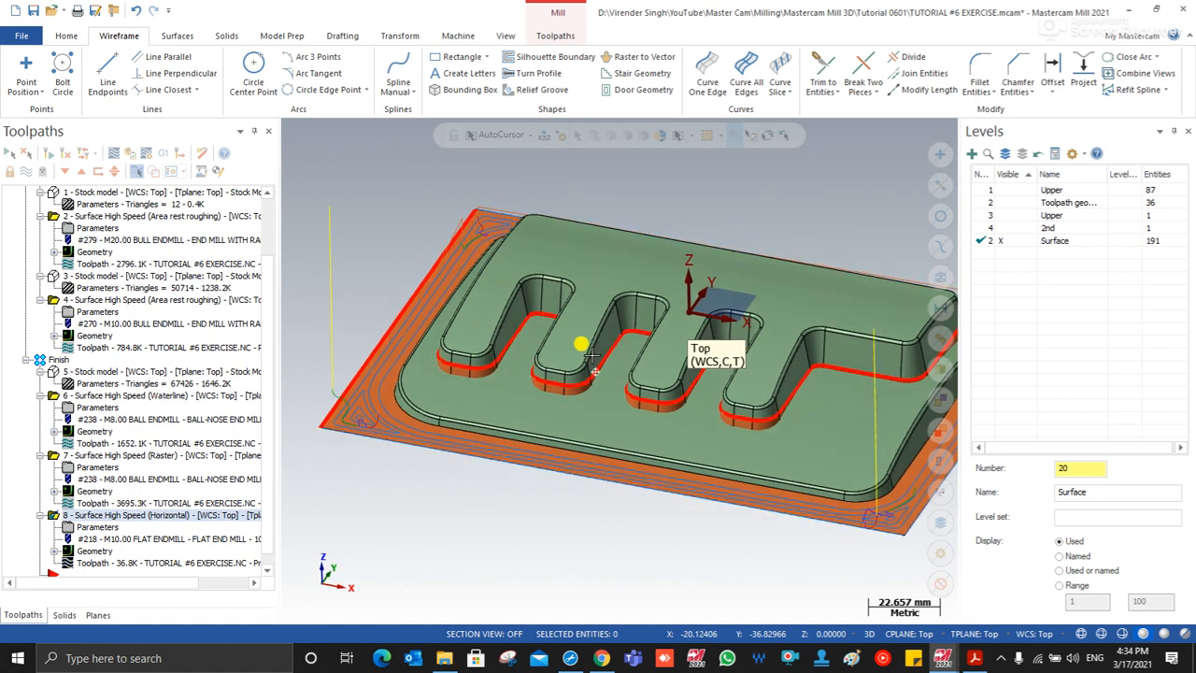
scroll(379, 217, down, 1)
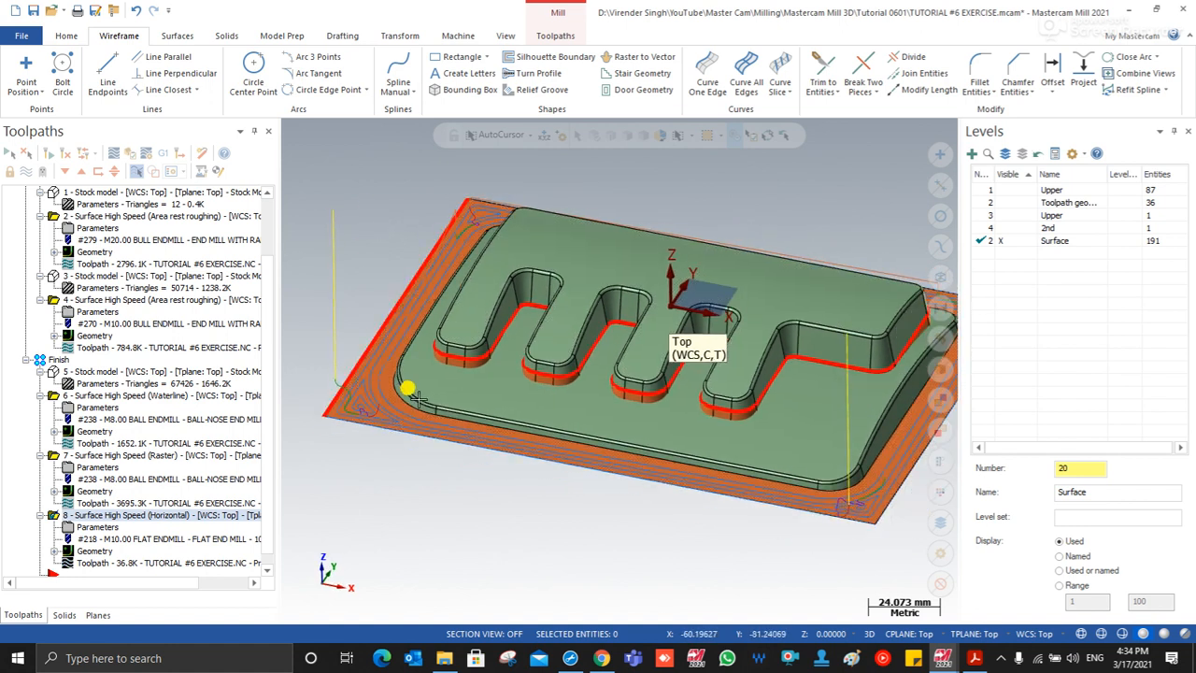
middle_drag(454, 355, 465, 329)
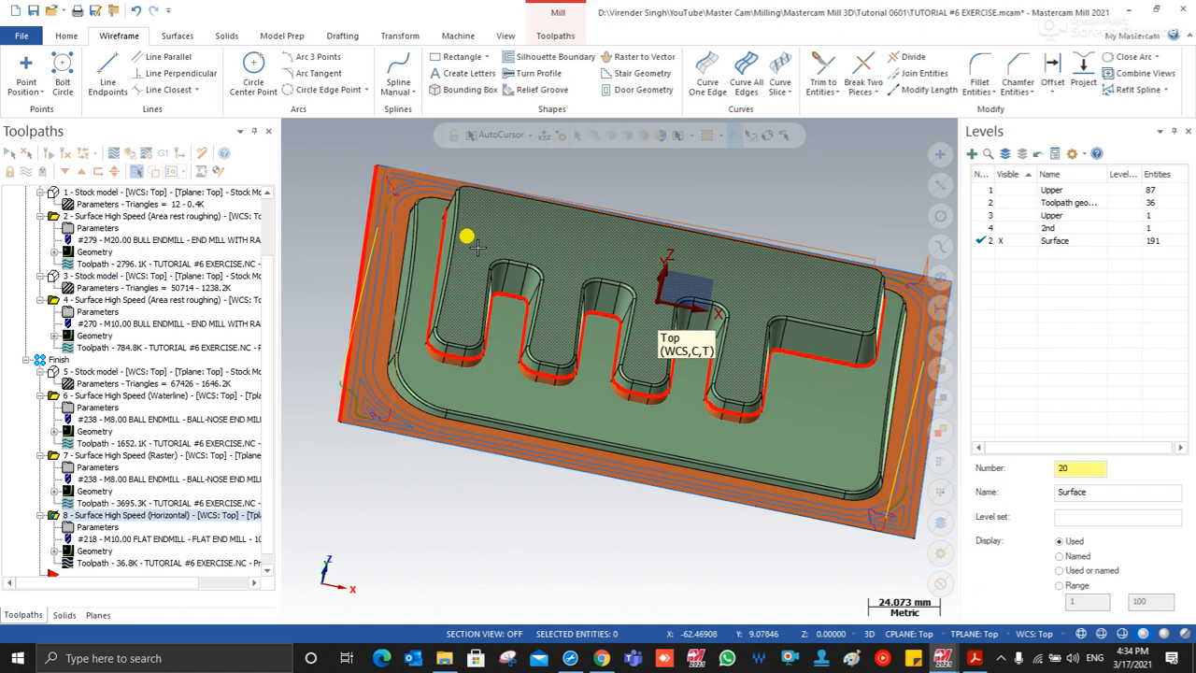
middle_drag(564, 263, 553, 241)
middle_drag(693, 300, 687, 305)
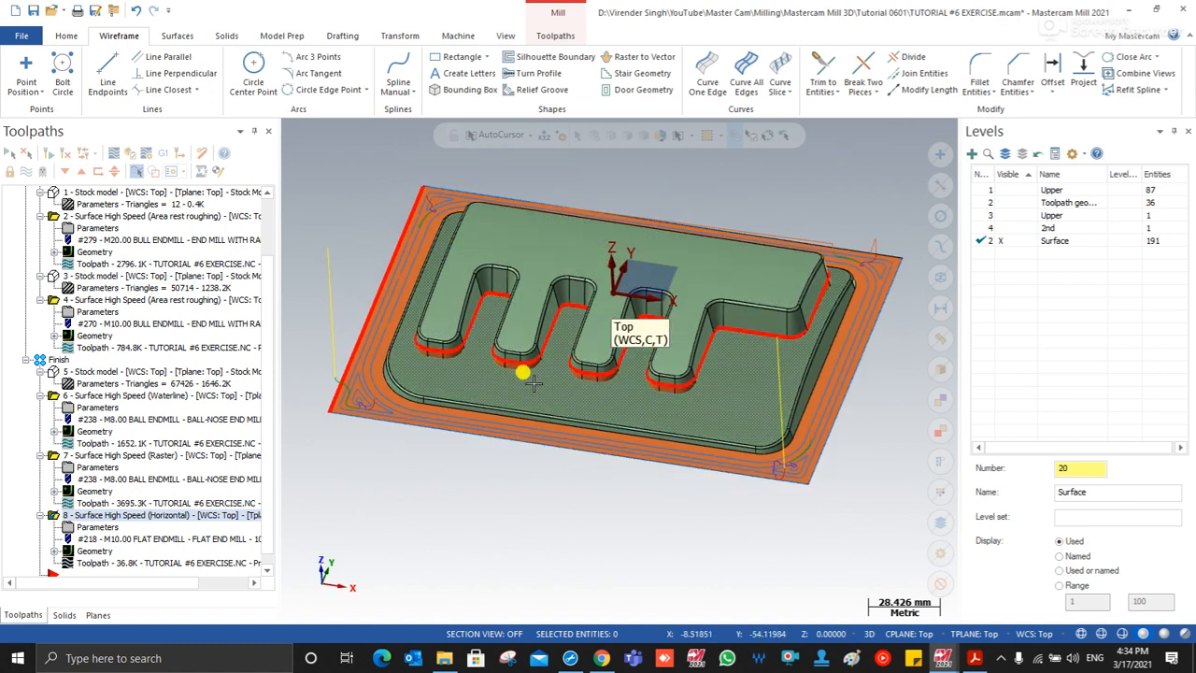
scroll(434, 347, up, 4)
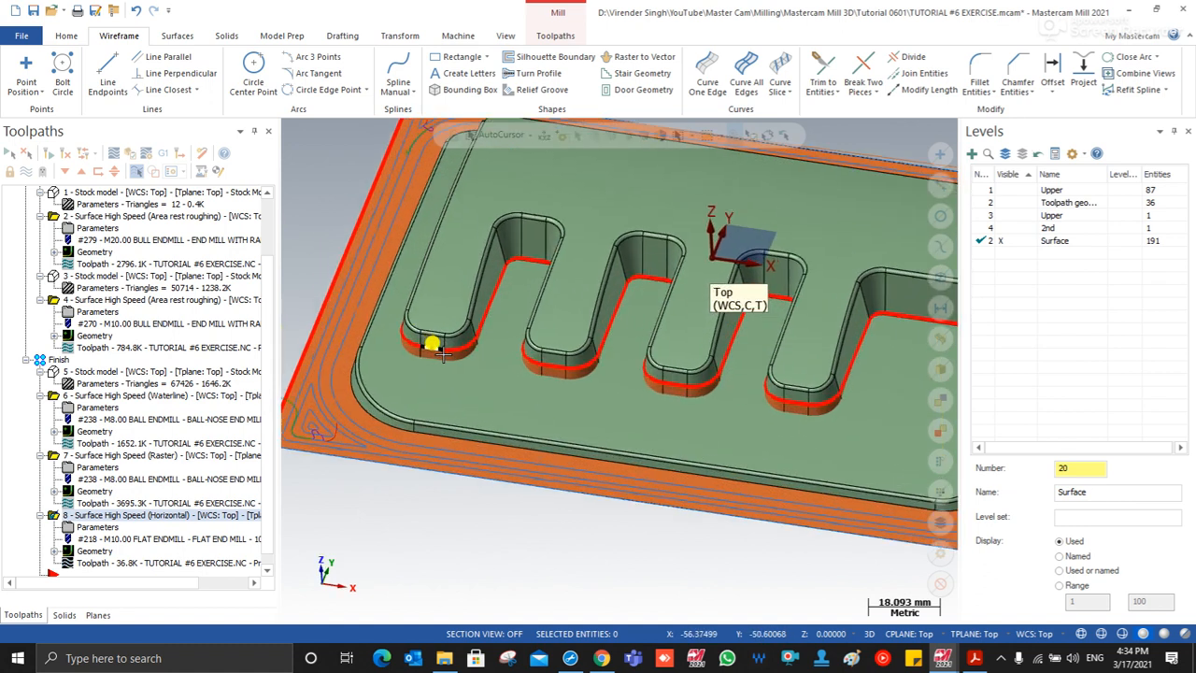
scroll(449, 366, up, 2)
scroll(442, 360, up, 2)
scroll(453, 358, up, 1)
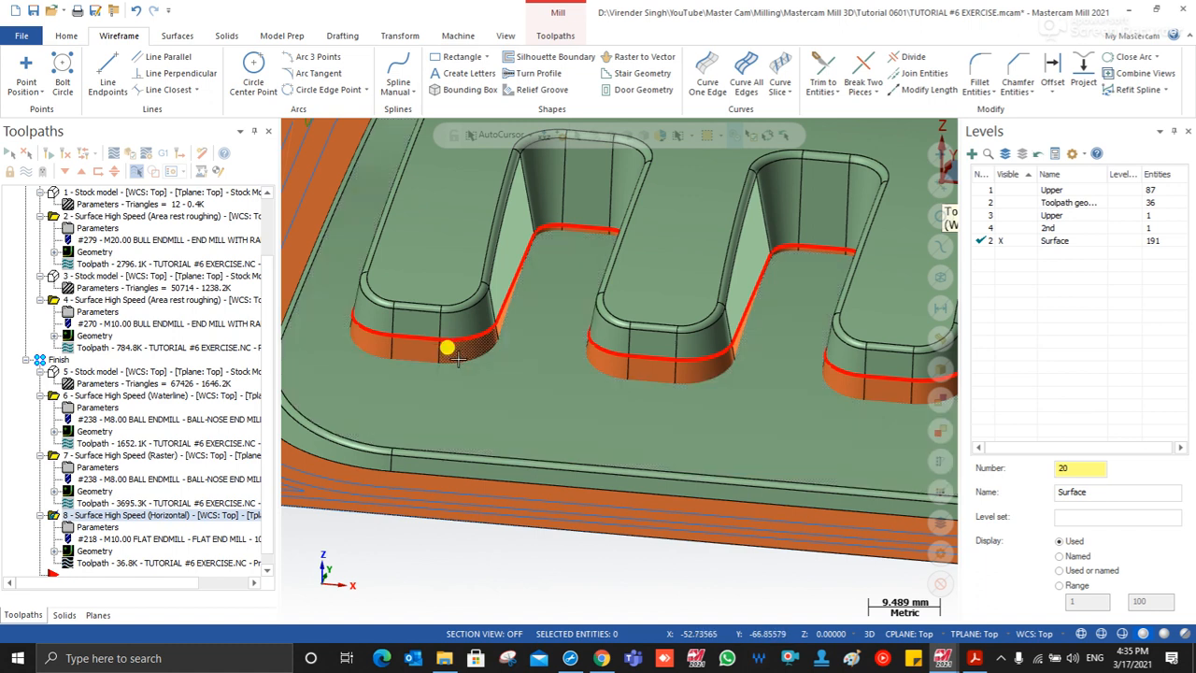
scroll(468, 353, down, 2)
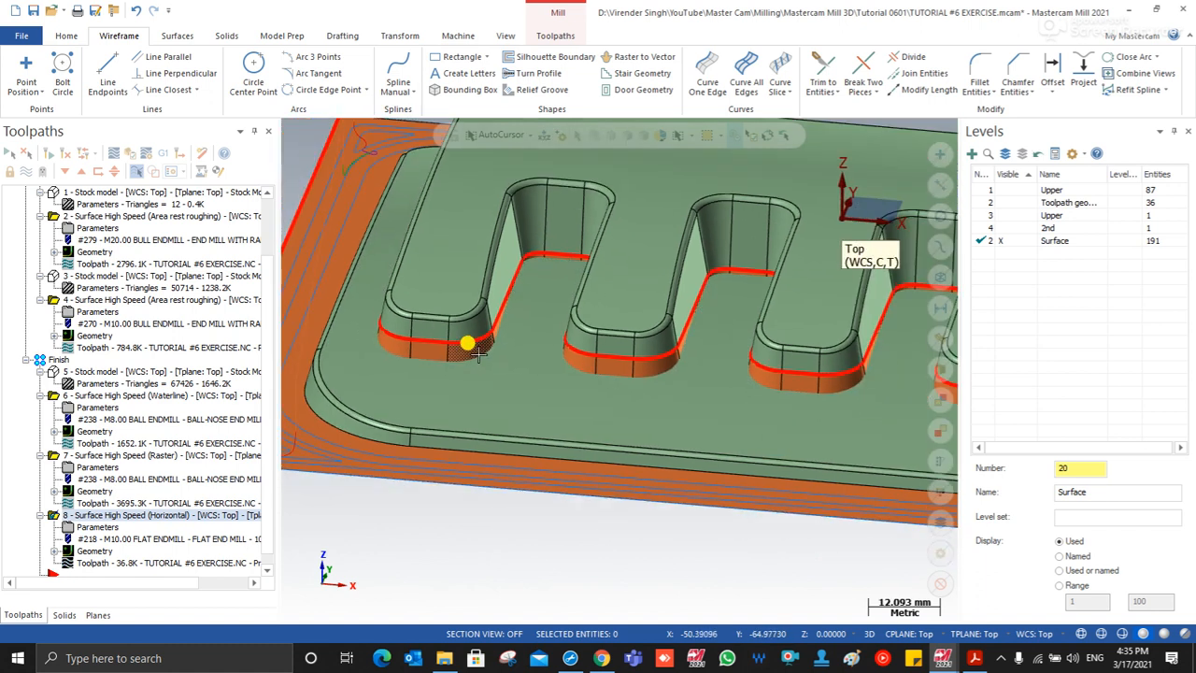
scroll(476, 353, down, 3)
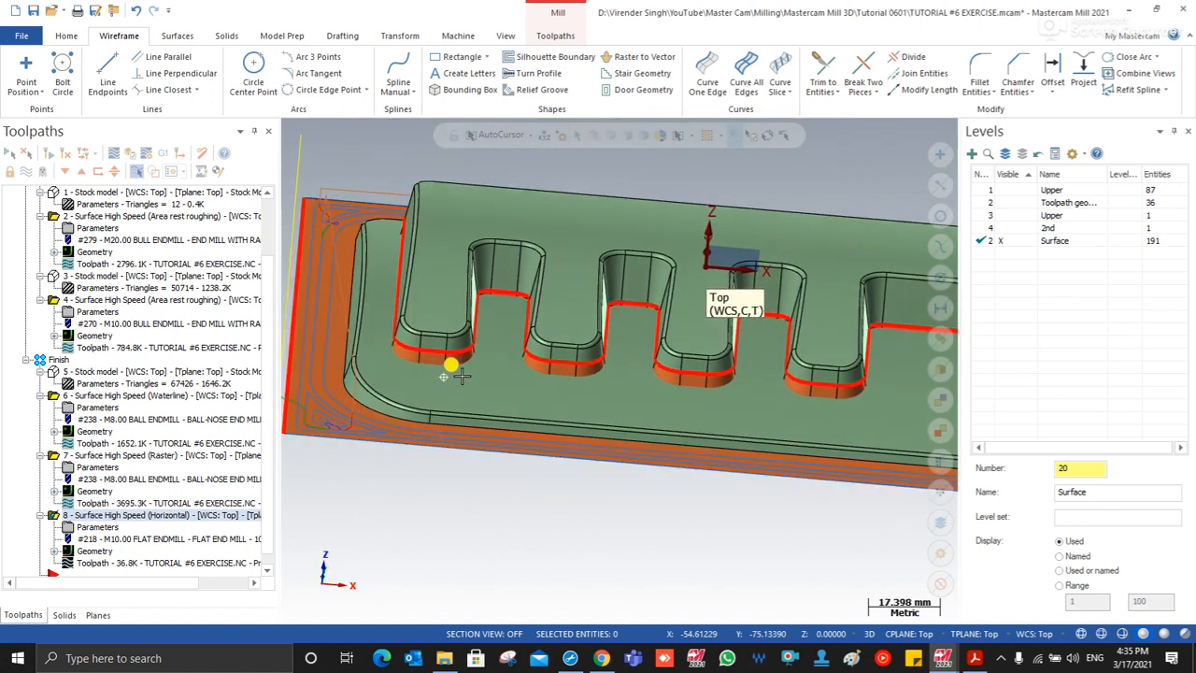
Step: Duplicate the Horizontal Area operation in the Finish group and change the copy to a Pencil finishing toolpath
key(ctrl+v)
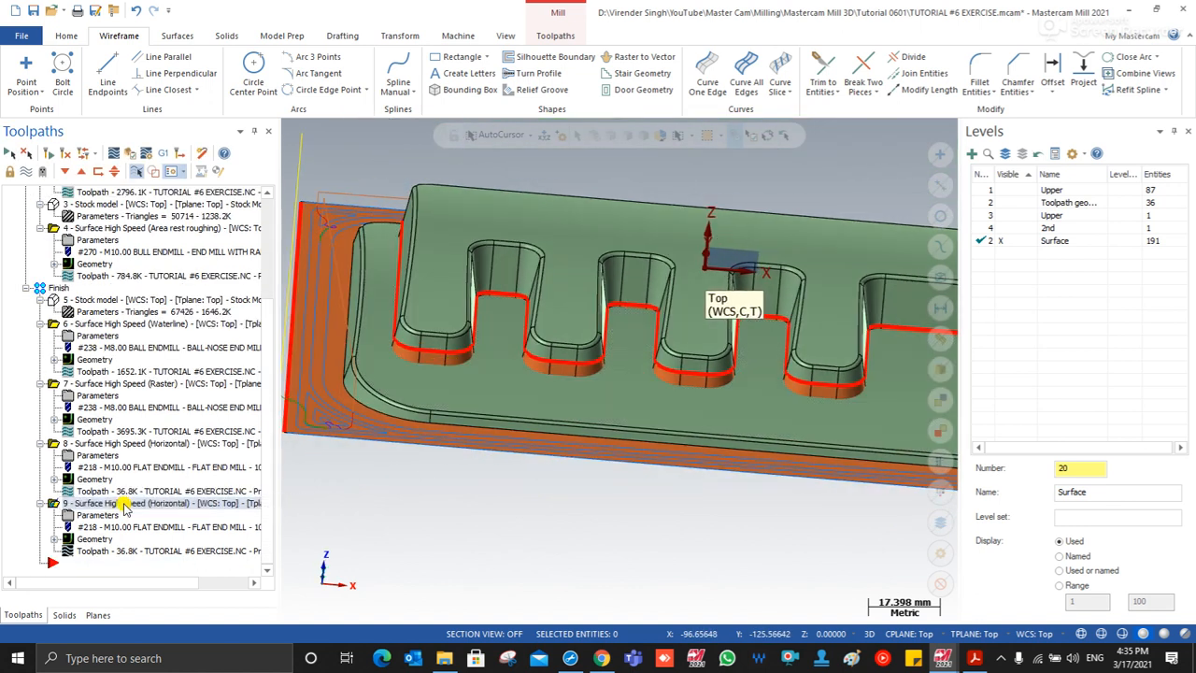
middle_drag(483, 366, 442, 382)
scroll(443, 382, down, 2)
scroll(447, 373, up, 2)
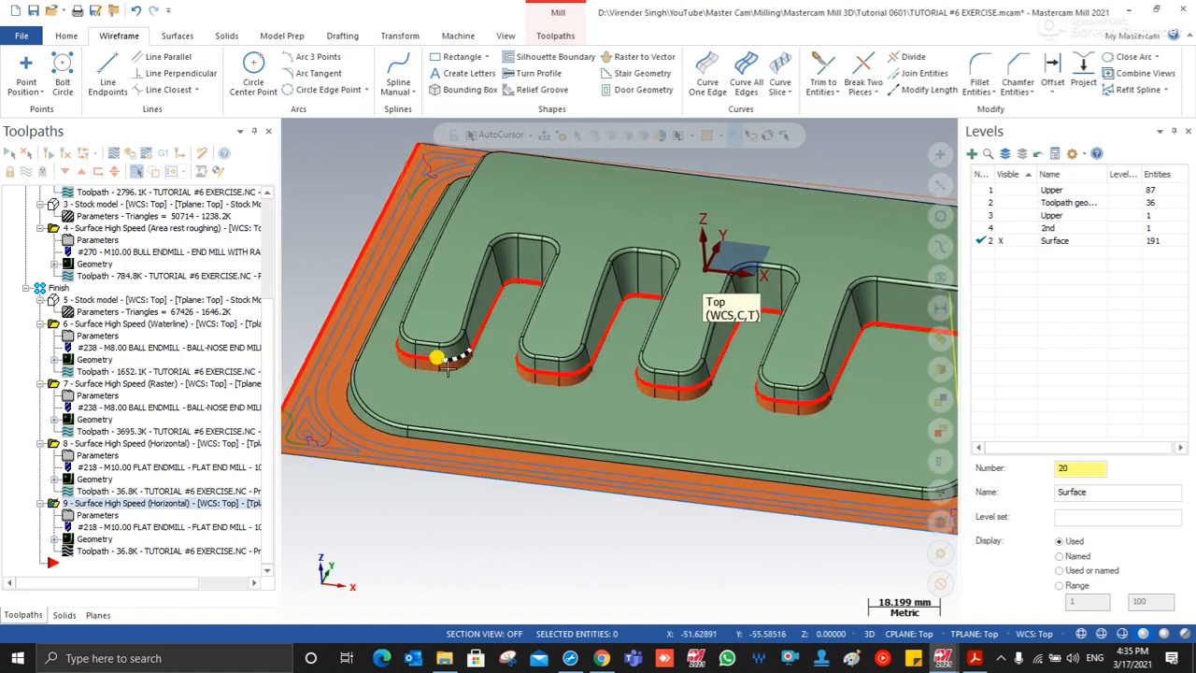
click(79, 517)
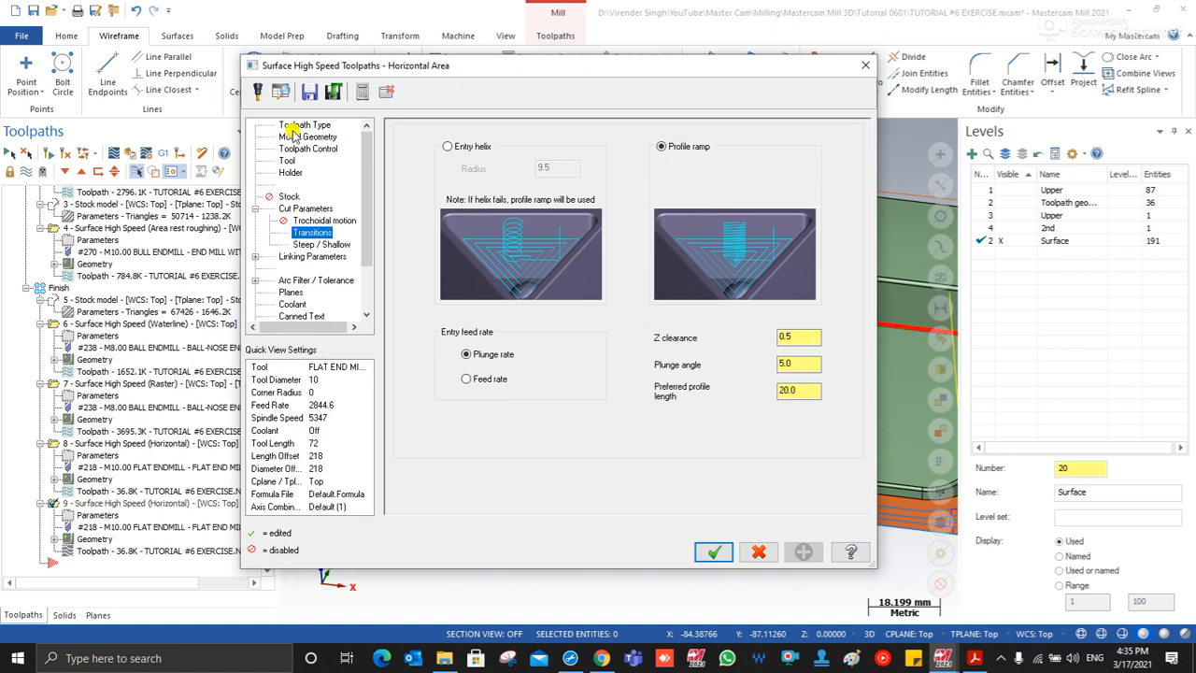
click(295, 127)
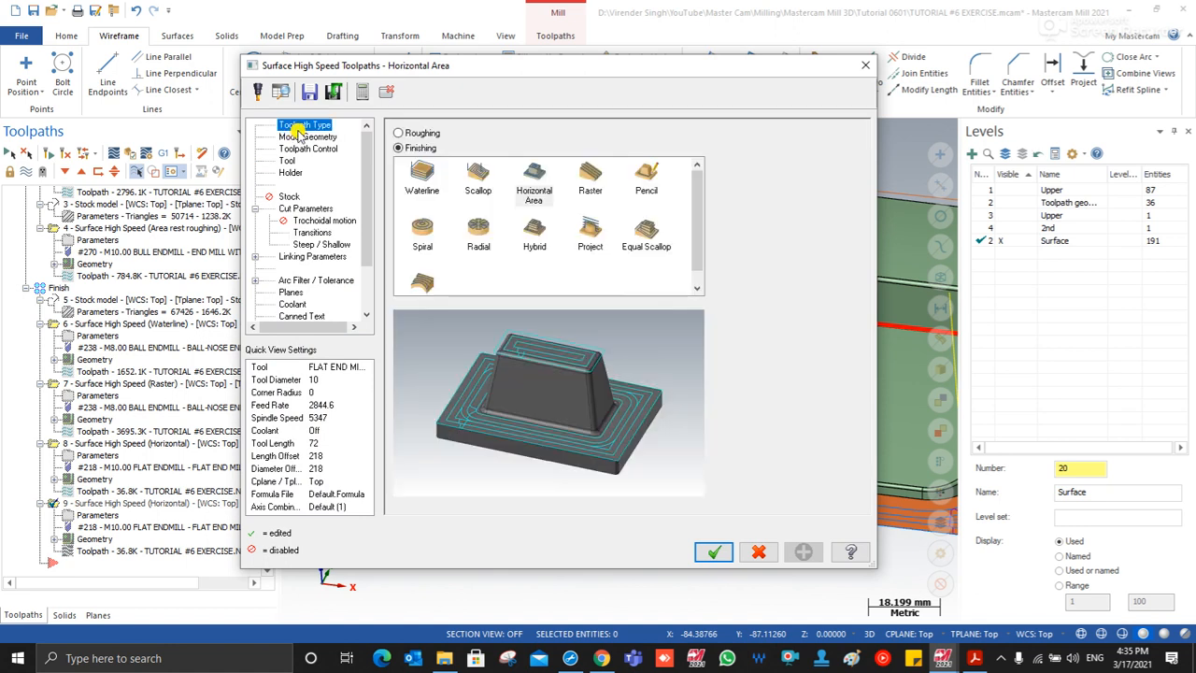
click(645, 176)
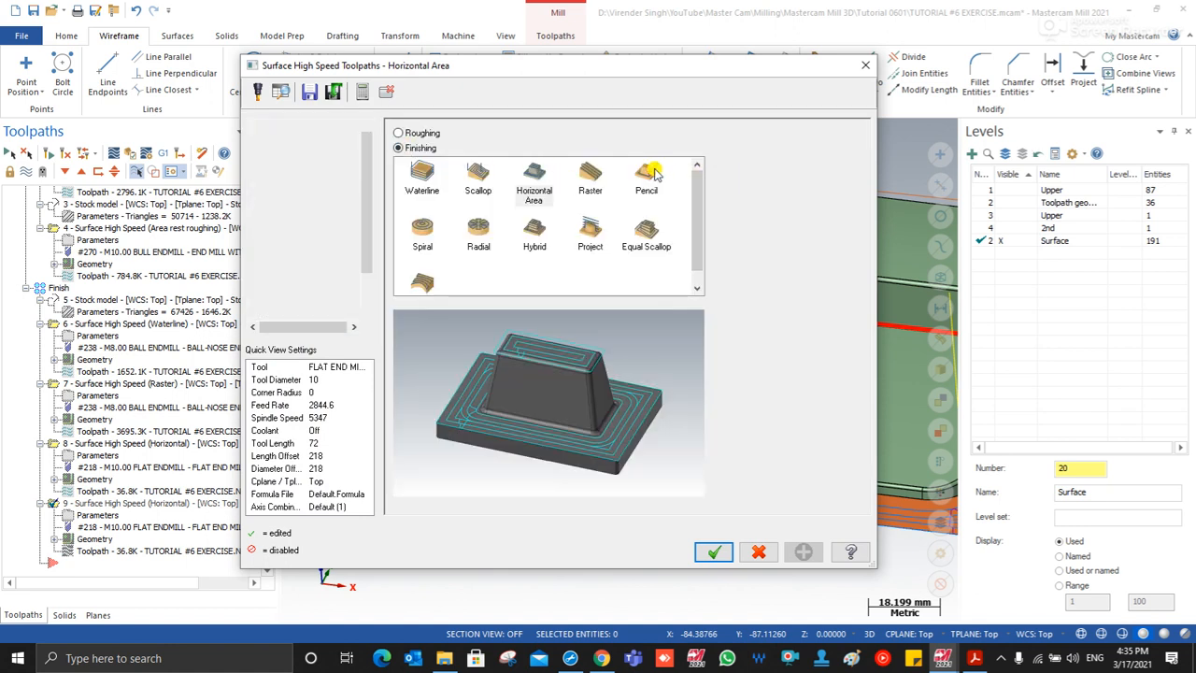
Step: Assign the 5 mm ball-nose end mill from the tool library to the Pencil toolpath, filtering the list by ball-nose tools
click(314, 137)
click(312, 150)
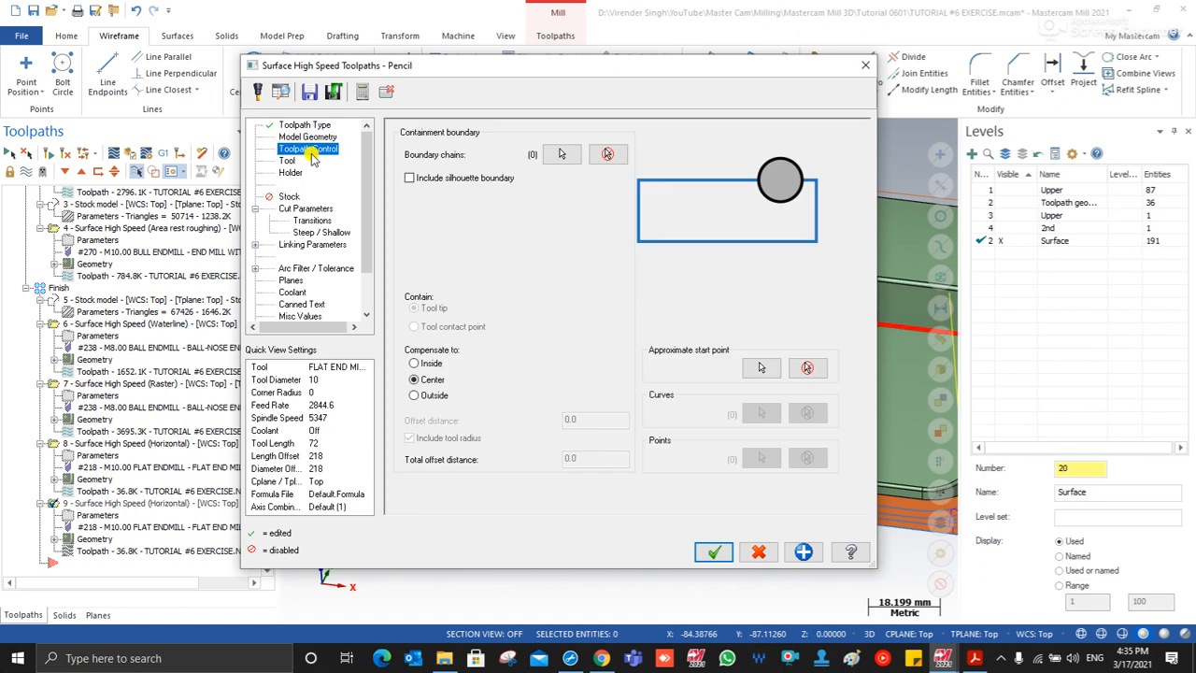
click(287, 161)
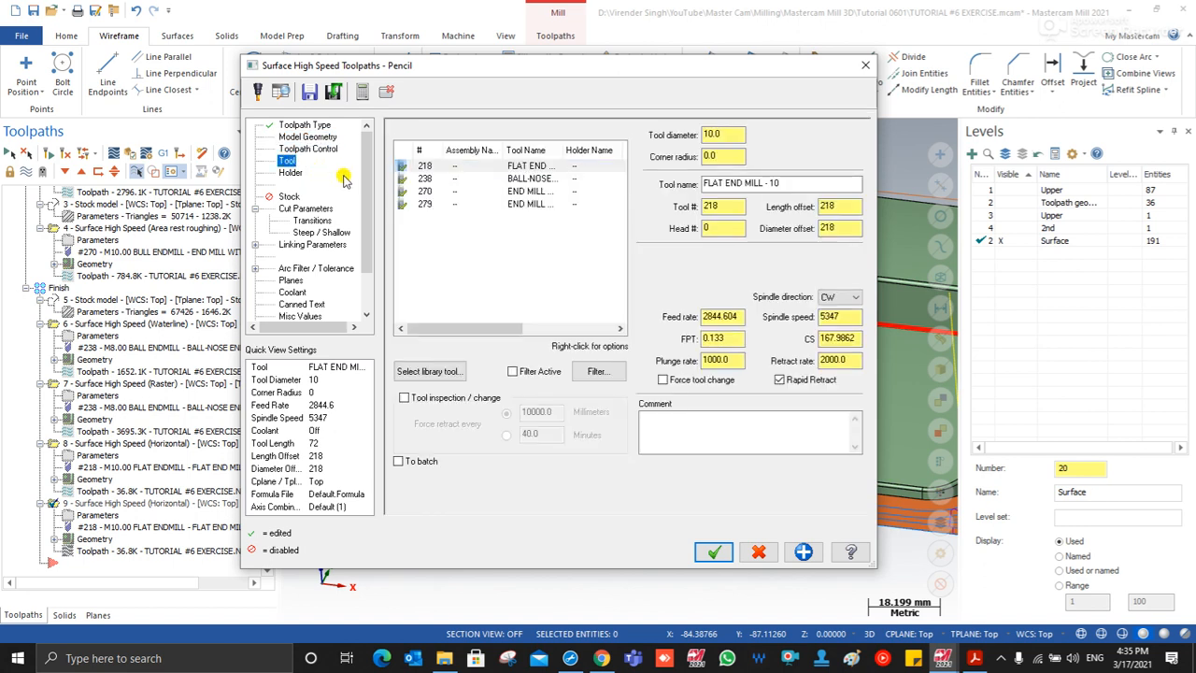
click(425, 373)
click(652, 250)
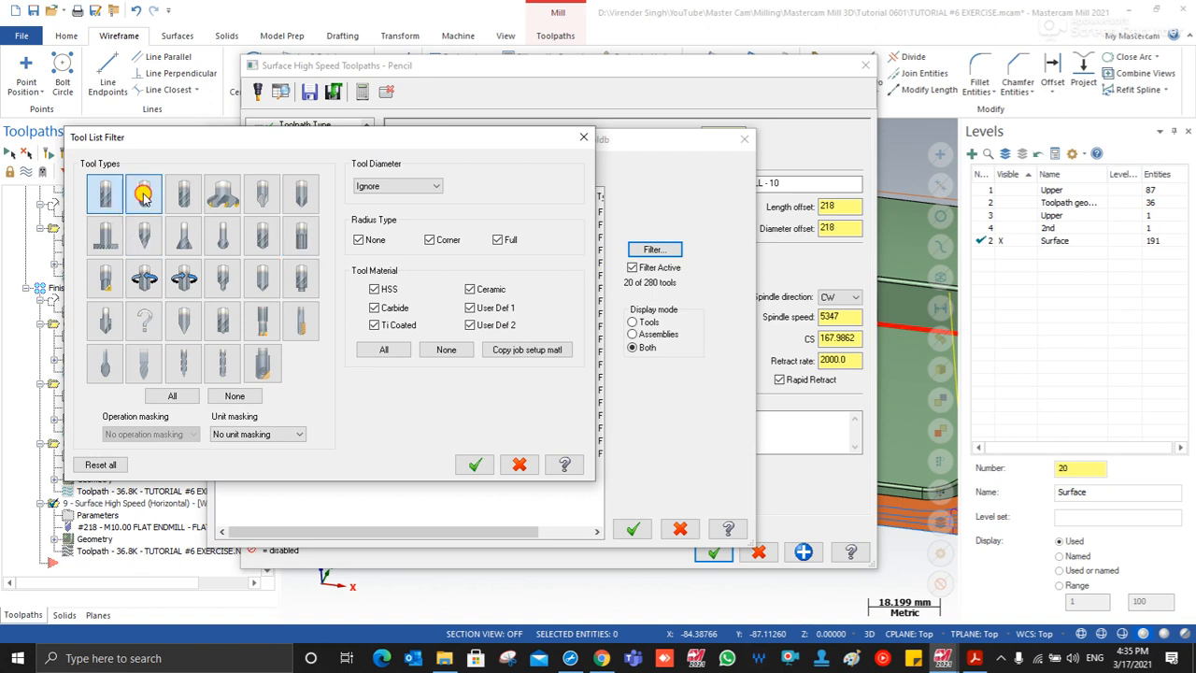
double_click(143, 193)
click(450, 239)
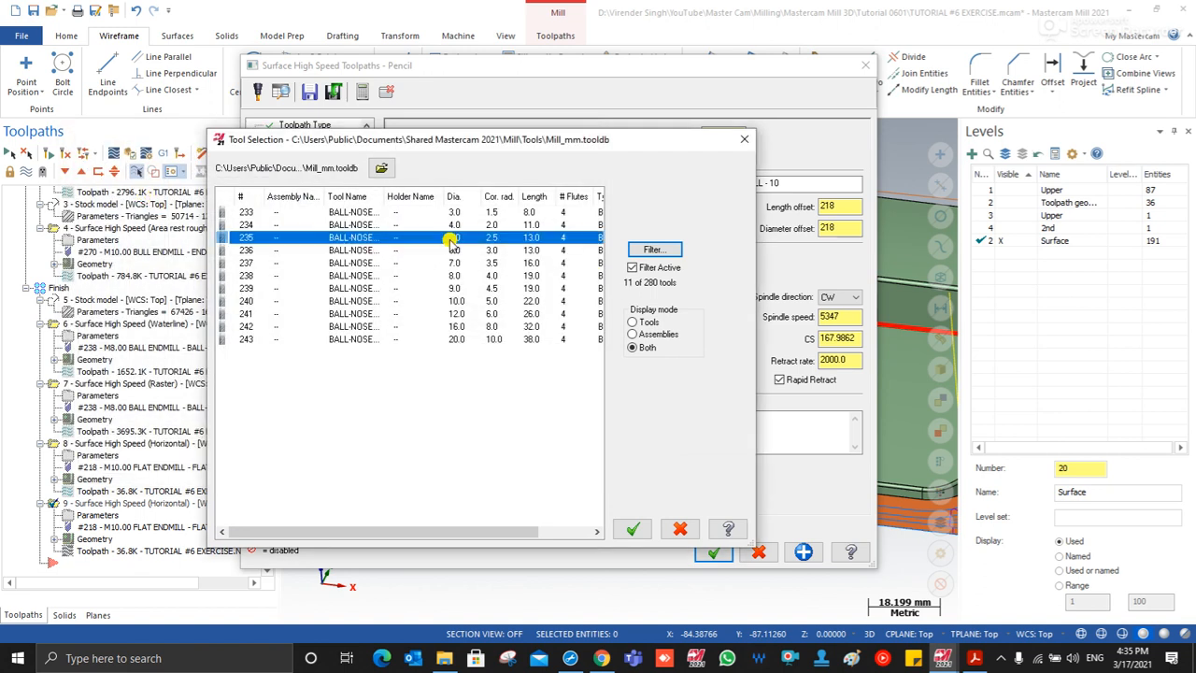
double_click(467, 241)
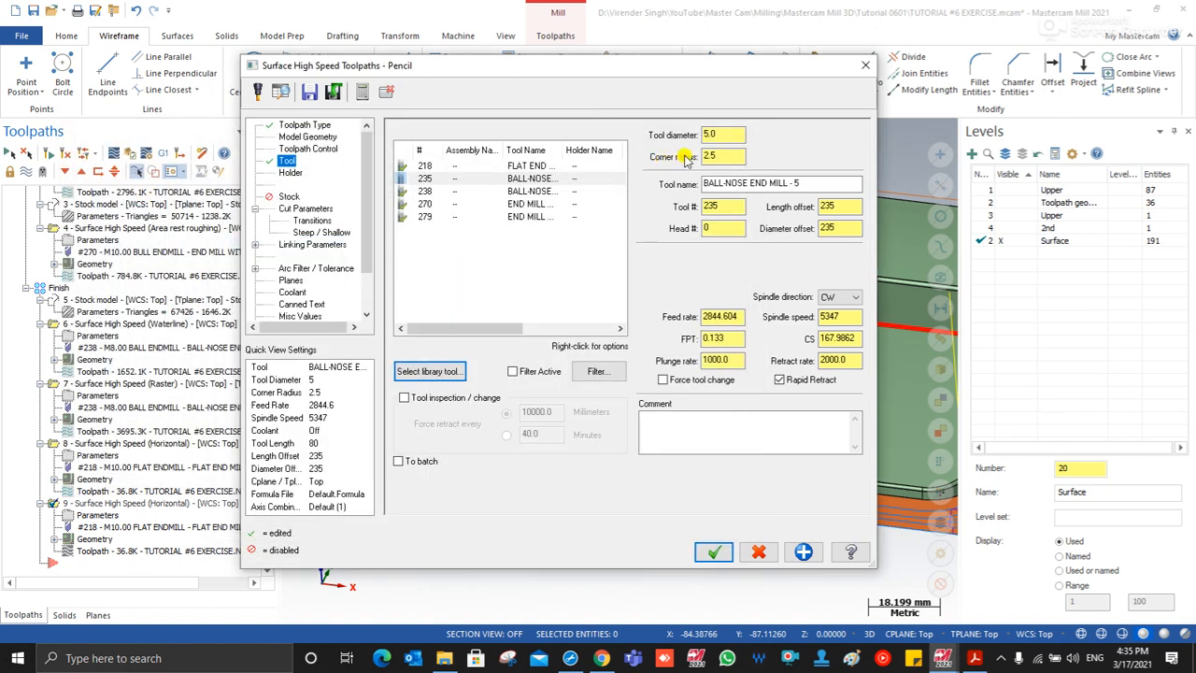
drag(732, 161, 665, 159)
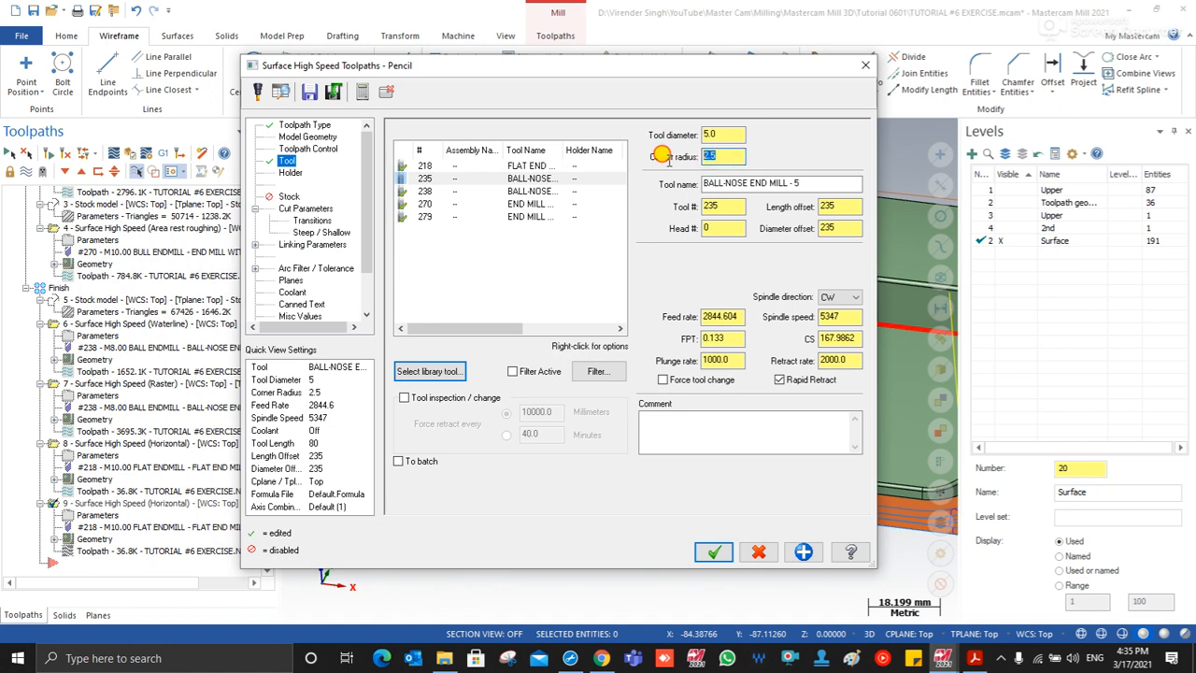
Step: Set the Pencil passes to a 0.1 stepover, a maximum of 15 offsets and a reference tool diameter of 8.0
click(295, 209)
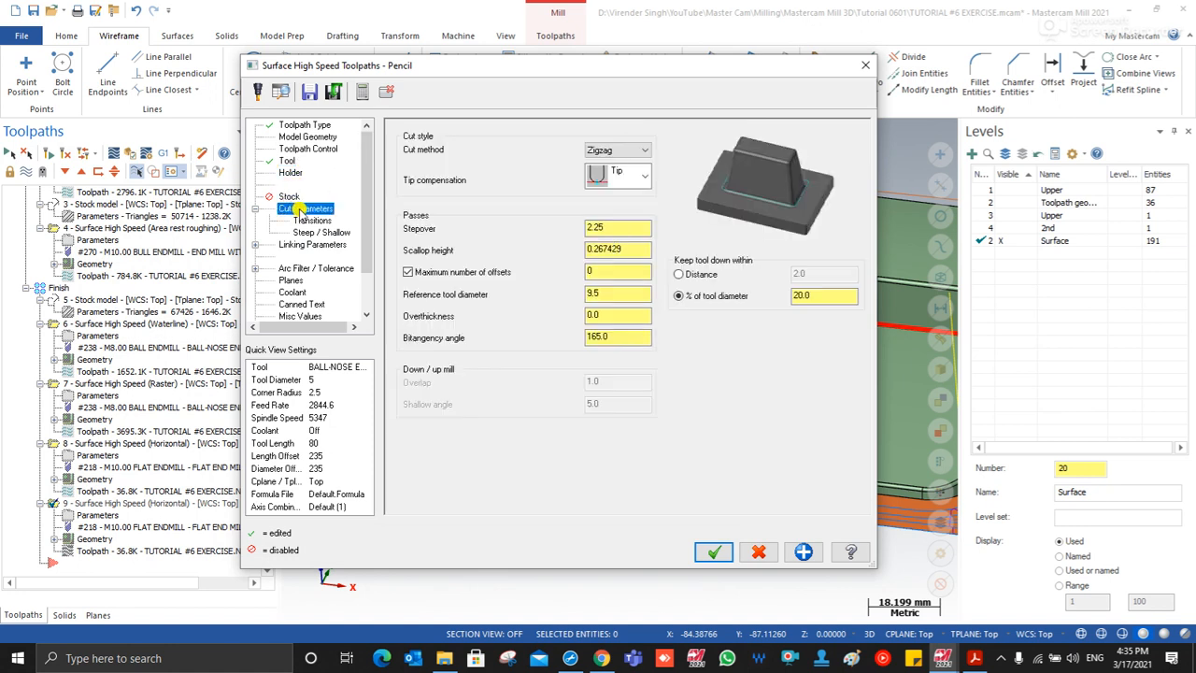
drag(624, 226, 541, 246)
click(594, 292)
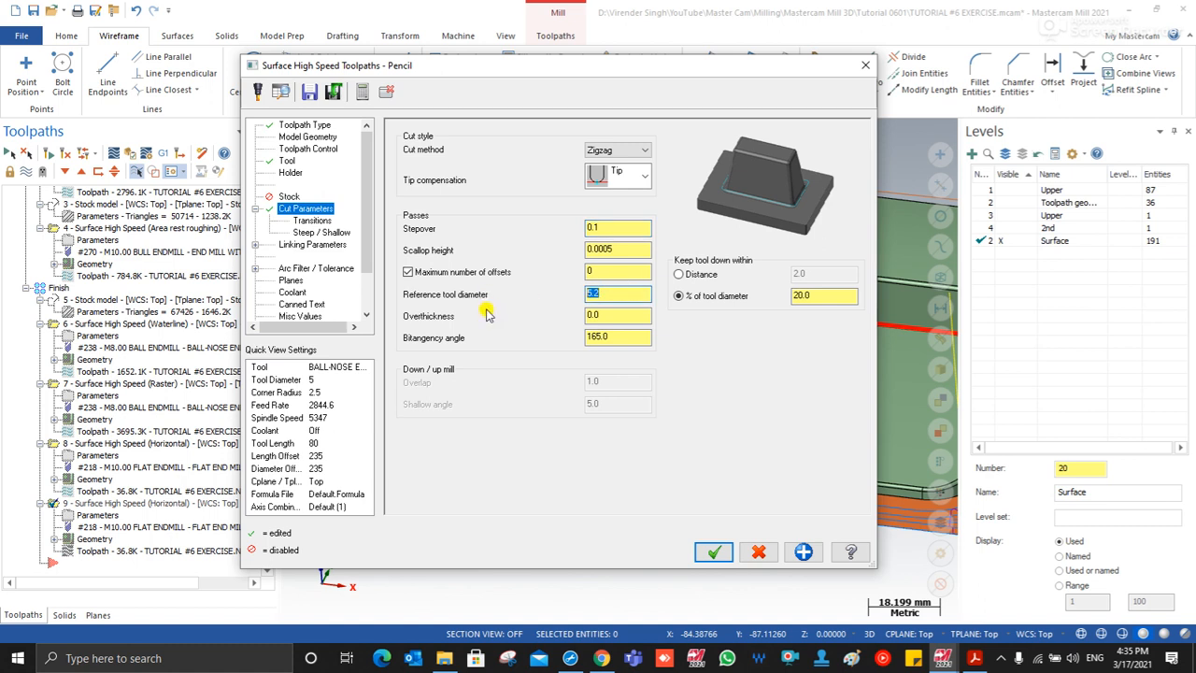
click(598, 226)
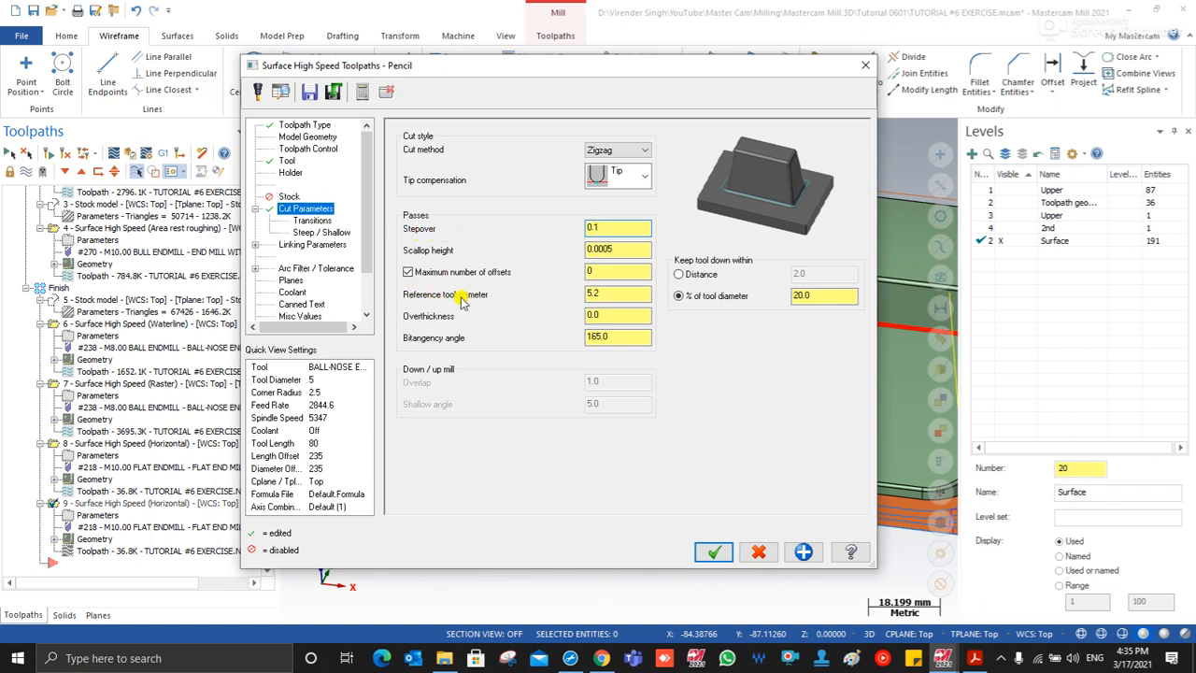
click(590, 294)
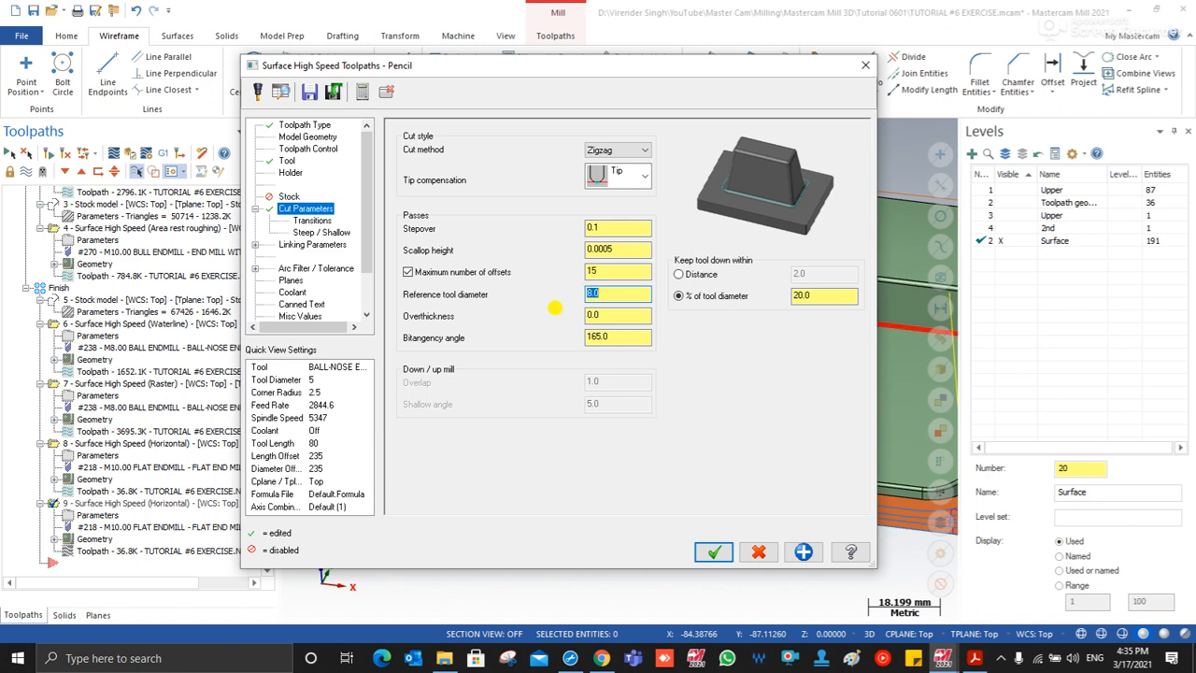
Step: Keep the tool down within 100% of the tool diameter and change the Pencil cut method to One Way
click(836, 298)
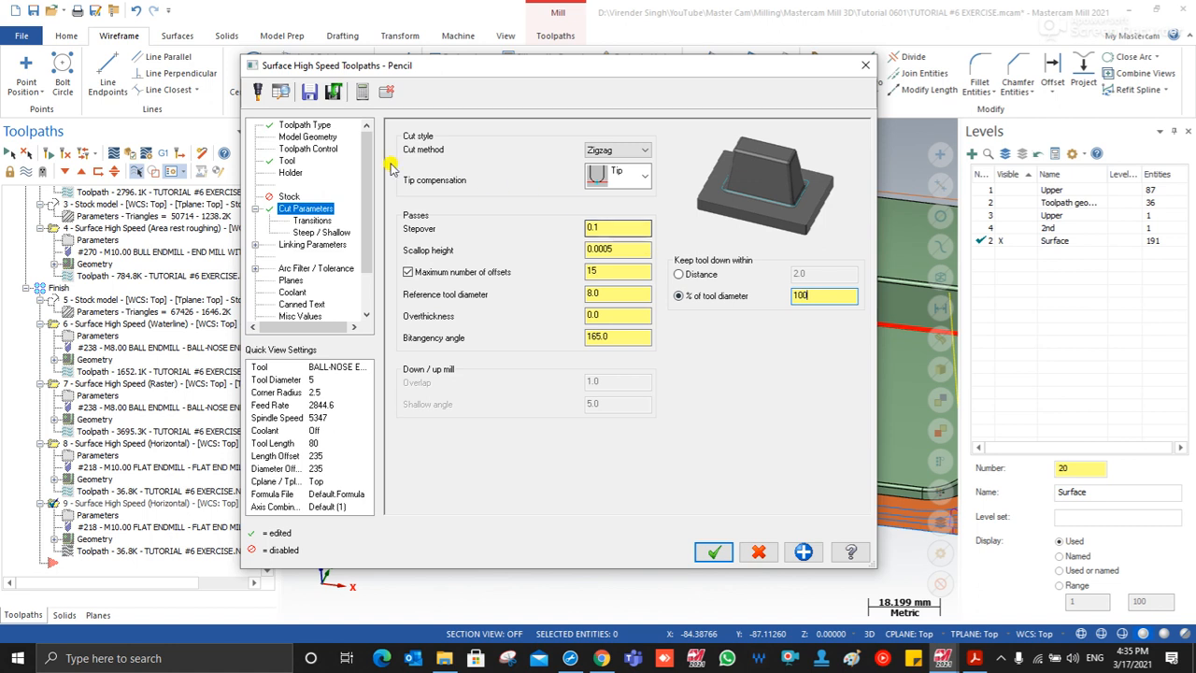
click(609, 151)
click(604, 163)
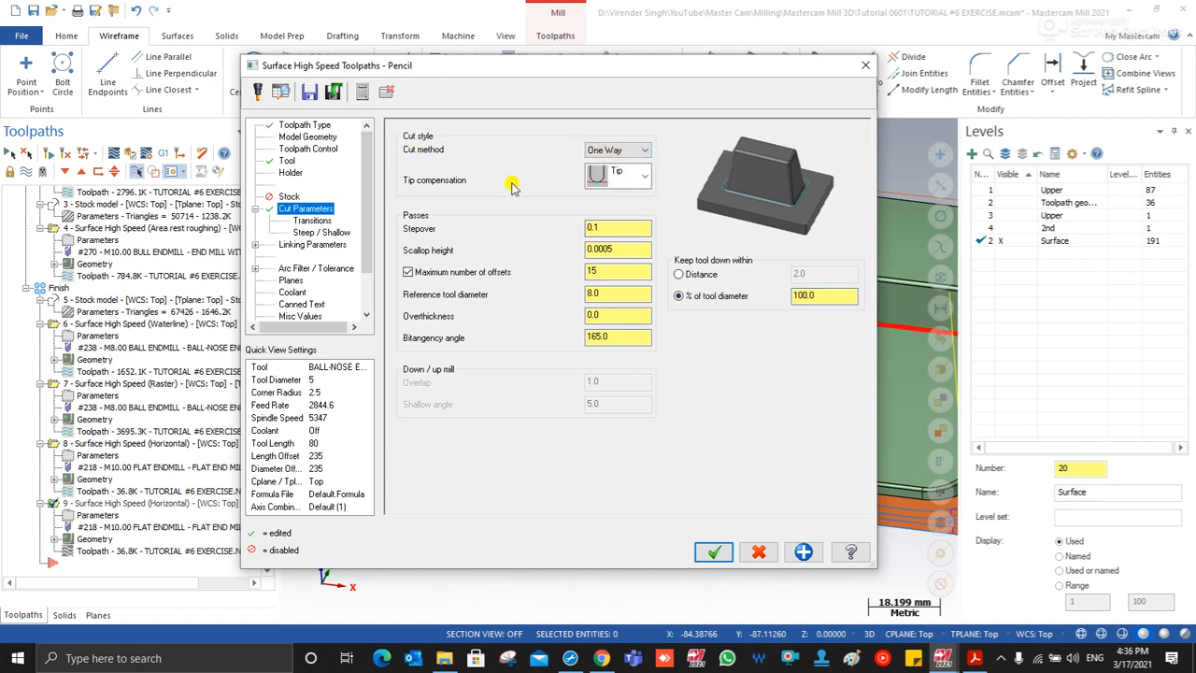
Step: Set the Pencil steep/shallow angle range from 0 to 90 and accept the toolpath settings
click(312, 221)
click(302, 210)
click(312, 222)
click(320, 233)
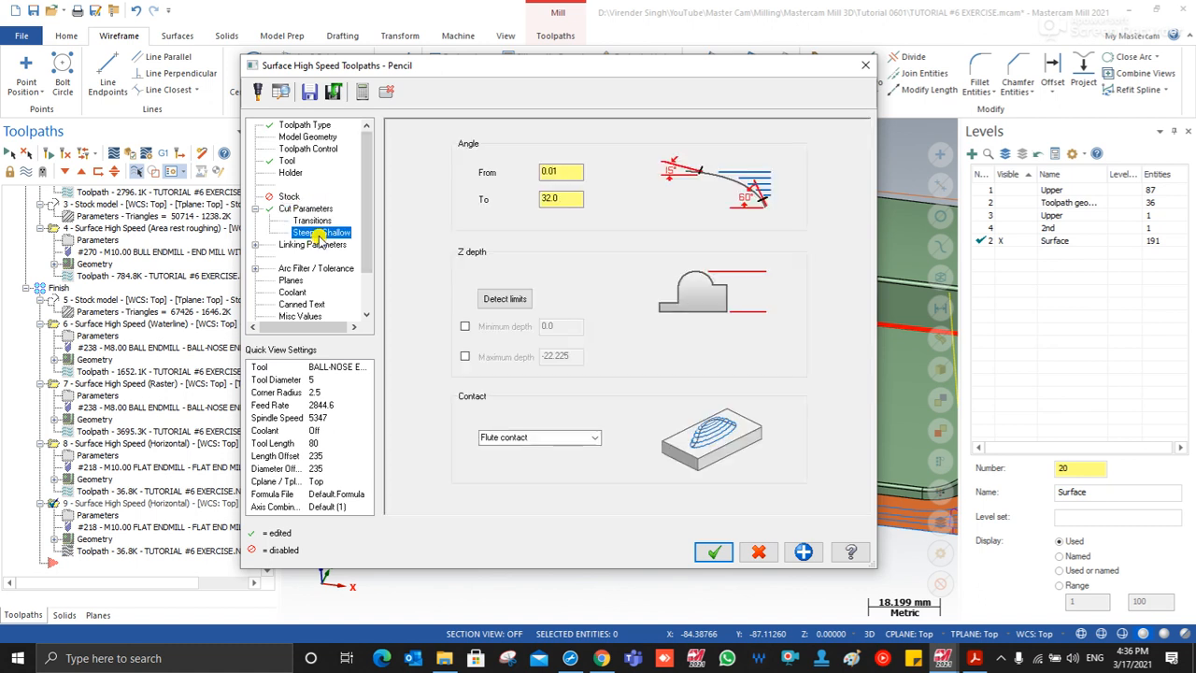
drag(571, 175, 463, 196)
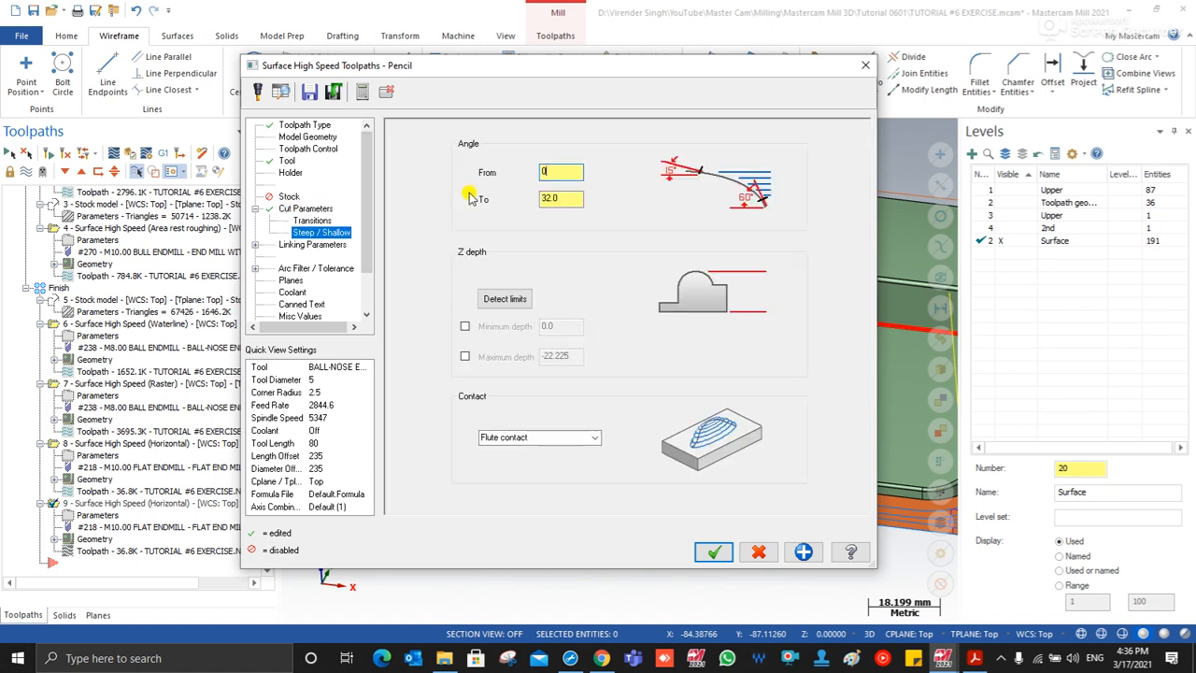
drag(544, 197, 486, 209)
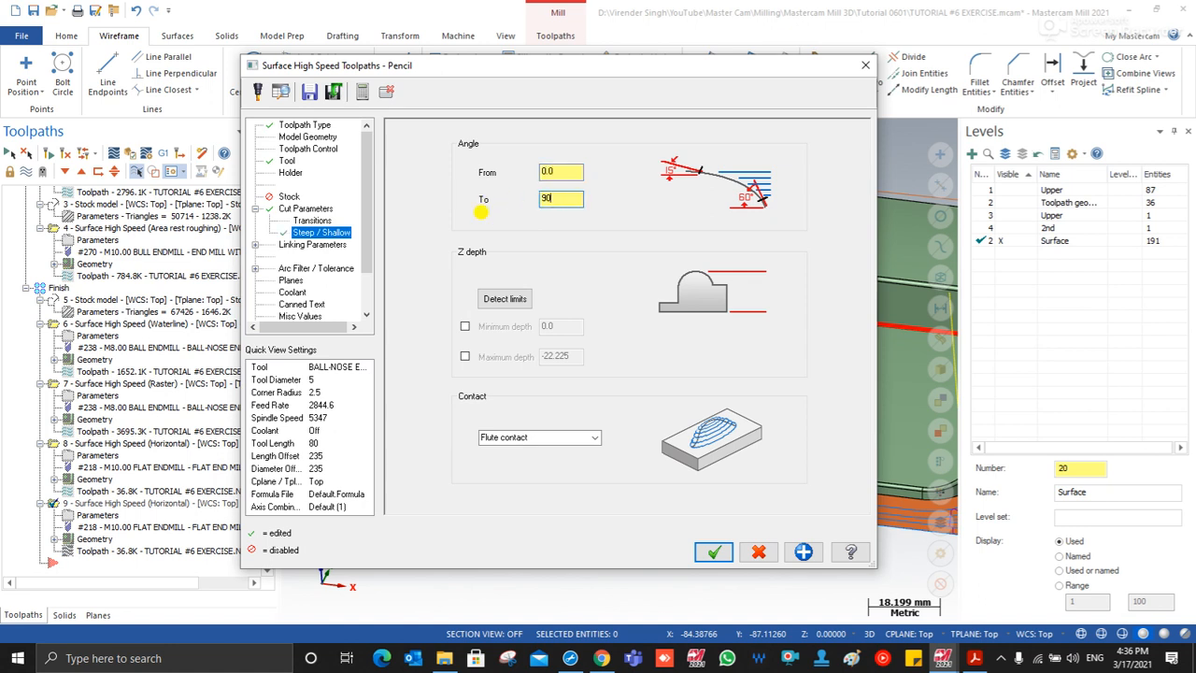
click(318, 244)
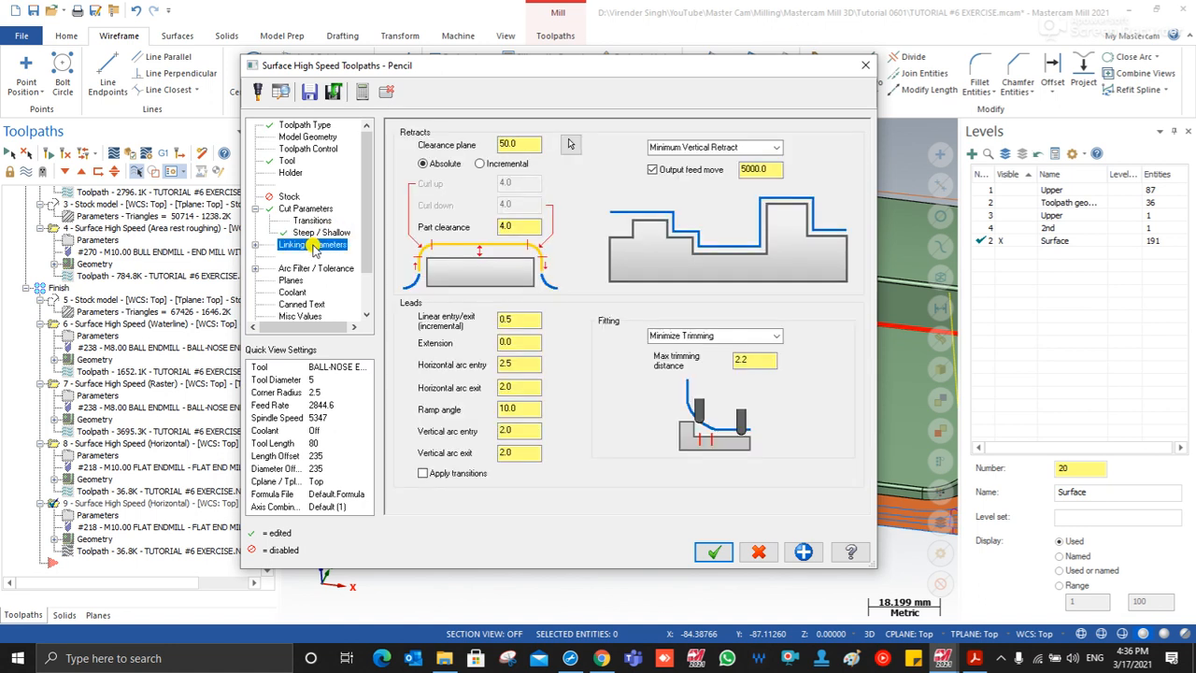
click(714, 551)
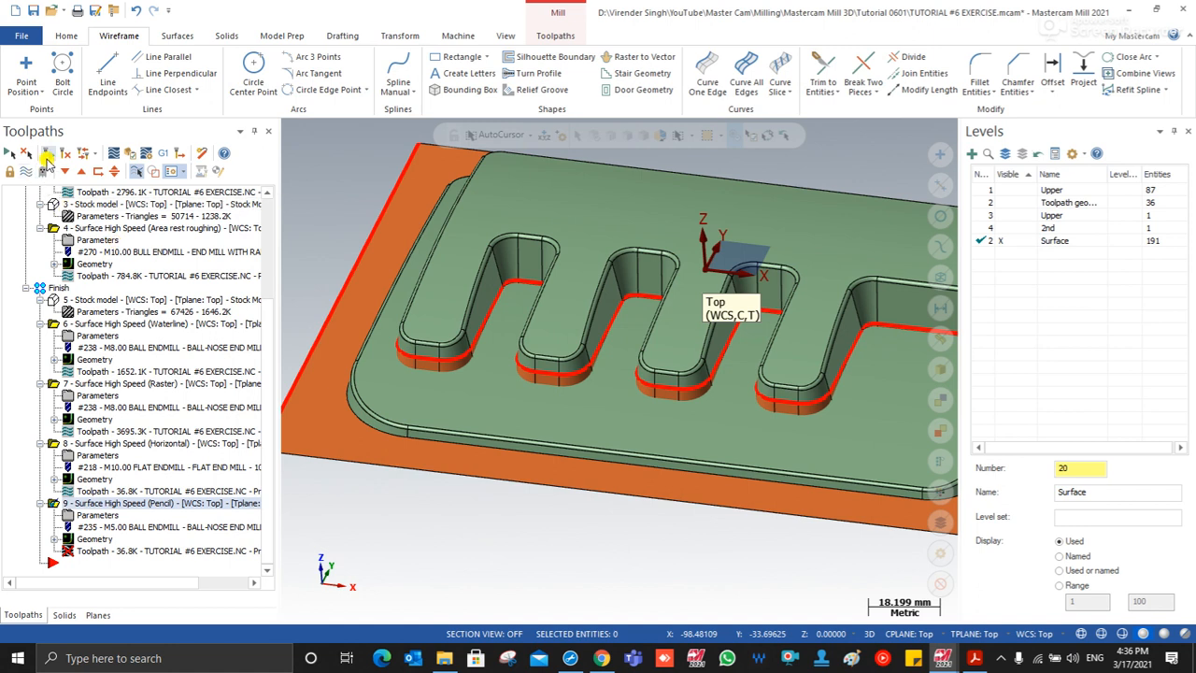
Step: Regenerate the Pencil toolpath and examine its passes around the base and the finger-shaped walls
scroll(449, 336, down, 4)
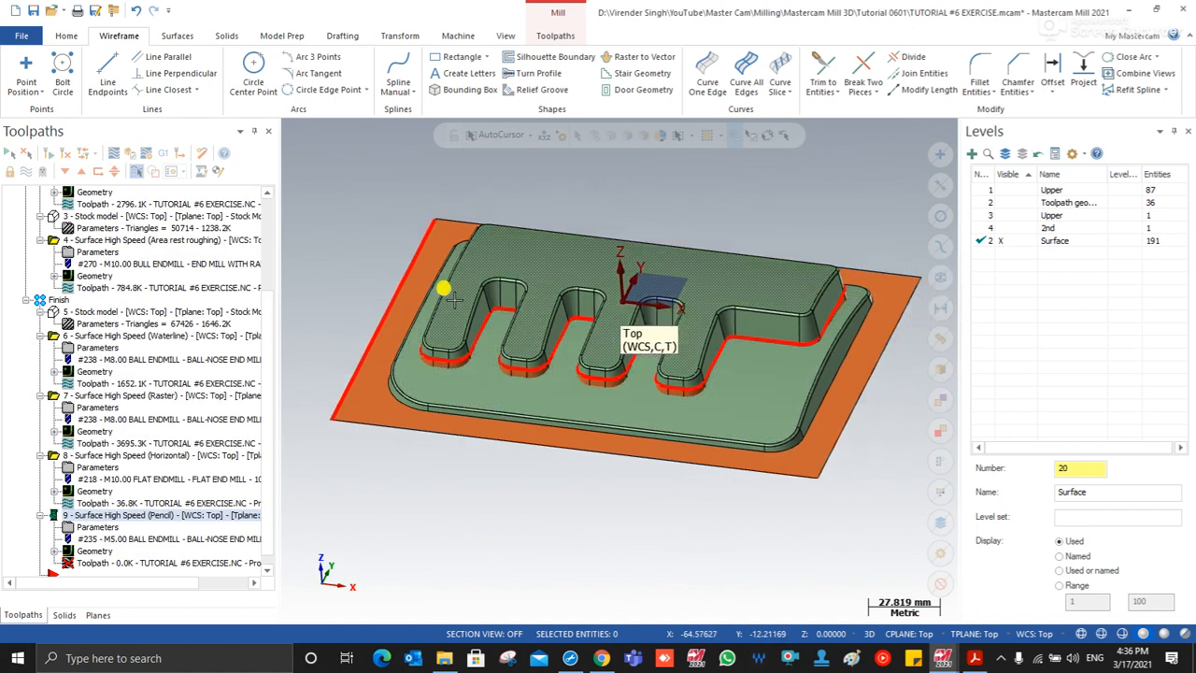
scroll(448, 298, up, 2)
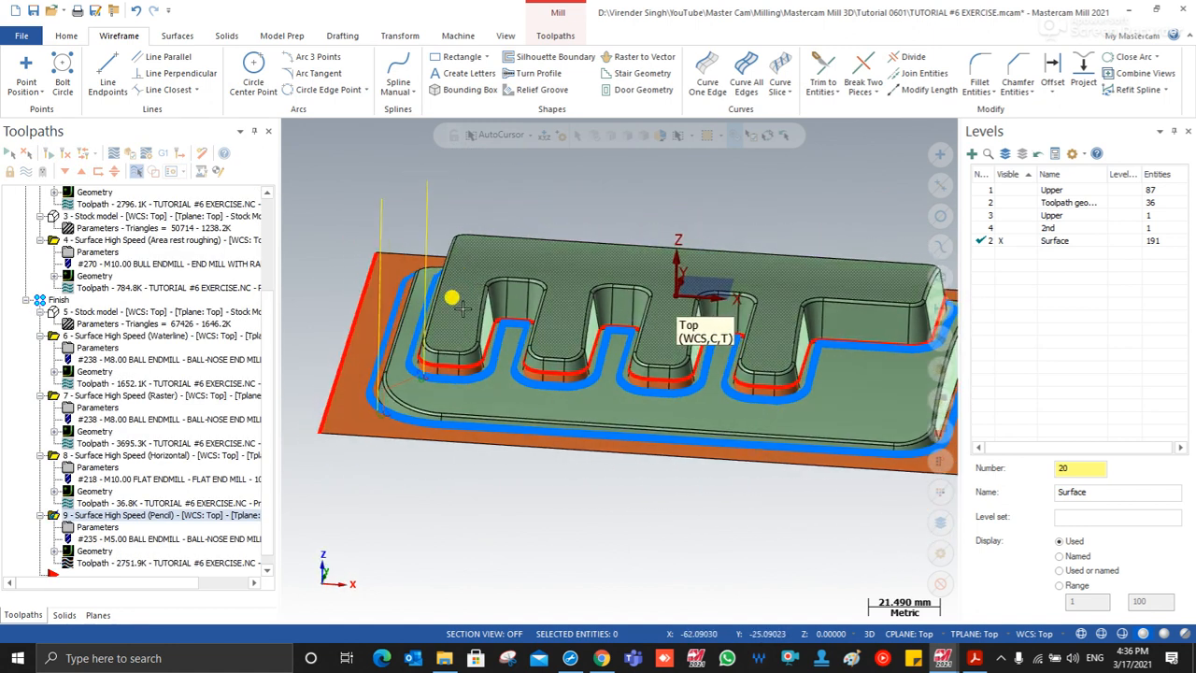
scroll(458, 309, up, 7)
middle_drag(408, 418, 429, 383)
scroll(432, 376, down, 4)
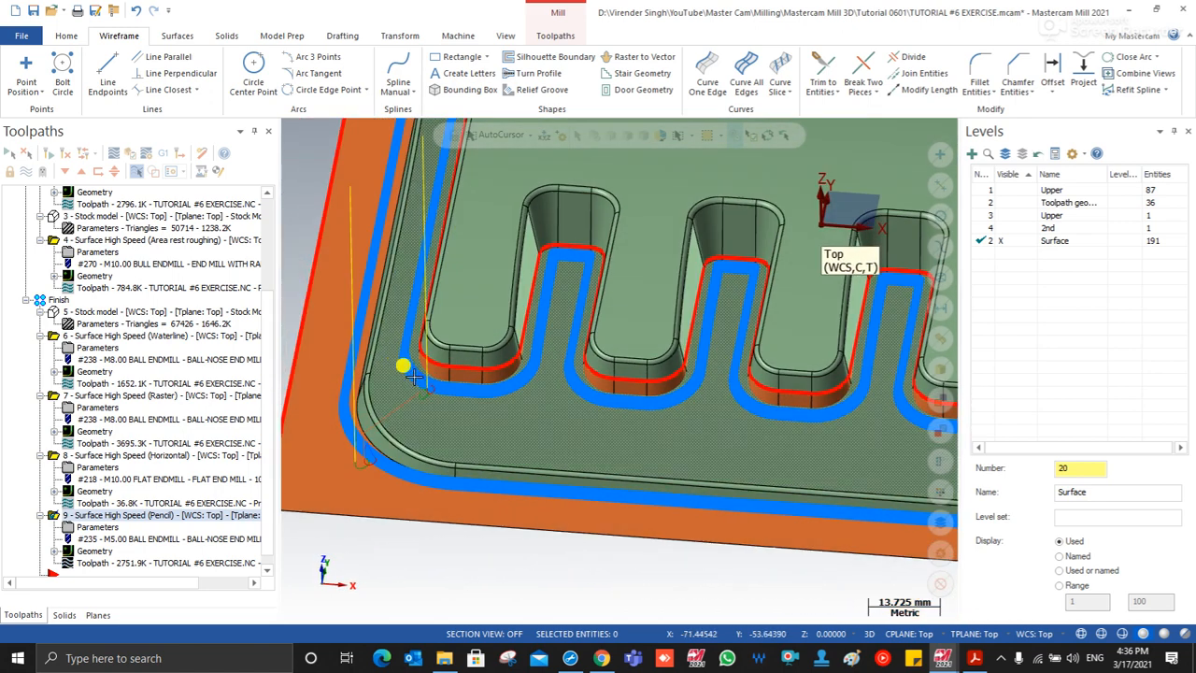
scroll(429, 383, down, 5)
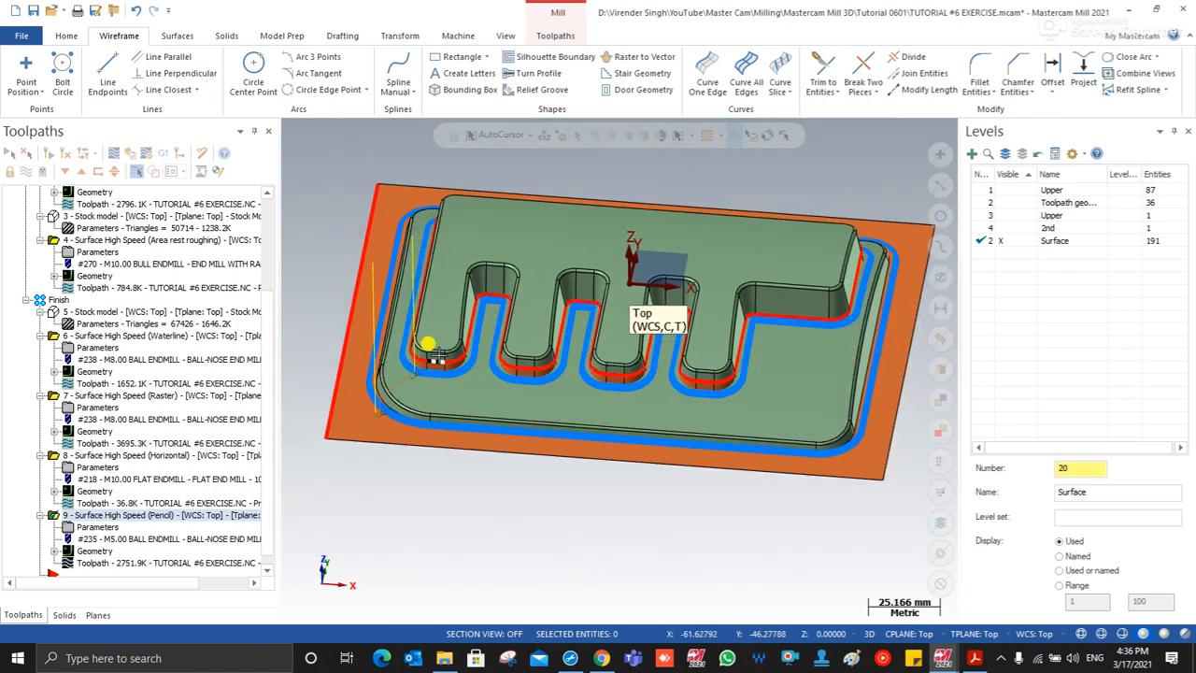
Step: Select all operations and start their Verify simulation, raising the playback speed during roughing
click(9, 152)
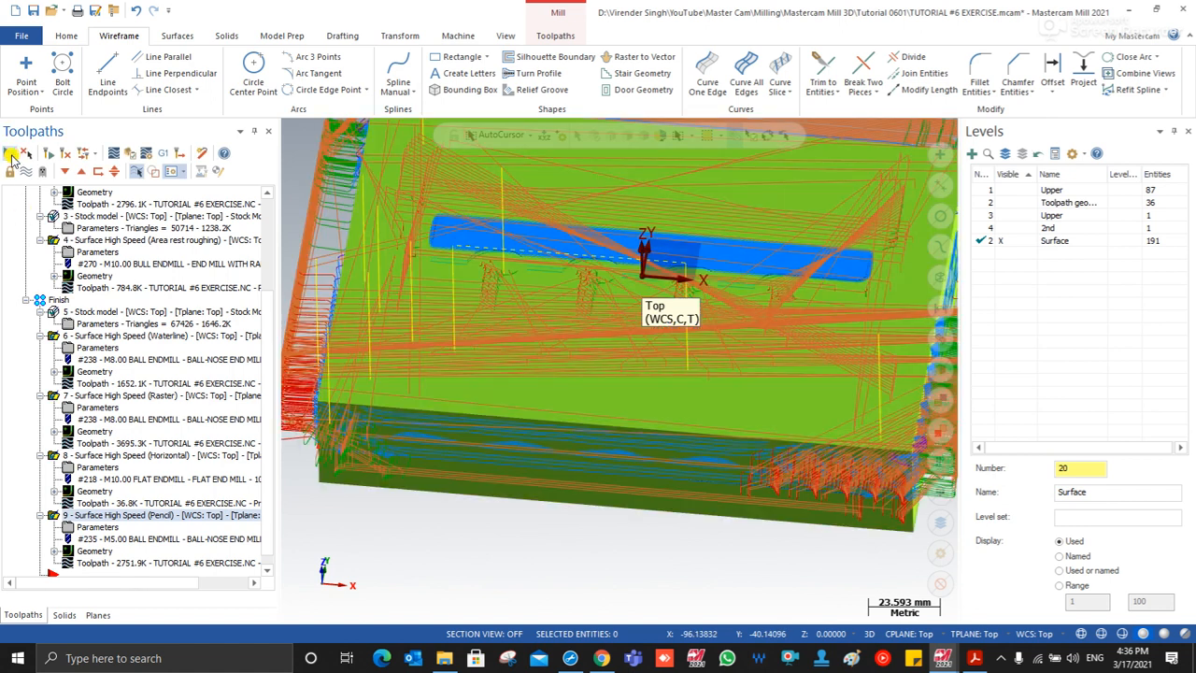
click(130, 155)
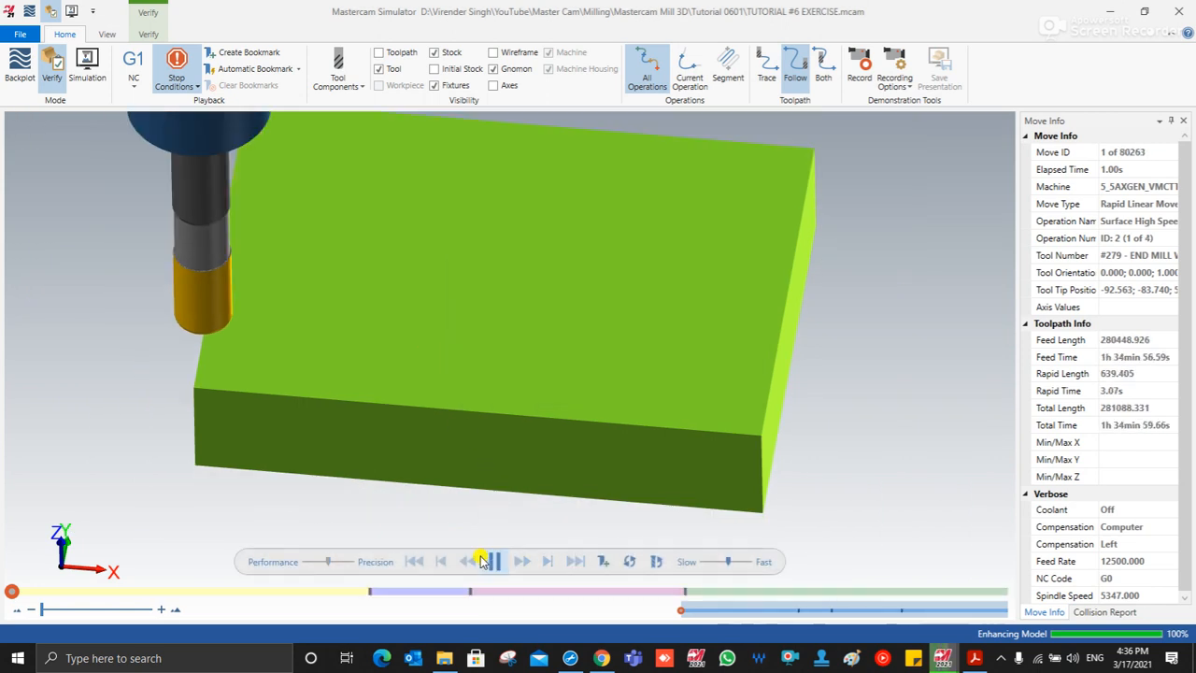
click(492, 561)
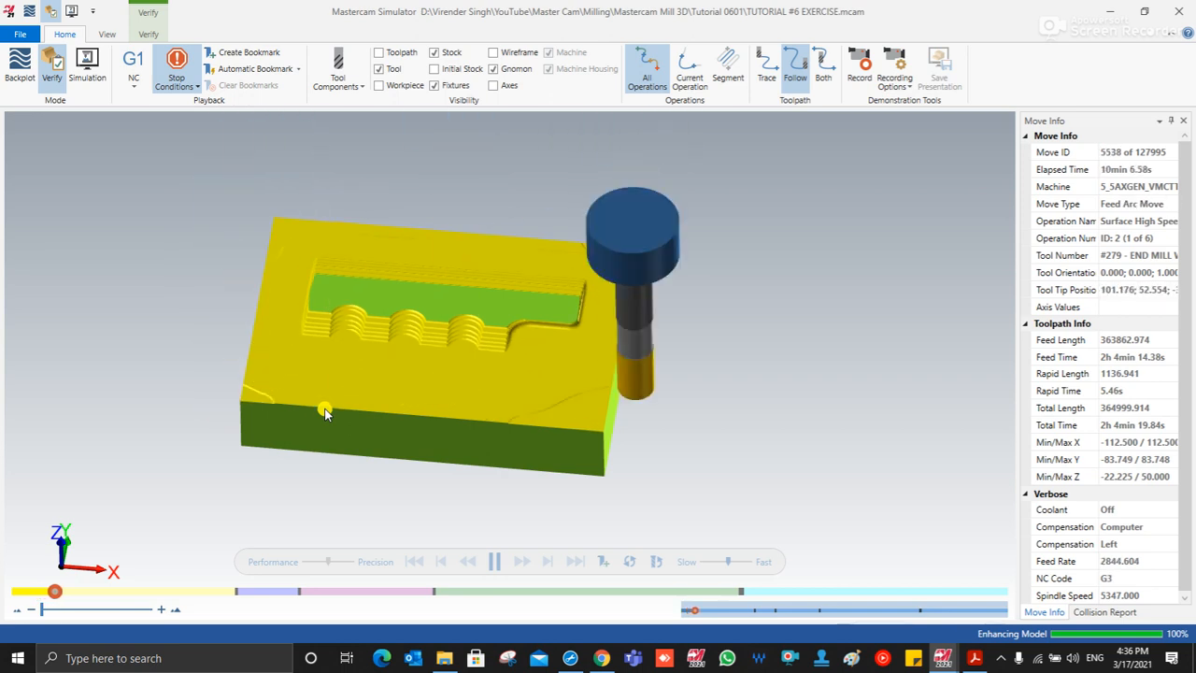
click(738, 563)
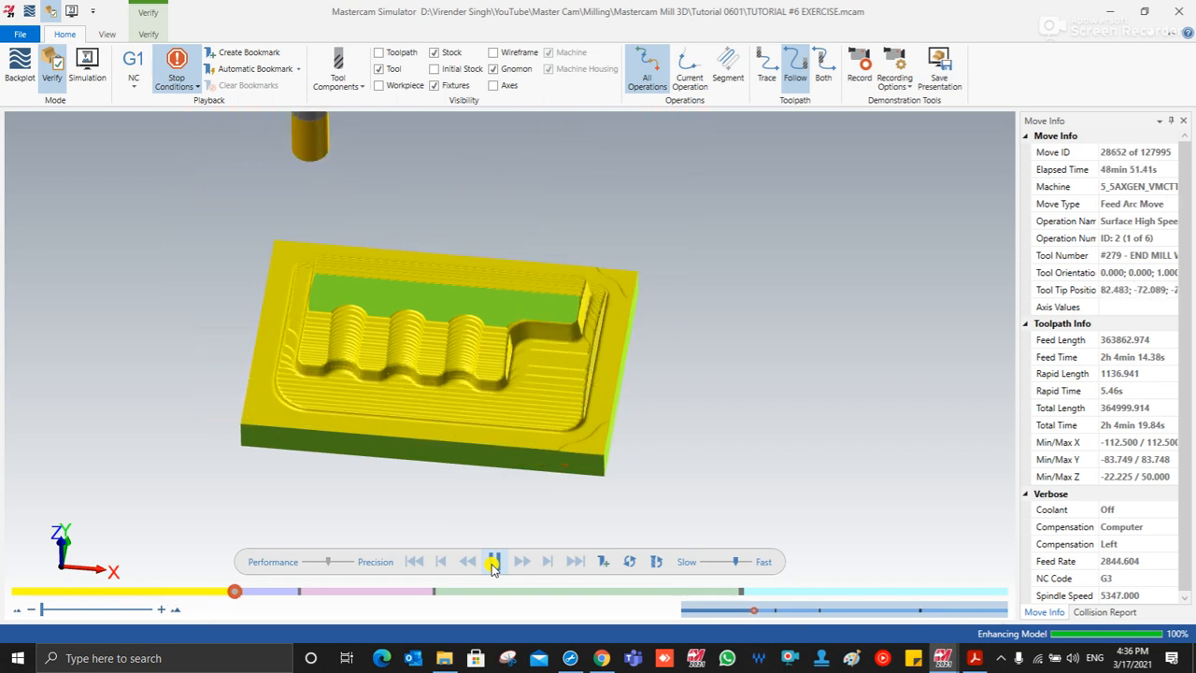
Step: Resume the Verify simulation at each operation change, through rest roughing, waterline, raster and horizontal area into the Pencil pass
click(492, 563)
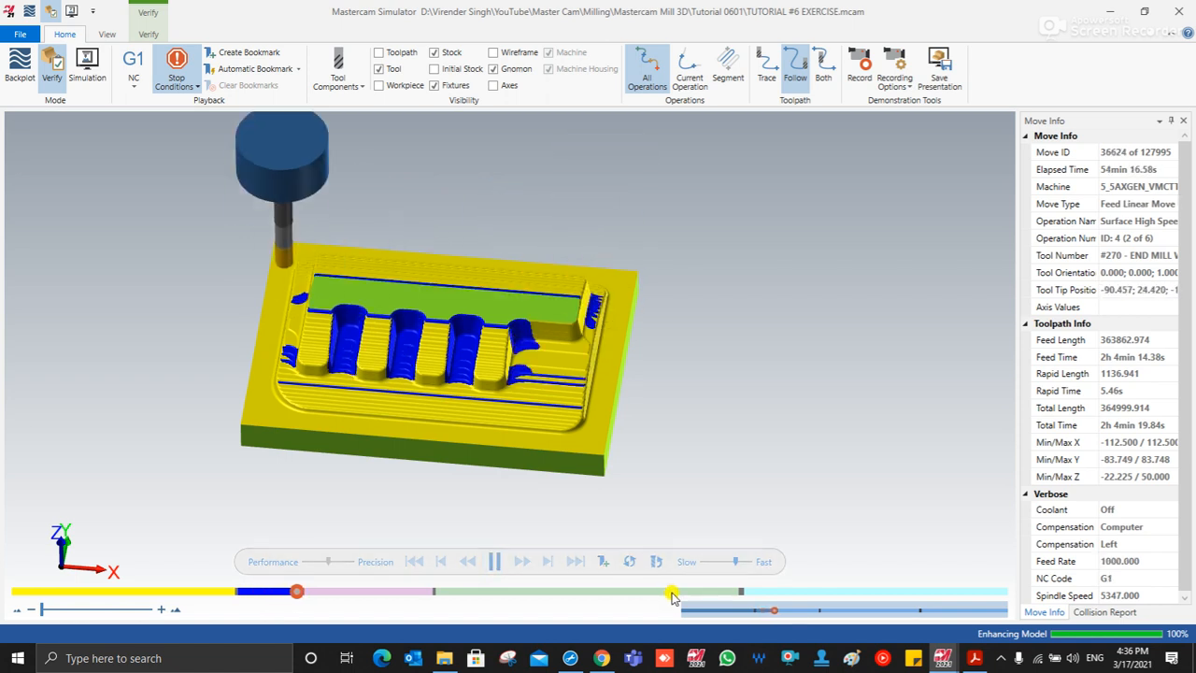
click(493, 563)
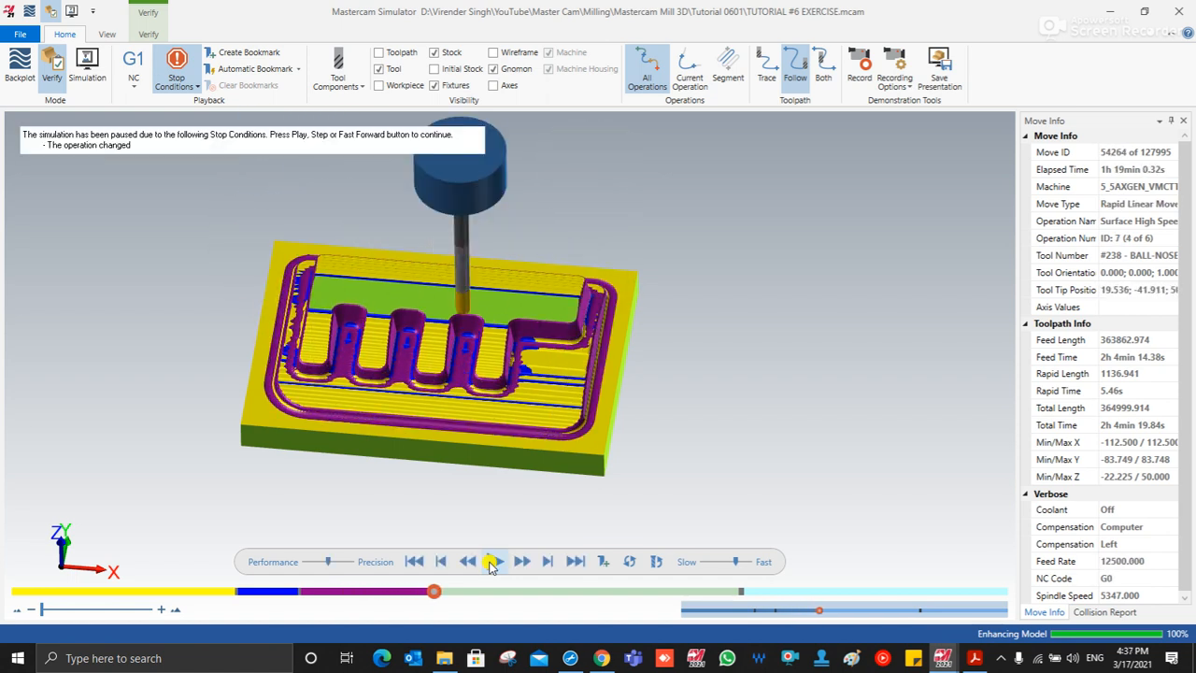
click(491, 564)
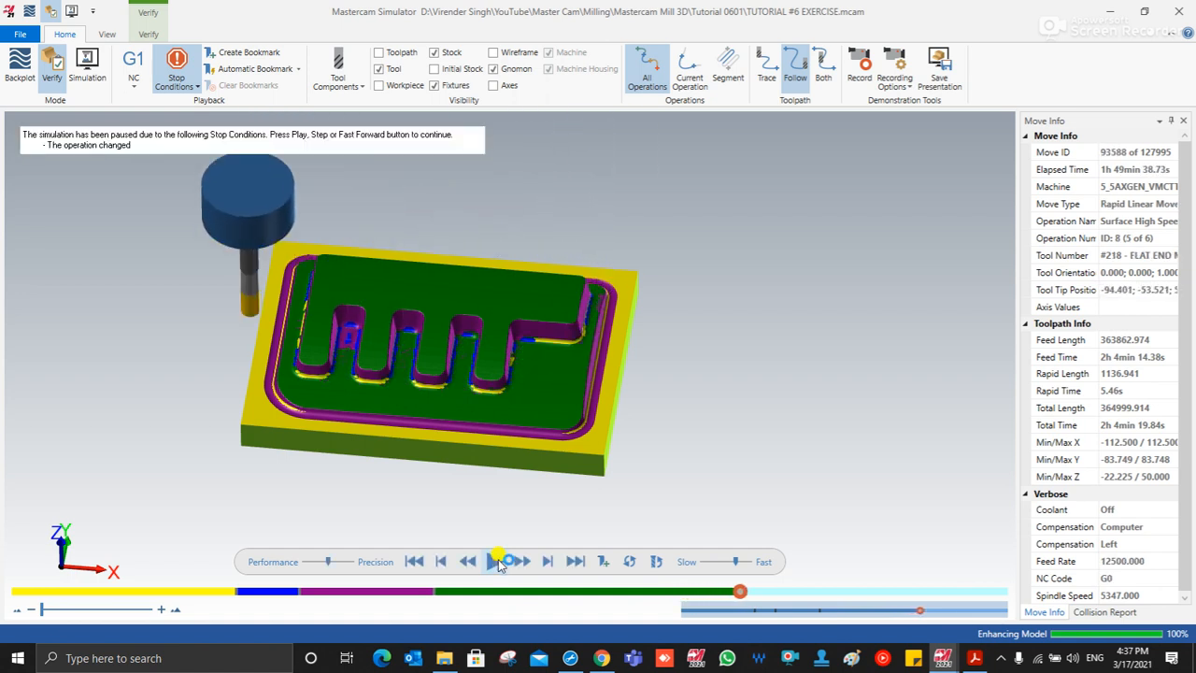
click(498, 561)
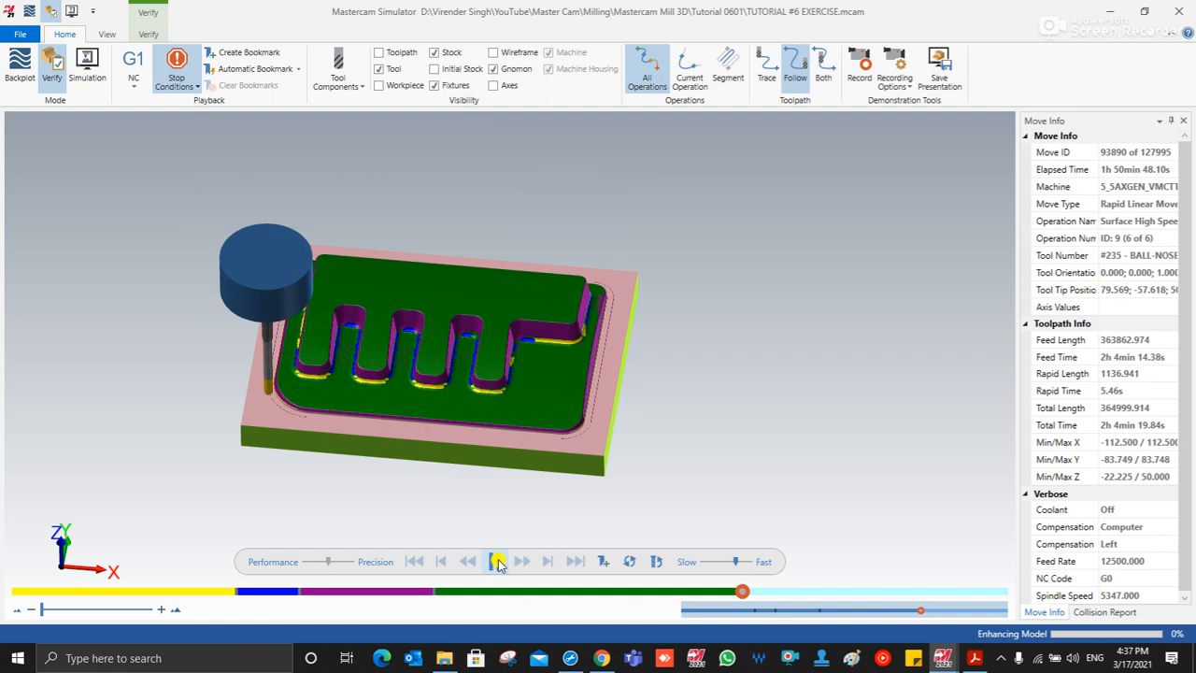